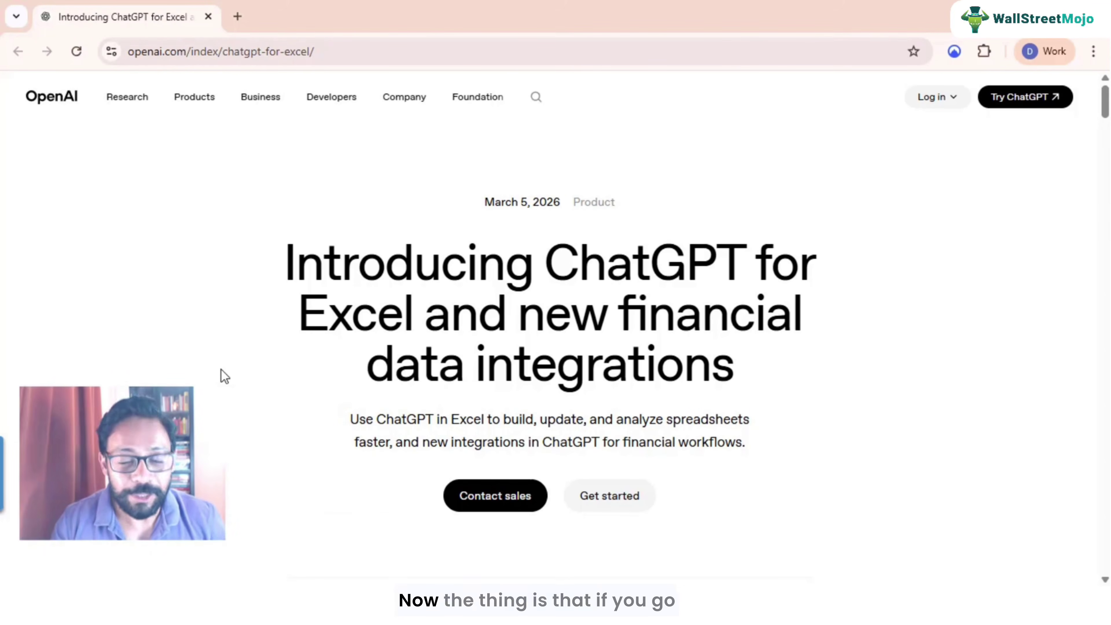
Examine the internal investment banking benchmark chart in the ChatGPT for Excel announcement, comparing GPT-5.4 Thinking with Opus 4.6
scroll(245, 376, down, 3)
scroll(249, 388, down, 12)
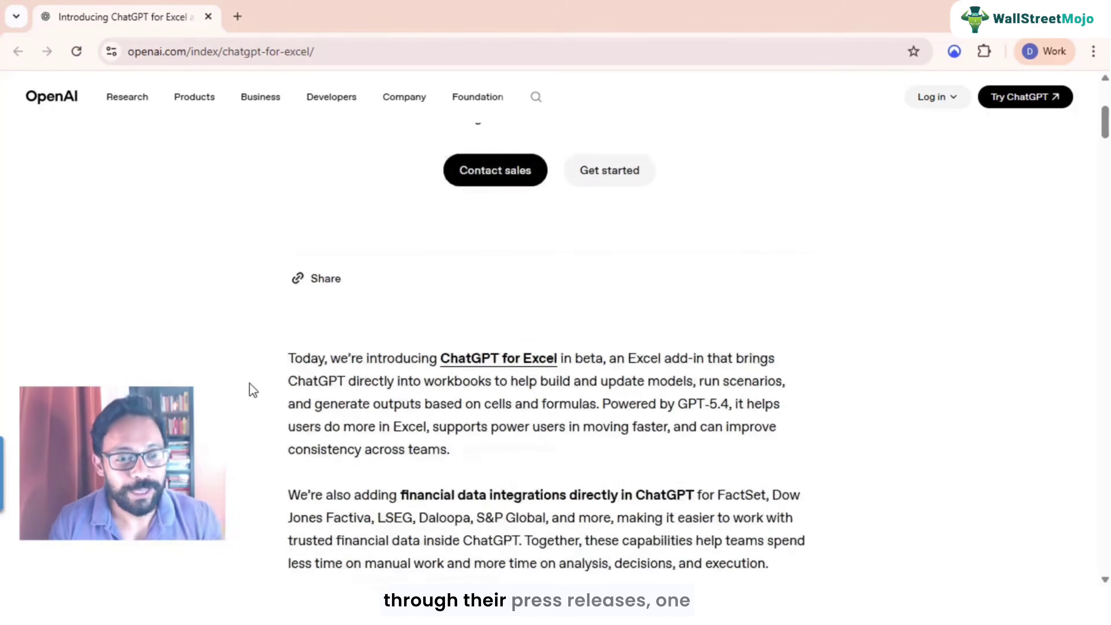
scroll(257, 398, down, 4)
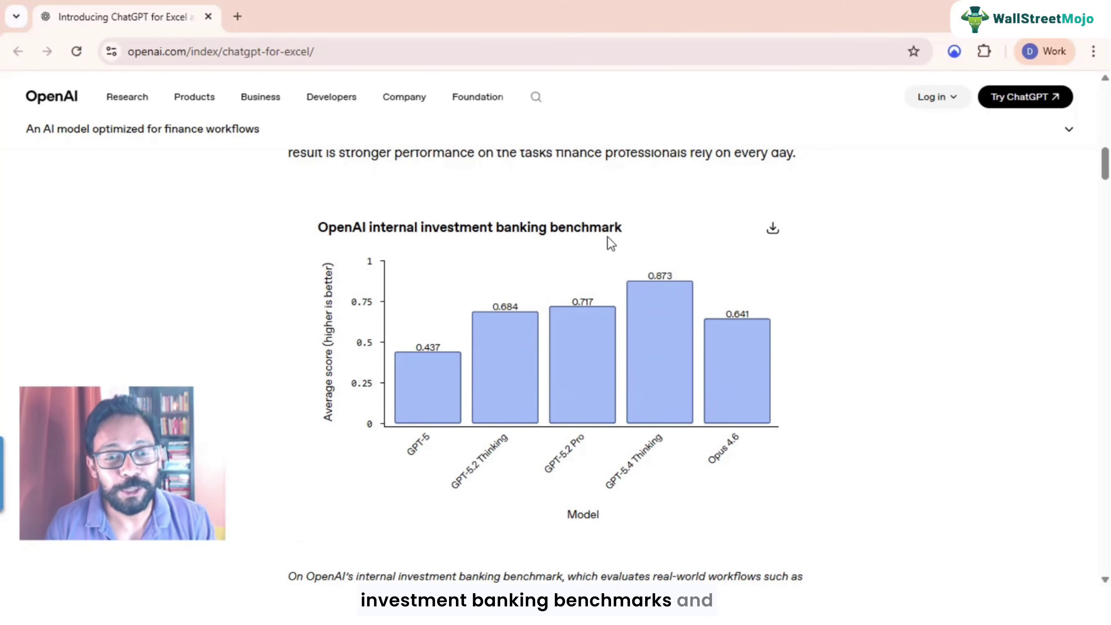
mouse_move(653, 448)
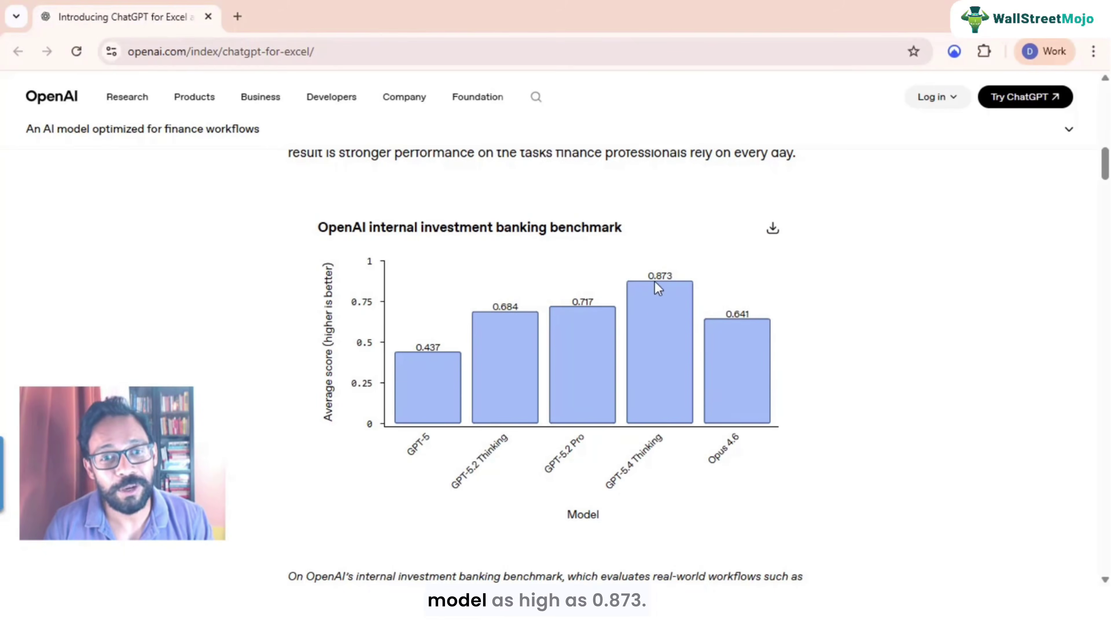
mouse_move(656, 281)
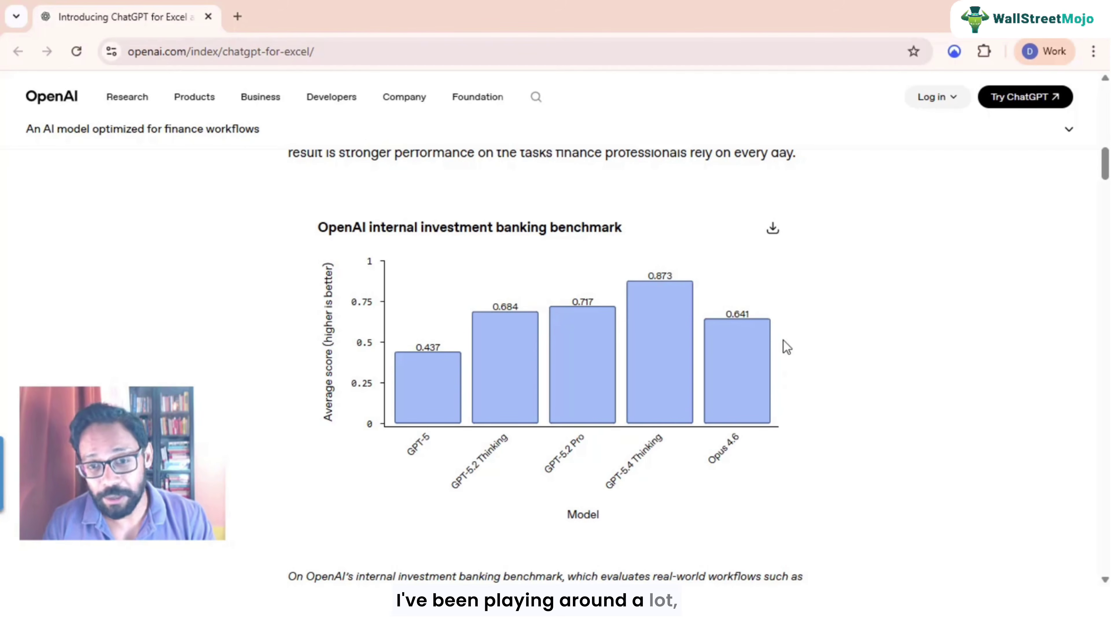
mouse_move(727, 315)
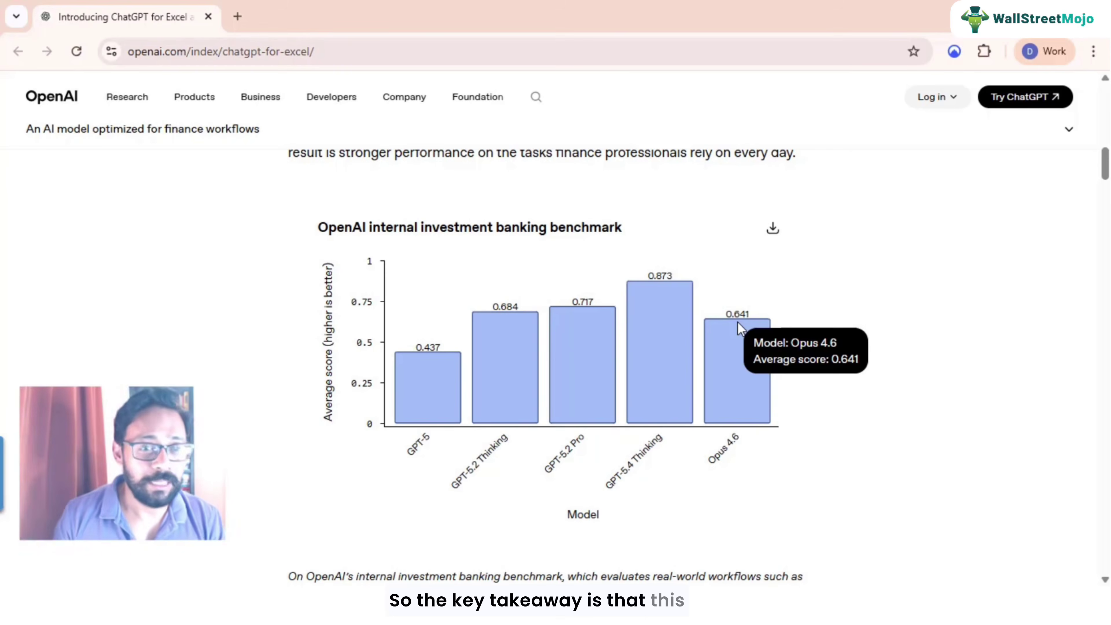
Open the ChatGPT for Excel page linked in the announcement's opening paragraph
scroll(481, 355, up, 3)
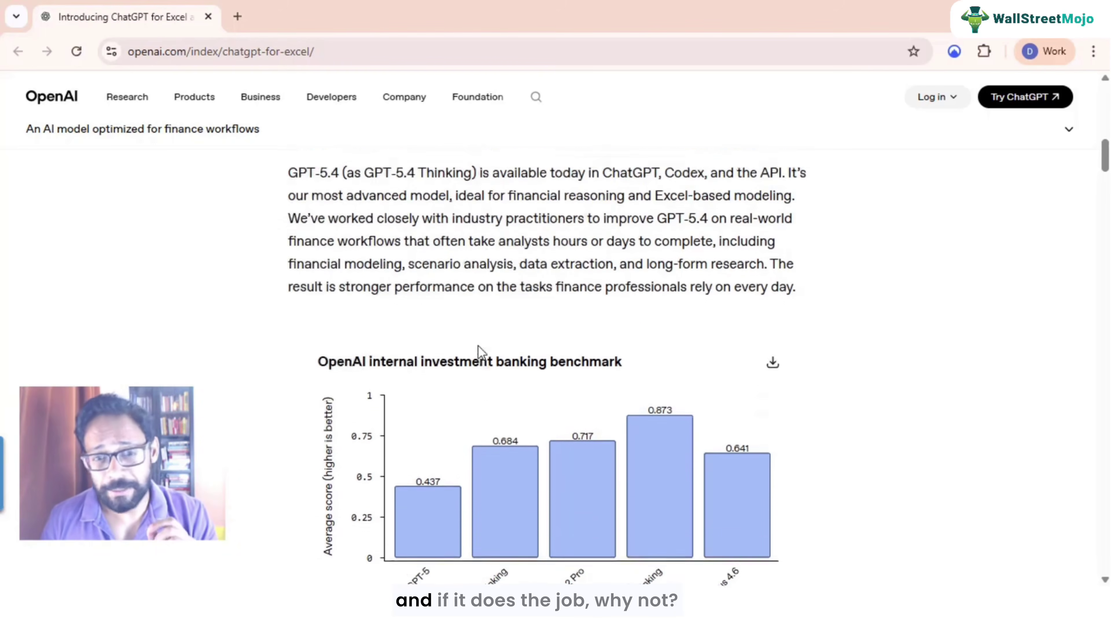
scroll(481, 353, up, 1)
scroll(481, 353, up, 10)
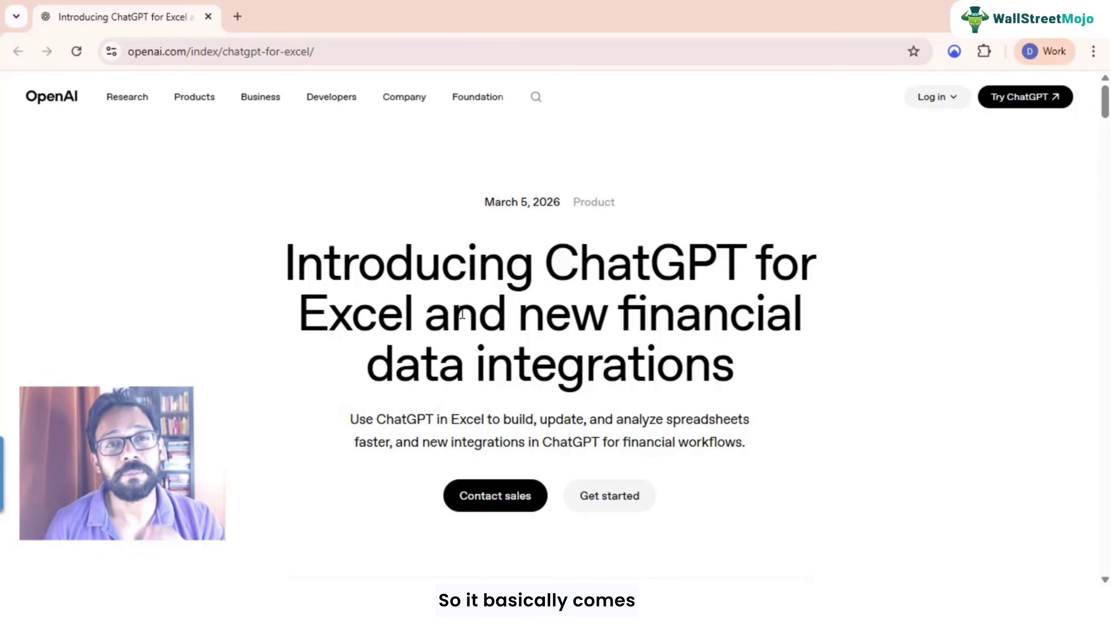
scroll(349, 330, down, 5)
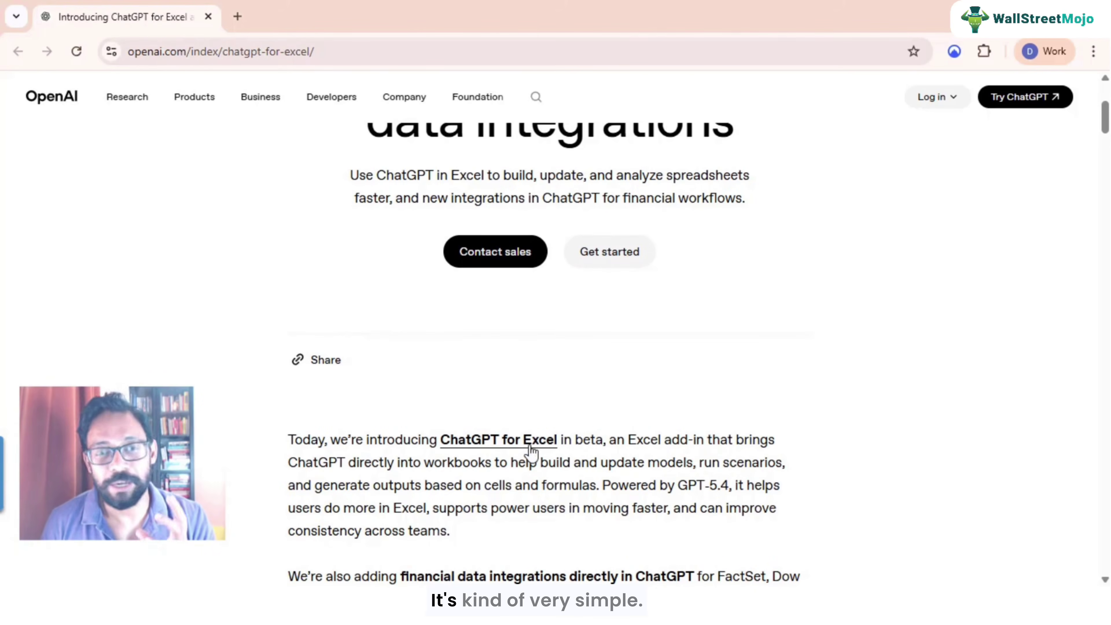
scroll(525, 439, down, 2)
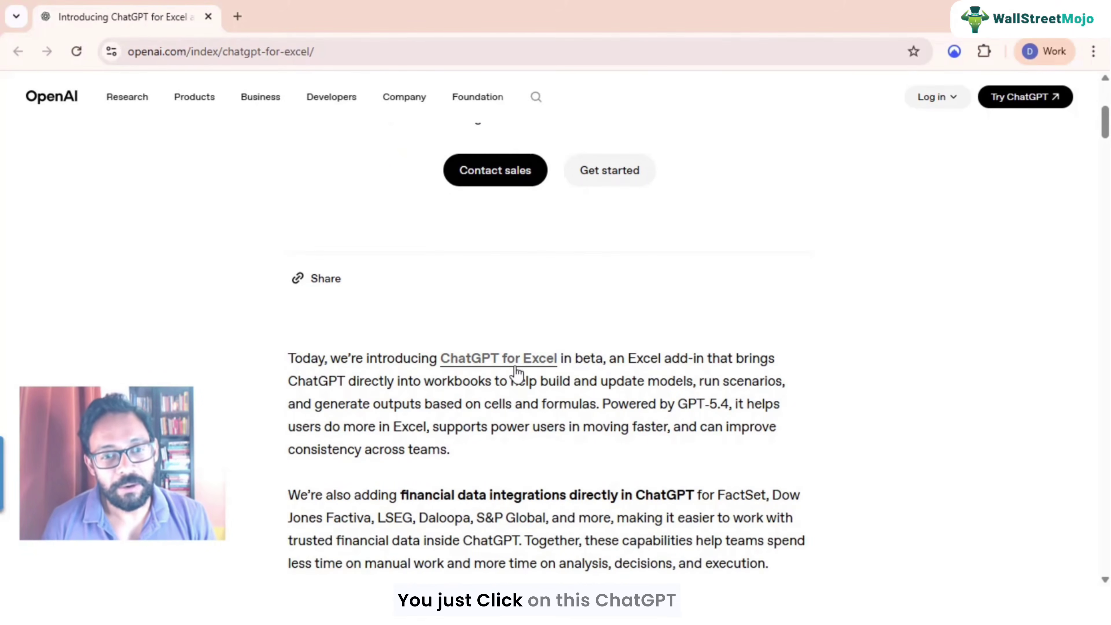
click(513, 363)
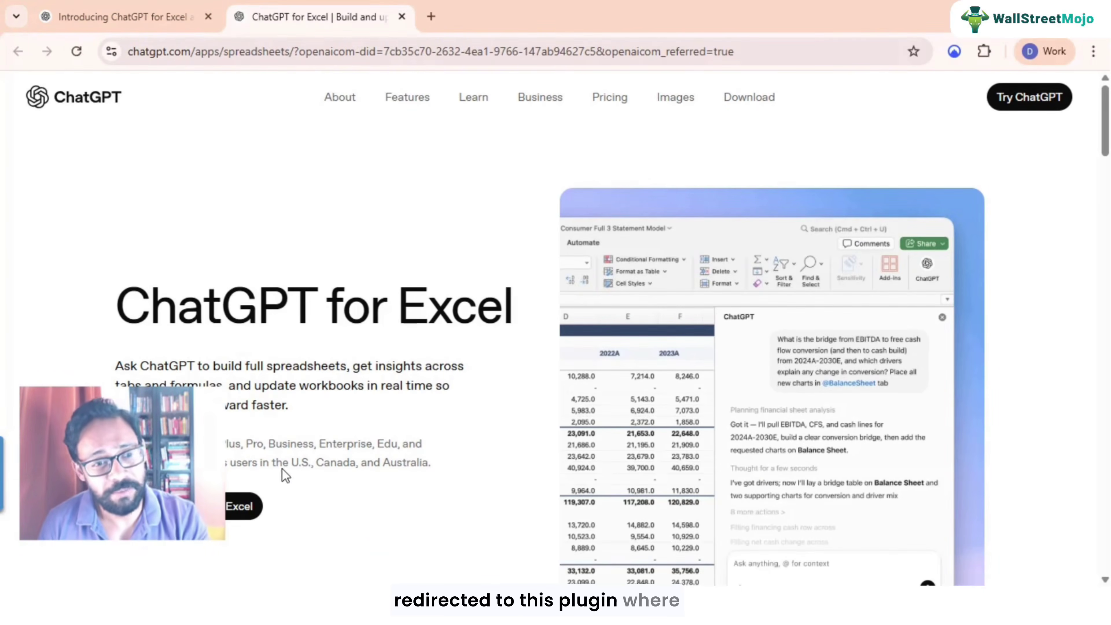
Look over the ChatGPT for Excel page and switch to the ChatGPT 3 Statement Model.xlsx workbook in Excel
scroll(236, 438, down, 2)
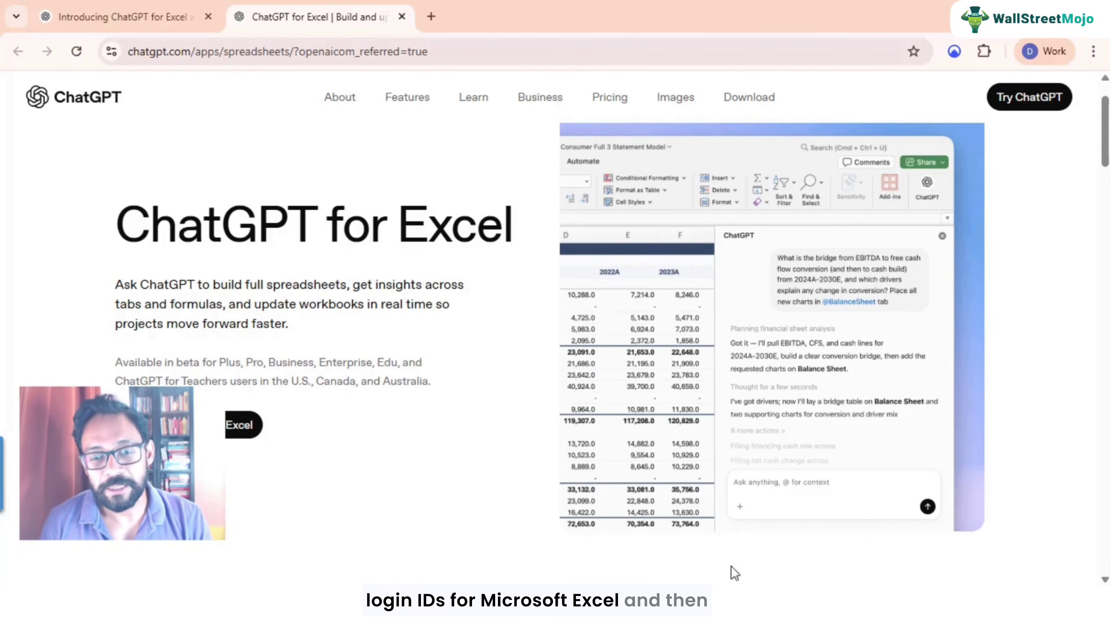
mouse_move(732, 571)
click(739, 525)
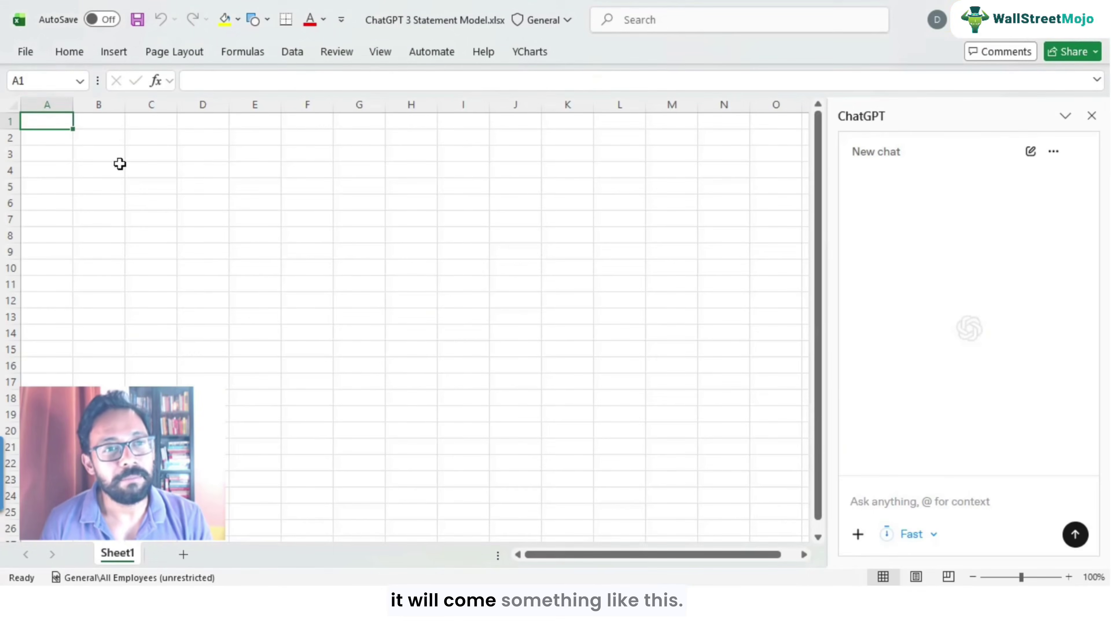
Launch the ChatGPT add-in in the workbook and set its response mode to Standard
click(75, 54)
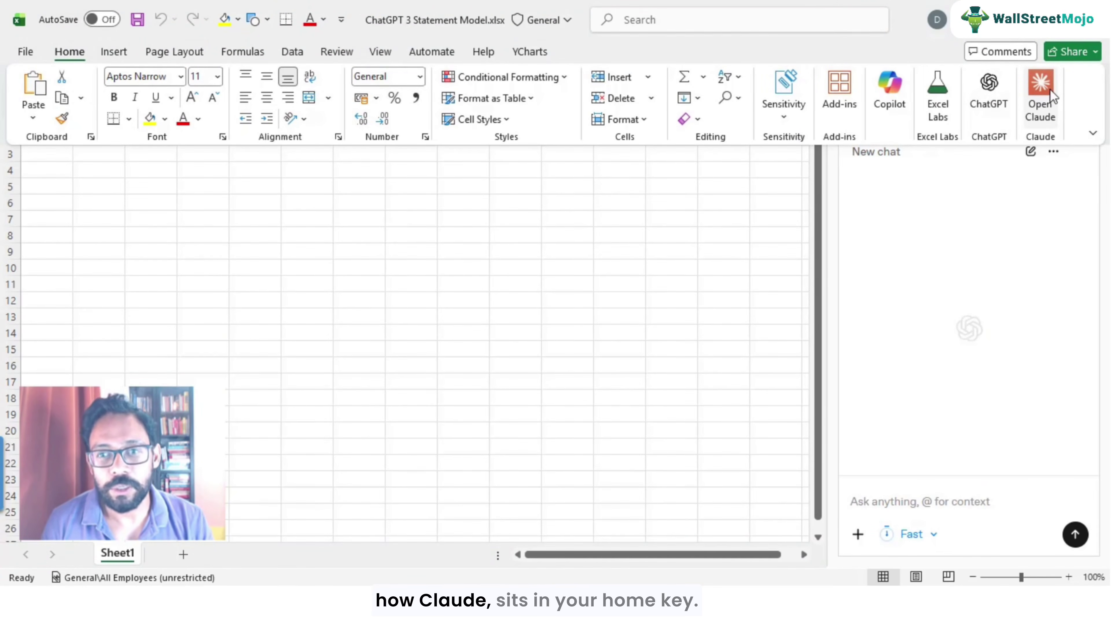
click(997, 107)
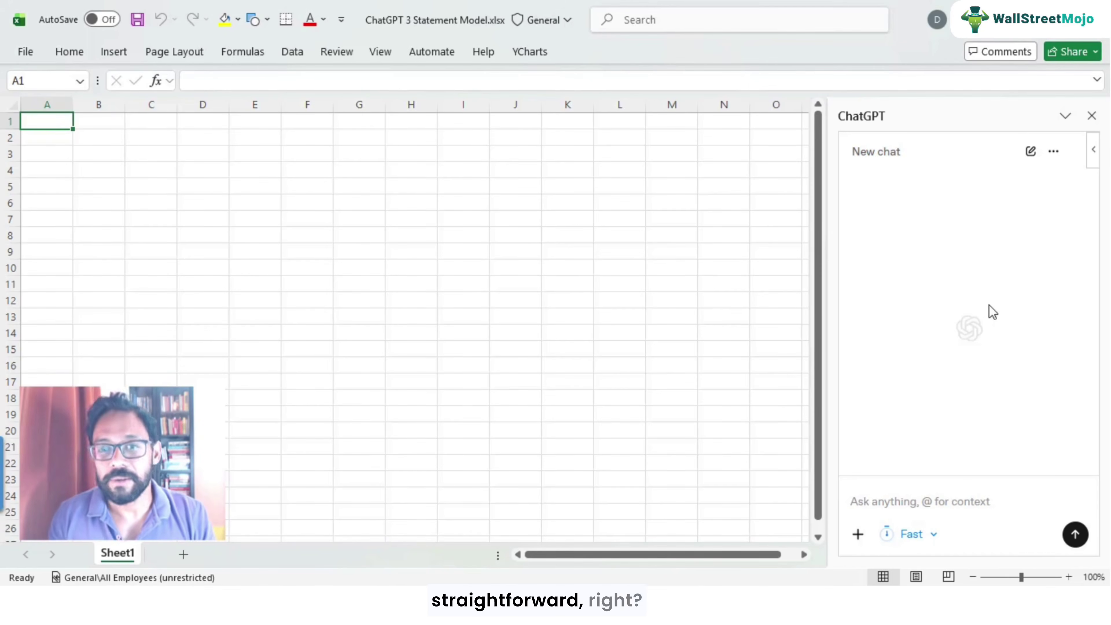
click(914, 535)
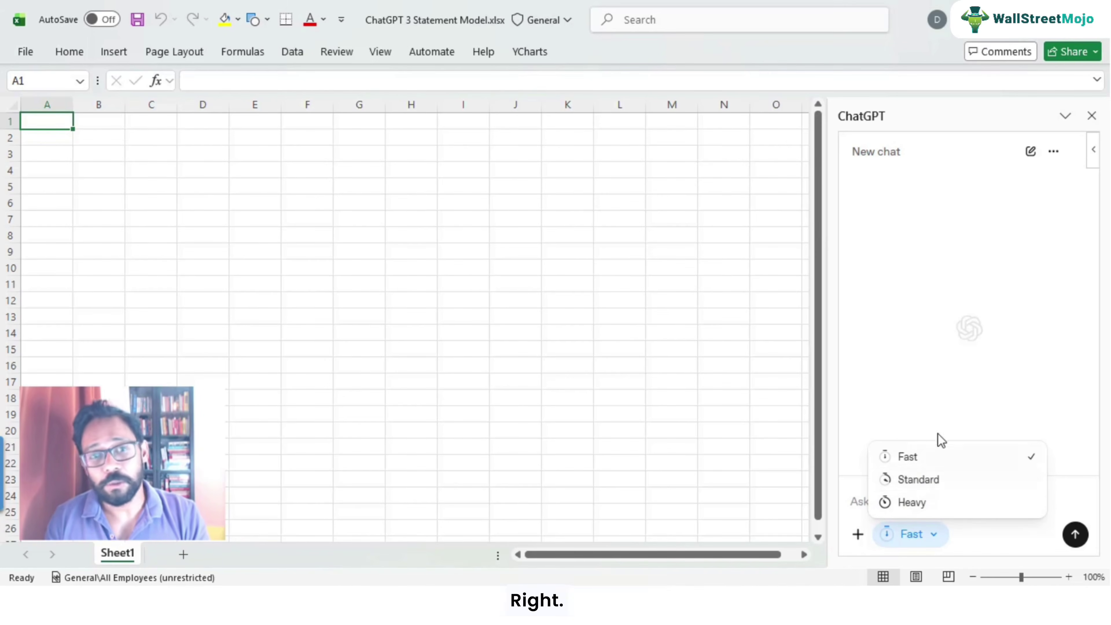
click(919, 480)
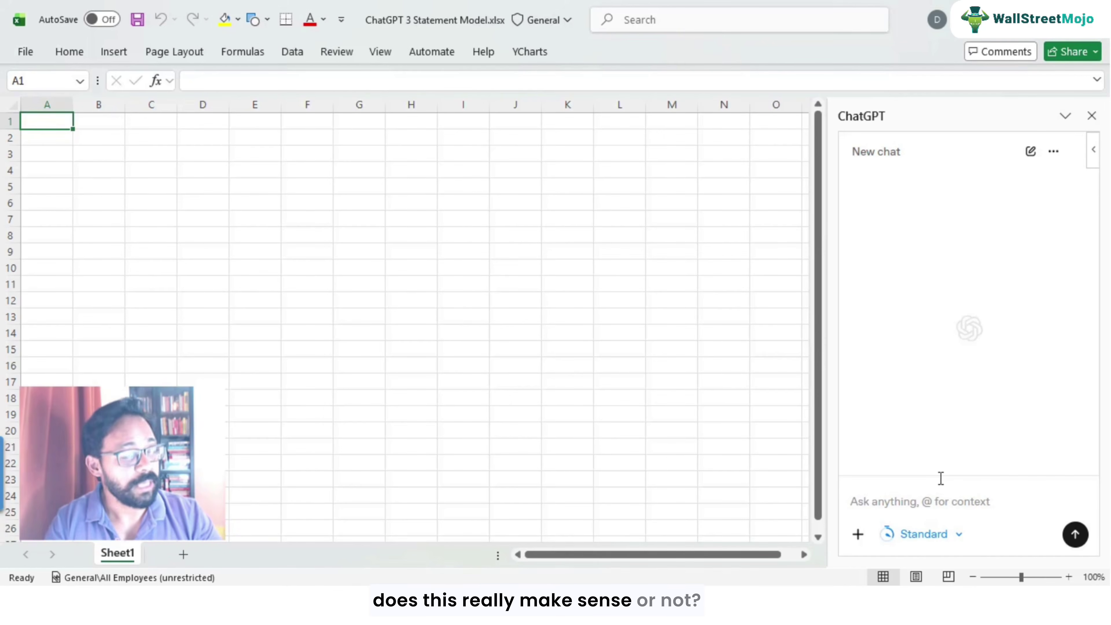
Send ChatGPT the prompt "Create a simple 3 statement financial model containing the following -"
click(875, 506)
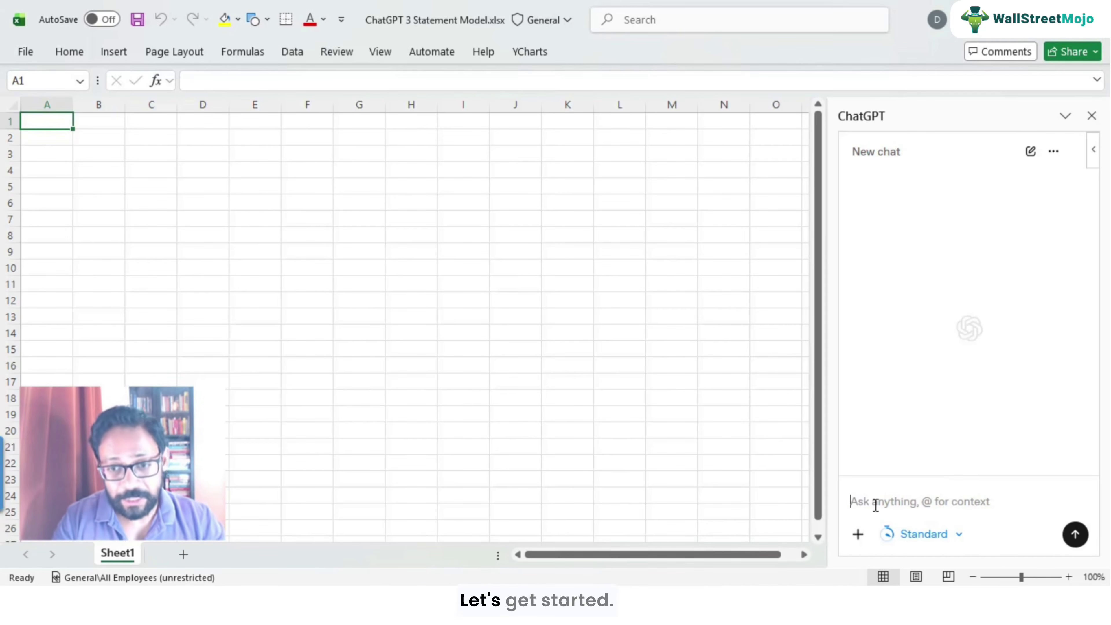
text(Create a simple)
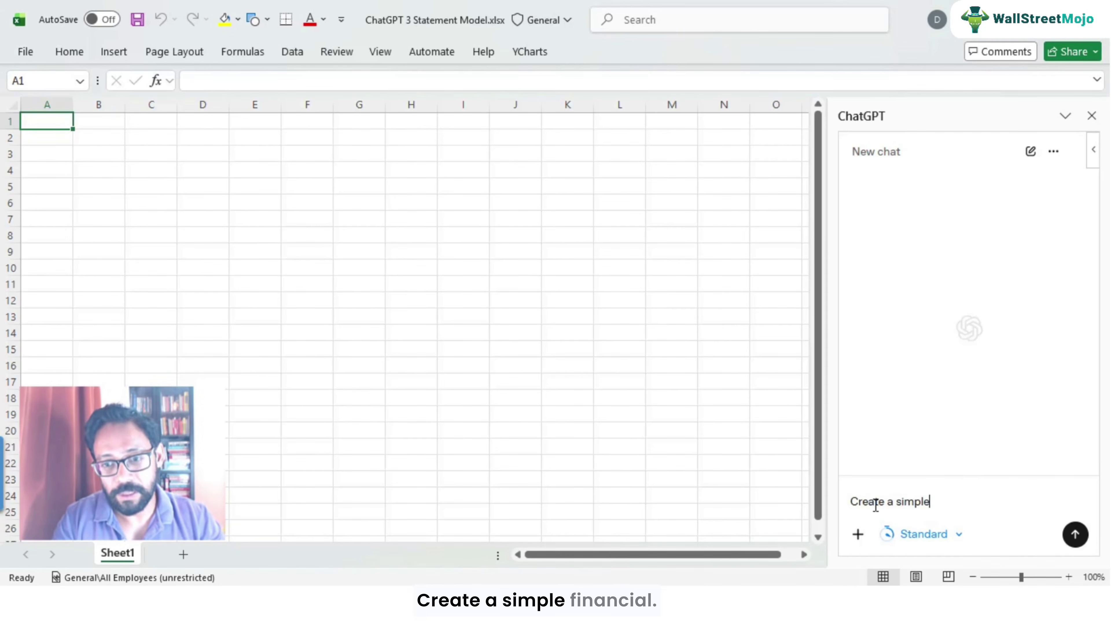
text( financial m)
key(ctrl+shift+Left)
key(ctrl+shift+Left)
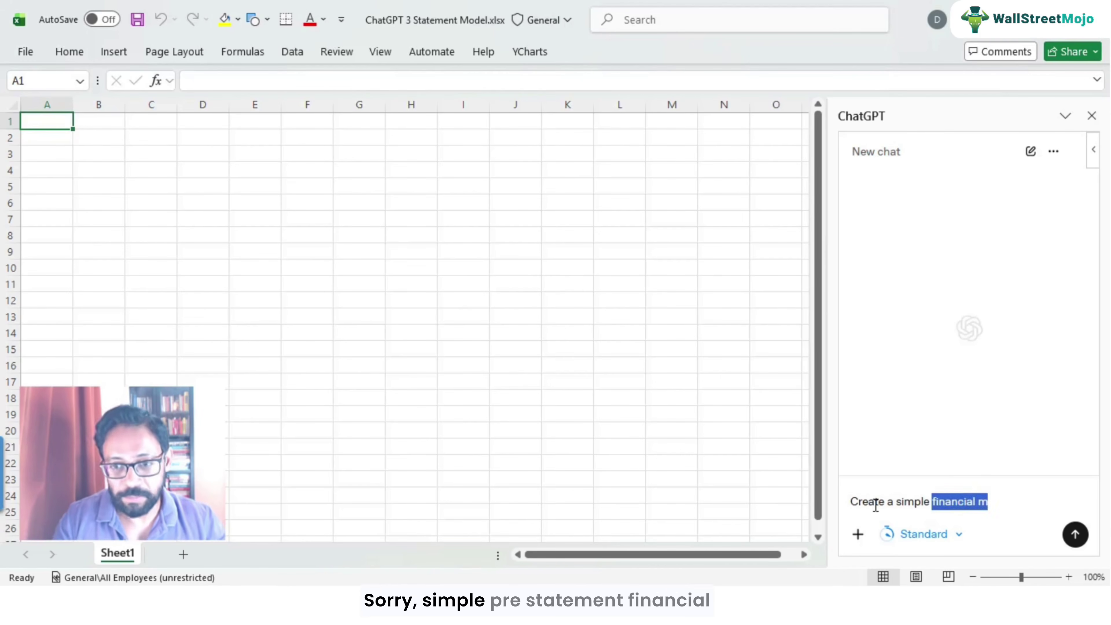
text(3 statement w)
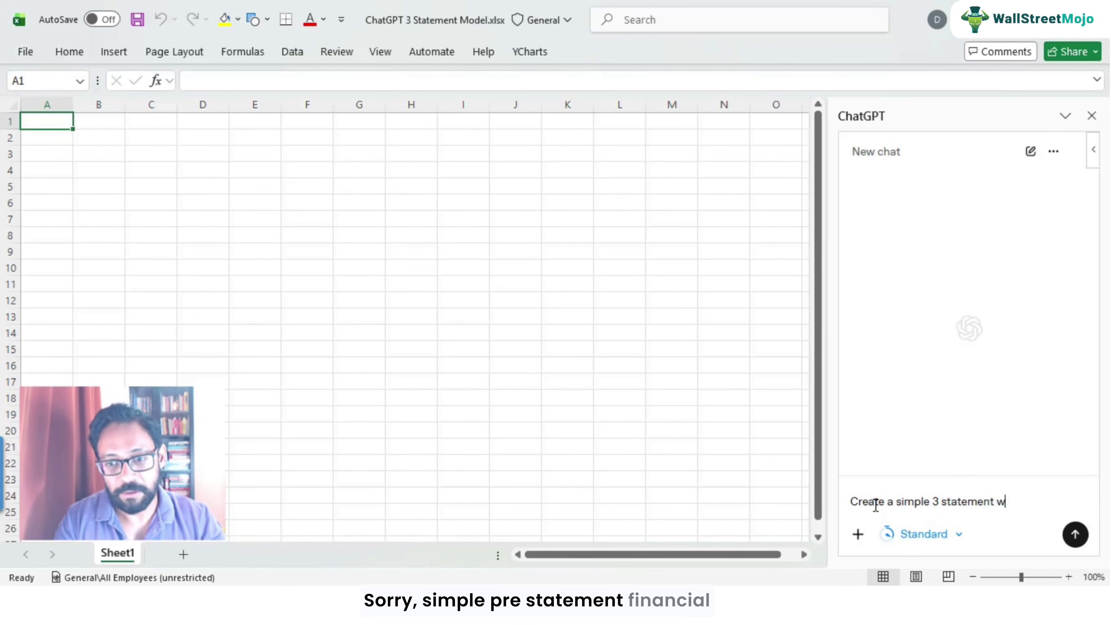
key(BackSpace)
text(financial model )
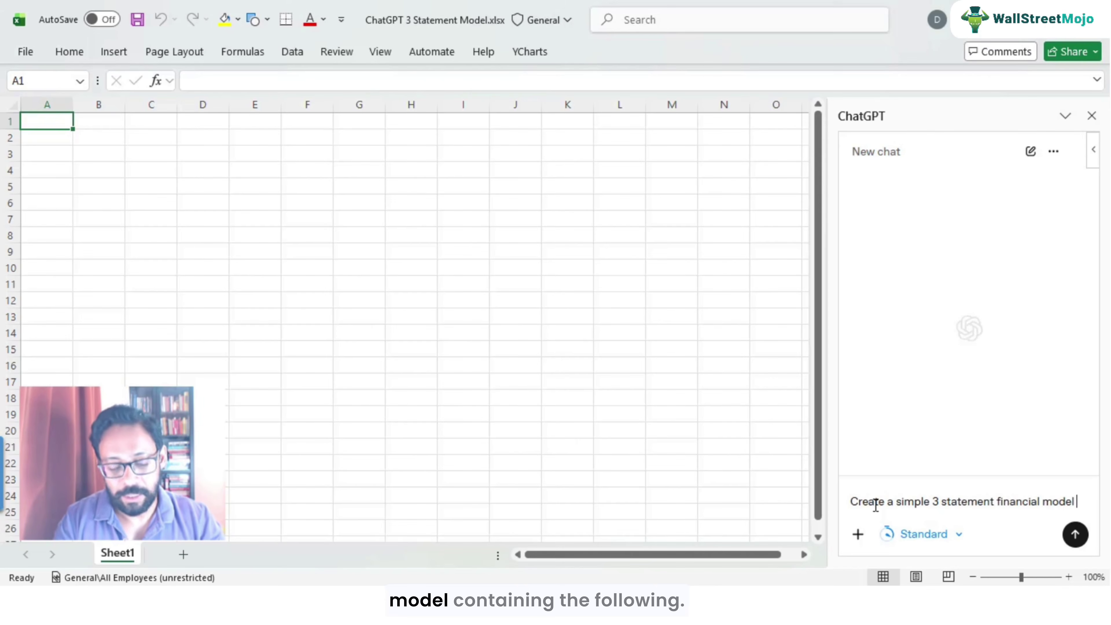
text(containing the fo)
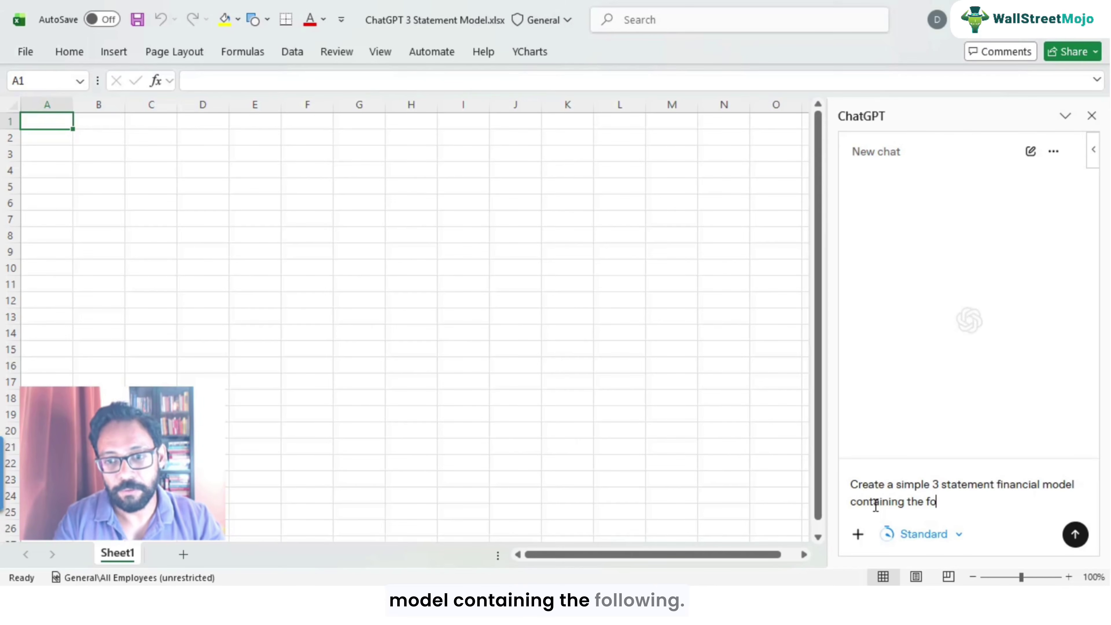
text(llowing -)
key(Return)
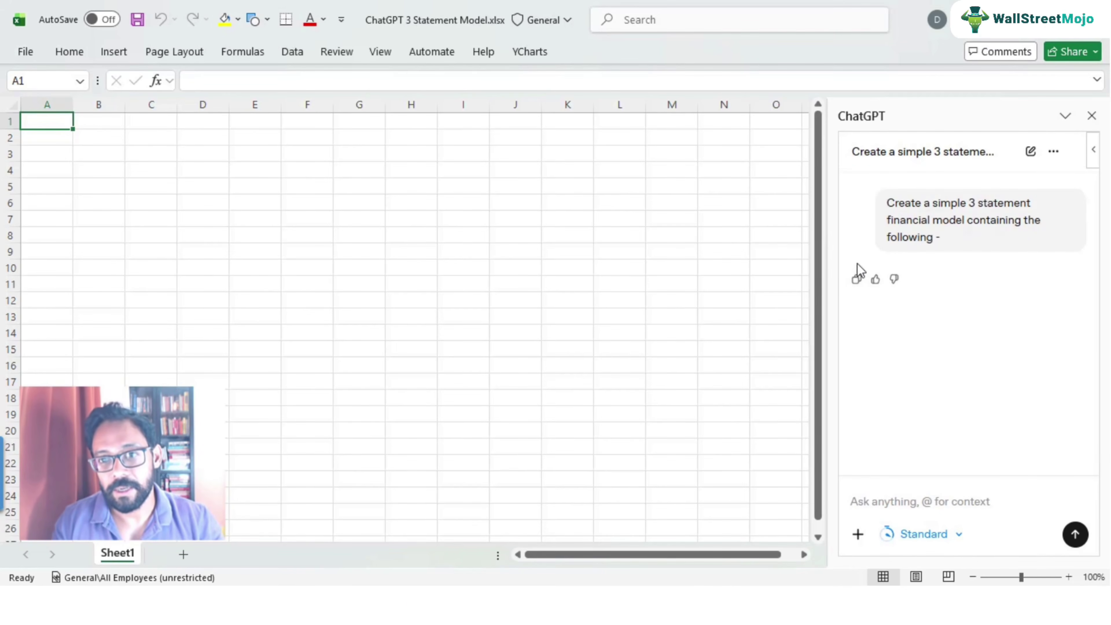
Copy the sent prompt's text into a new message and extend it with "1) 2 years historical 2) 5 years of forecasts"
drag(958, 239, 890, 202)
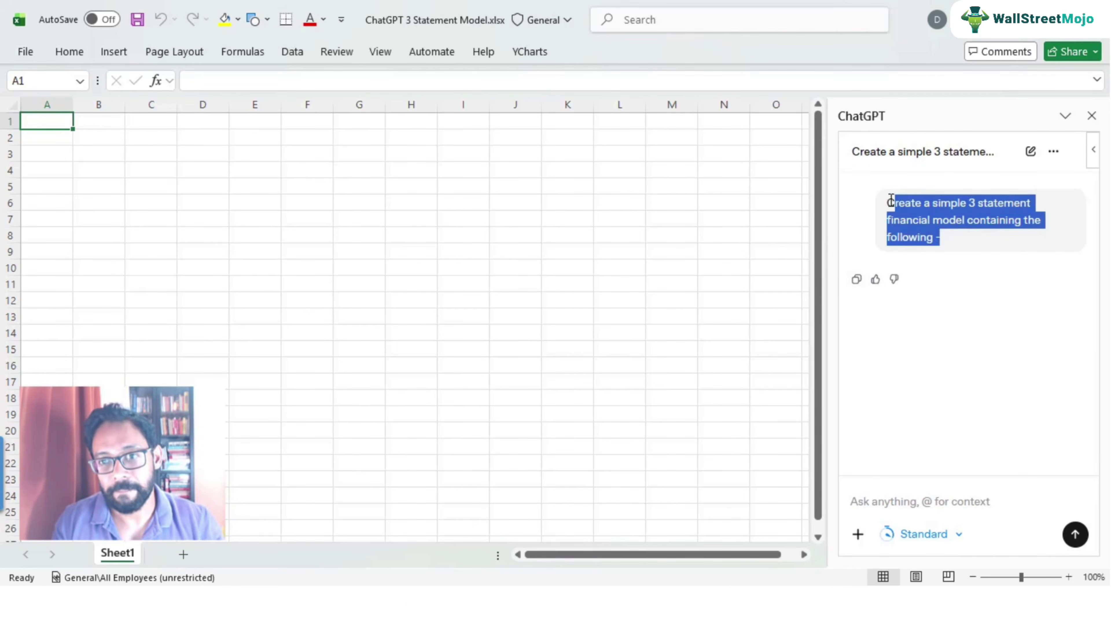
click(896, 503)
text(Create a simple 3 statement financial model containing the following -)
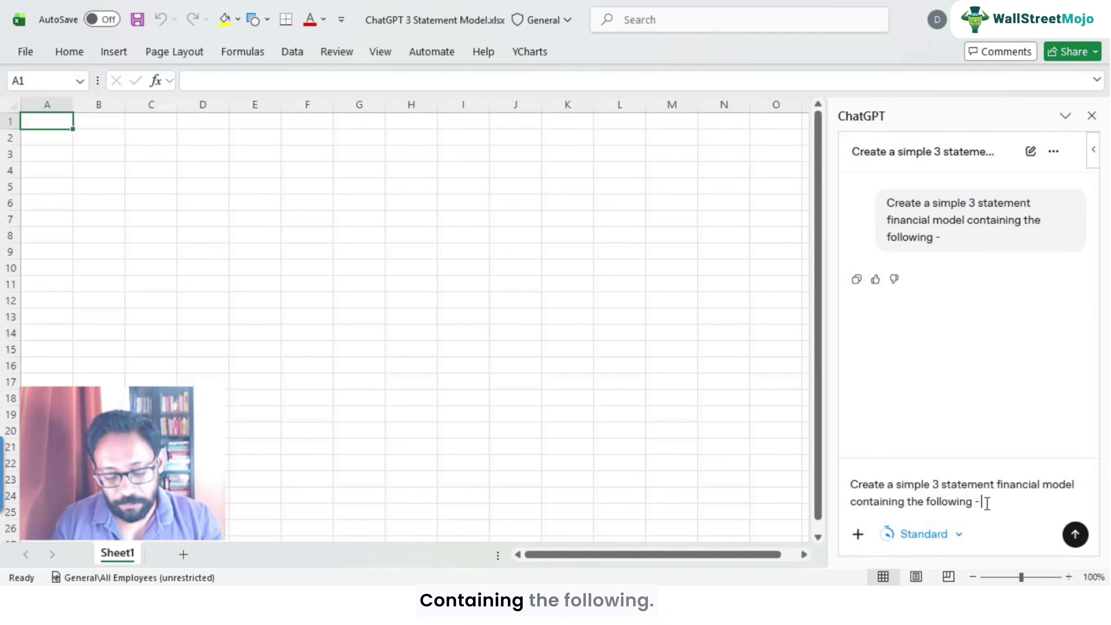
text(1)
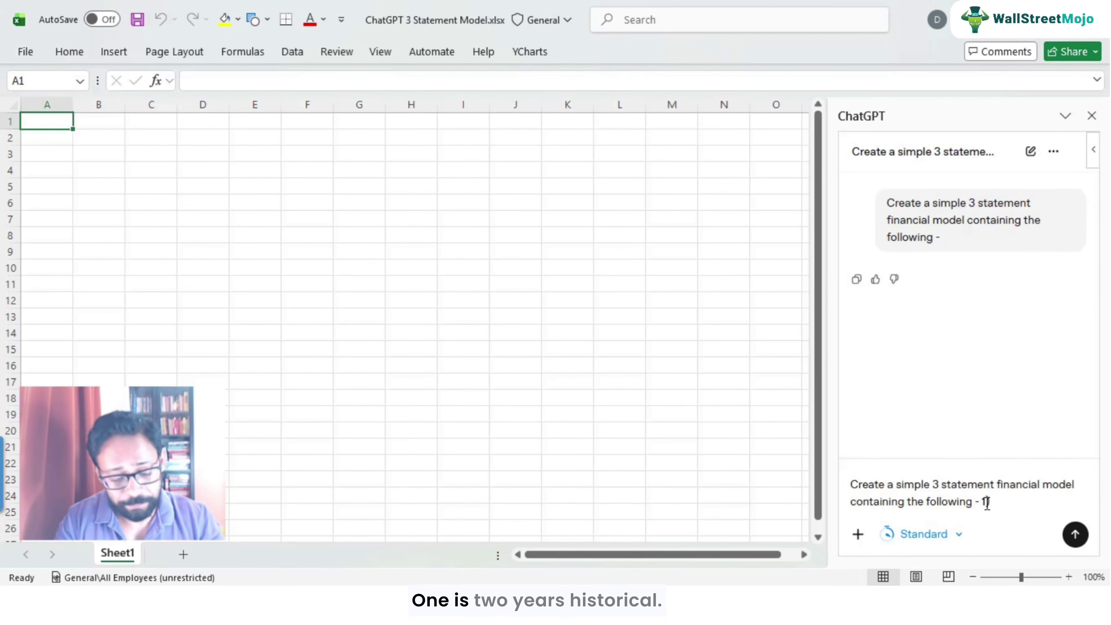
text() 2 years)
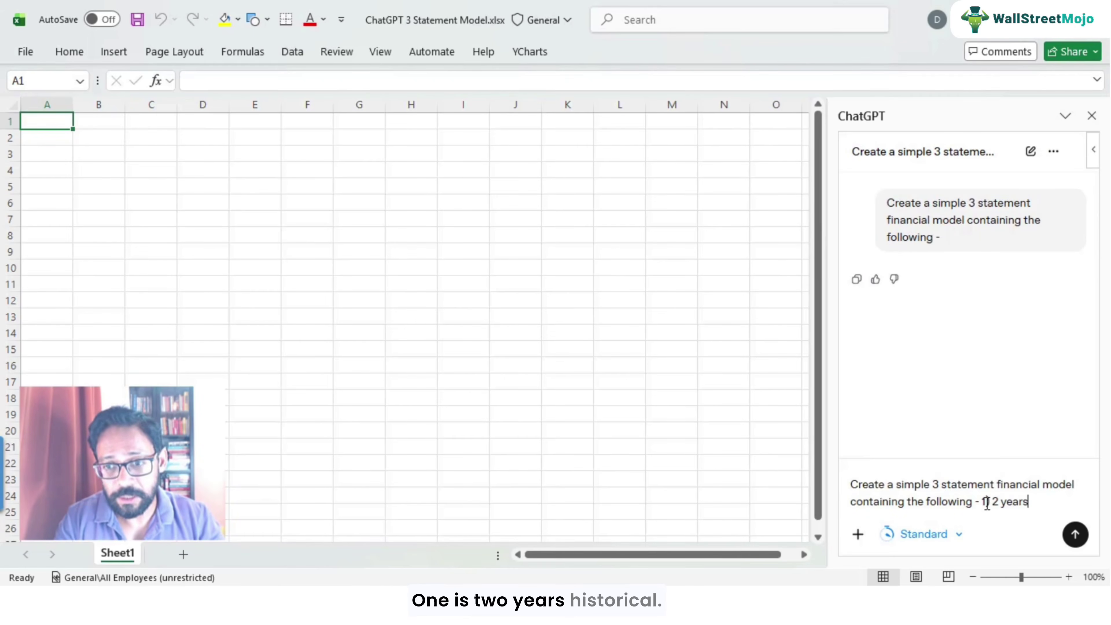
text( historical 2)
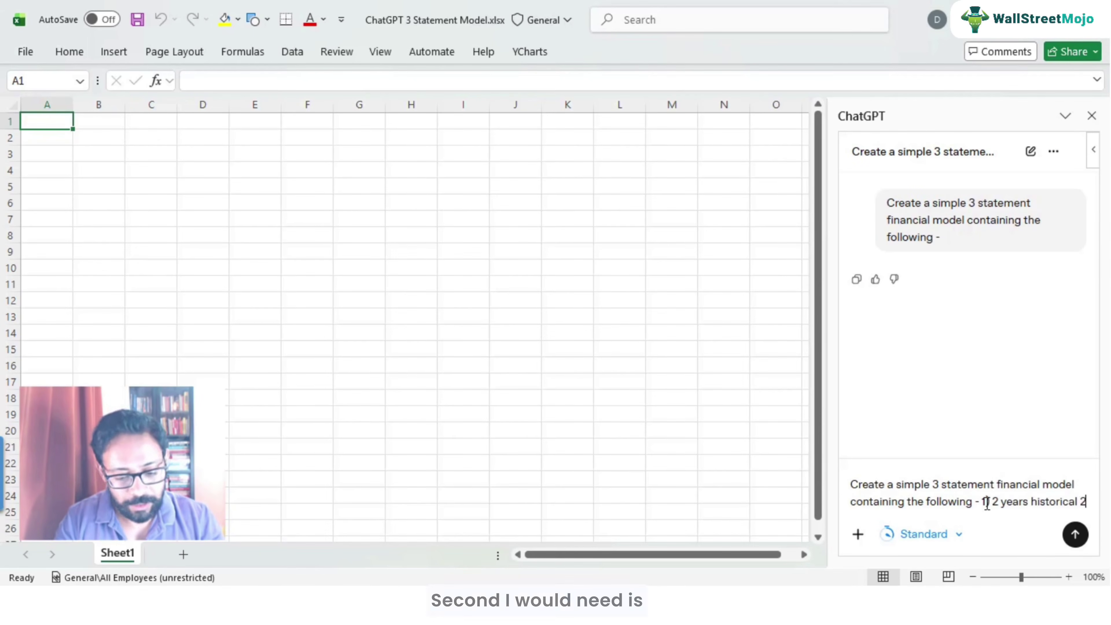
text() 5)
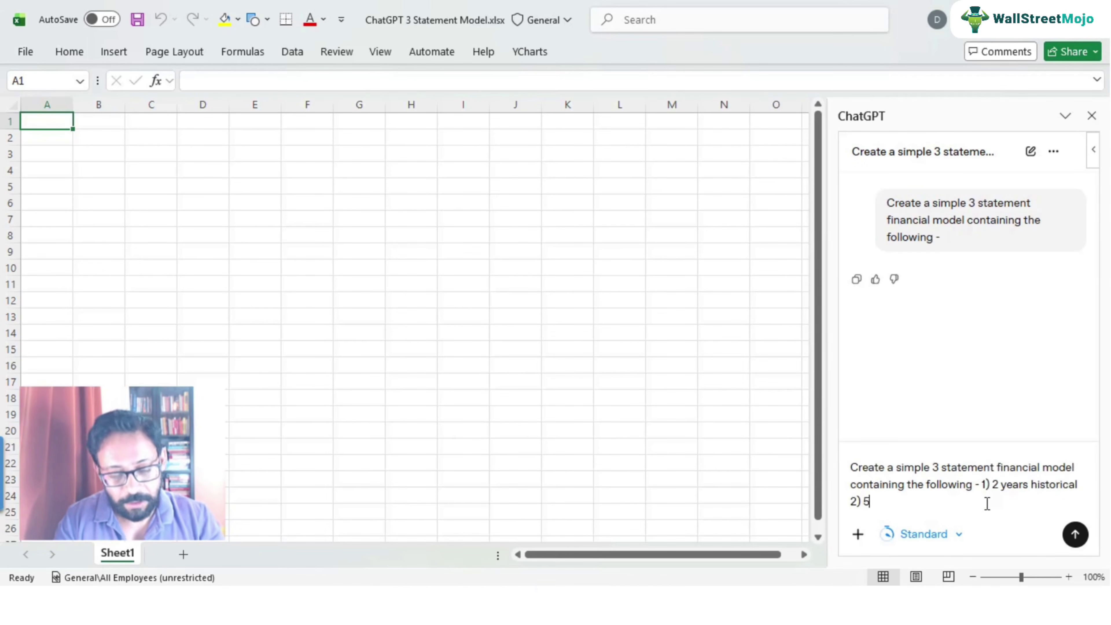
text( years of forecasts)
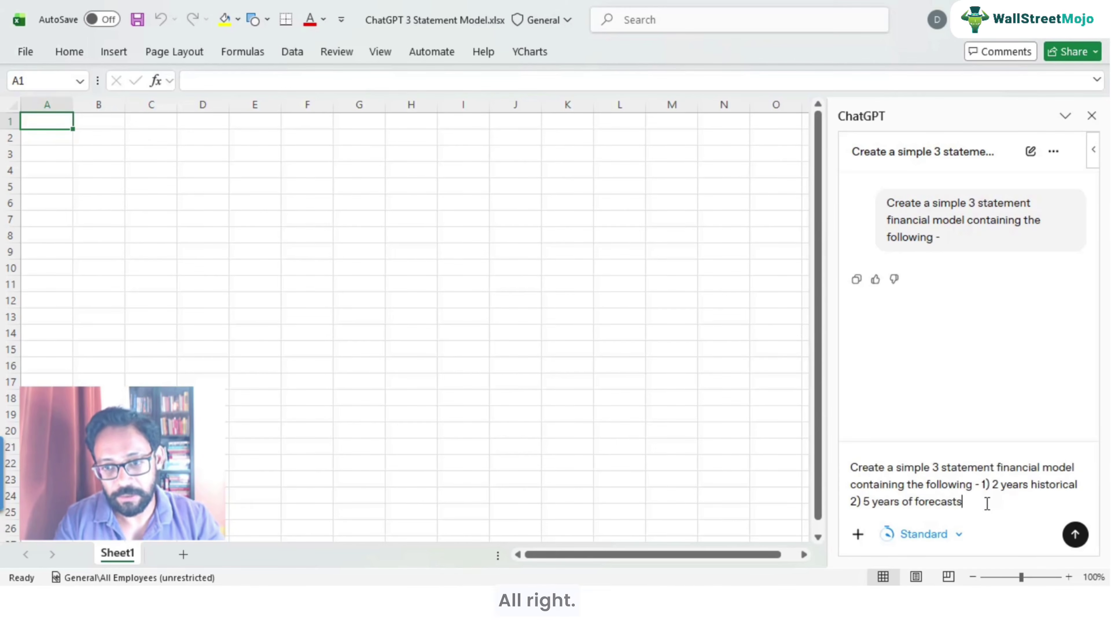
Continue the draft prompt with "Provide me with the balance sheet, cash flows, incomes statement in different tabs."
text(. Pr)
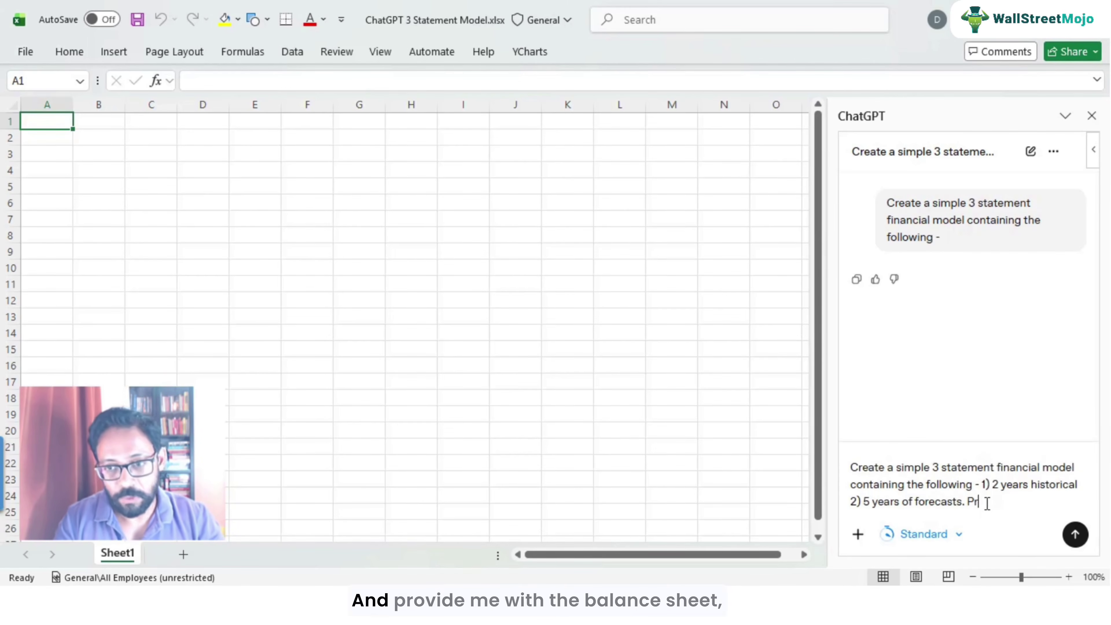
text(ovide me with the balnace )
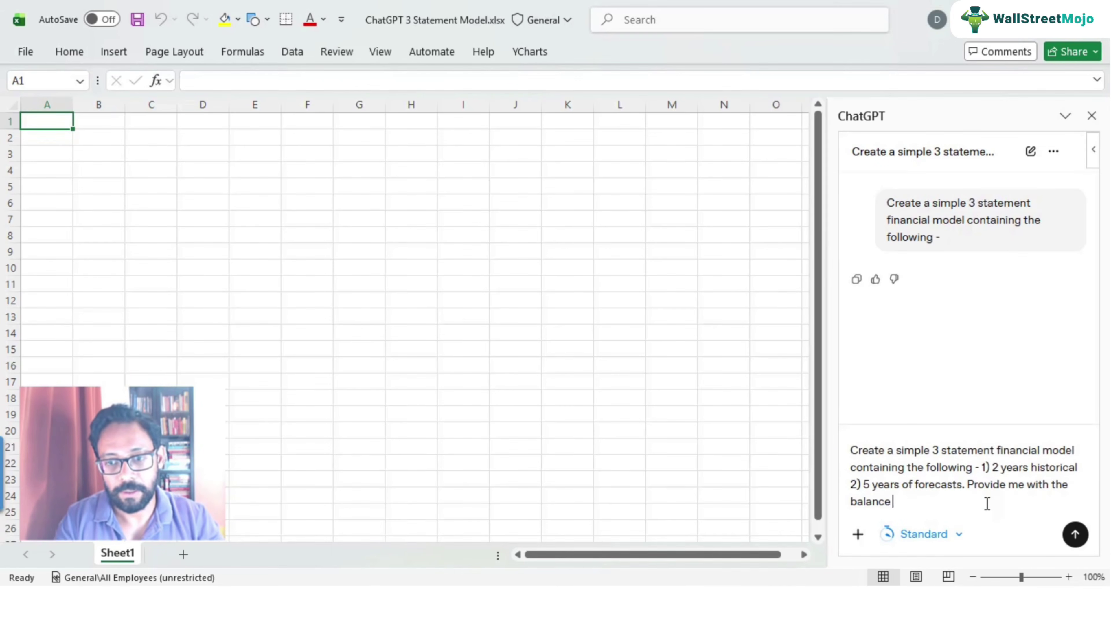
text(sheet, cash flows,)
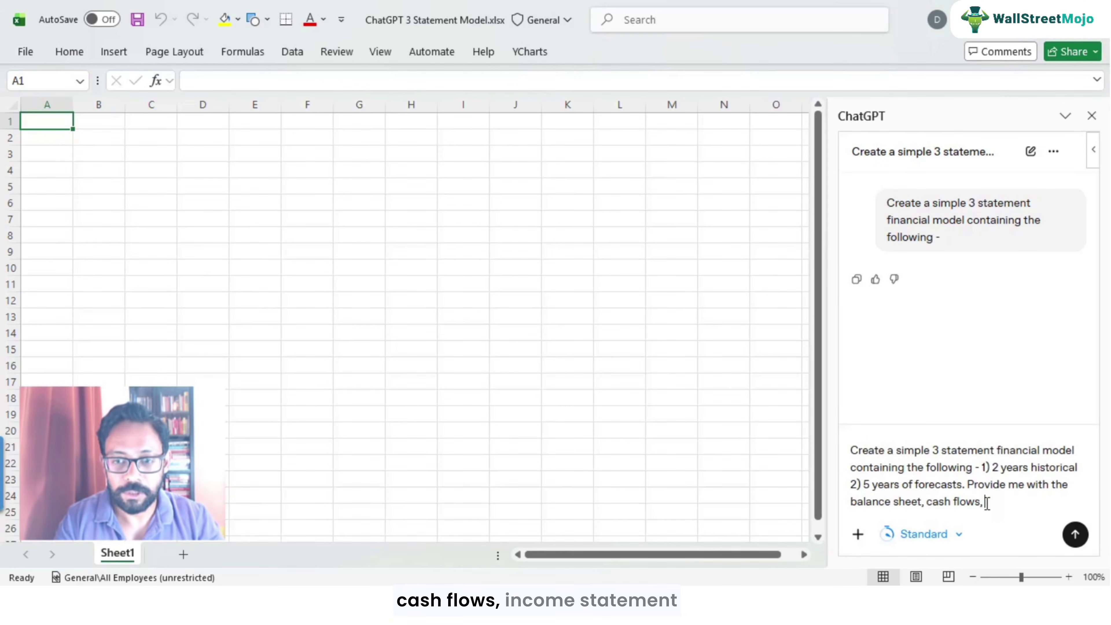
text( incomes tatme)
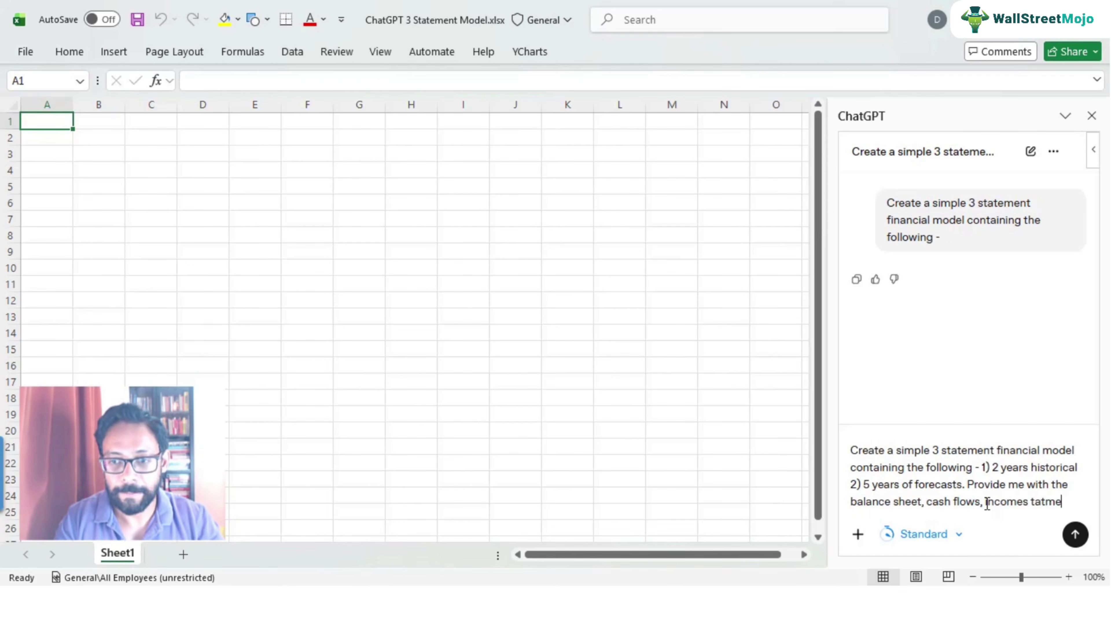
text(n)
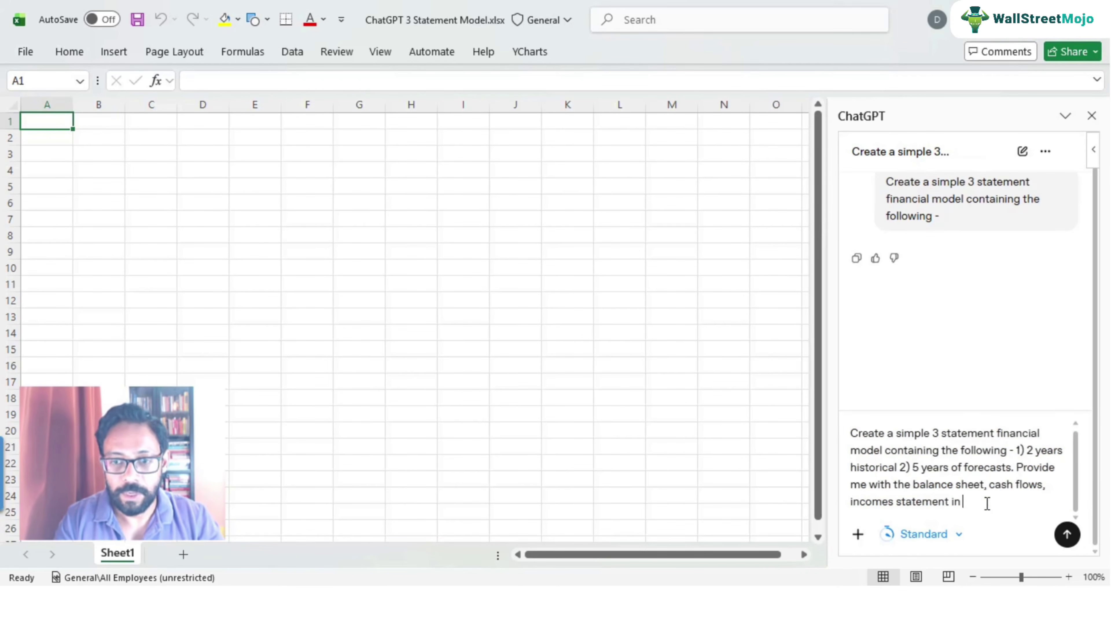
text(nt in different tabl)
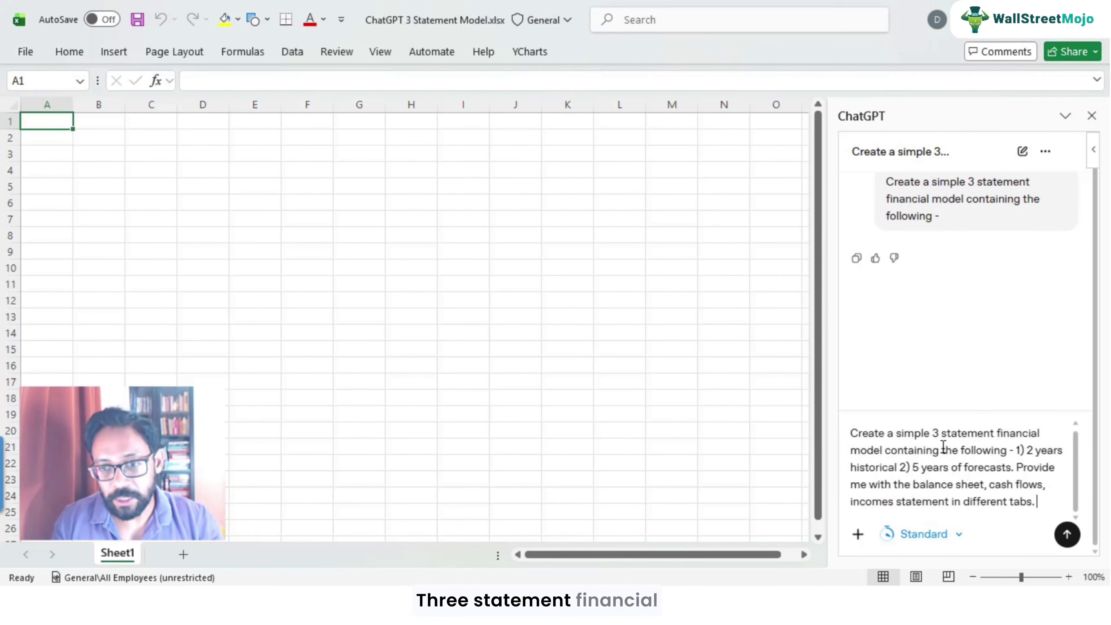
Insert "for a dummy compnay" after "financial model" in the draft prompt
click(886, 450)
text(for adumm)
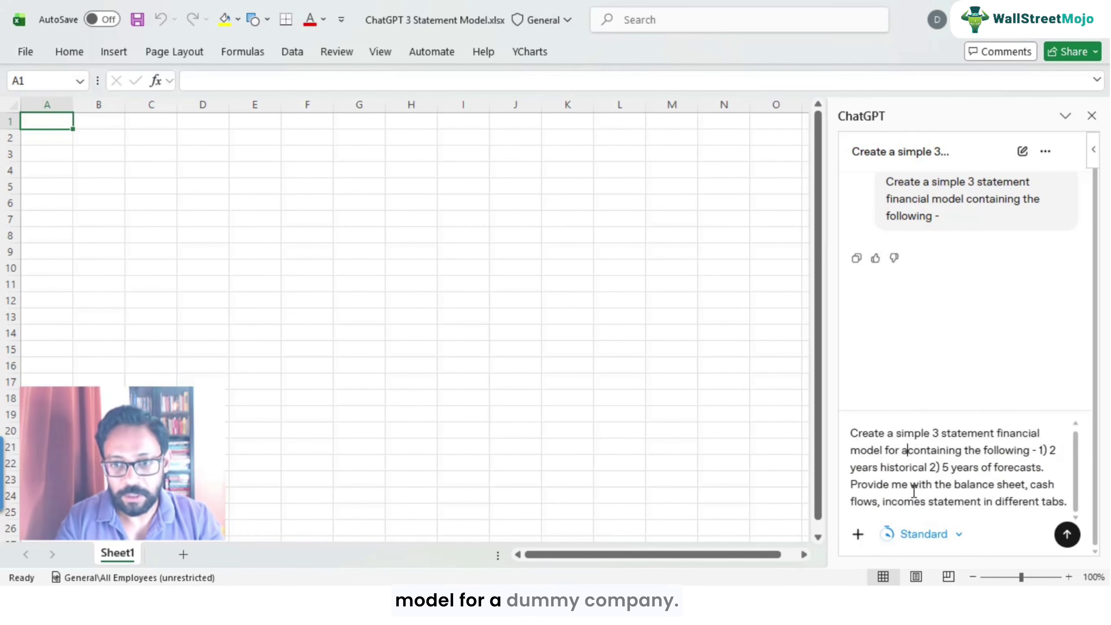
key(BackSpace)
key(BackSpace)
key(BackSpace)
key(BackSpace)
text(dummy)
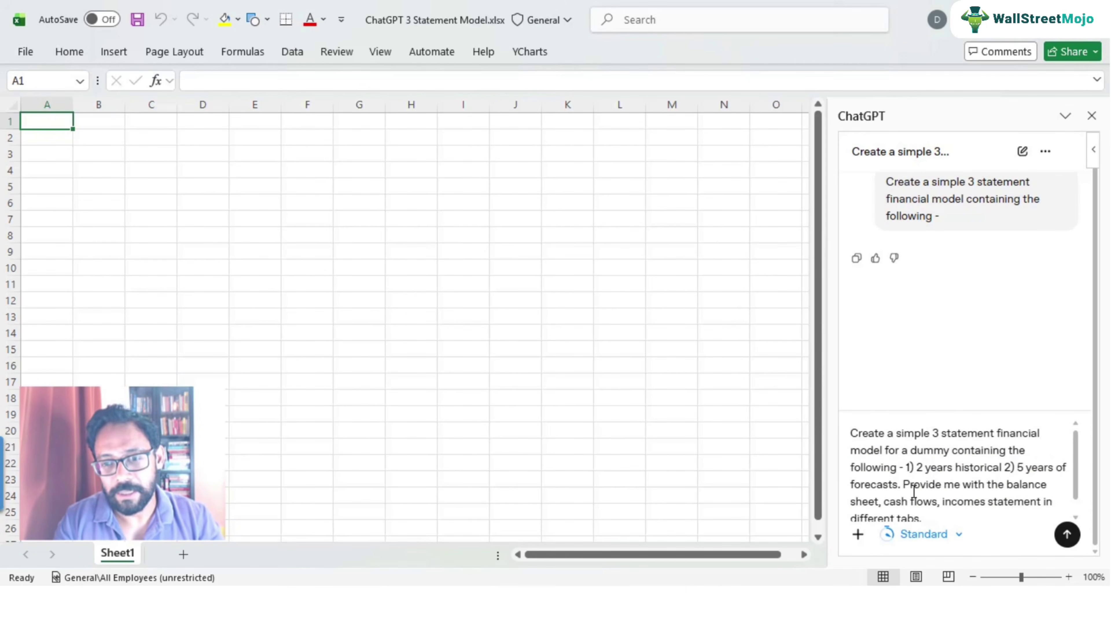
text( compnay co)
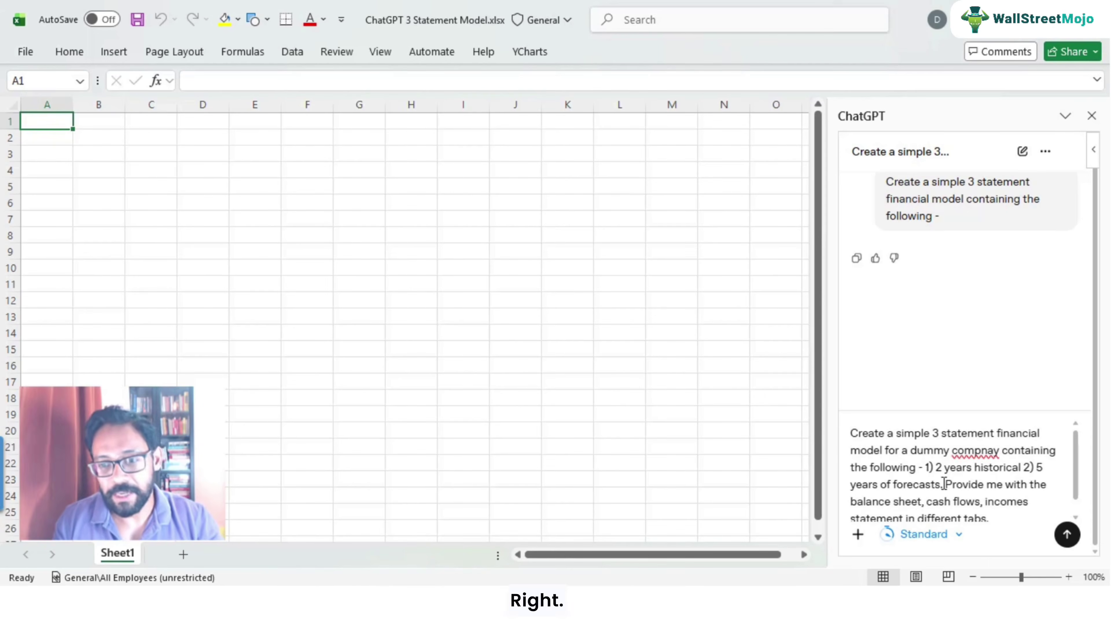
Add the sentence "Assumptions should be neatly layed out." to the end of the draft prompt
scroll(953, 491, down, 1)
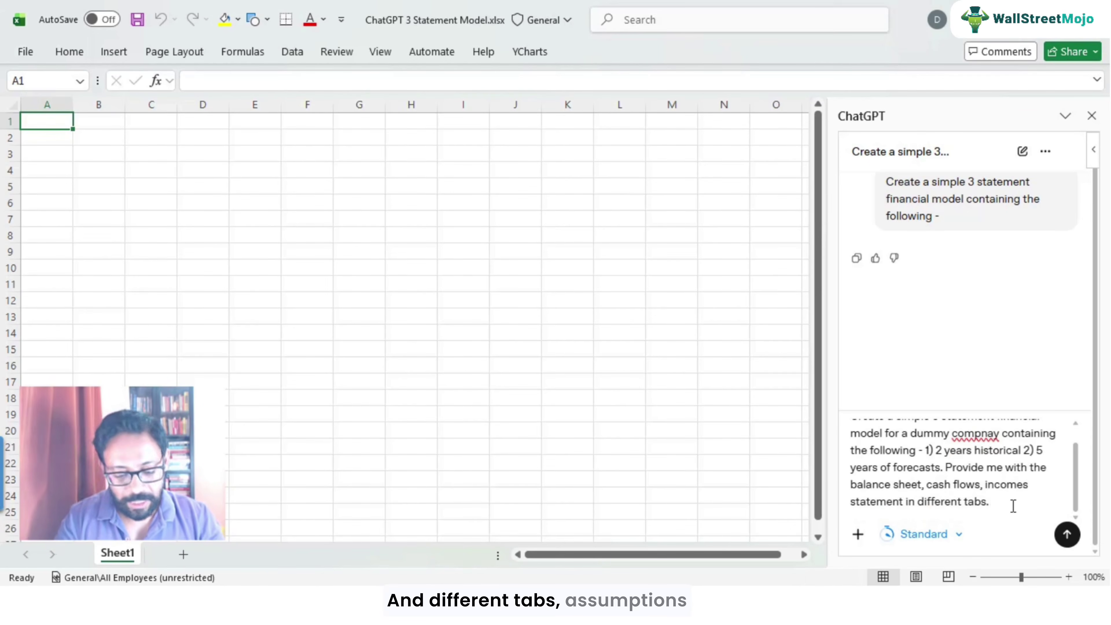
text(Assumptio)
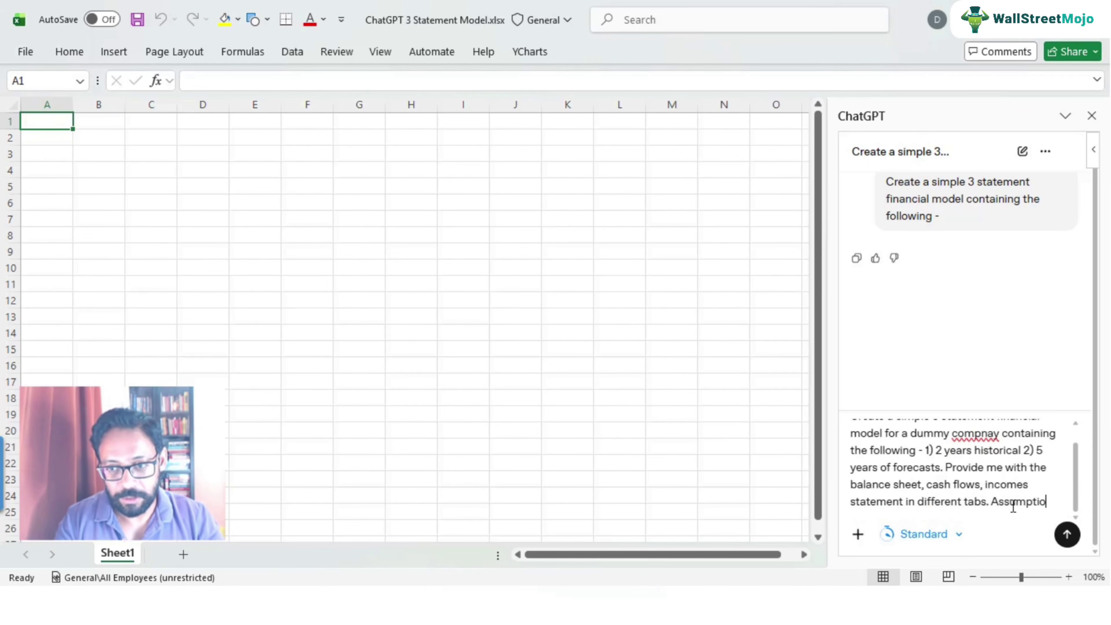
text(ns dhoul)
key(BackSpace)
key(BackSpace)
key(BackSpace)
key(BackSpace)
key(BackSpace)
text(sh)
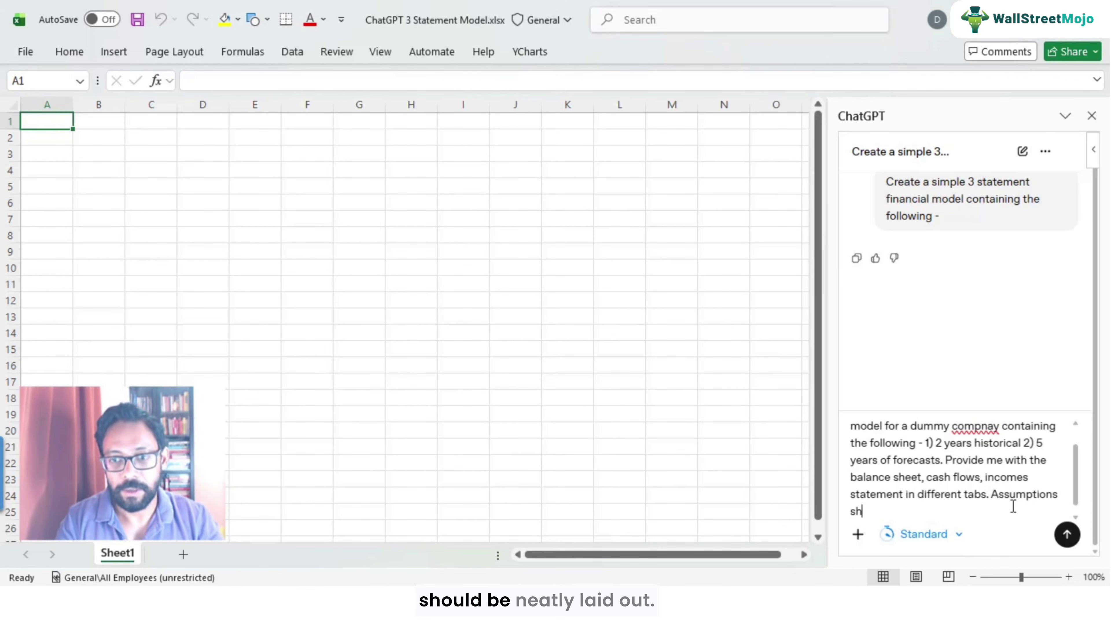
text(ould be neat)
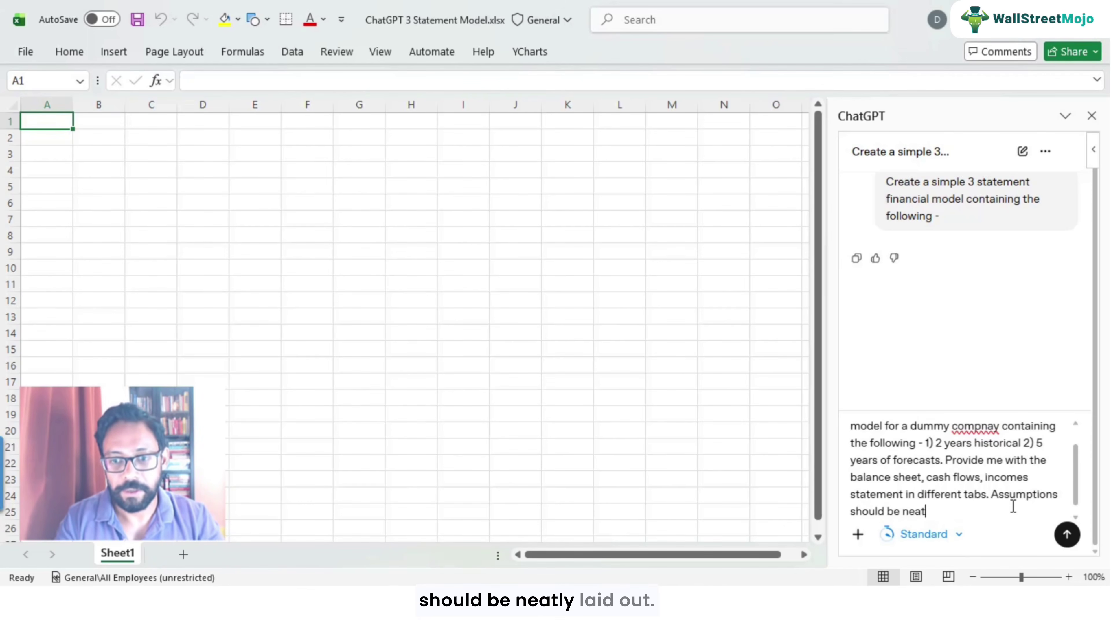
text(ly layed out. Al)
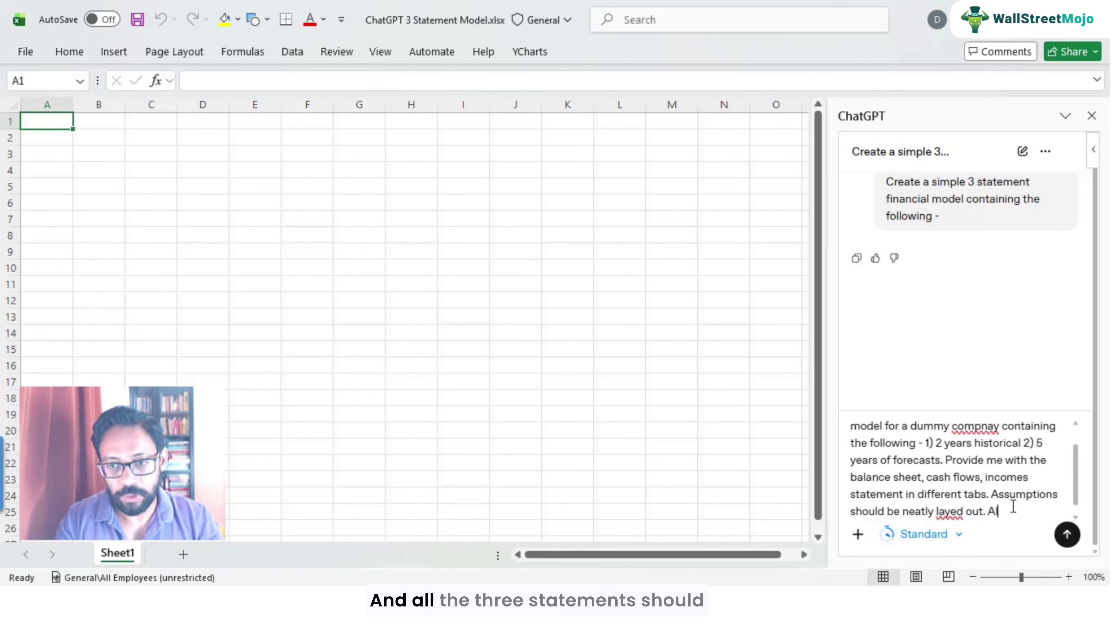
Add the requirement "All the 3 statements should be linked as per the IB Standards." to the draft prompt
text(l the 3 statement)
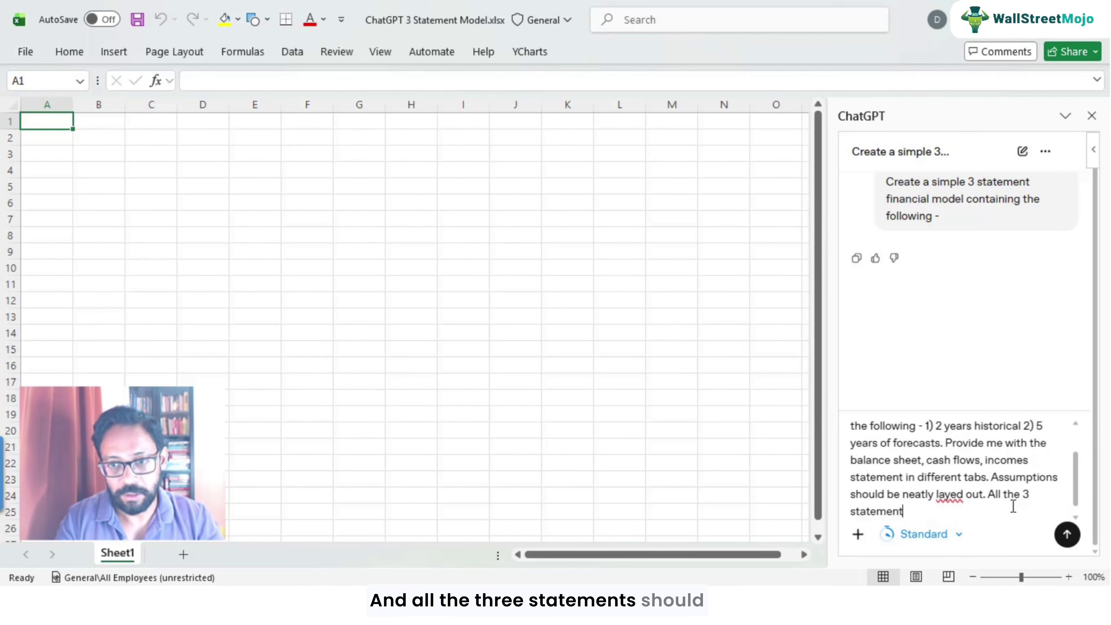
text(s should be linked as per the)
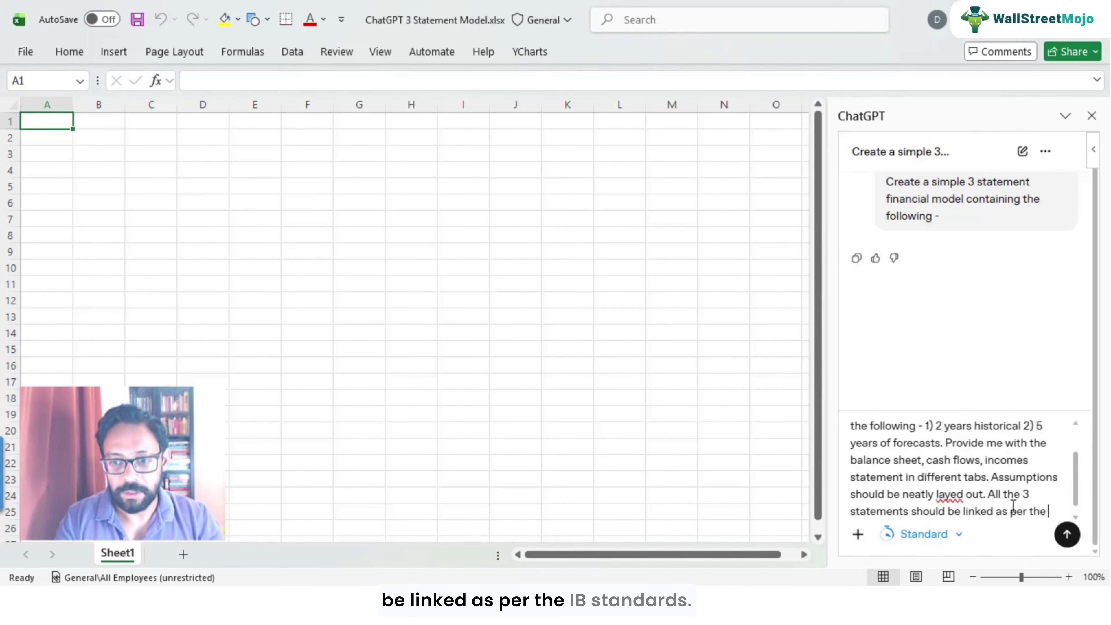
text( IB Stada)
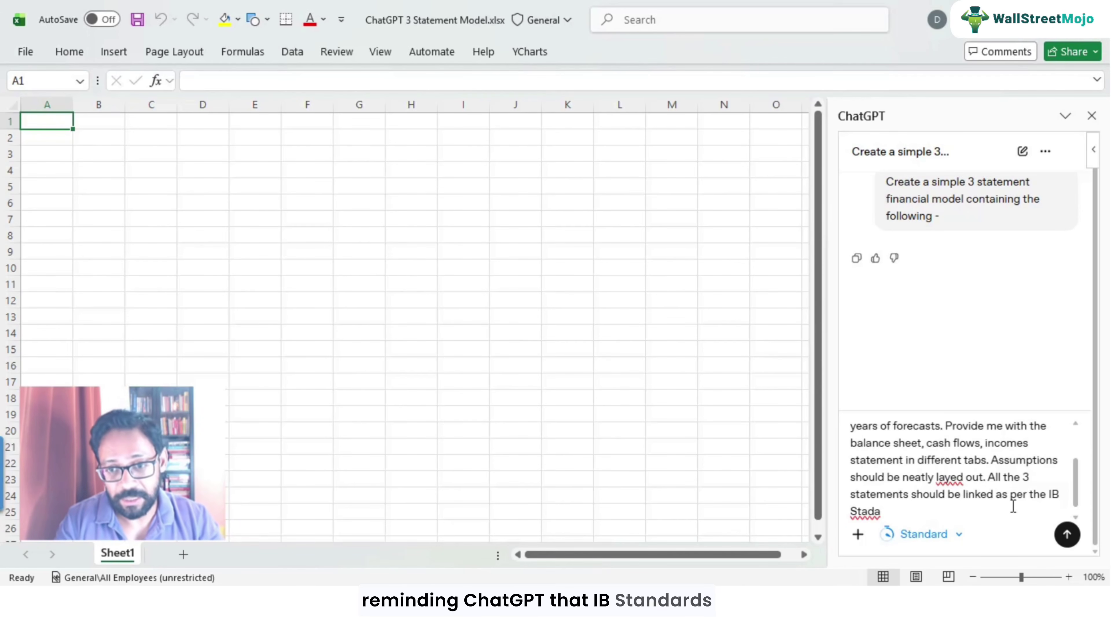
key(BackSpace)
key(BackSpace)
text(ndards. F)
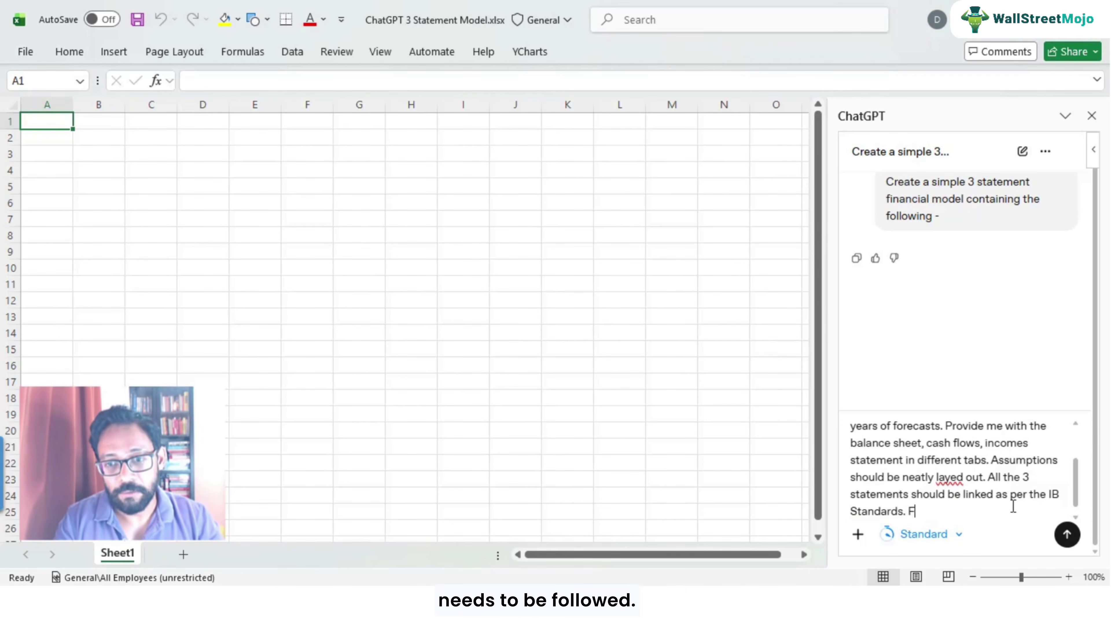
Add the formatting instruction "Follow appropriate color coding - BLUE for constants, Black for Formulas and" to the draft prompt
text(ollow appr)
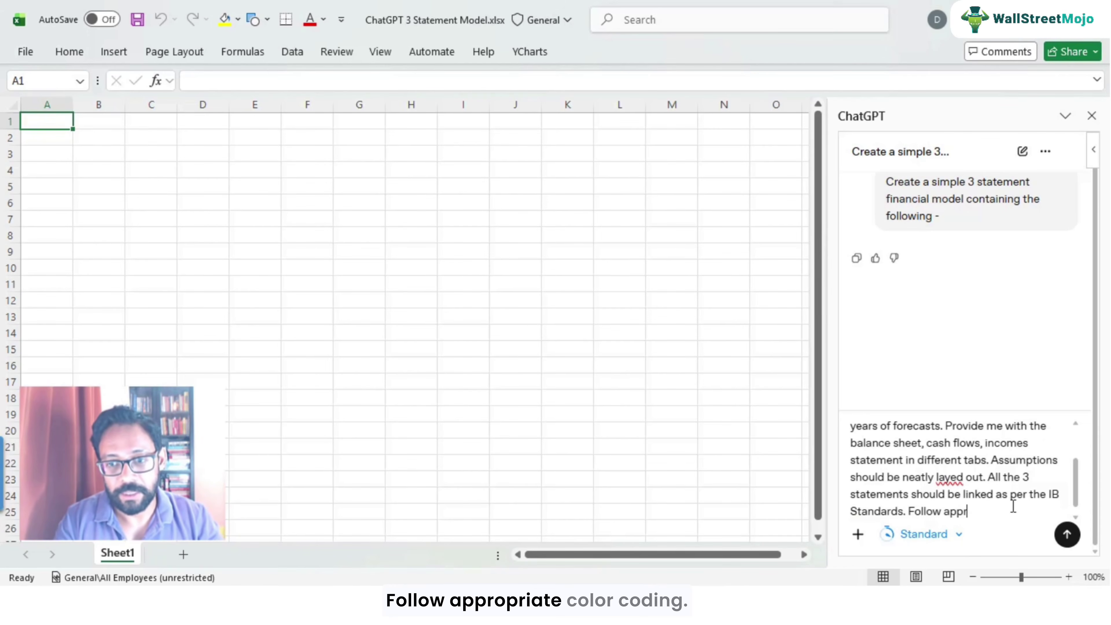
text(opriate color coding - B)
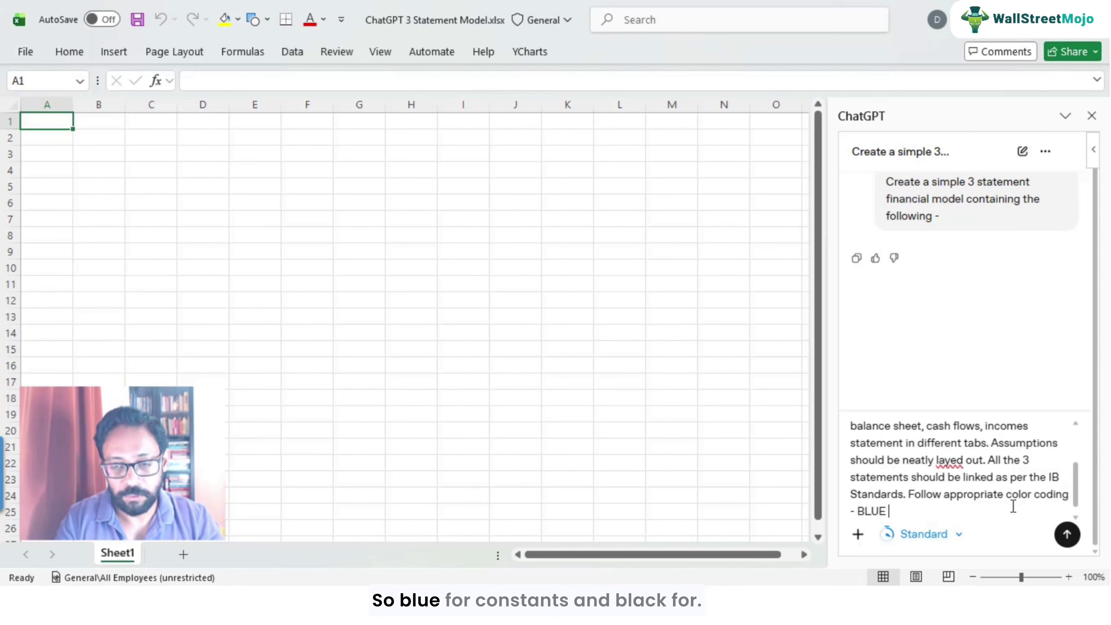
text(LUE for constan)
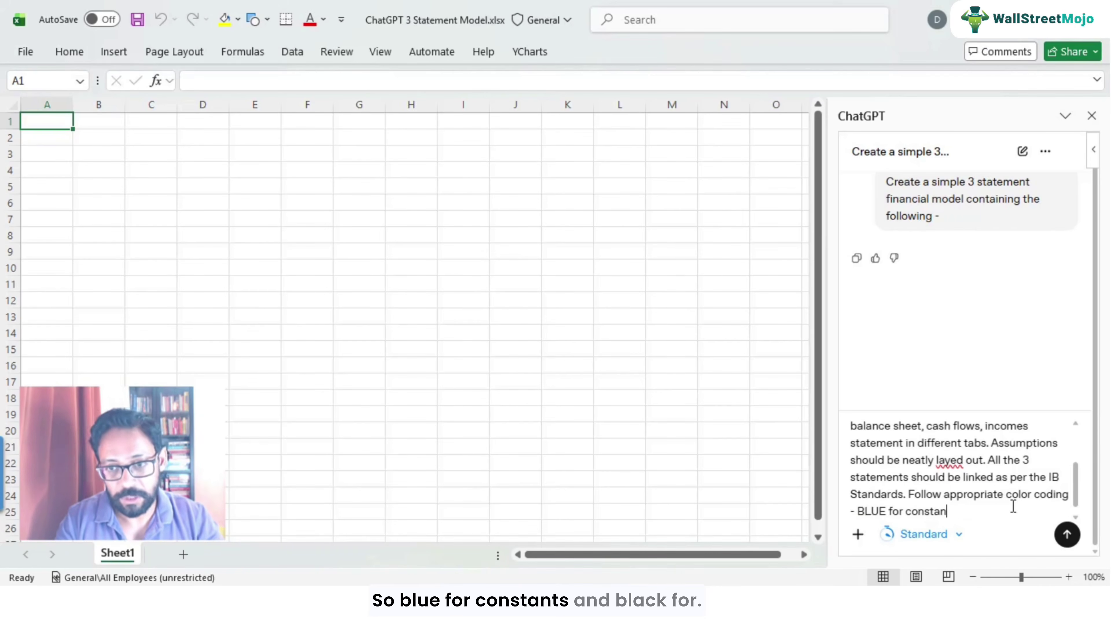
text(ts, Blanck f)
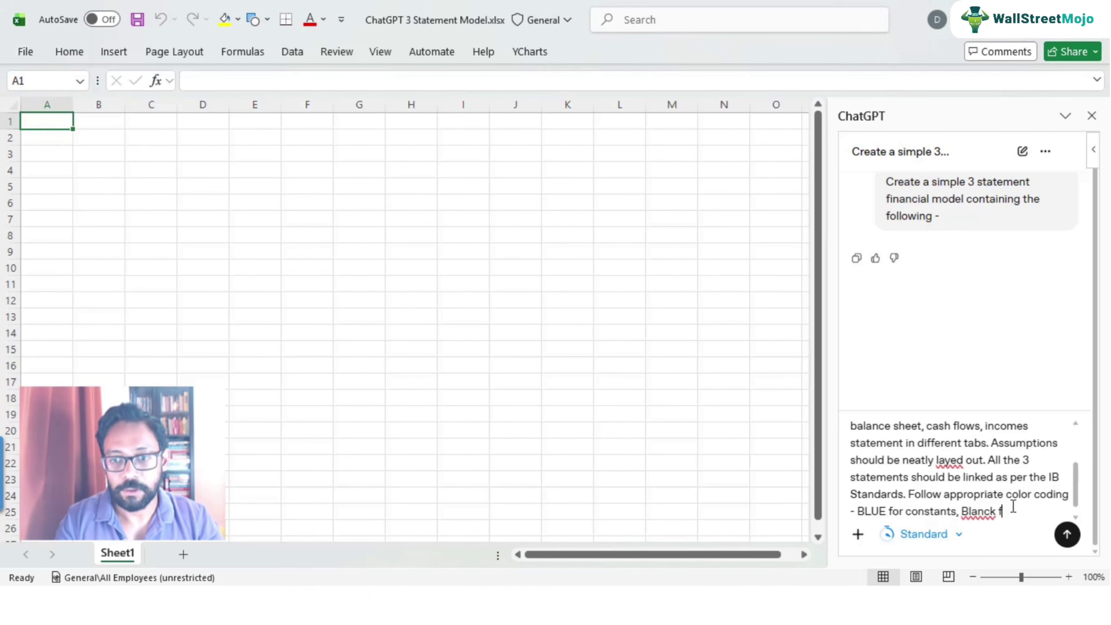
key(BackSpace)
key(BackSpace)
key(BackSpace)
key(BackSpace)
key(BackSpace)
text(ck for Form)
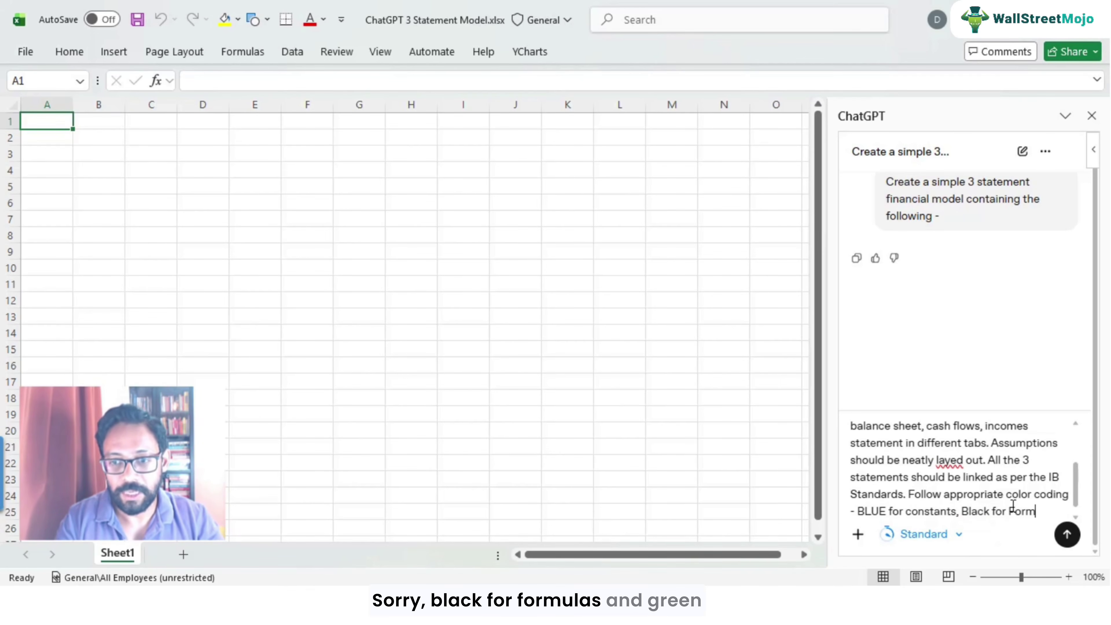
text(ulas and )
Complete the color coding instruction with "Green for LInks across different tabs."
text(Gree)
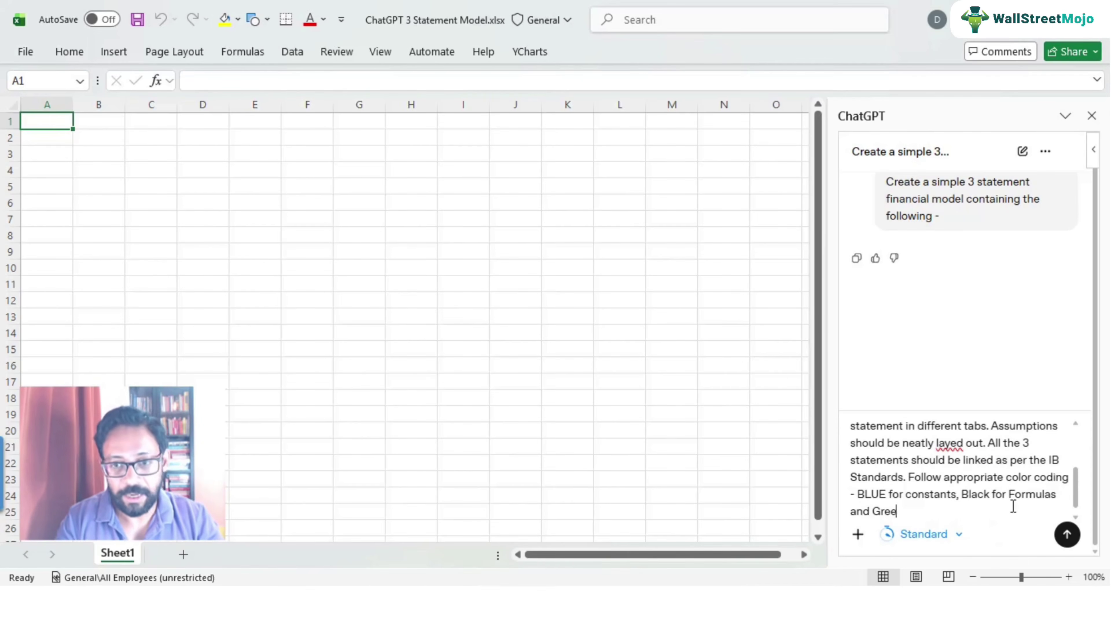
text(n for LInks acr)
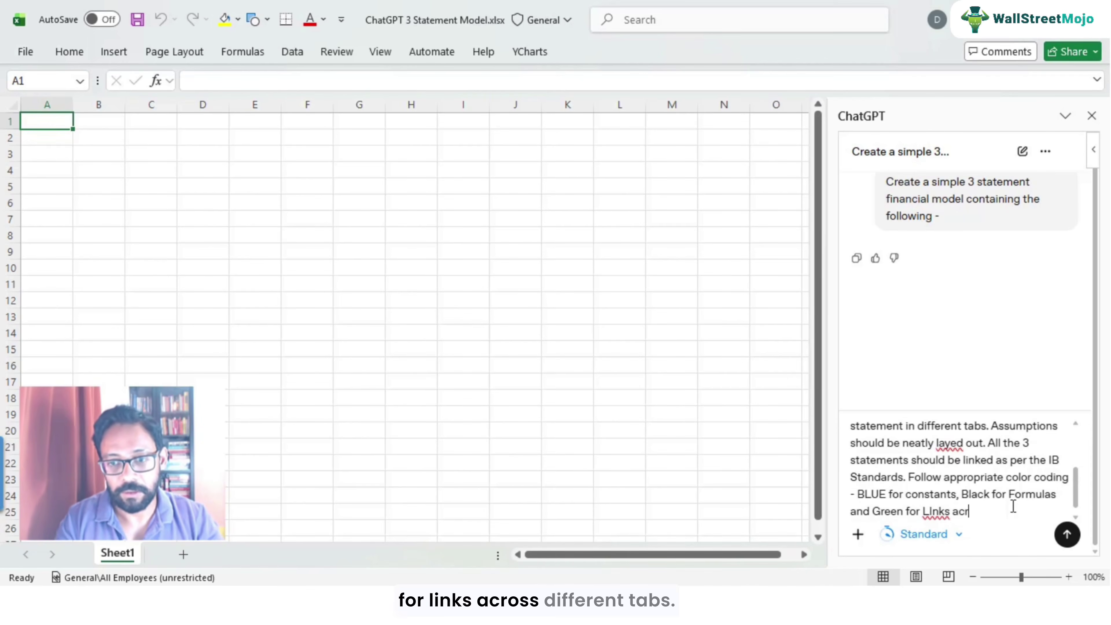
text(oss diffe)
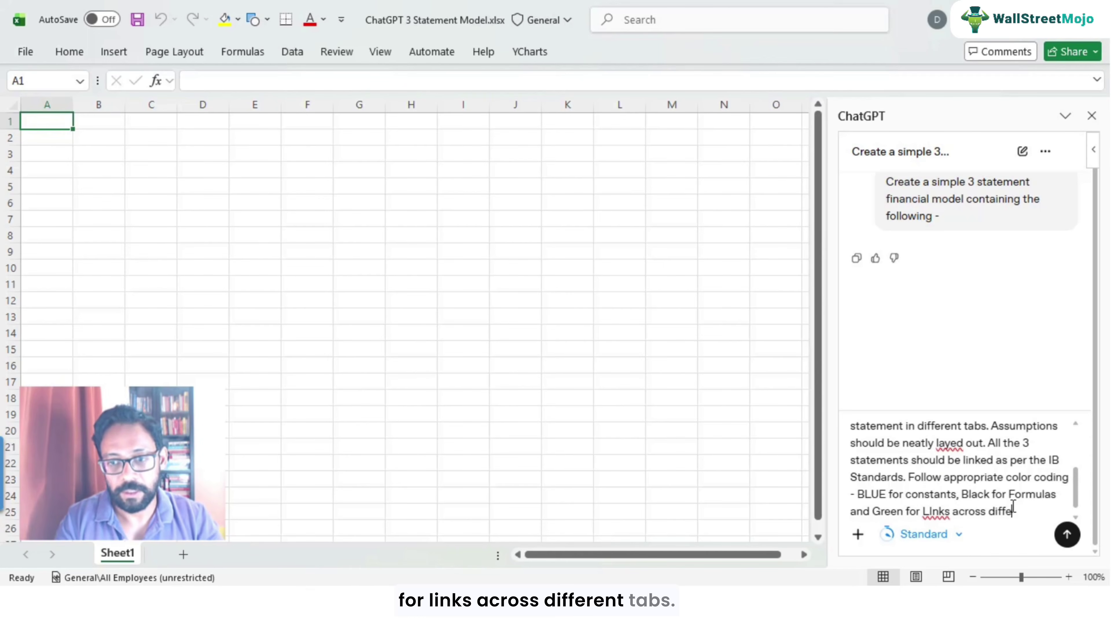
text(rent tabs.)
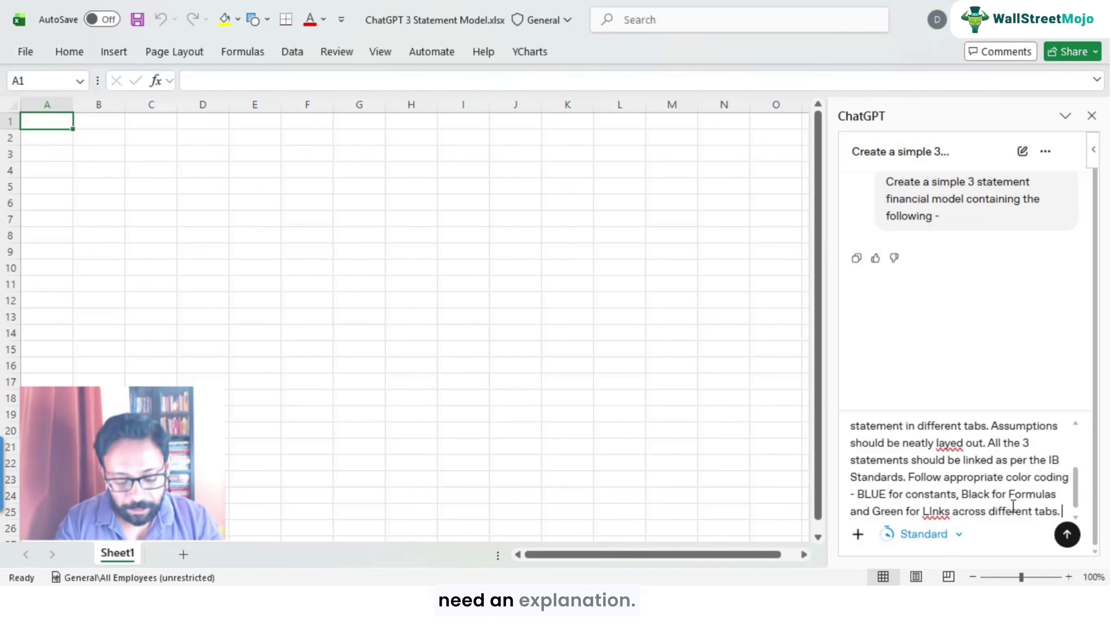
Finish the draft prompt with the request "Explain the model in the end"
text(xplain the model)
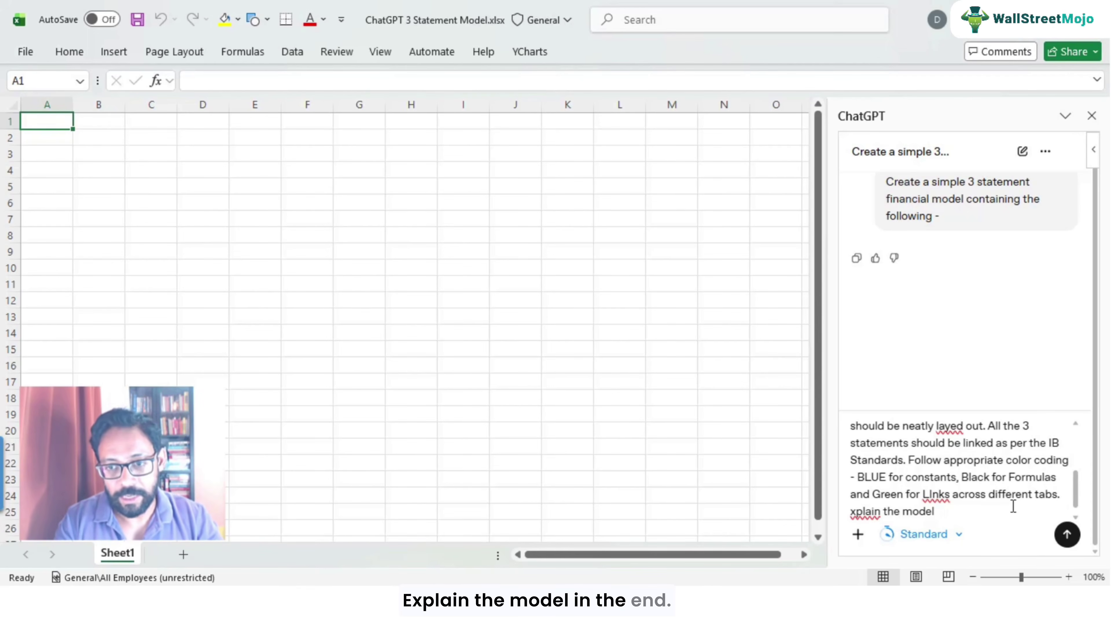
text( in the end)
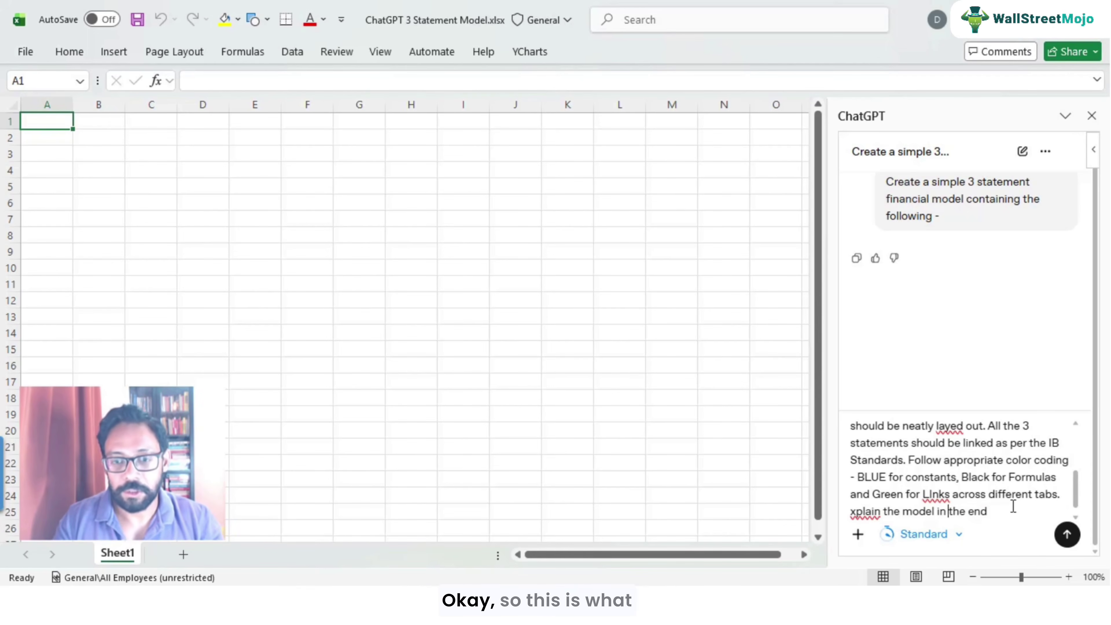
text(E)
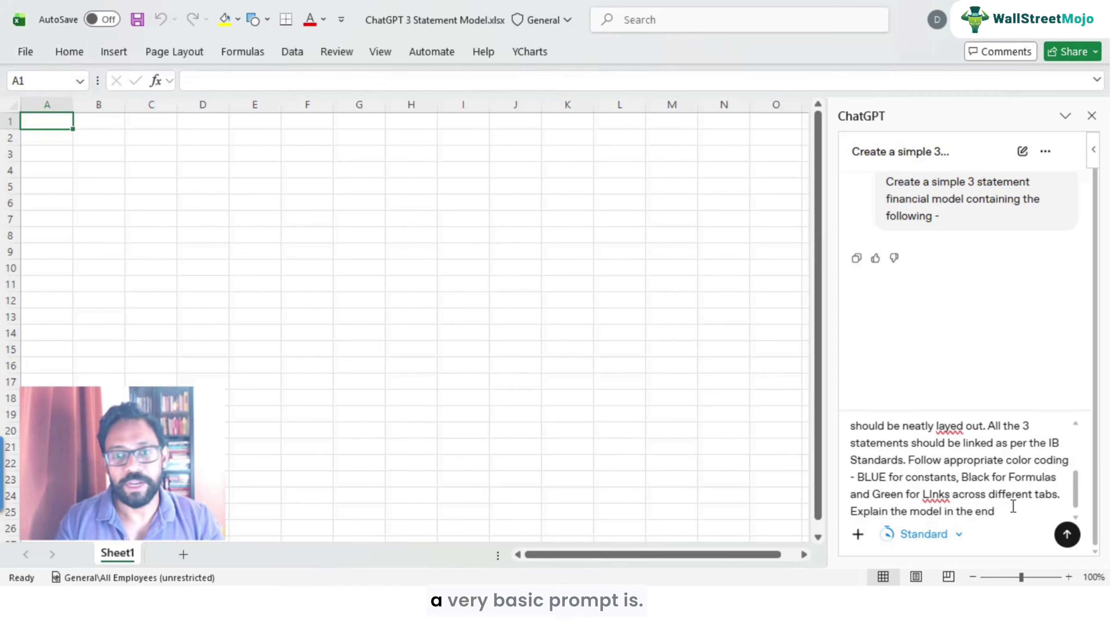
Review the whole draft prompt from start to end and send it to ChatGPT
scroll(1003, 485, up, 3)
scroll(1003, 484, up, 2)
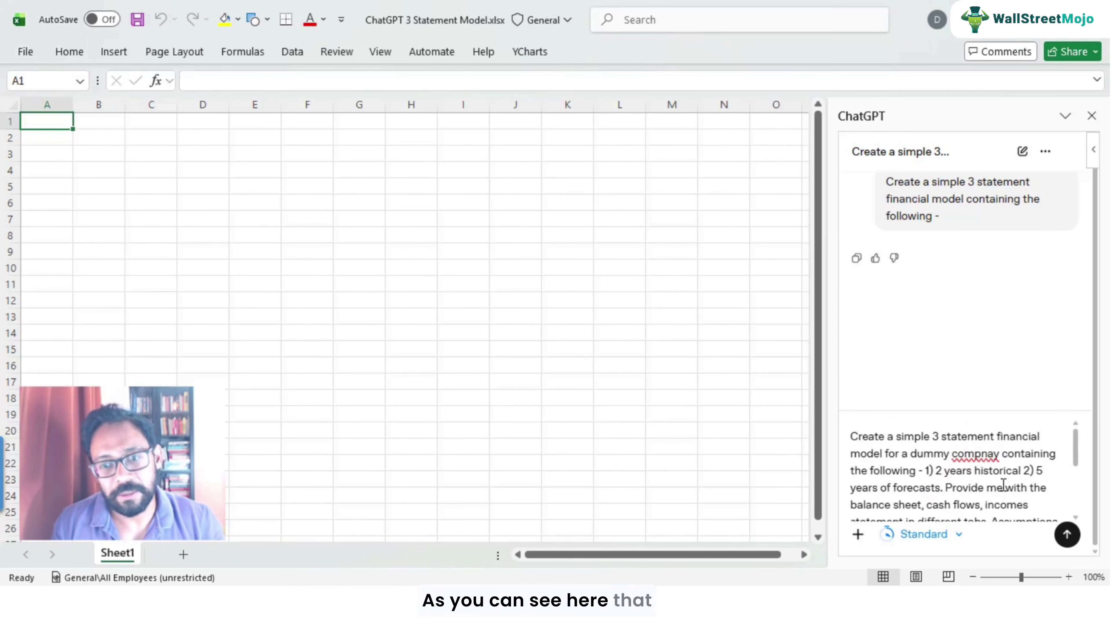
click(981, 455)
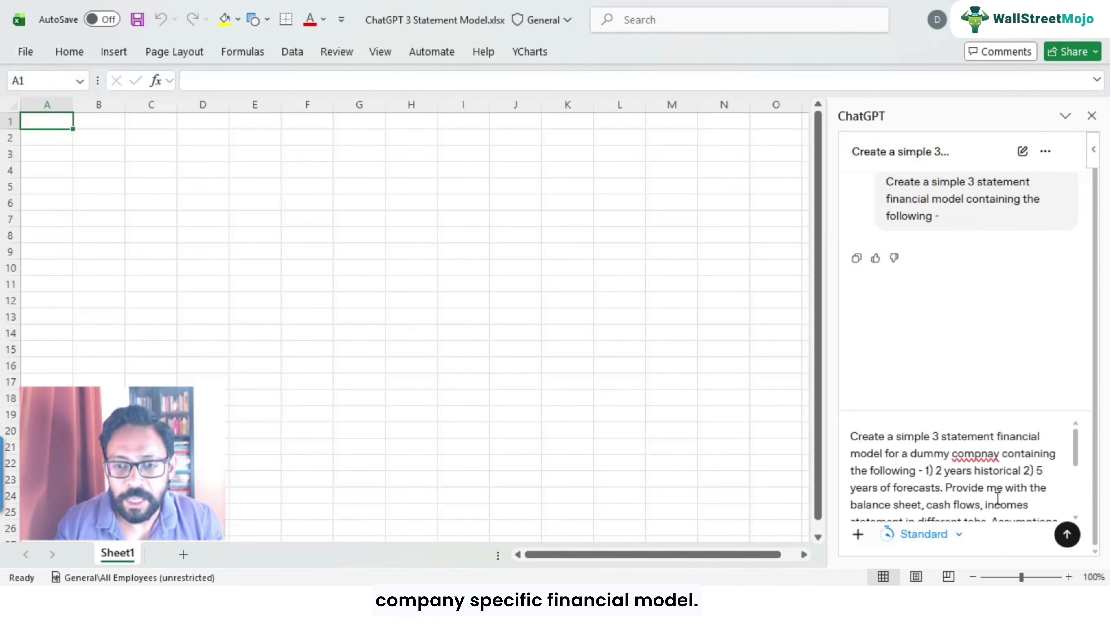
scroll(995, 497, down, 3)
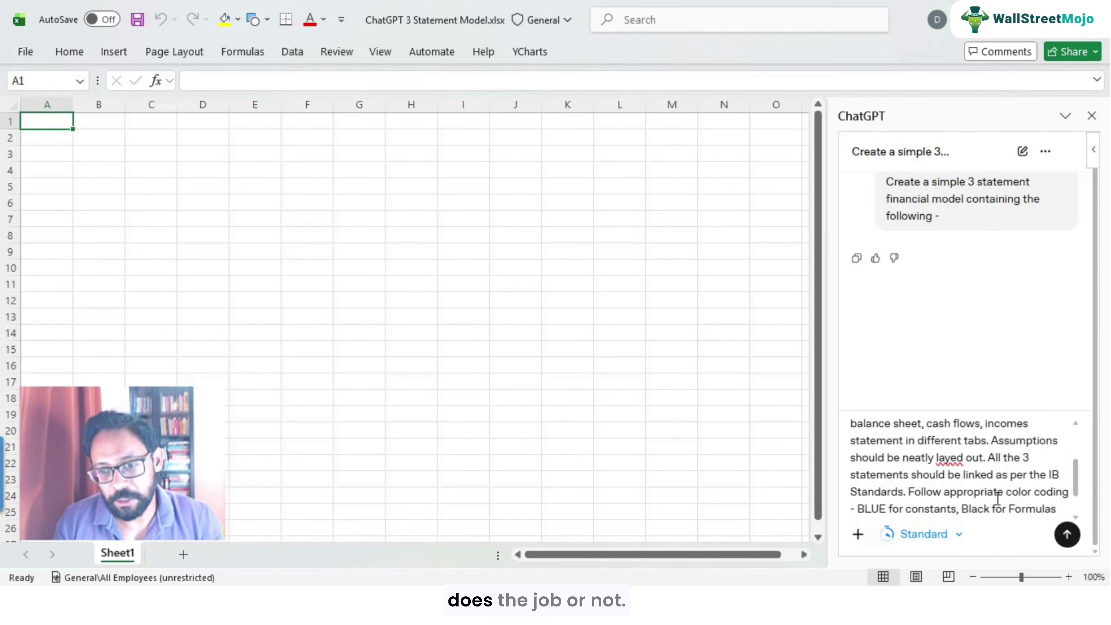
scroll(996, 497, down, 2)
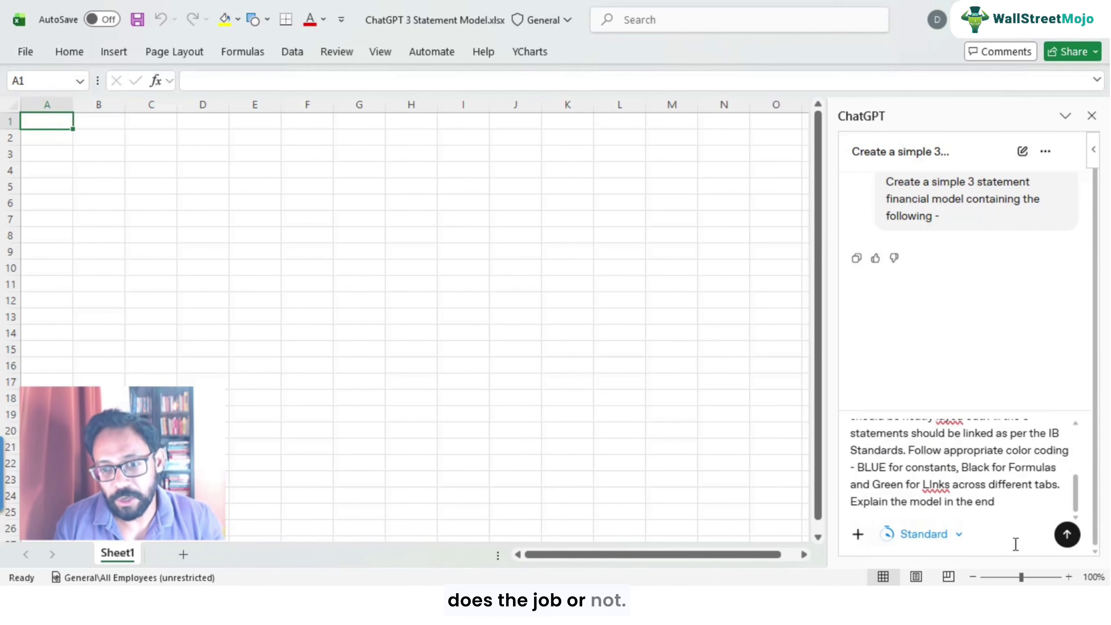
click(1074, 537)
click(1075, 536)
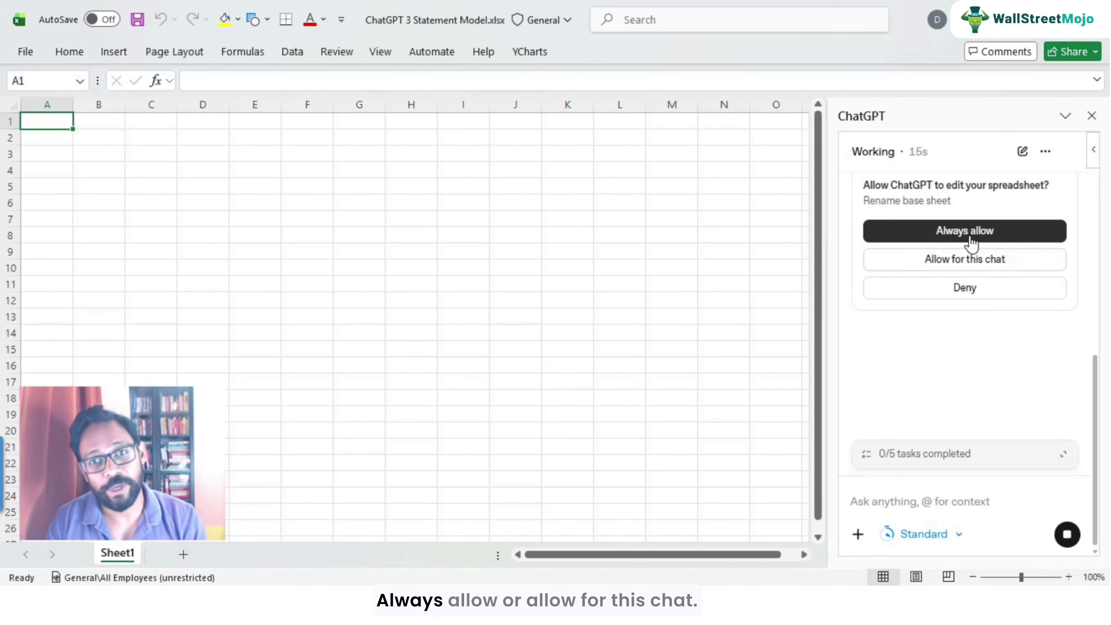
Allow ChatGPT to edit the spreadsheet for this chat and look through the newly created statement sheets, ending on Assumptions
click(972, 262)
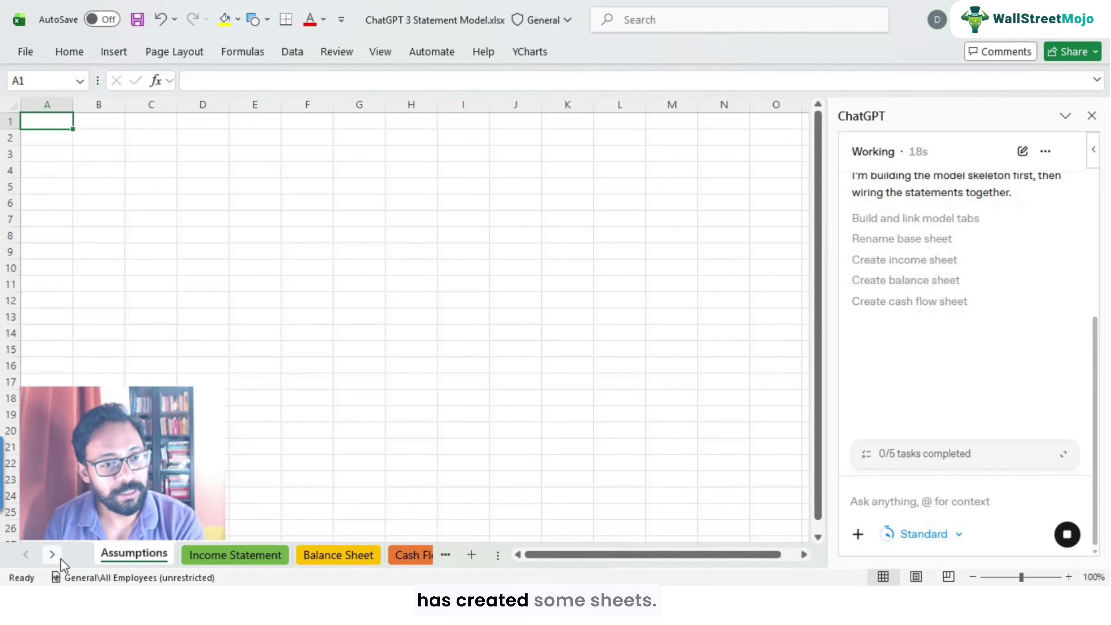
click(231, 558)
click(313, 553)
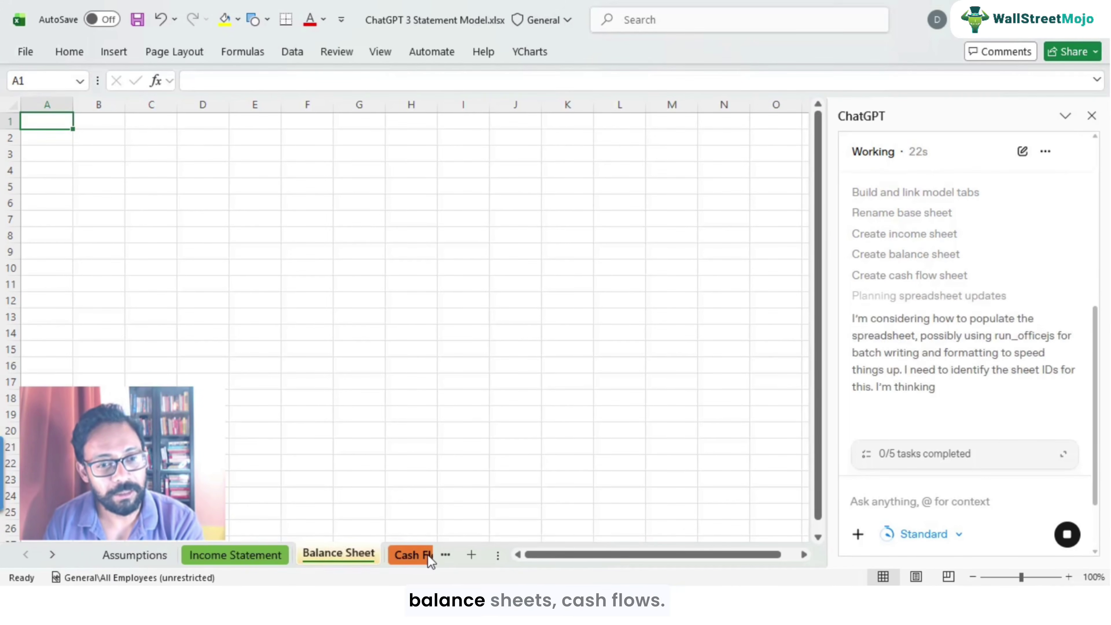
click(431, 560)
click(27, 553)
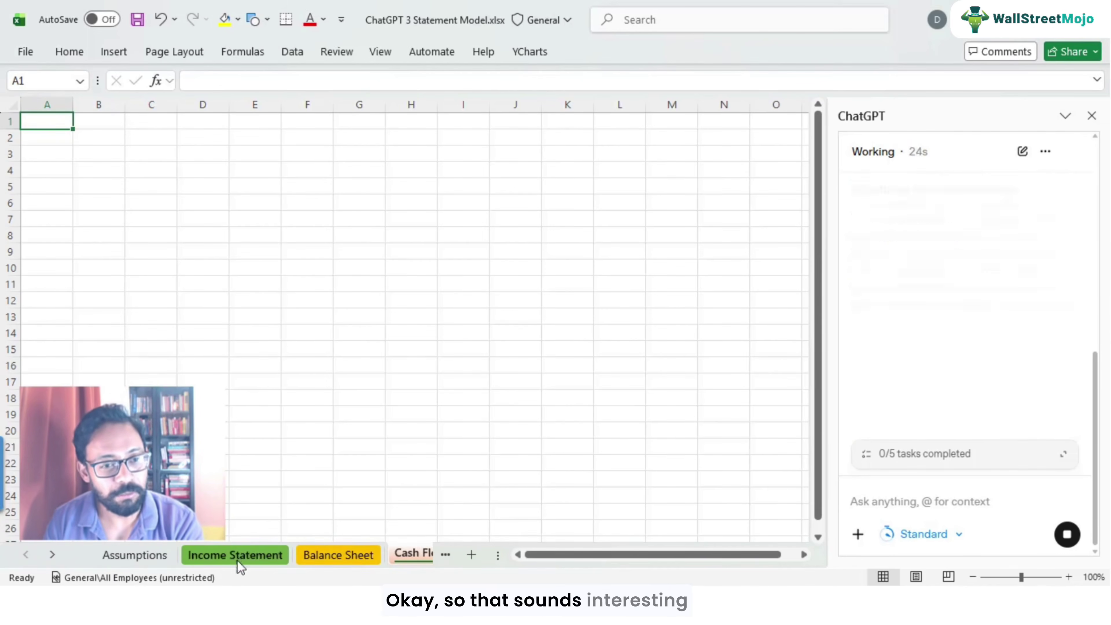
click(131, 553)
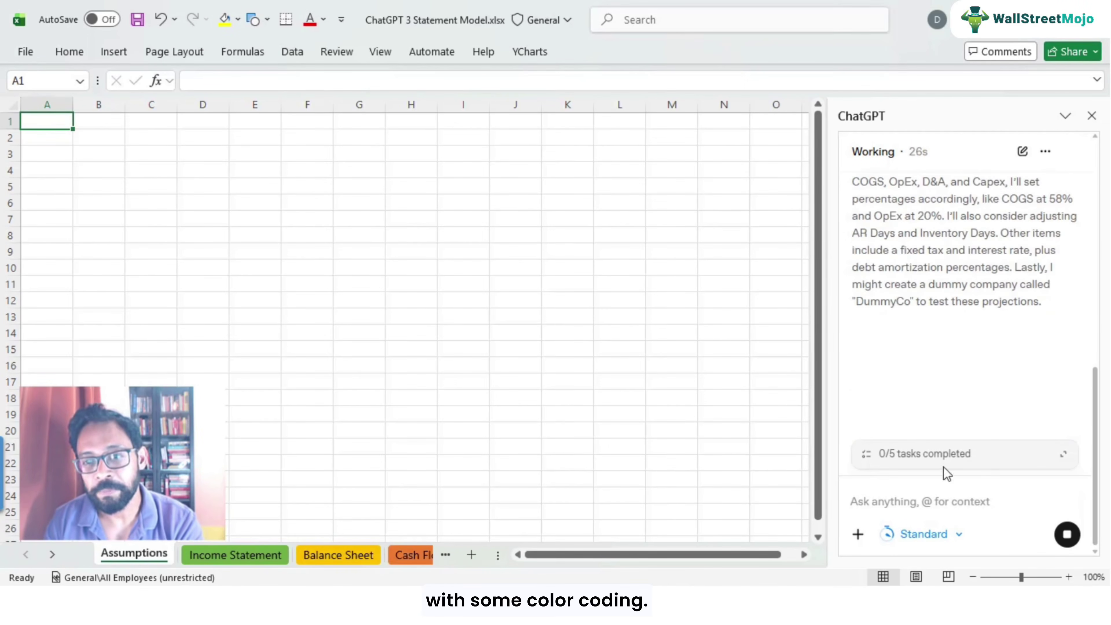
Examine ChatGPT's task list and progress log for the model build
click(1064, 456)
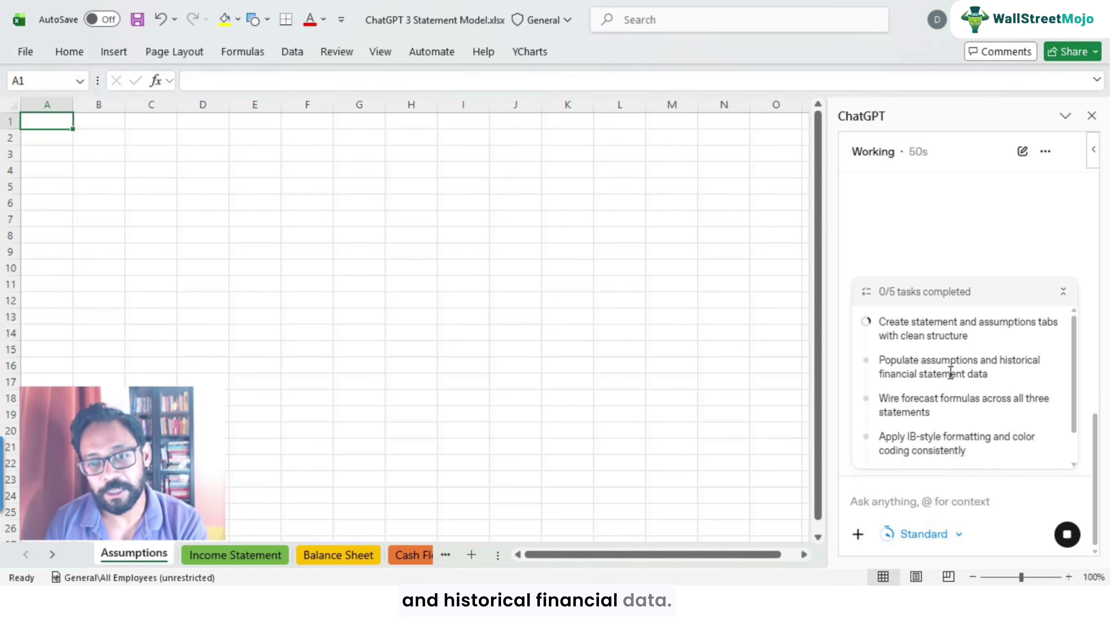
scroll(905, 402, down, 2)
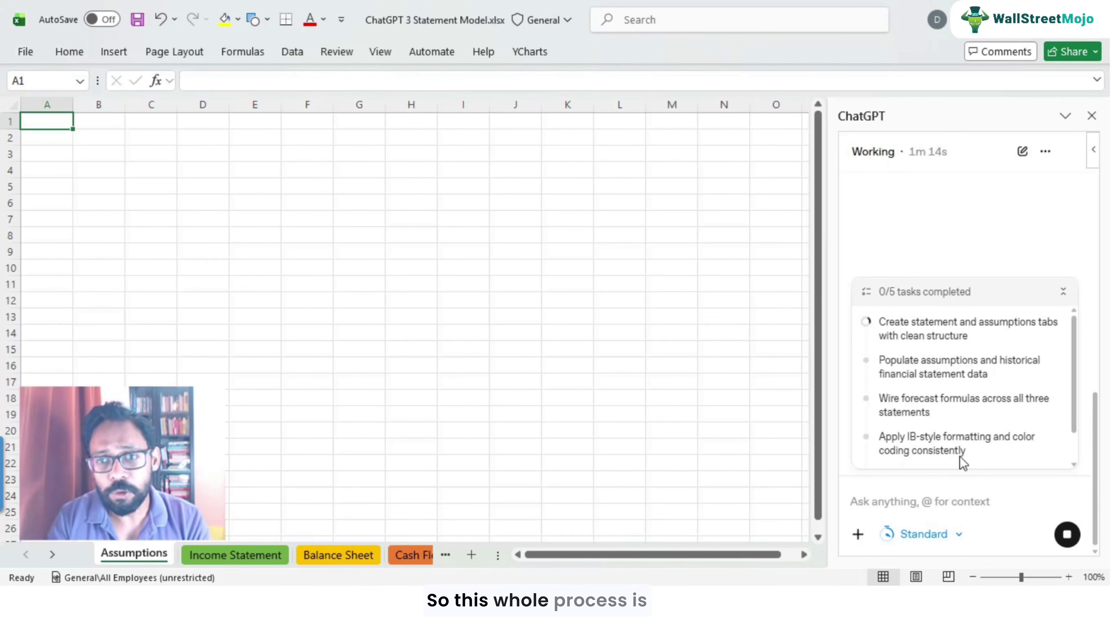
click(1064, 291)
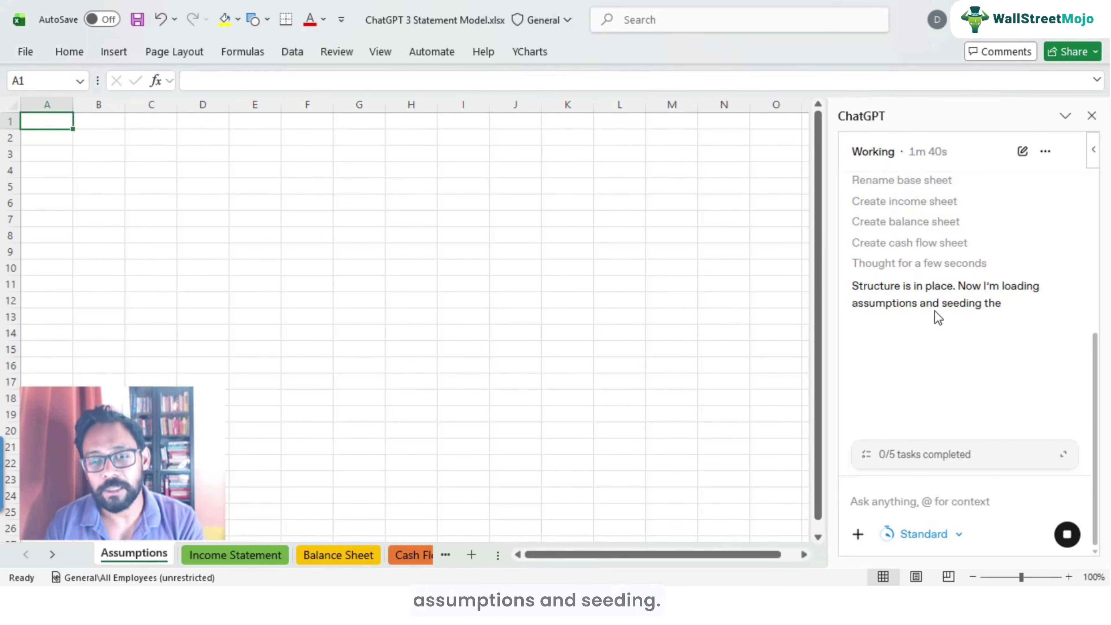
scroll(1017, 324, up, 2)
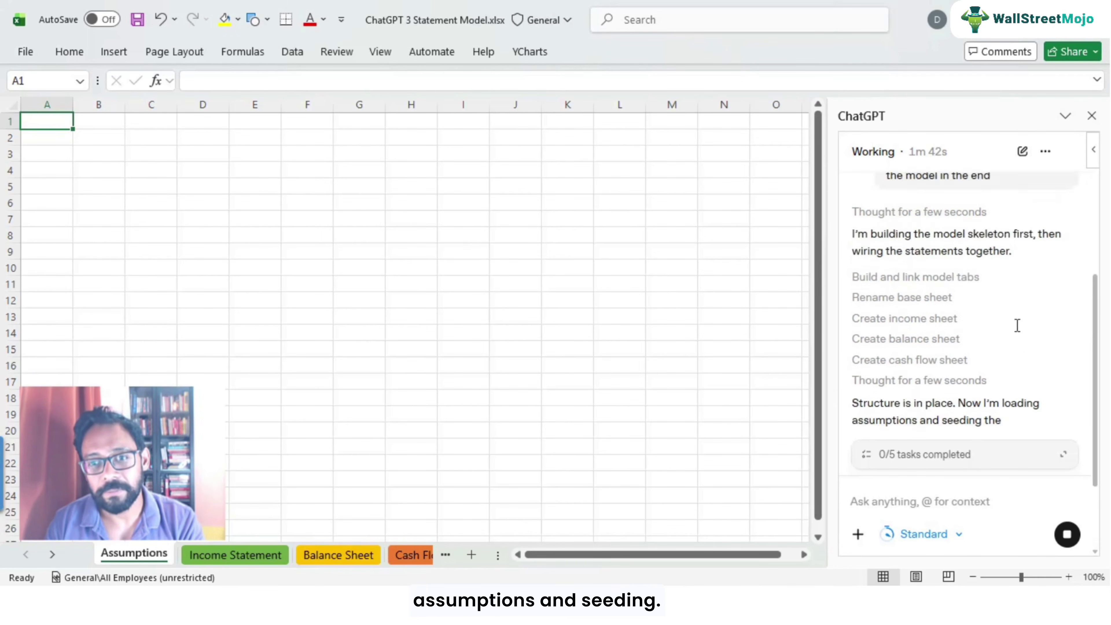
scroll(995, 328, down, 2)
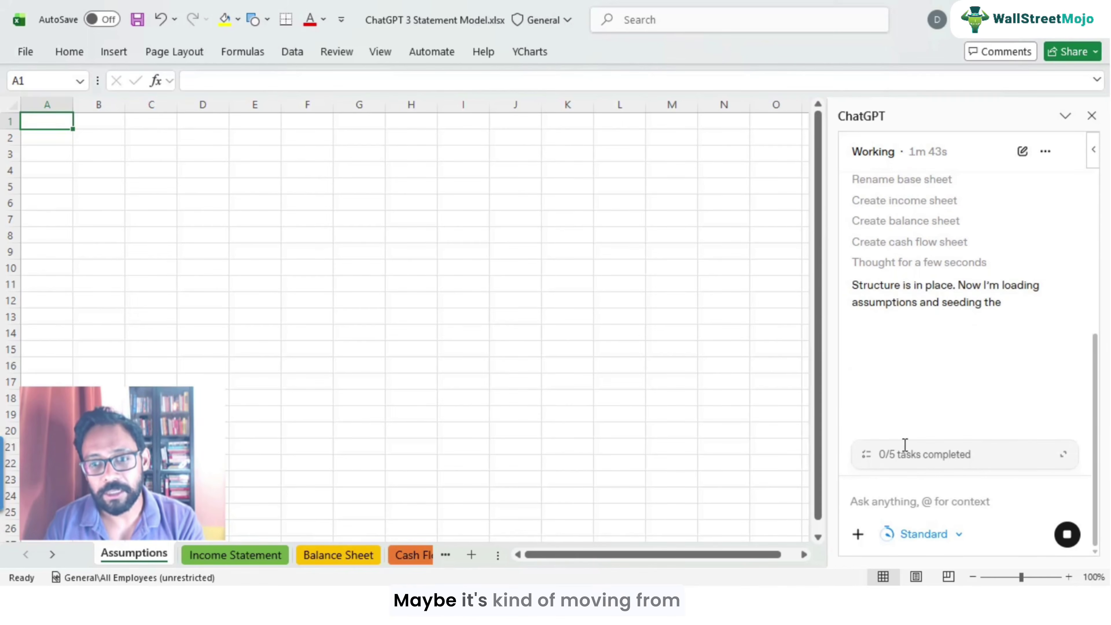
click(1064, 455)
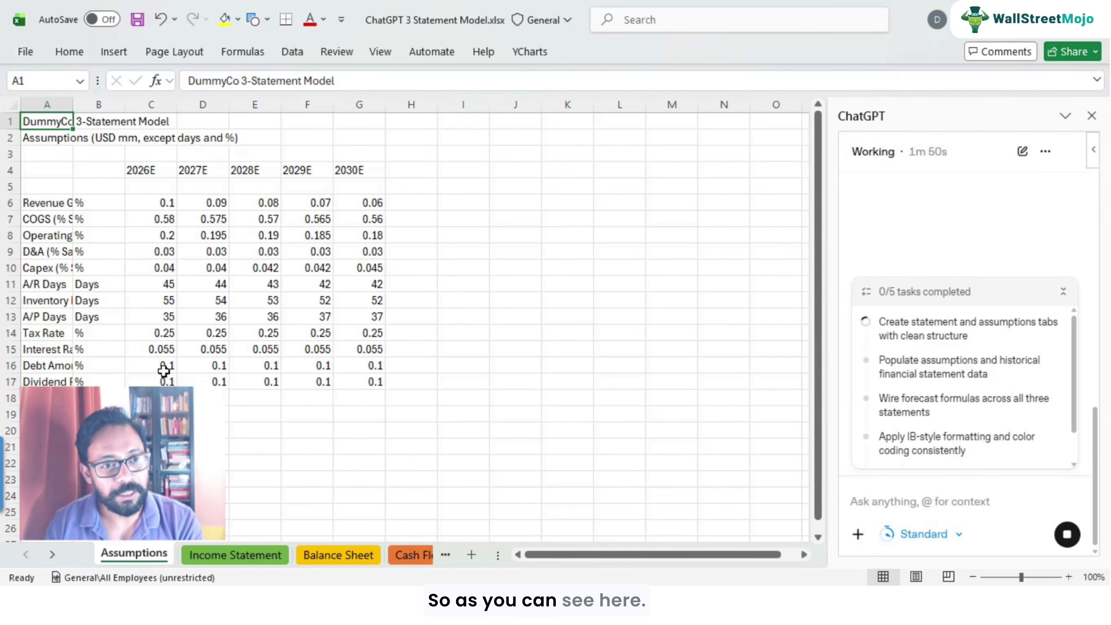
Widen column A on the Assumptions and Income Statement sheets so the row labels are fully readable
drag(73, 105, 199, 113)
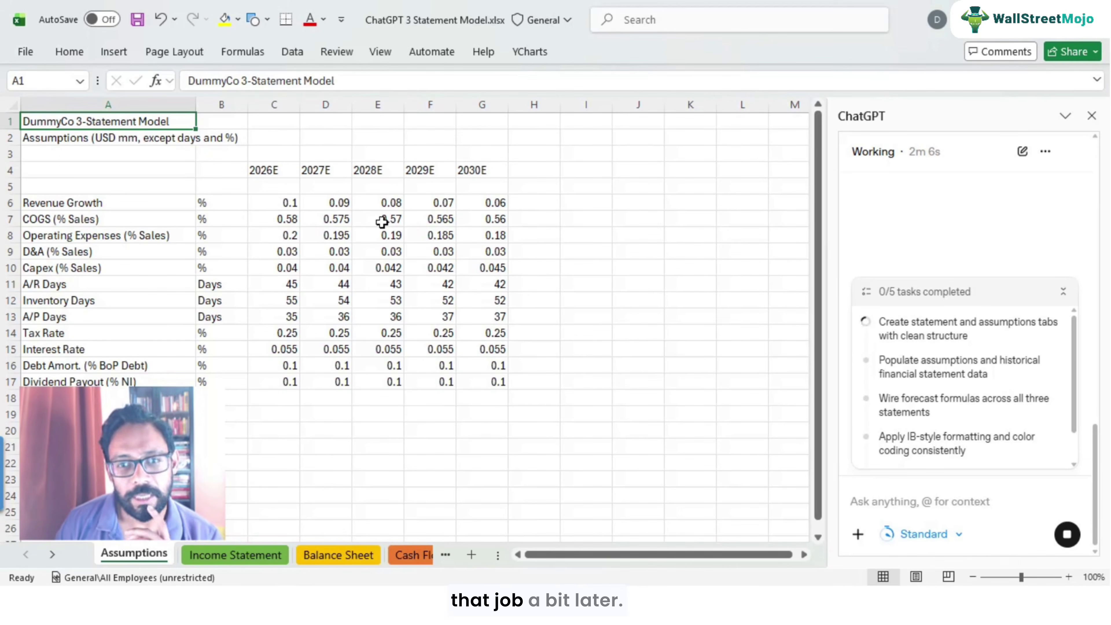
click(241, 559)
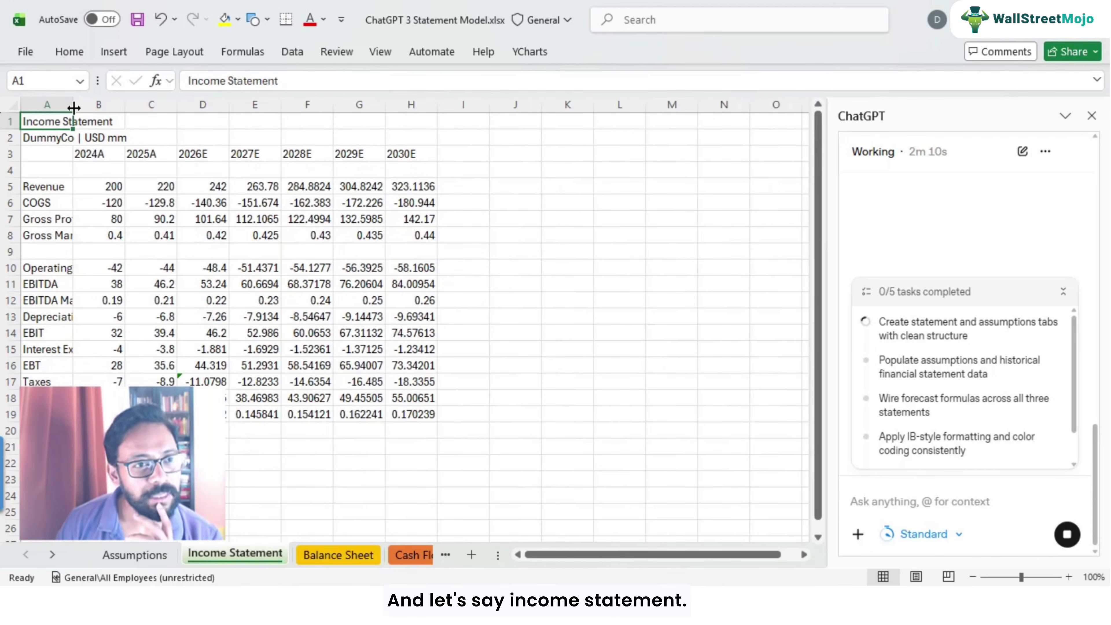
drag(73, 104, 192, 107)
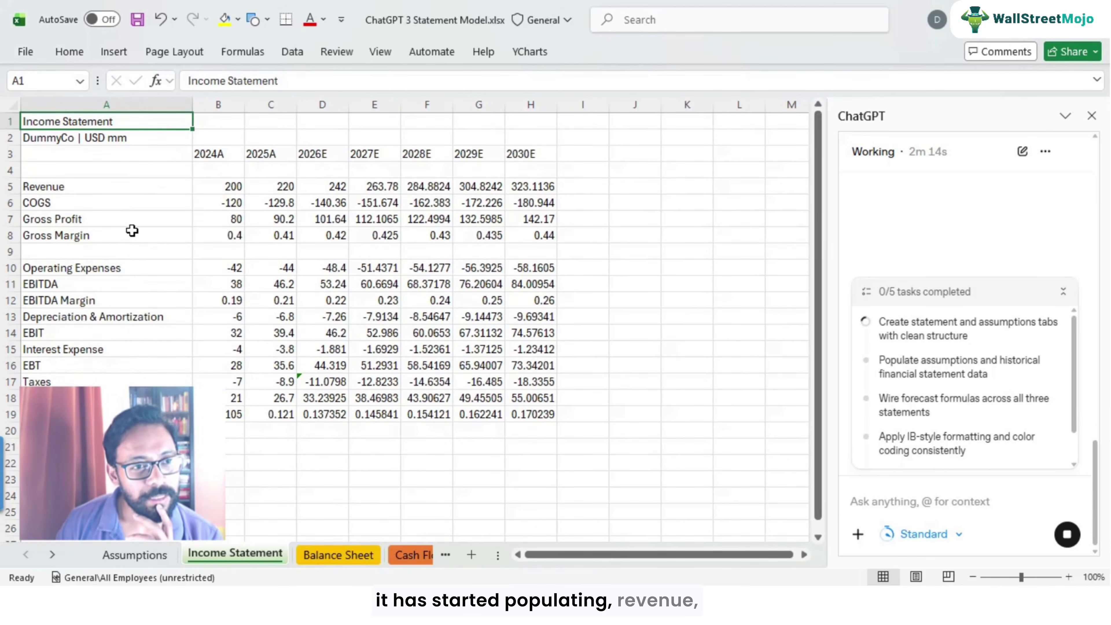
Review the Income Statement line items from Revenue down to Depreciation & Amortization
click(137, 218)
click(109, 187)
click(101, 205)
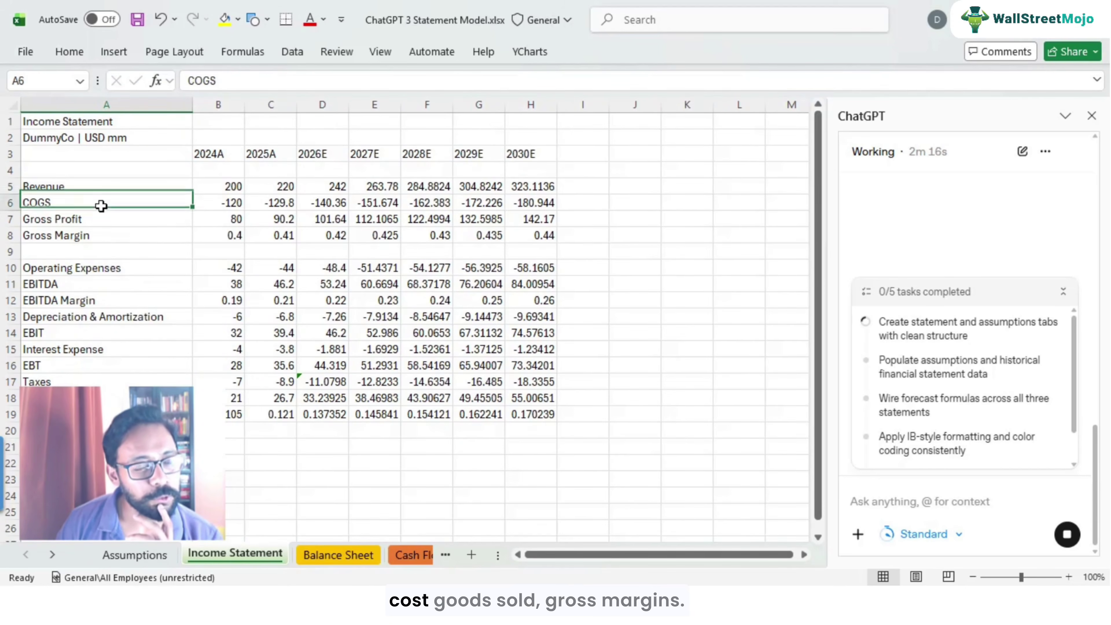
click(100, 220)
click(105, 236)
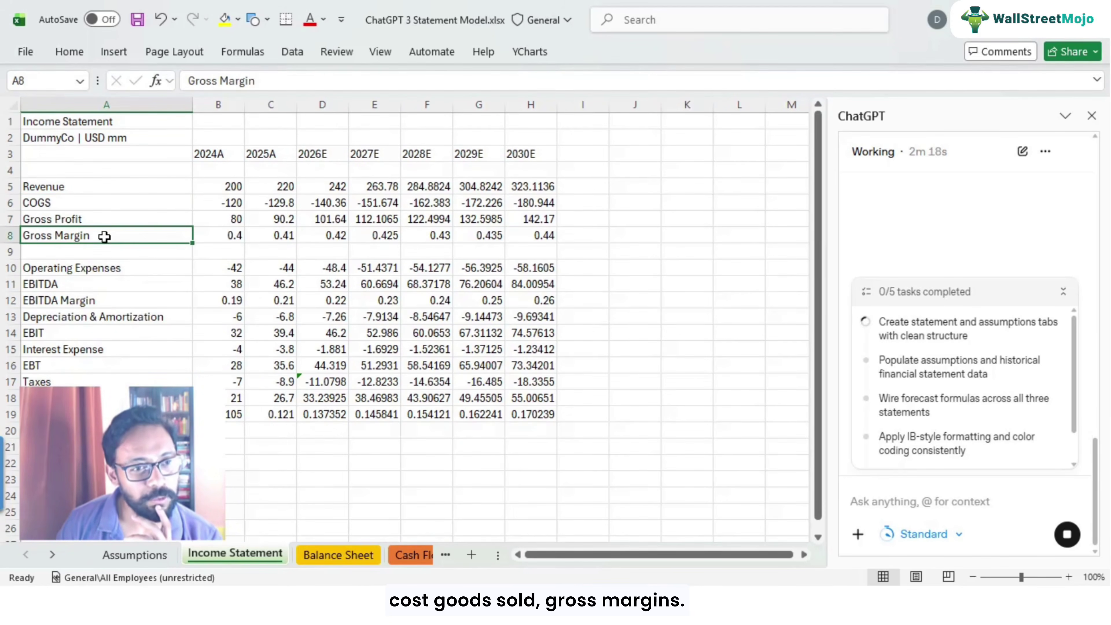
click(113, 270)
click(110, 285)
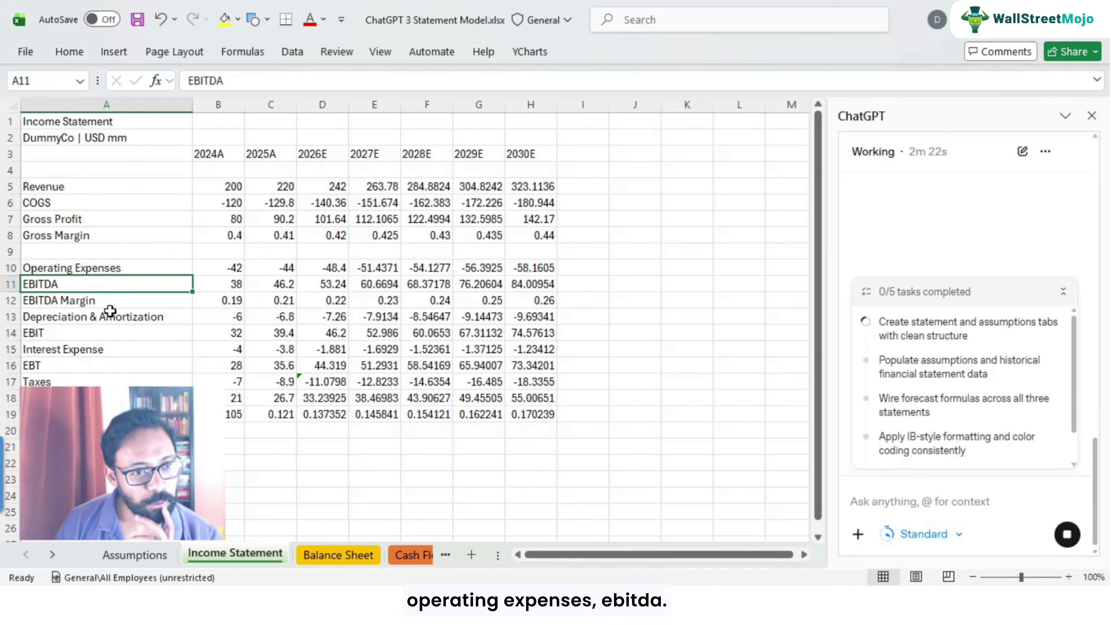
click(109, 312)
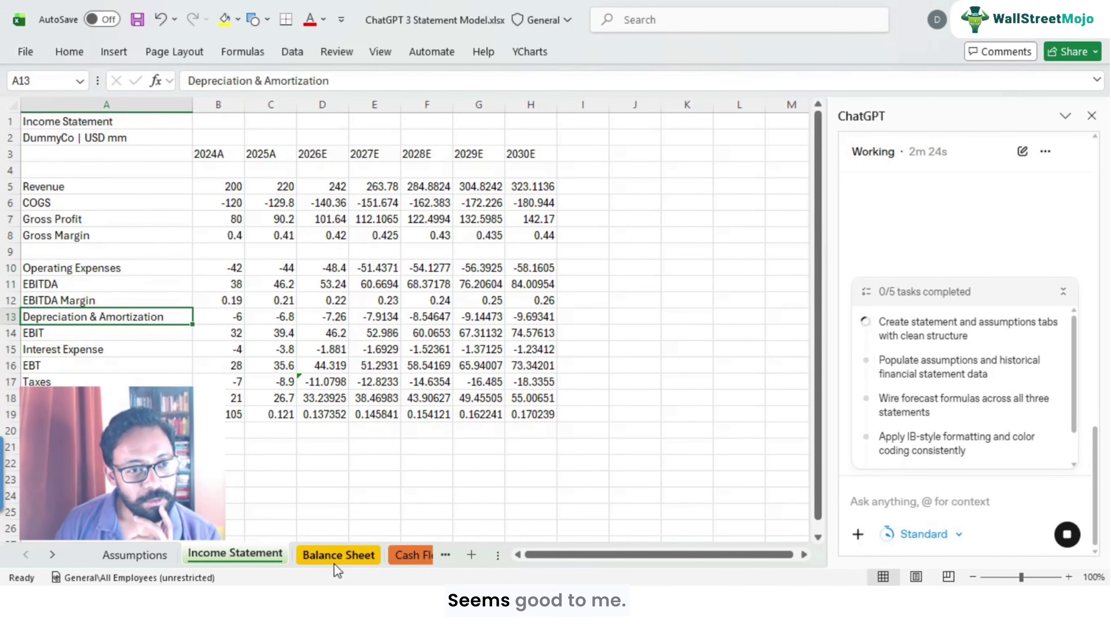
Open the Balance Sheet, make its row labels readable and review the asset lines from Cash to the 2024A Total Assets
click(337, 554)
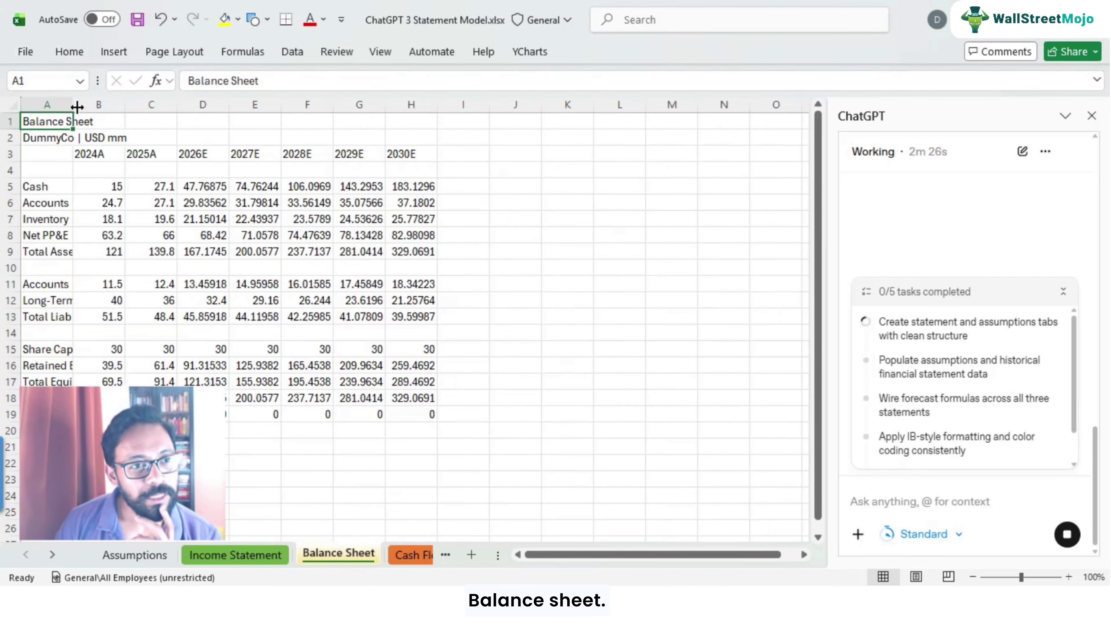
drag(72, 105, 223, 118)
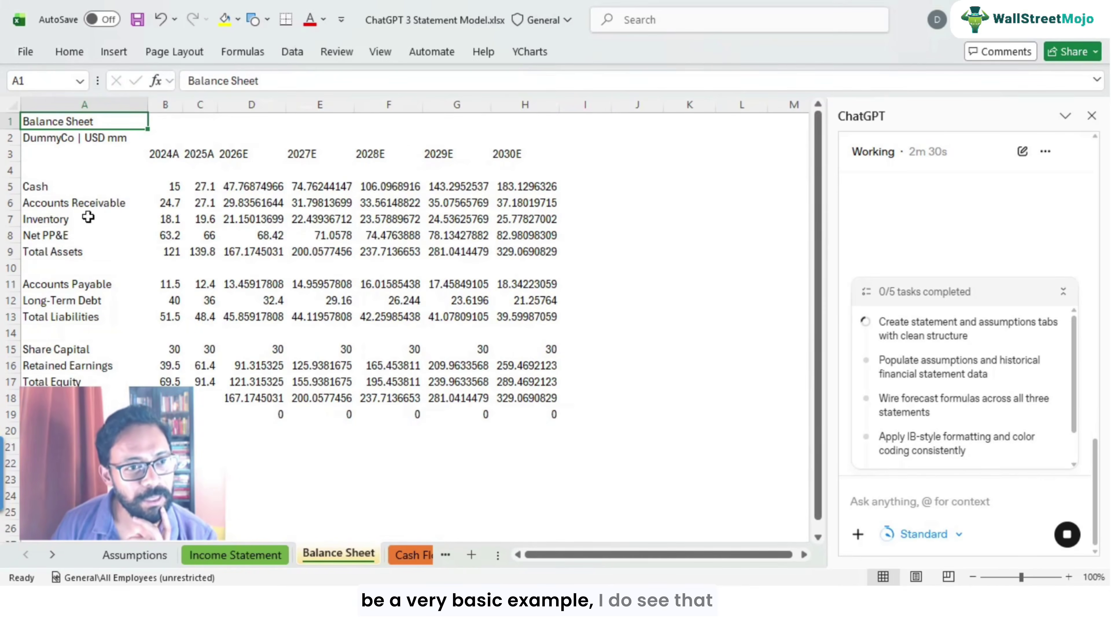
click(74, 191)
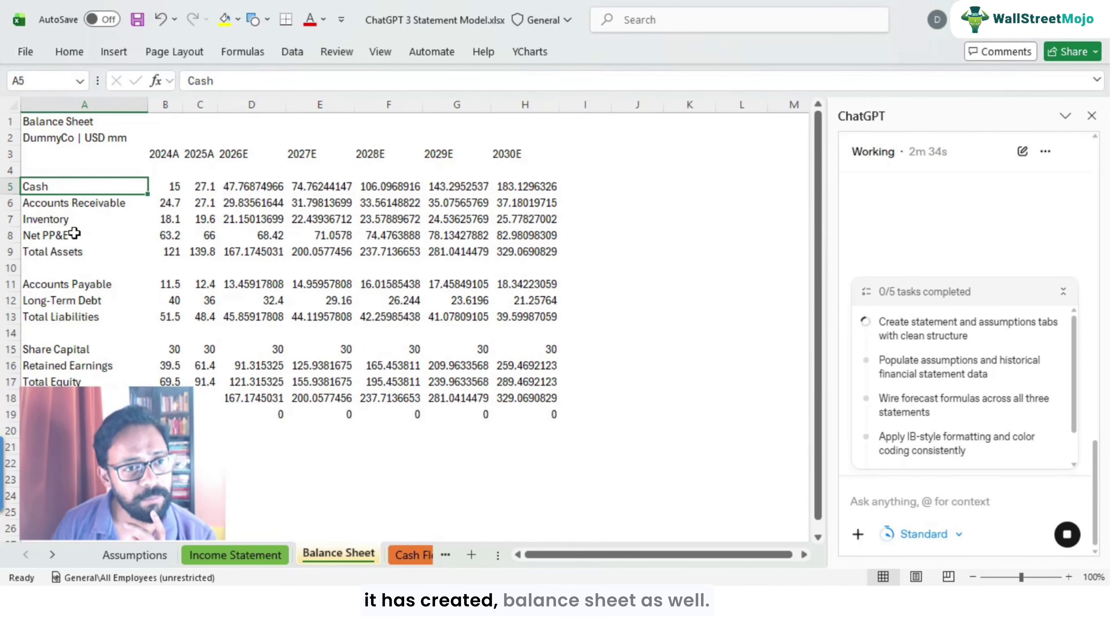
click(75, 235)
click(79, 253)
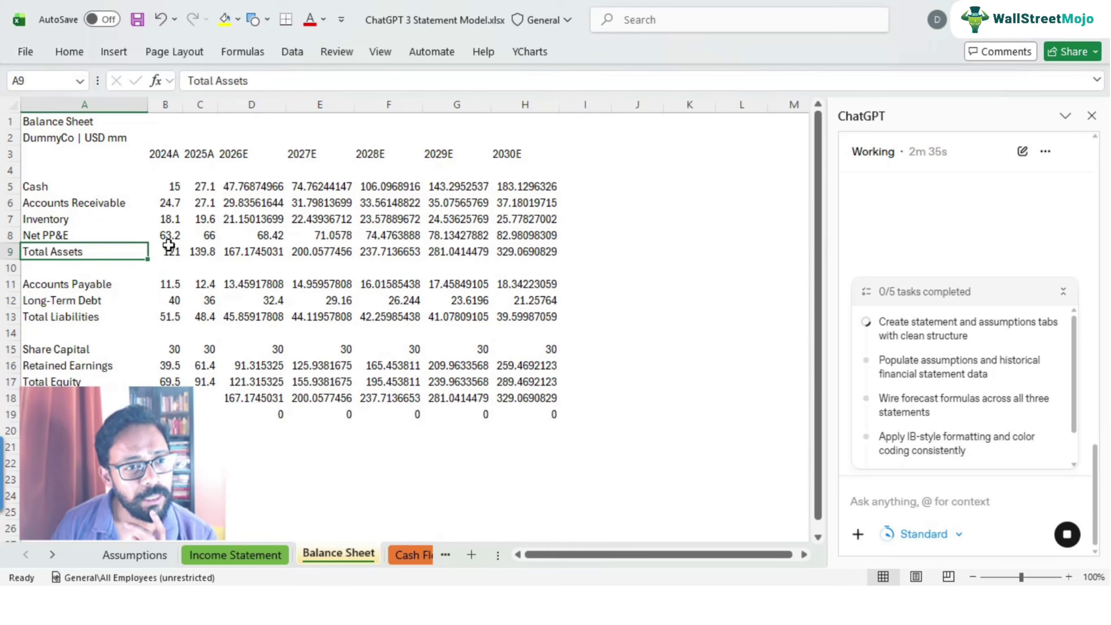
click(191, 251)
click(173, 252)
Inspect Total Liabilities & Equity and the balance check in row 19 for each year from 2024A to 2030E
click(65, 397)
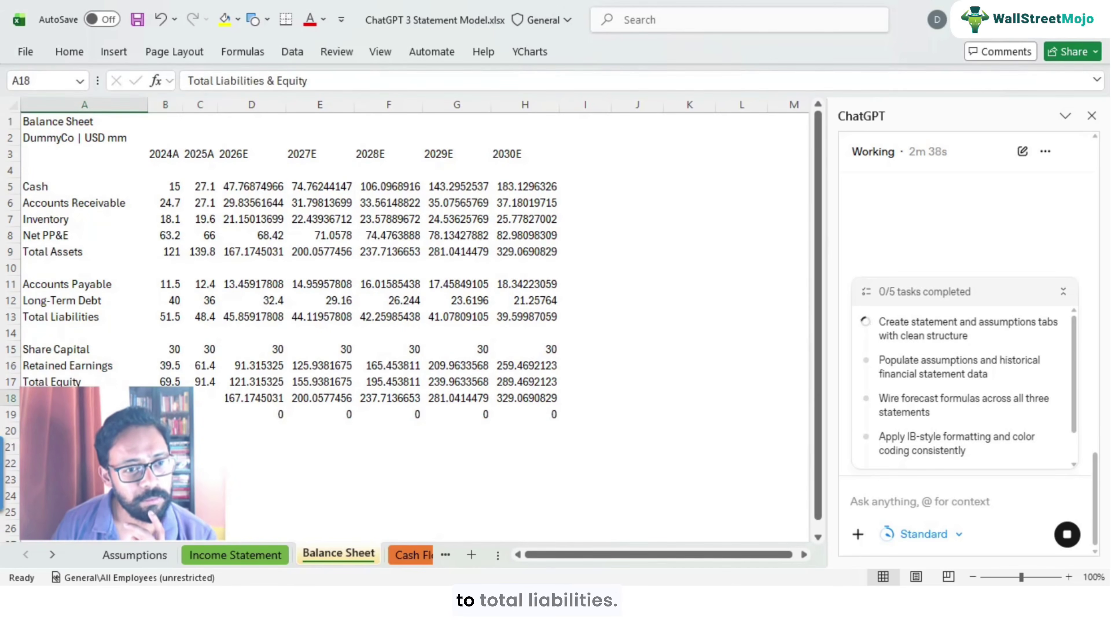
click(165, 397)
click(165, 414)
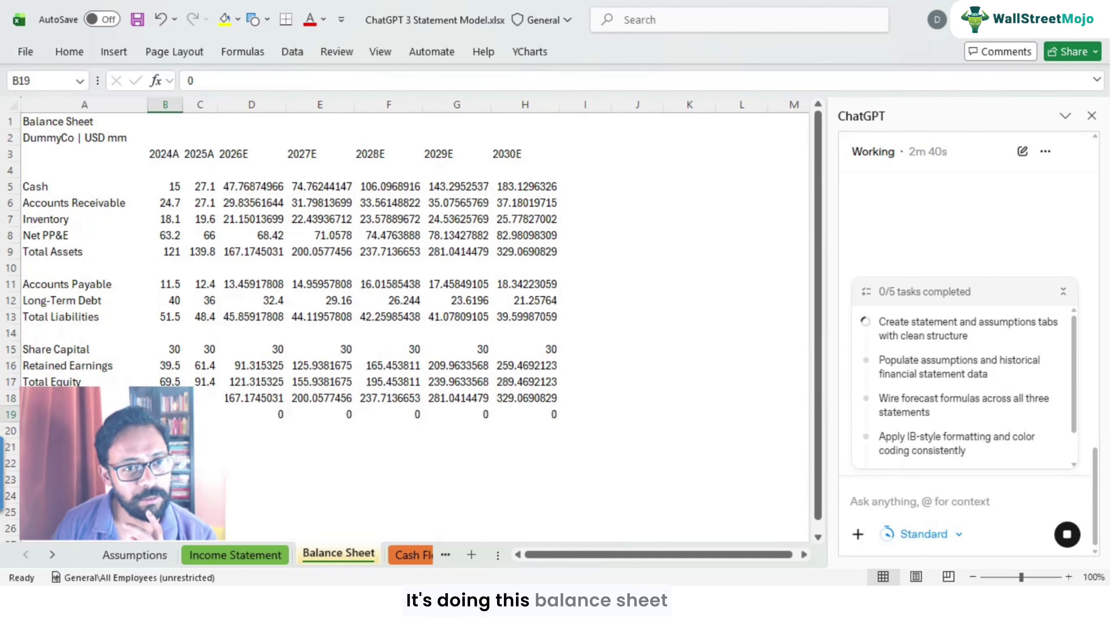
click(200, 414)
click(248, 414)
click(319, 414)
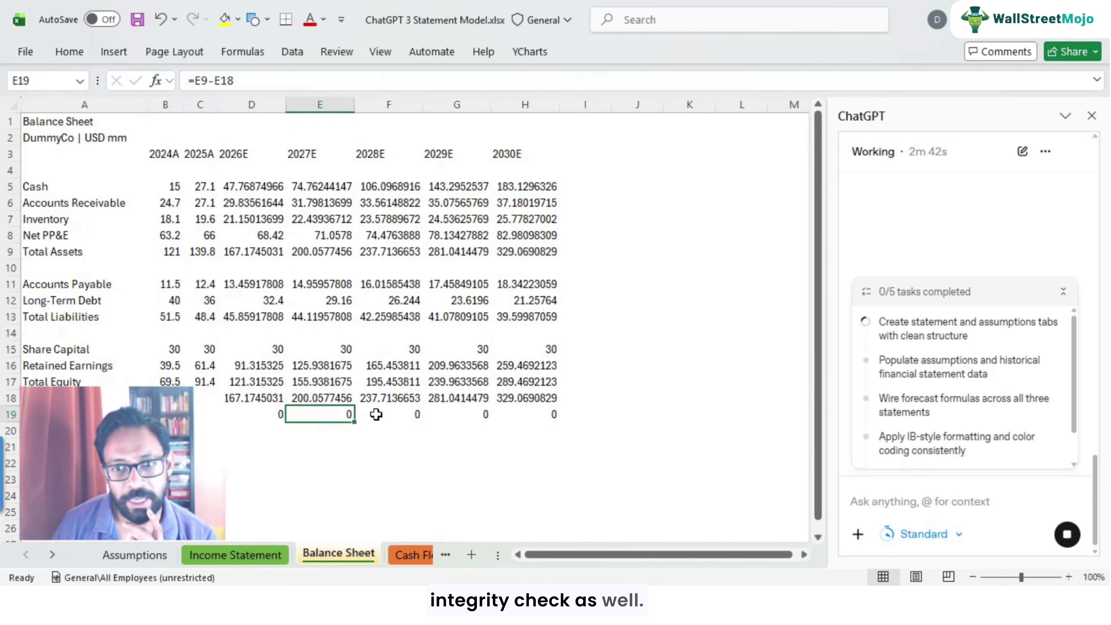
click(398, 414)
click(459, 414)
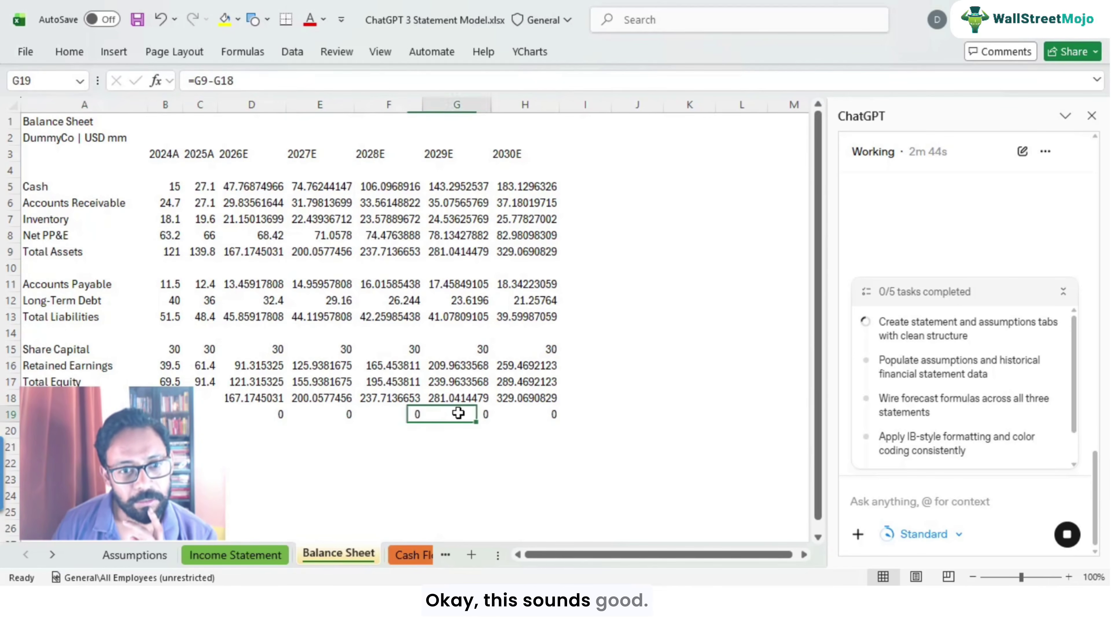
click(536, 415)
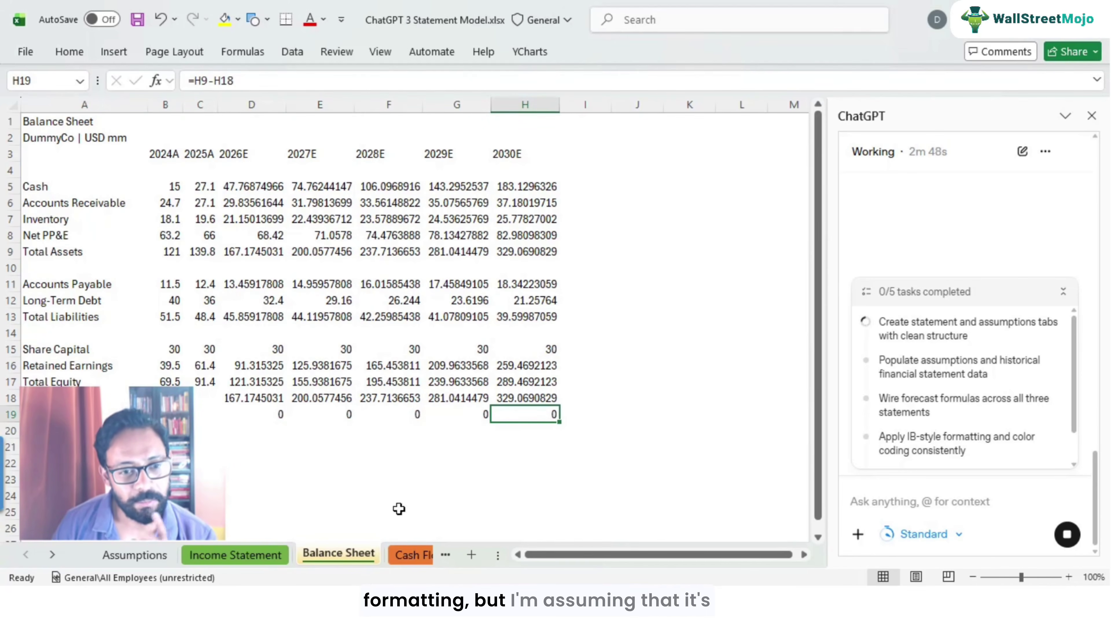
Review the Cash Flow sheet and the Revenue Growth assumptions for 2026E and 2027E, and check ChatGPT's remaining tasks
click(409, 556)
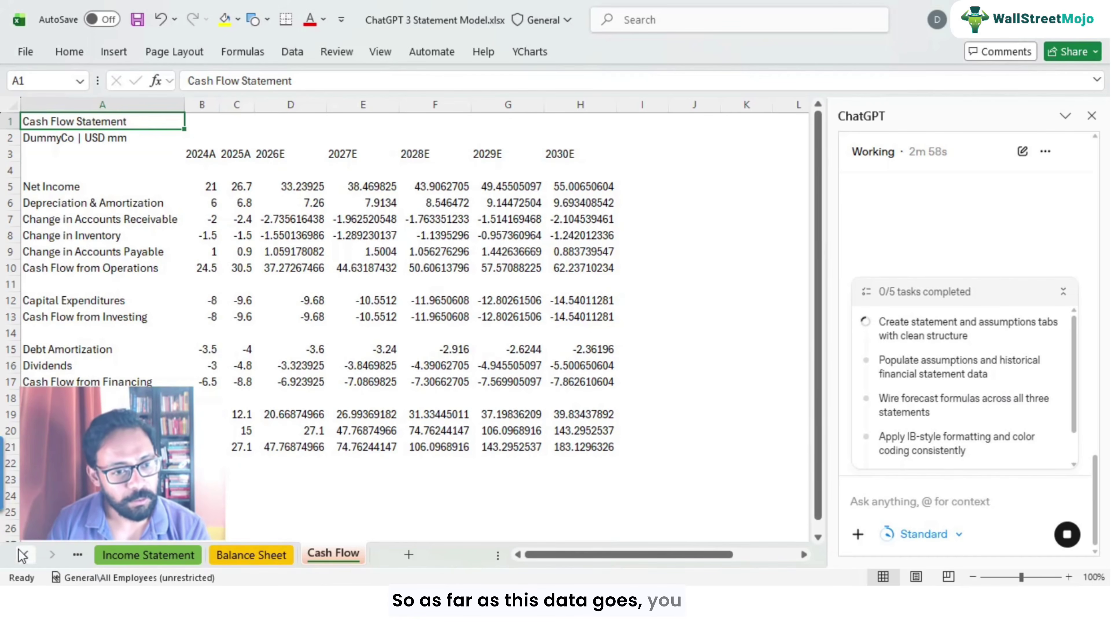
click(24, 555)
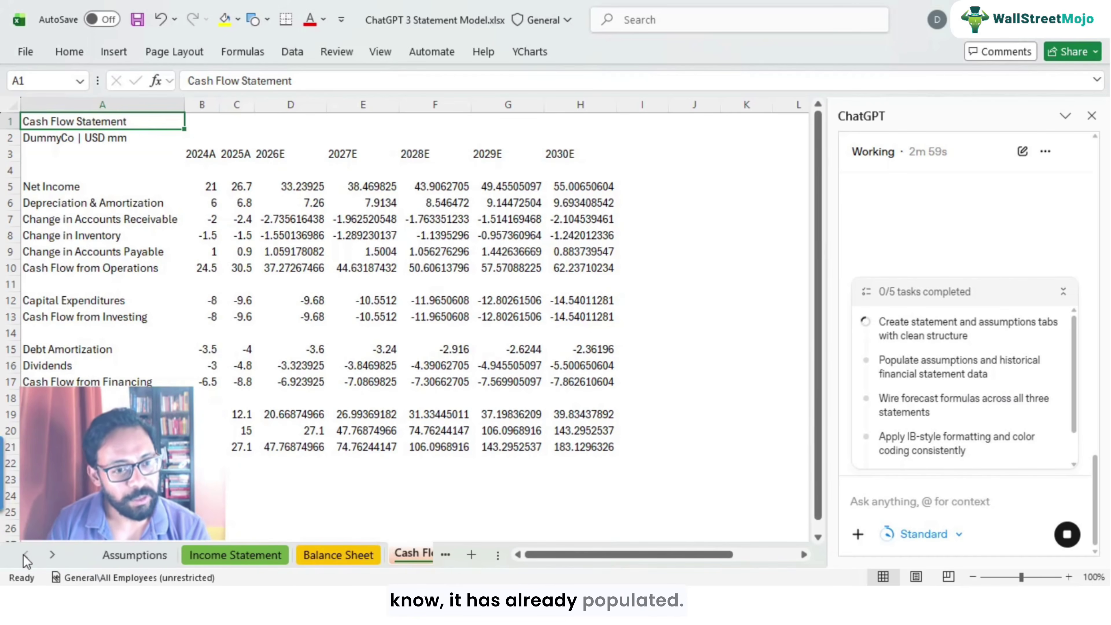
click(119, 565)
click(243, 204)
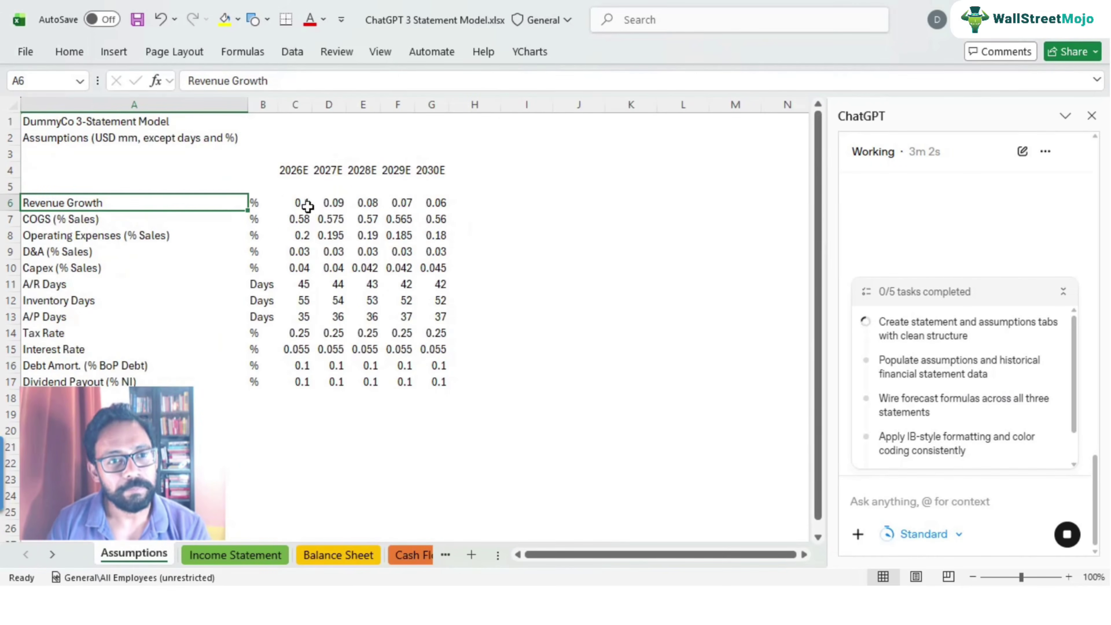
click(305, 206)
click(326, 203)
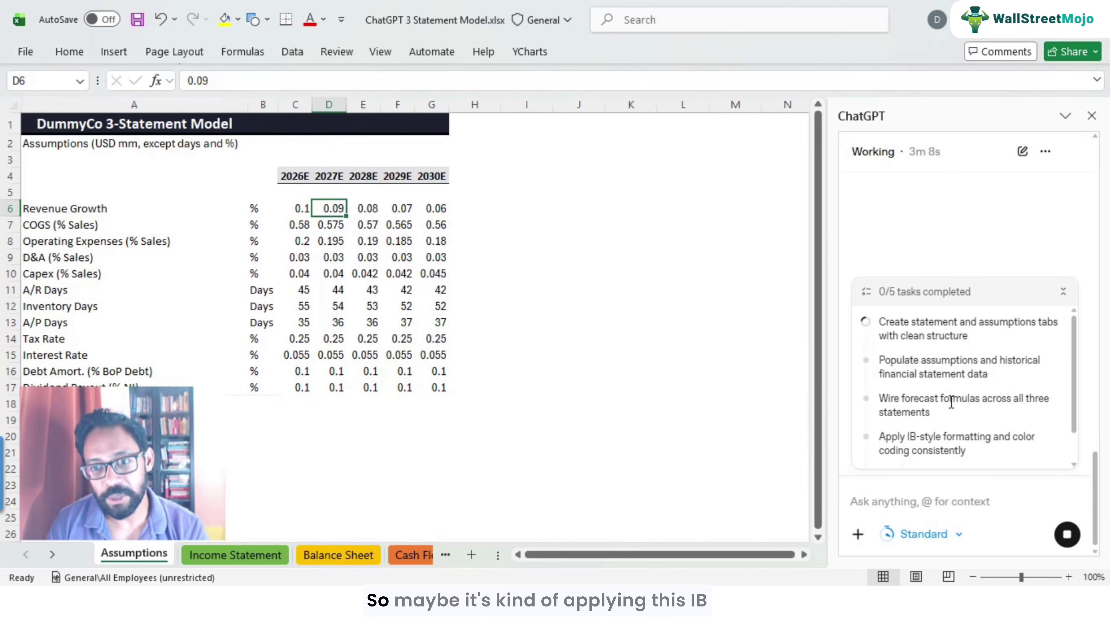
scroll(954, 416, down, 1)
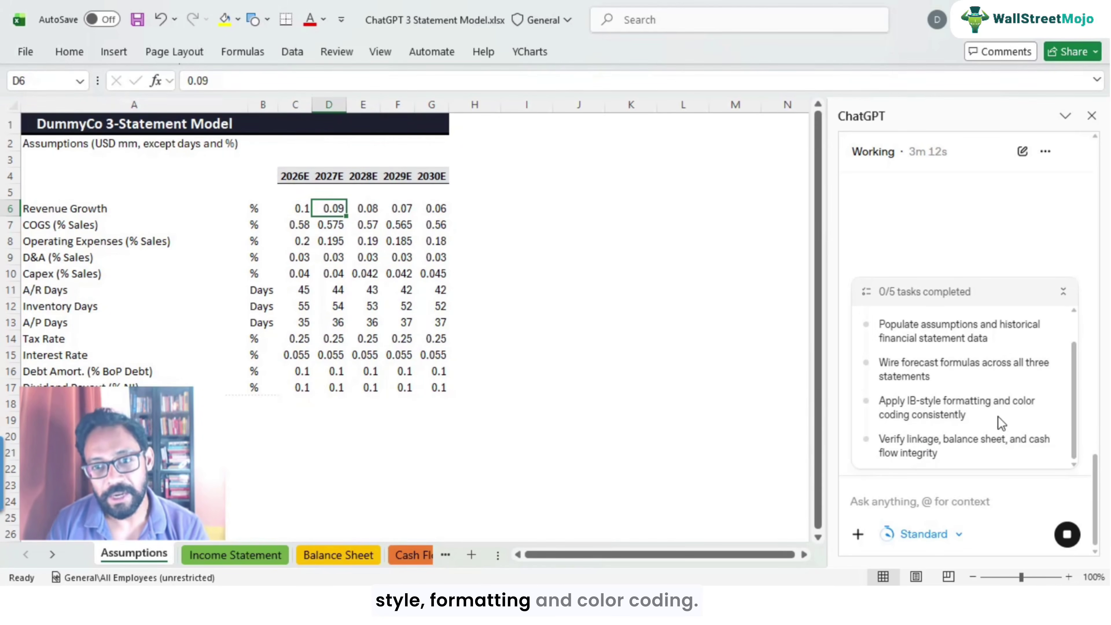
Inspect the formatted year headers on the Income Statement and widen column B so the 2024A figures fit
click(245, 555)
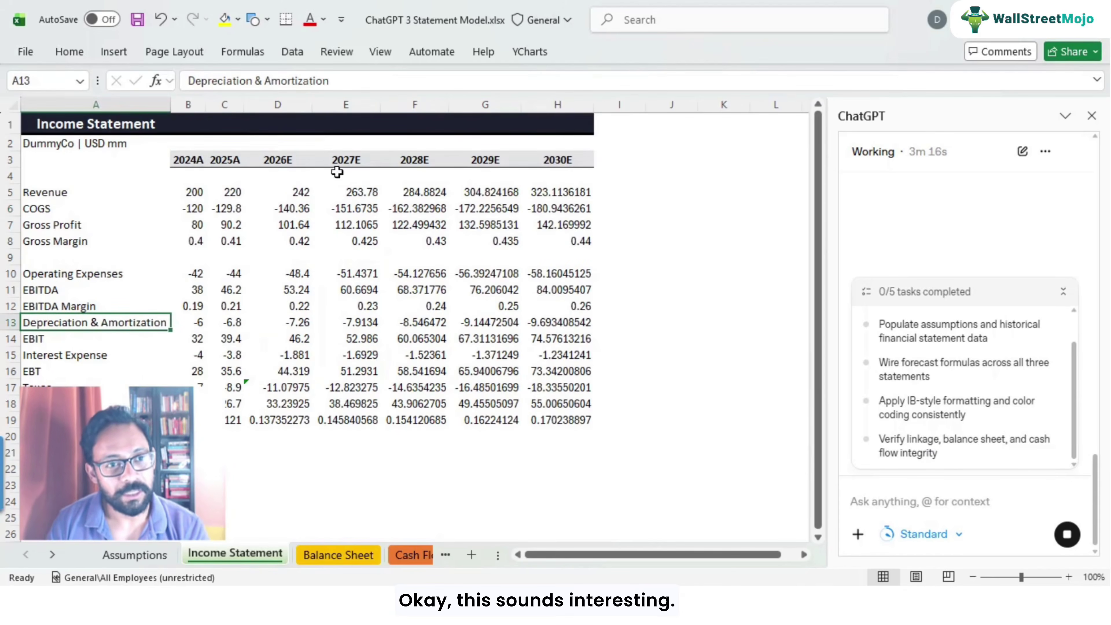
click(184, 160)
click(225, 160)
click(288, 158)
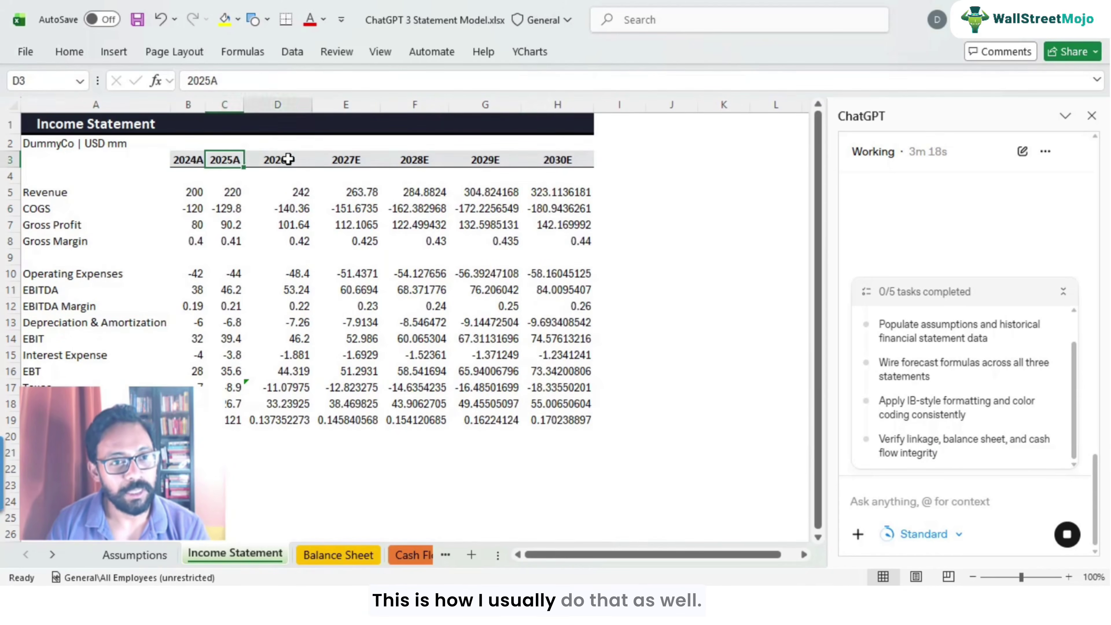
click(175, 162)
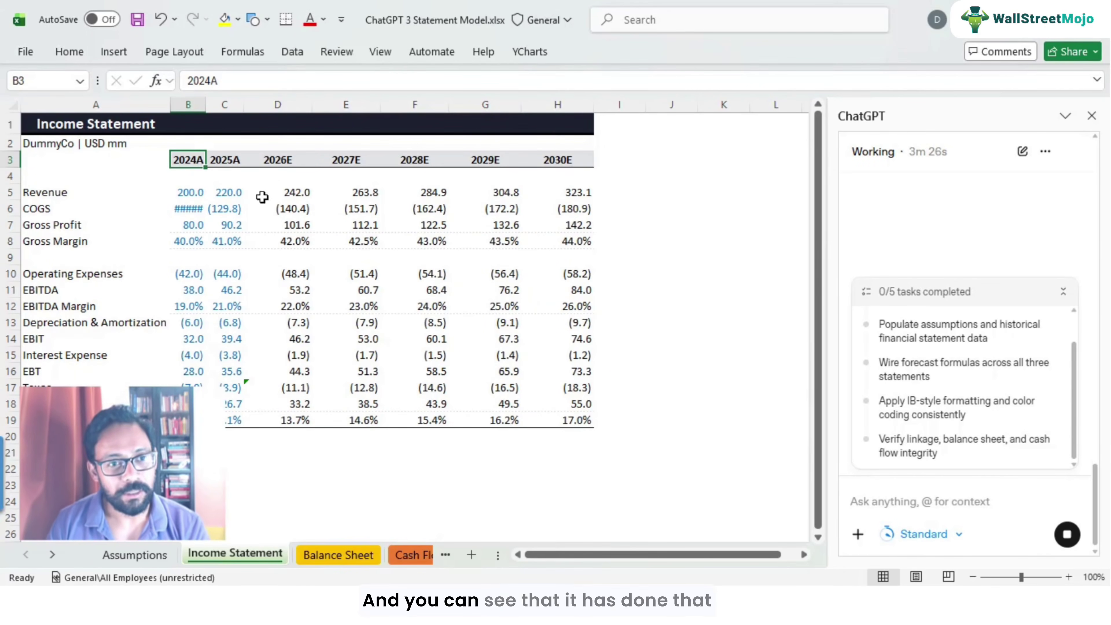
drag(206, 104, 236, 105)
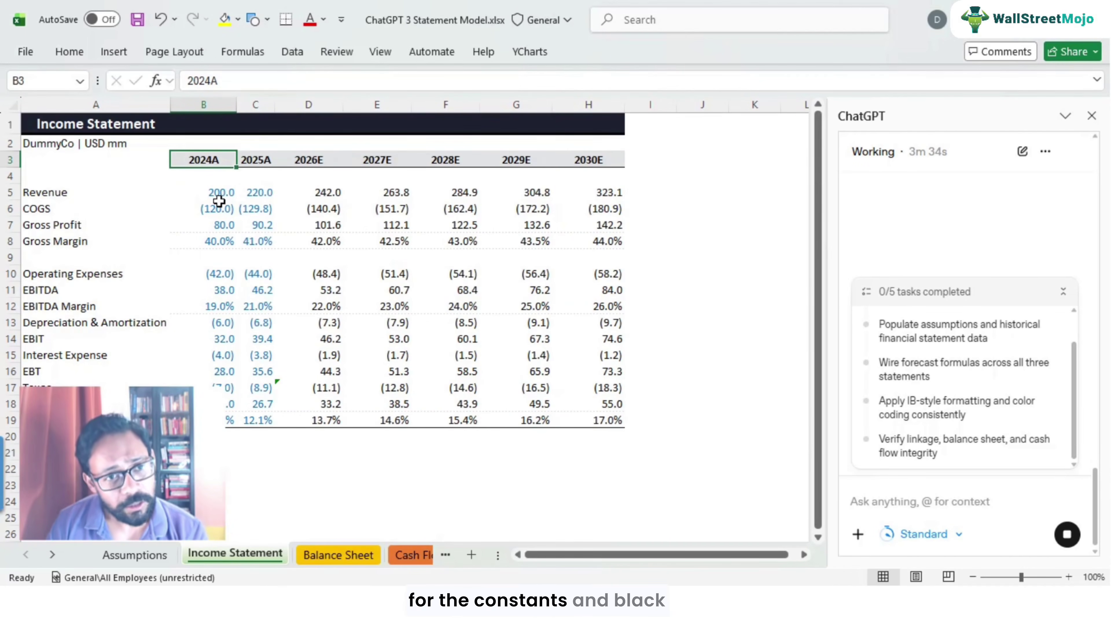
Check the color coding against the formulas for 2026E Revenue on the Income Statement and 2026E Net Income and D&A on the Cash Flow sheet
click(330, 194)
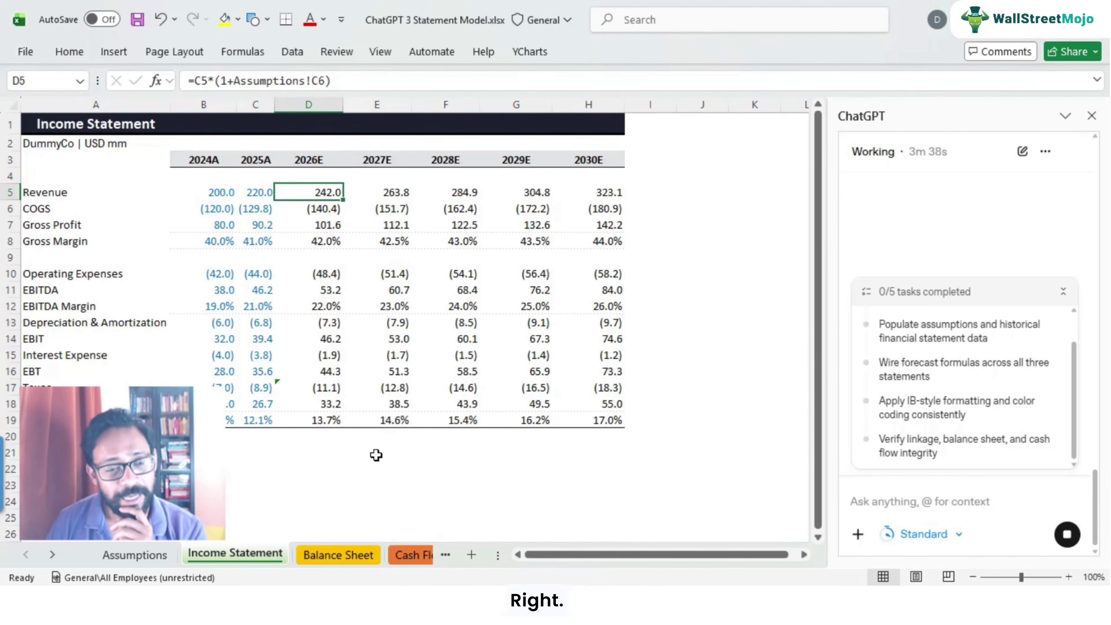
click(409, 555)
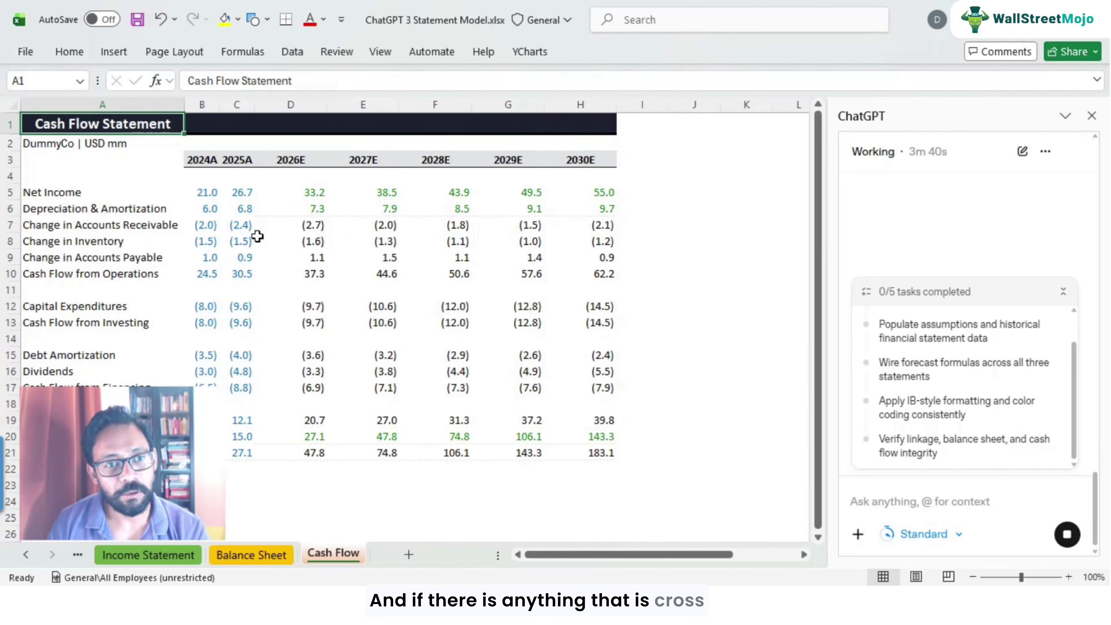
click(300, 194)
click(306, 209)
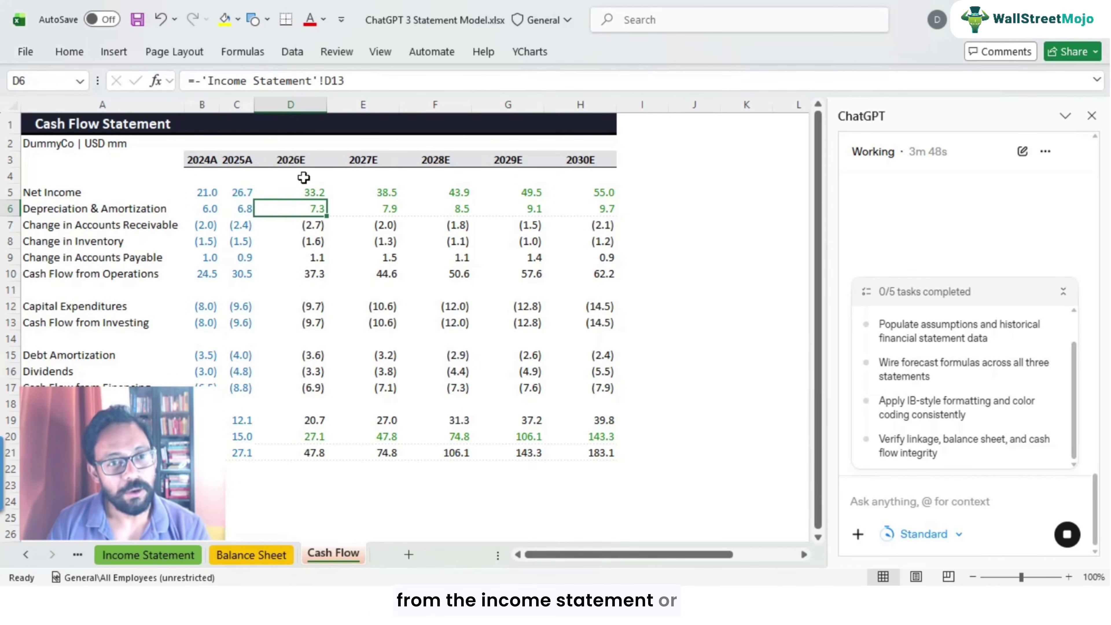
click(309, 193)
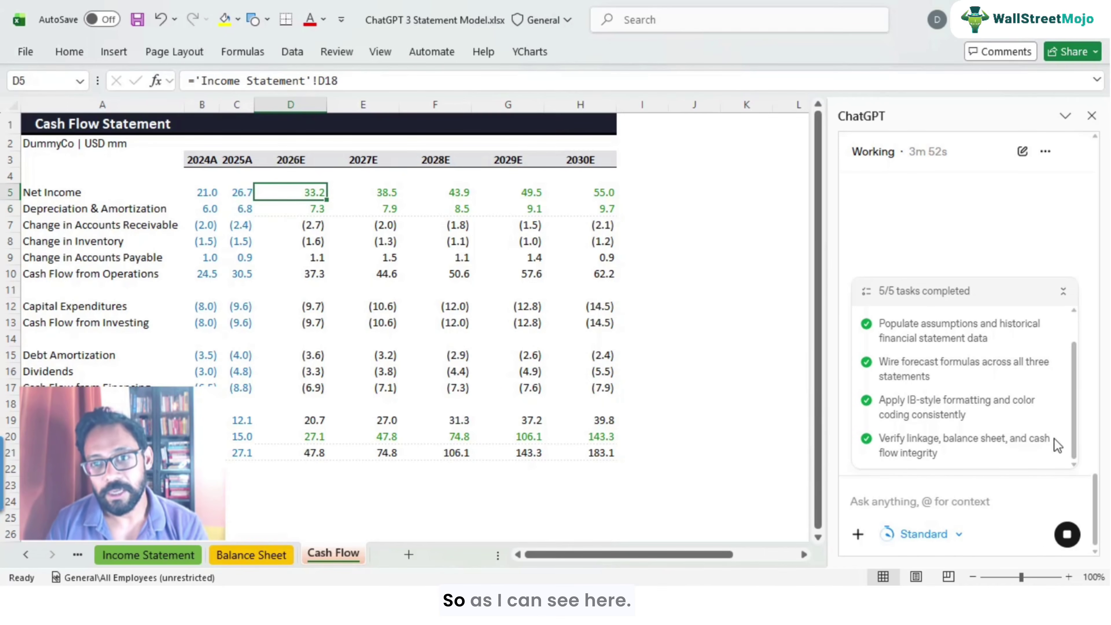
Collapse ChatGPT's completed task list and go back to the start of its Done summary
drag(1079, 430, 1071, 433)
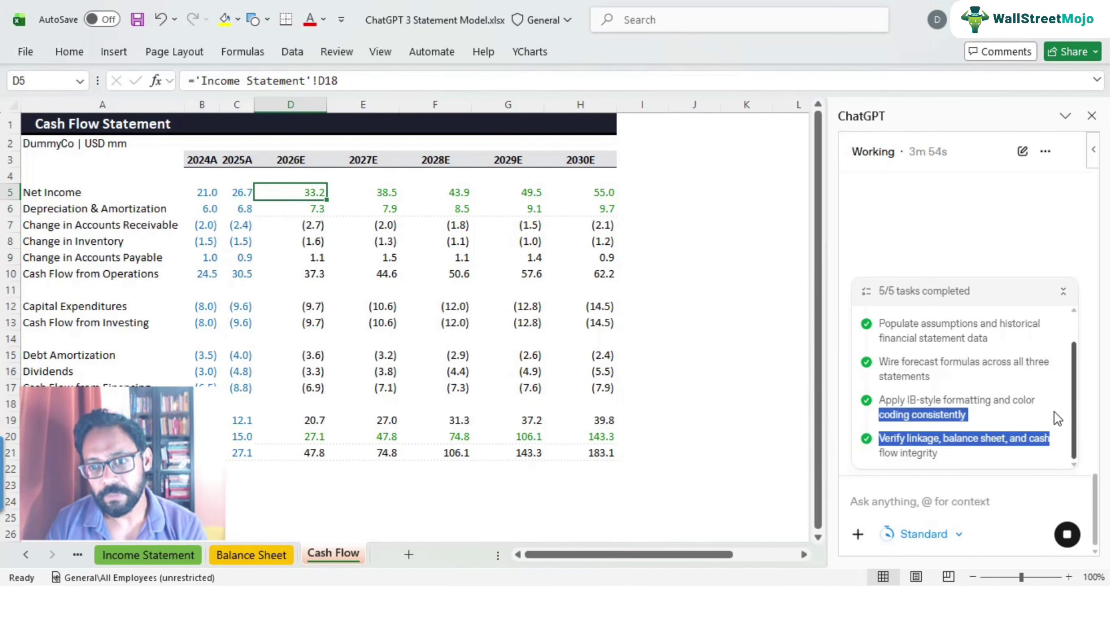
click(1039, 421)
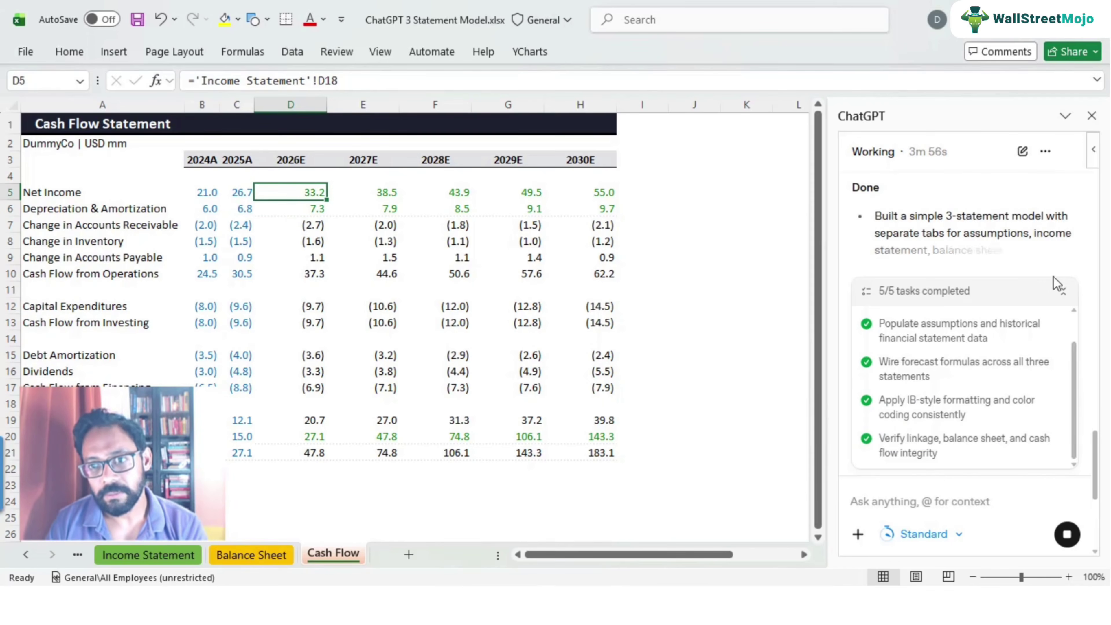
click(1063, 292)
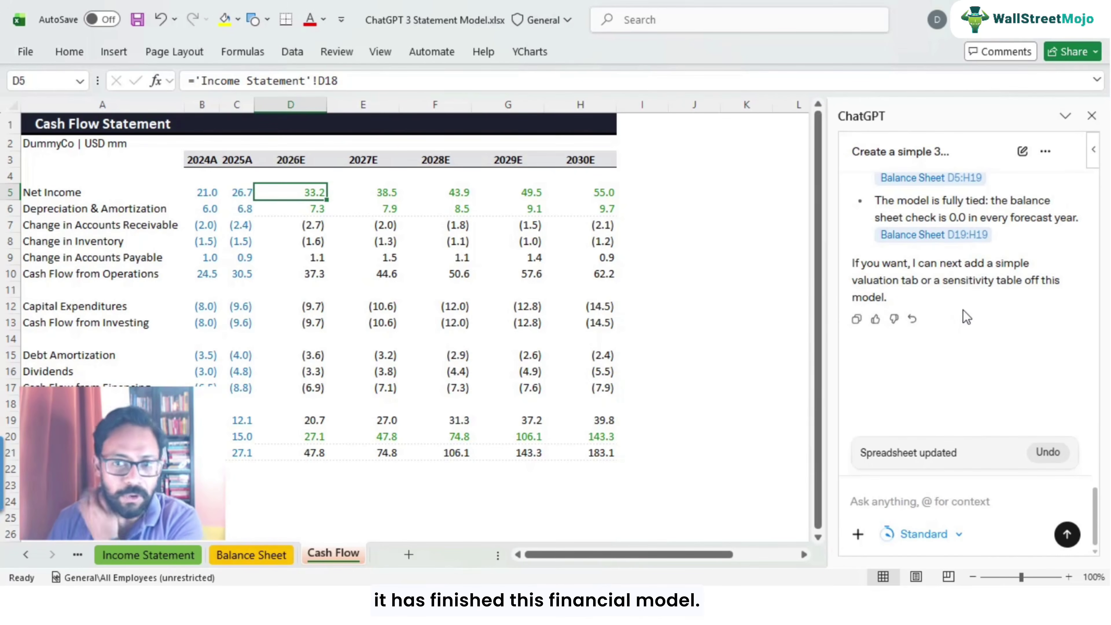
scroll(964, 315, up, 2)
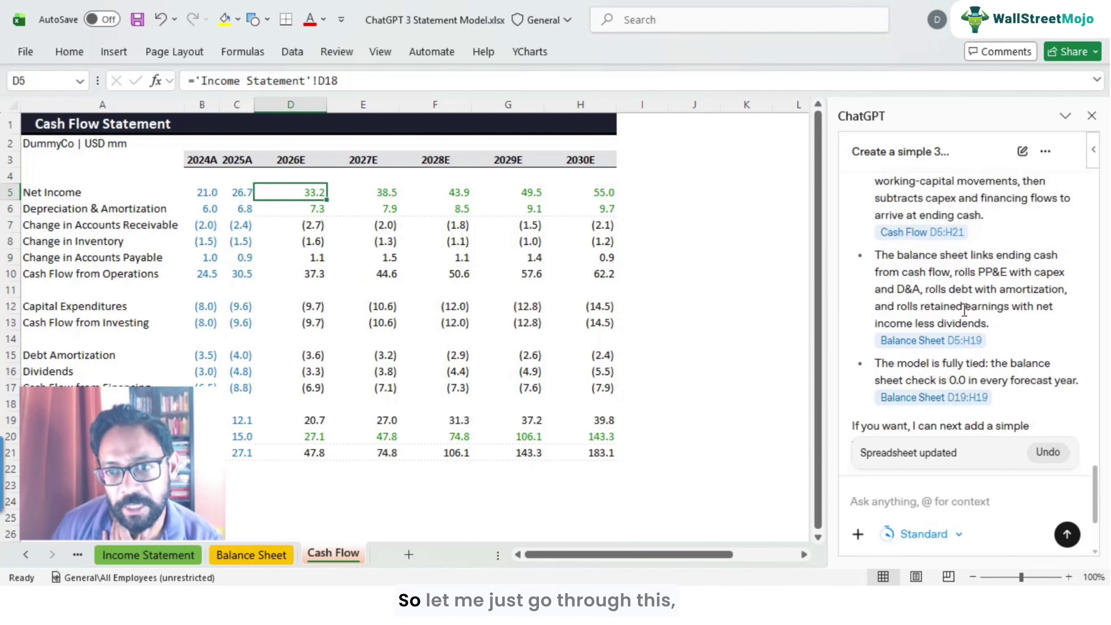
scroll(965, 314, up, 5)
scroll(966, 315, up, 8)
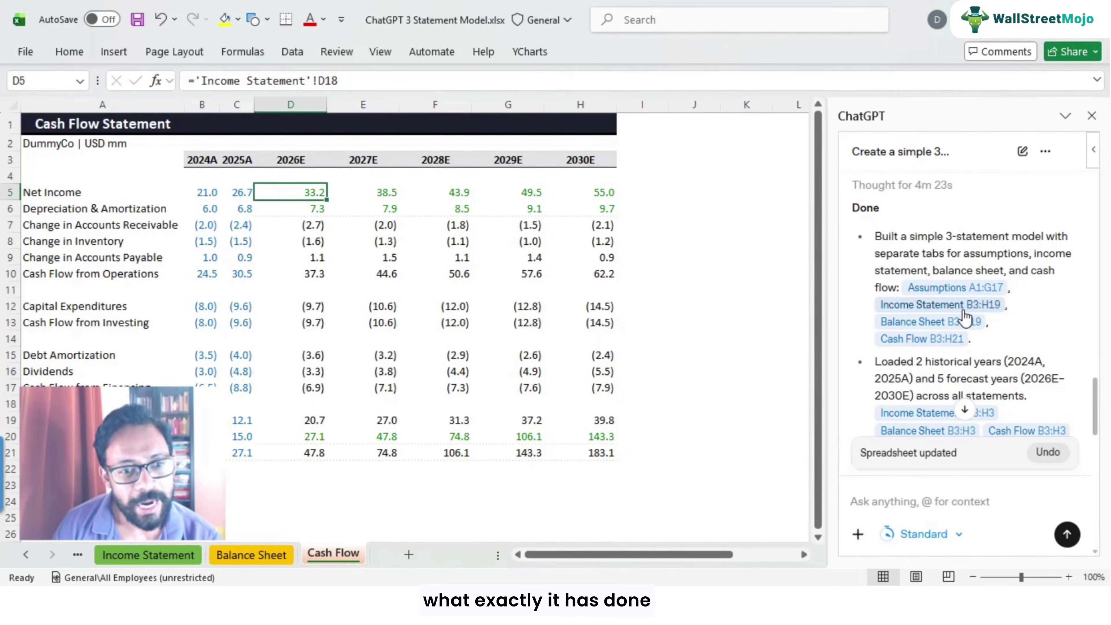
scroll(966, 316, up, 2)
scroll(965, 316, up, 2)
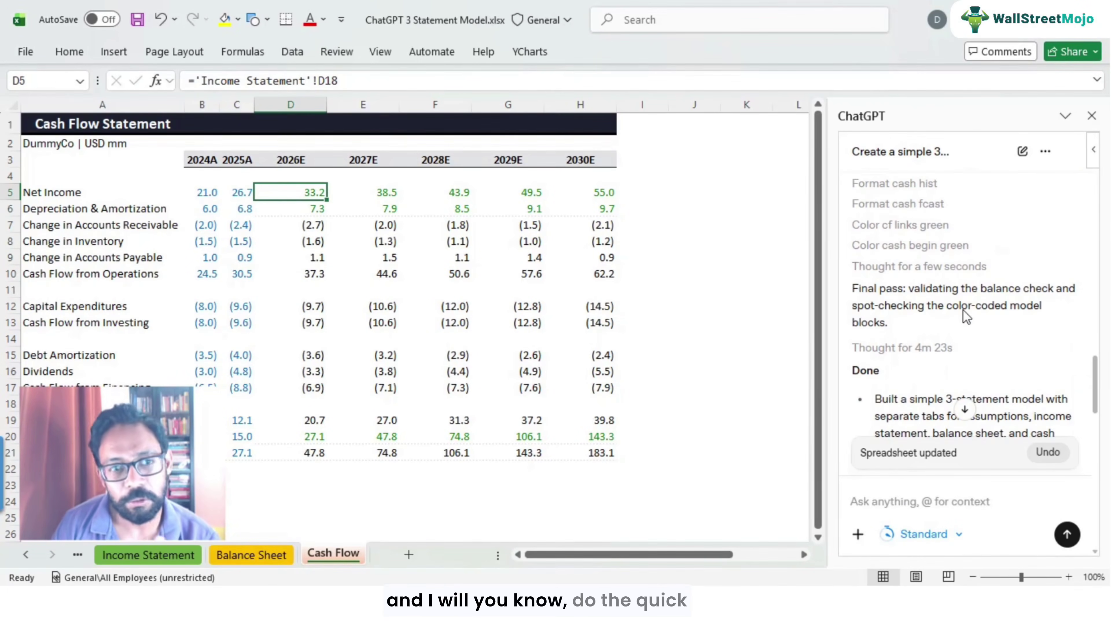
Read ChatGPT's summary of the tabs built, years loaded, color logic, model logic and balance check through to its closing suggestion
scroll(965, 316, down, 4)
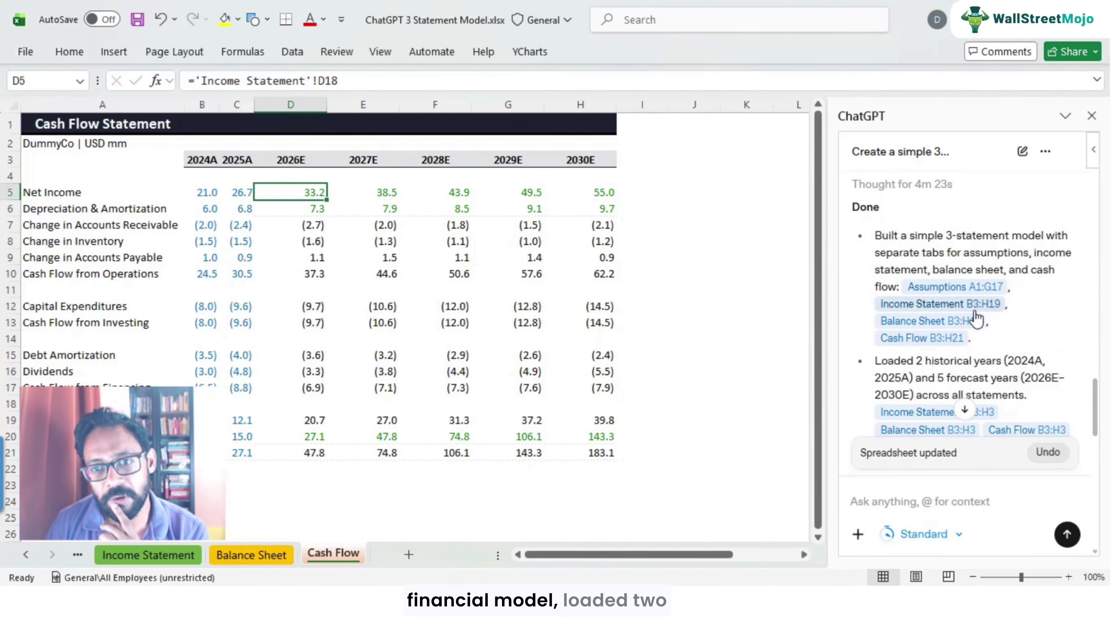
scroll(939, 309, down, 2)
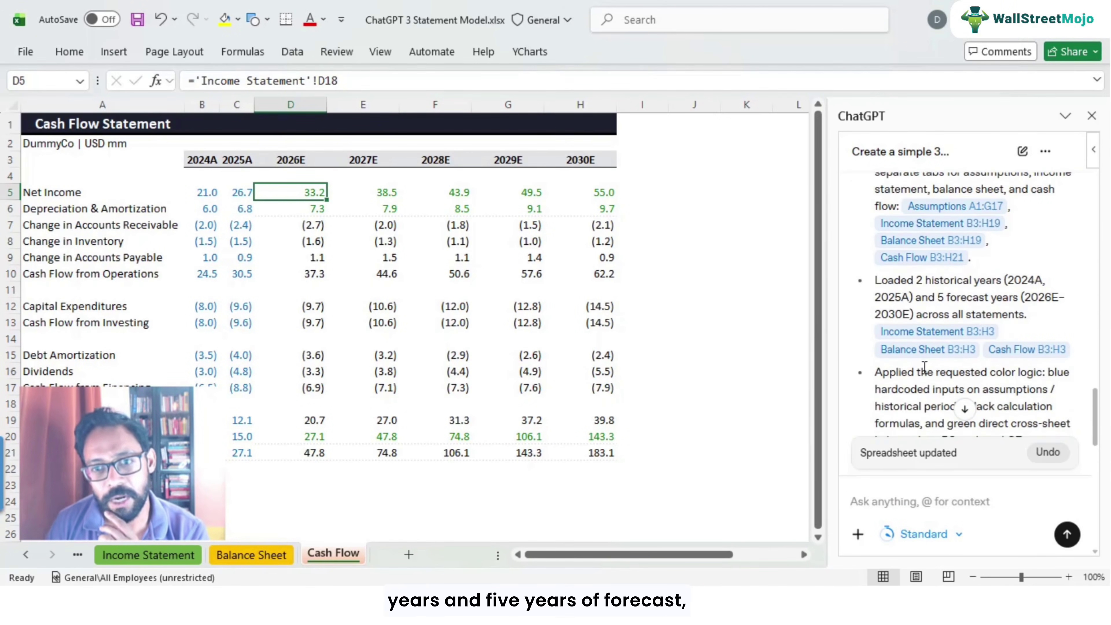
scroll(924, 366, down, 2)
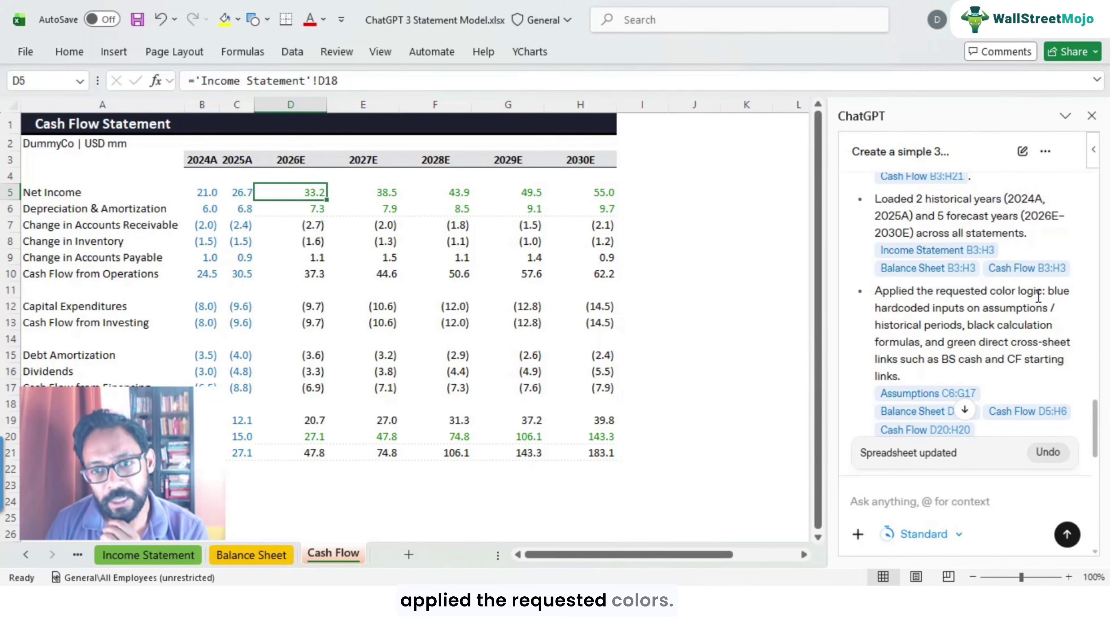
scroll(887, 326, down, 6)
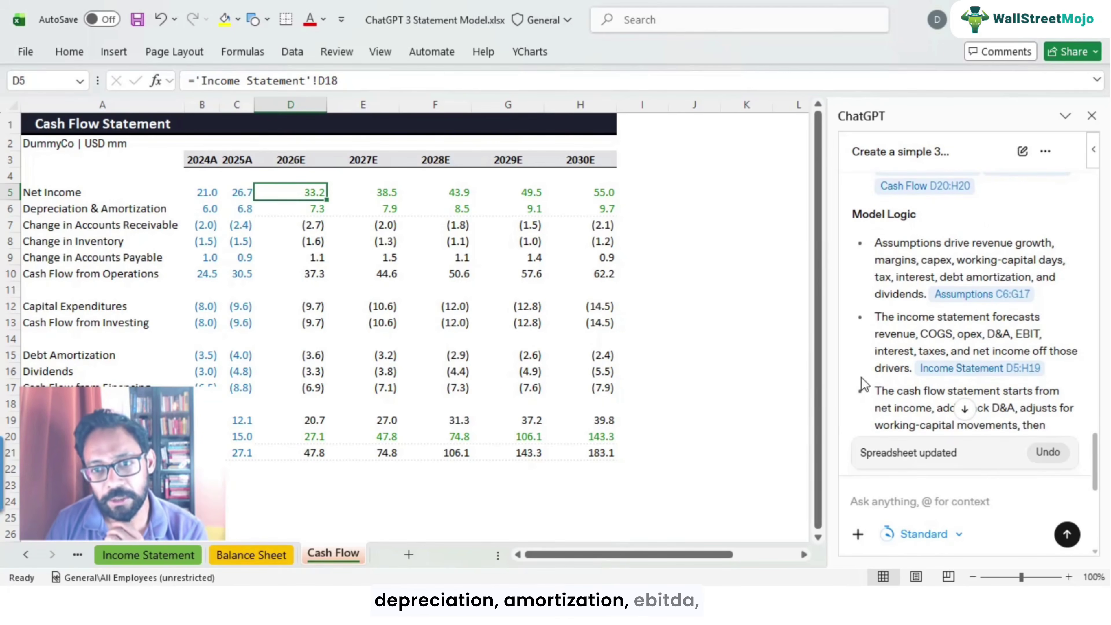
scroll(962, 394, down, 6)
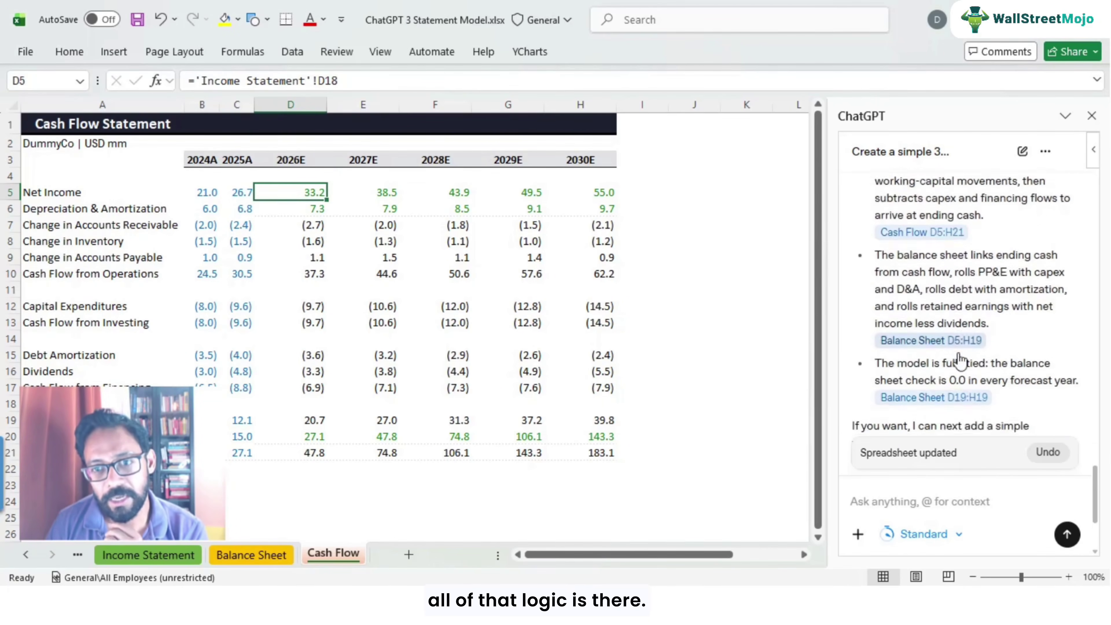
scroll(959, 361, down, 2)
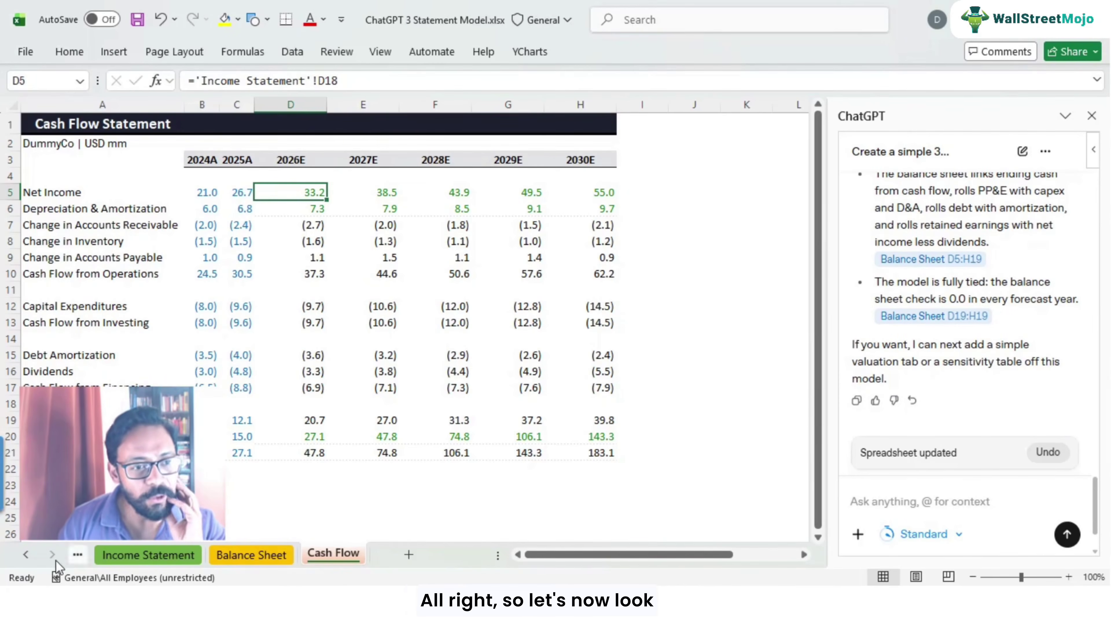
Open the Assumptions sheet and autofit columns B and C so the units and 2026E values are readable
click(27, 554)
click(139, 555)
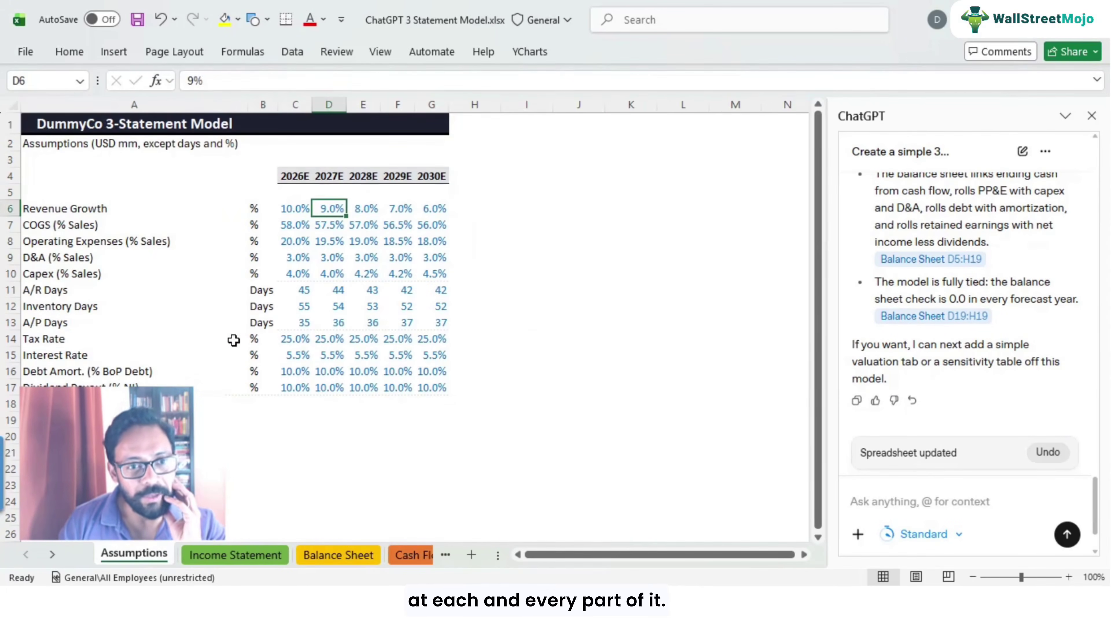
click(237, 354)
scroll(262, 383, up, 2)
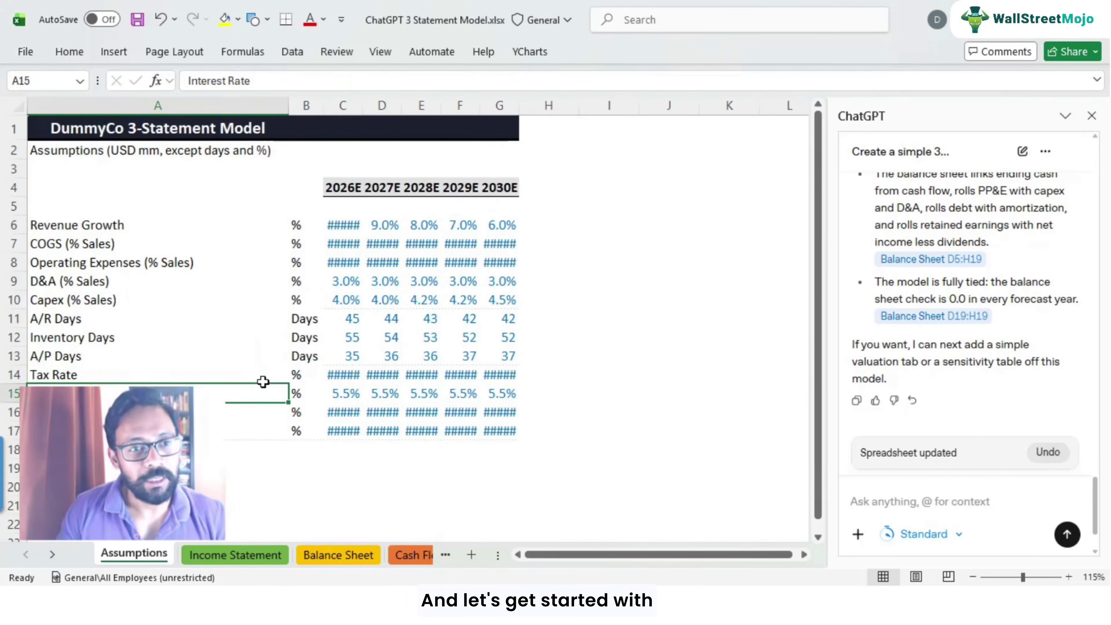
double_click(364, 108)
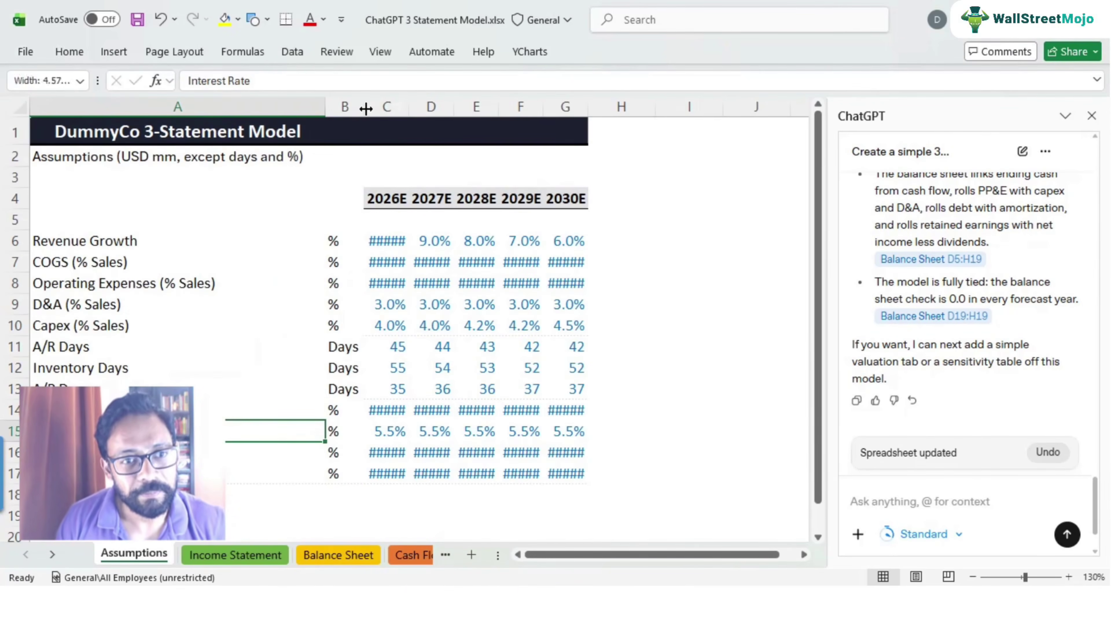
double_click(403, 104)
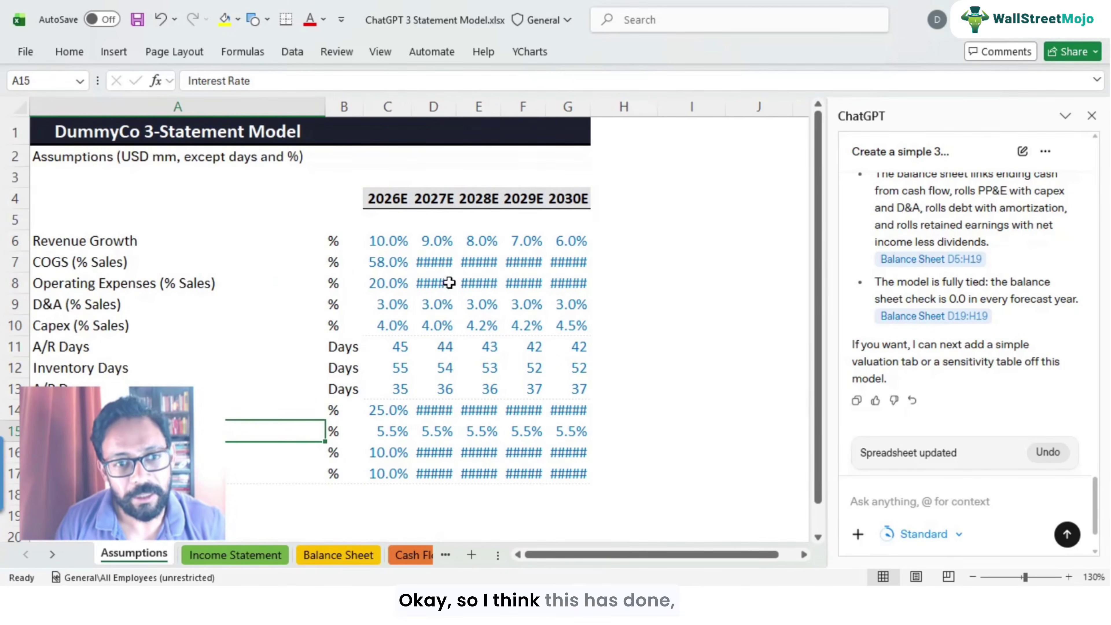
Apply column C's width to columns D through G using Paste Special with Column widths
click(407, 107)
key(ctrl+c)
drag(433, 107, 581, 108)
key(ctrl+alt+v)
key(v)
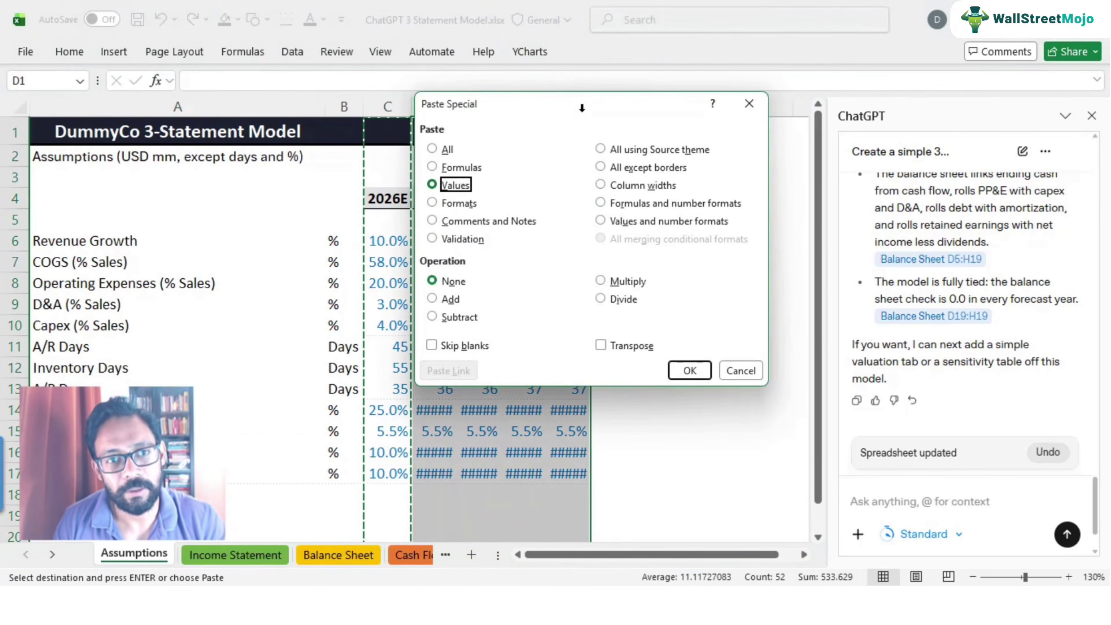
key(t)
key(Return)
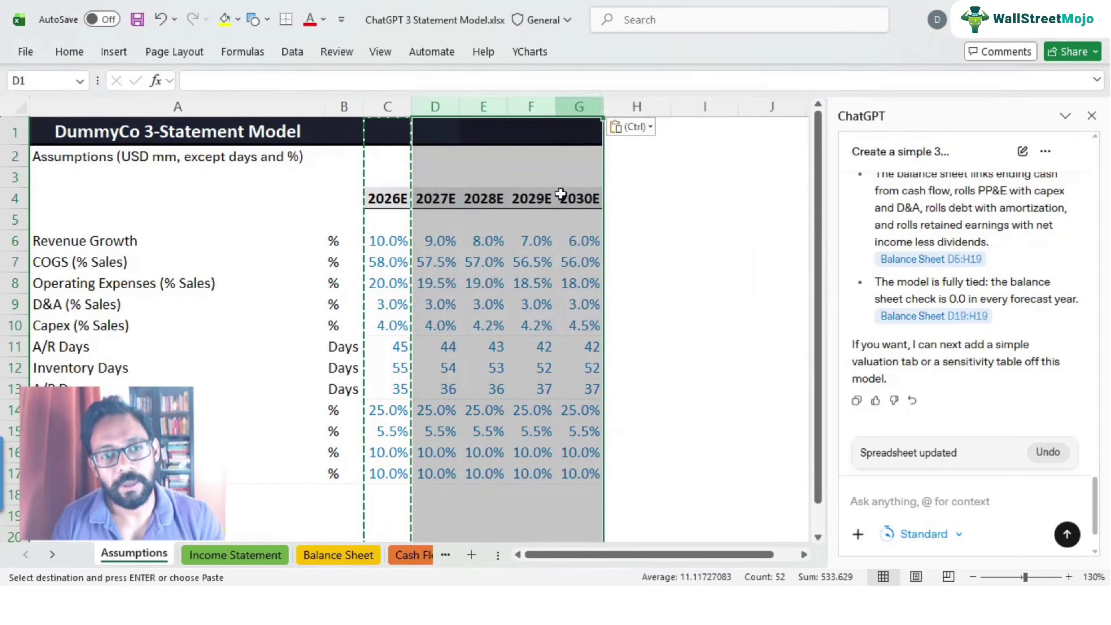
Clear the copy selection and review the Revenue Growth assumptions in row 6 across the forecast years
click(484, 283)
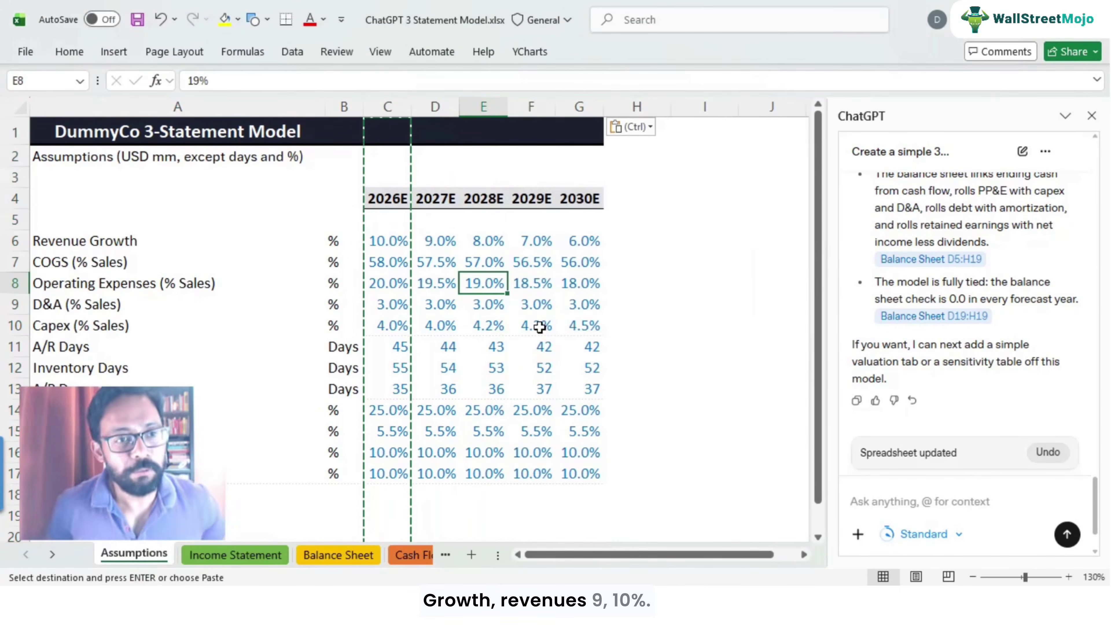
key(Up)
key(Up)
key(Left)
key(Left)
key(Escape)
key(Right)
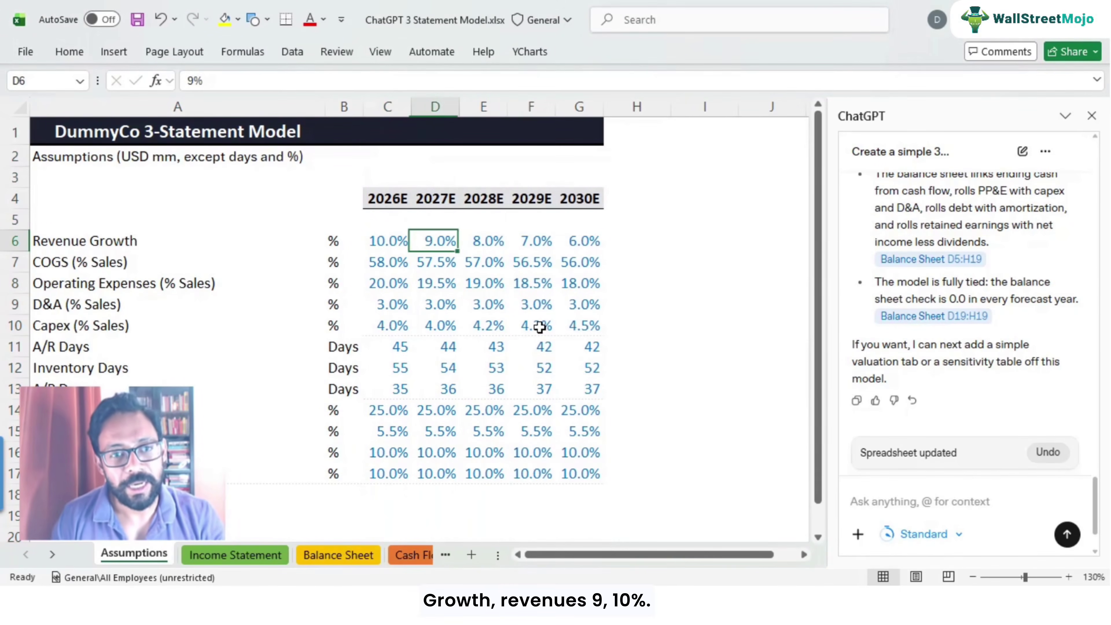
key(Right)
key(Right)
Review the COGS (% Sales) assumptions in row 7 from 2026E to 2029E
key(Down)
key(Left)
key(Left)
key(Left)
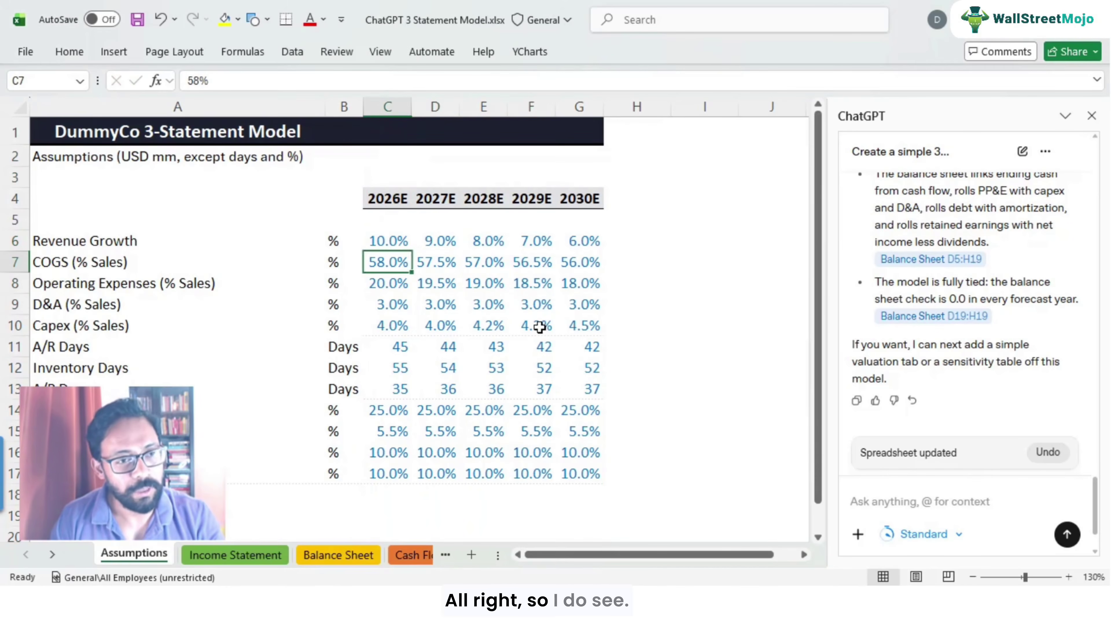
key(Right)
key(Right)
key(Right)
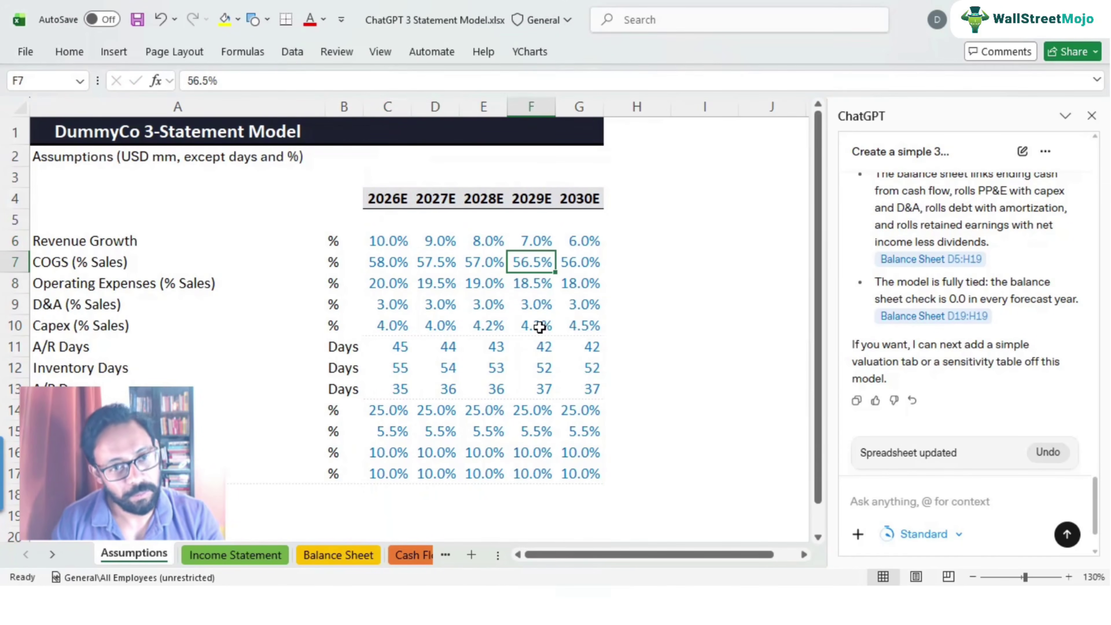
Review the Operating Expenses, D&A and Capex assumptions as a percentage of sales, ending at the 2026E A/R Days
key(Down)
key(Left)
key(Left)
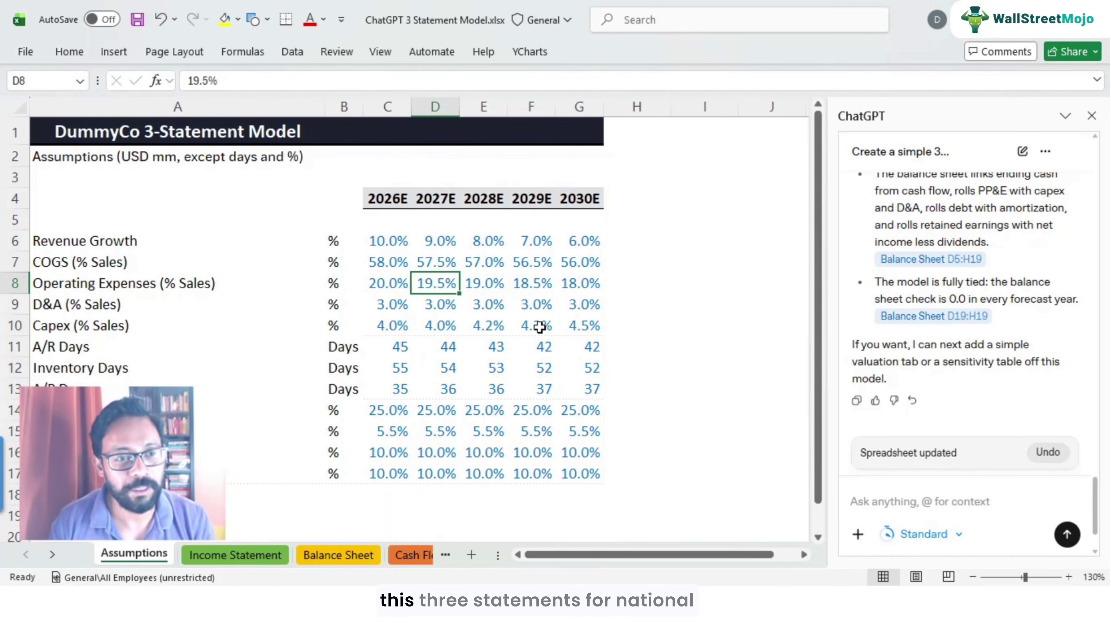
key(Left)
key(Down)
key(Down)
key(Down)
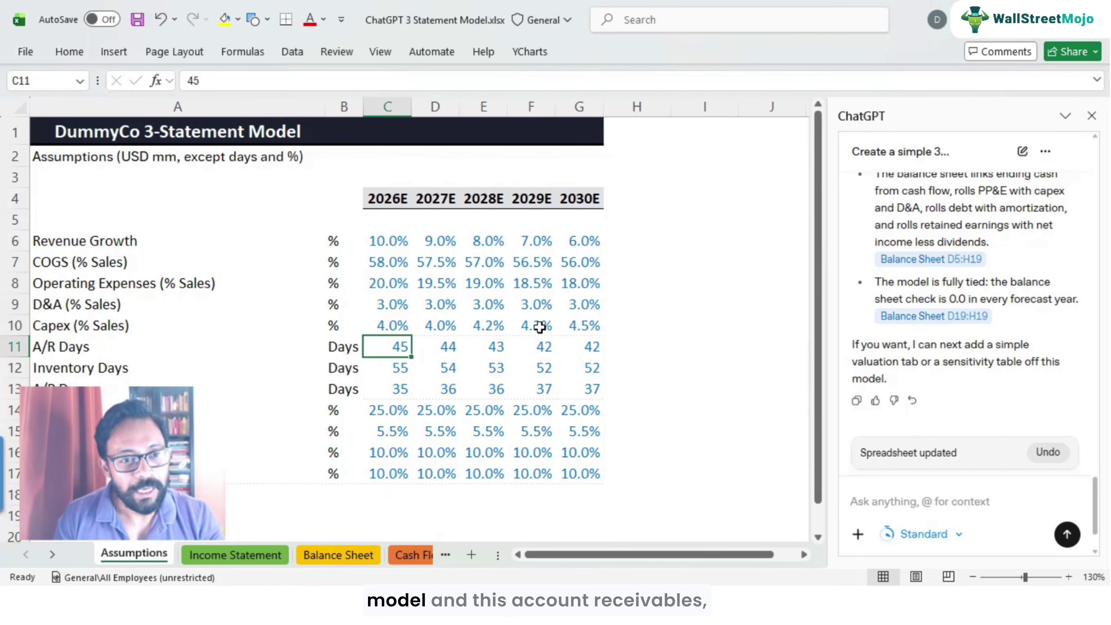
Examine the working-capital assumptions in rows 11 to 13: A/R Days, Inventory Days and A/P Days
key(Left)
key(Left)
key(shift+space)
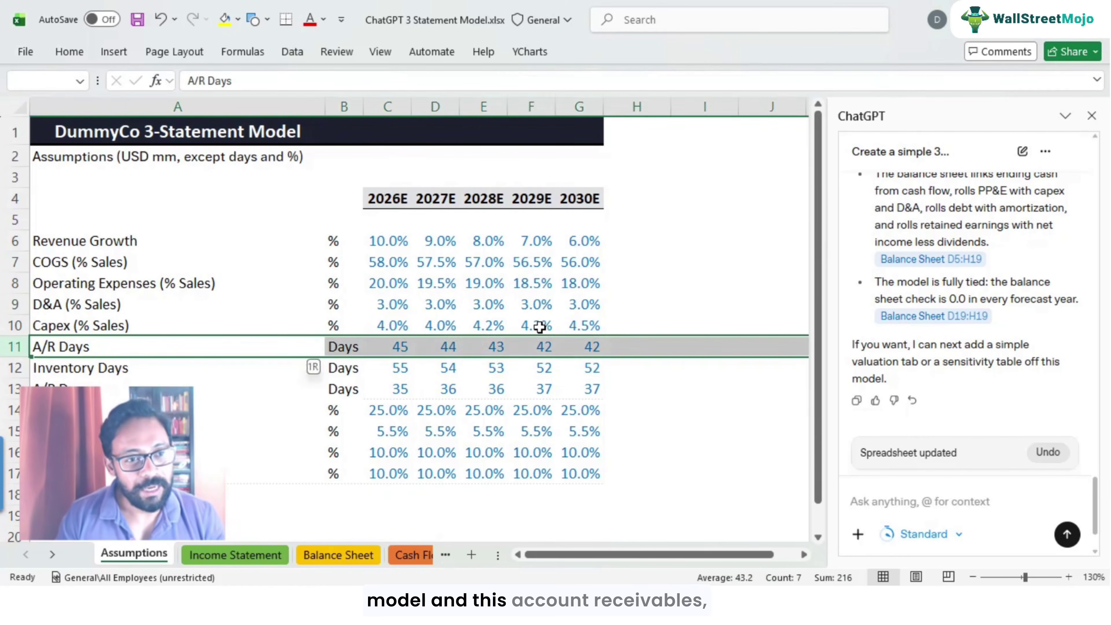
key(Down)
key(Up)
key(Down)
key(Down)
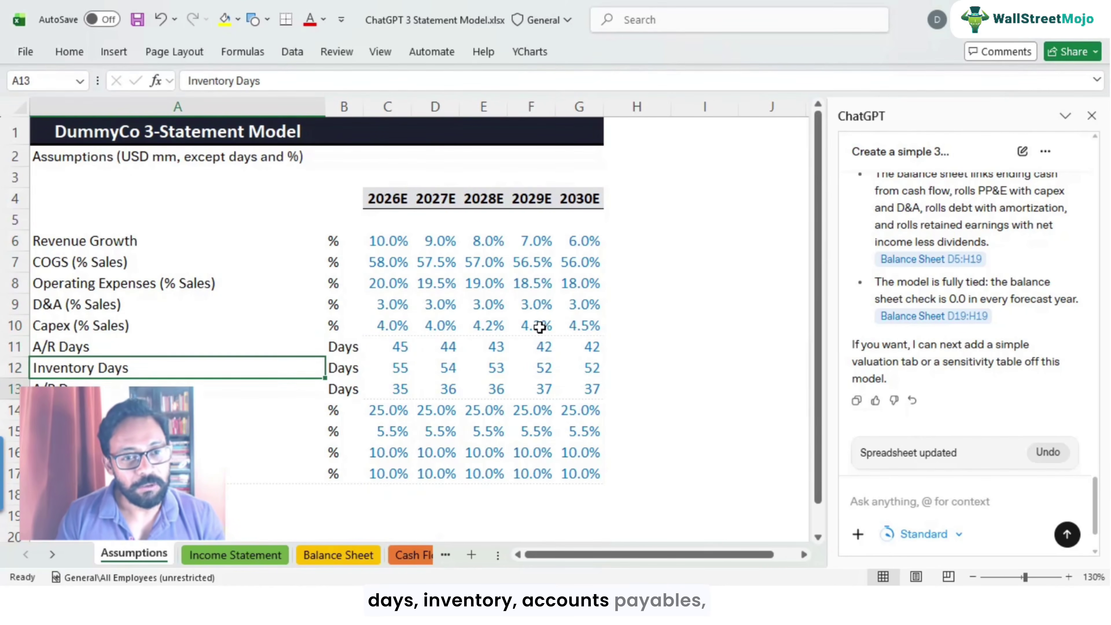
key(Right)
key(Right)
key(Up)
key(Up)
key(Right)
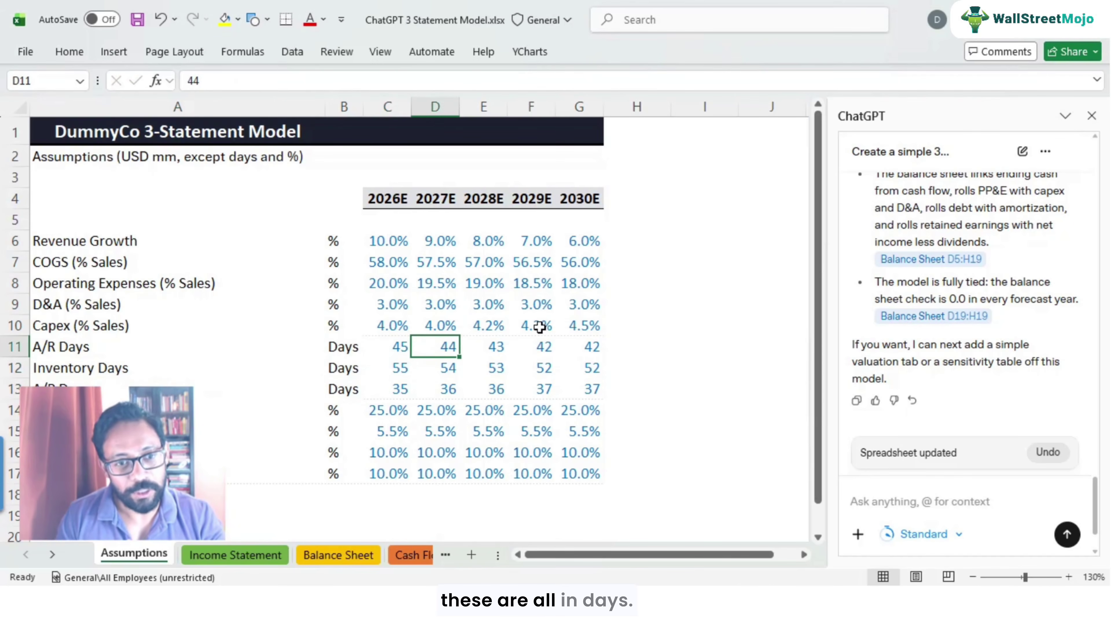
Review the Tax Rate assumptions in row 14 from 2026E to 2029E
key(Left)
key(Down)
key(Down)
key(Down)
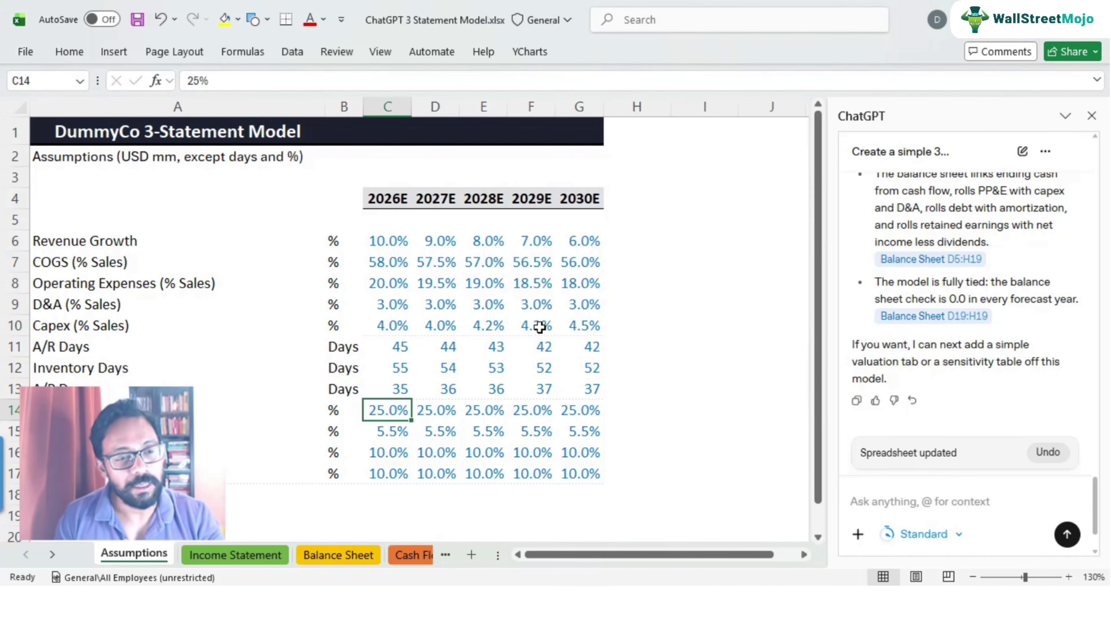
key(Right)
key(Right)
key(Right)
Review the Interest Rate assumptions in row 15 and check the Debt Amort. (% BoP Debt) label in row 16
key(Down)
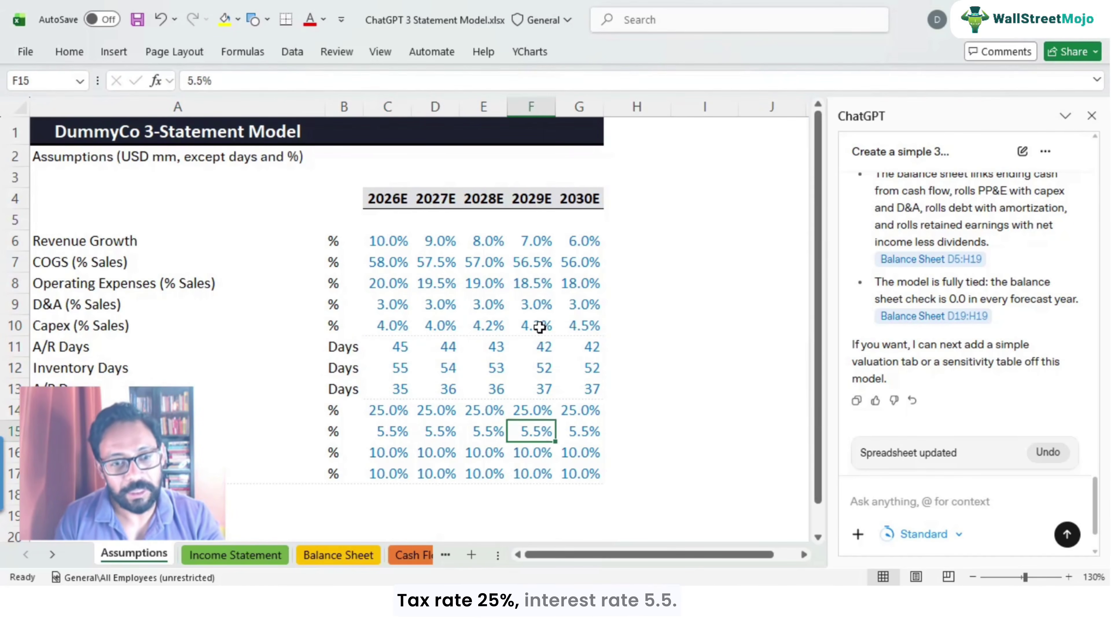
key(Left)
key(Left)
key(Left)
key(Down)
key(Left)
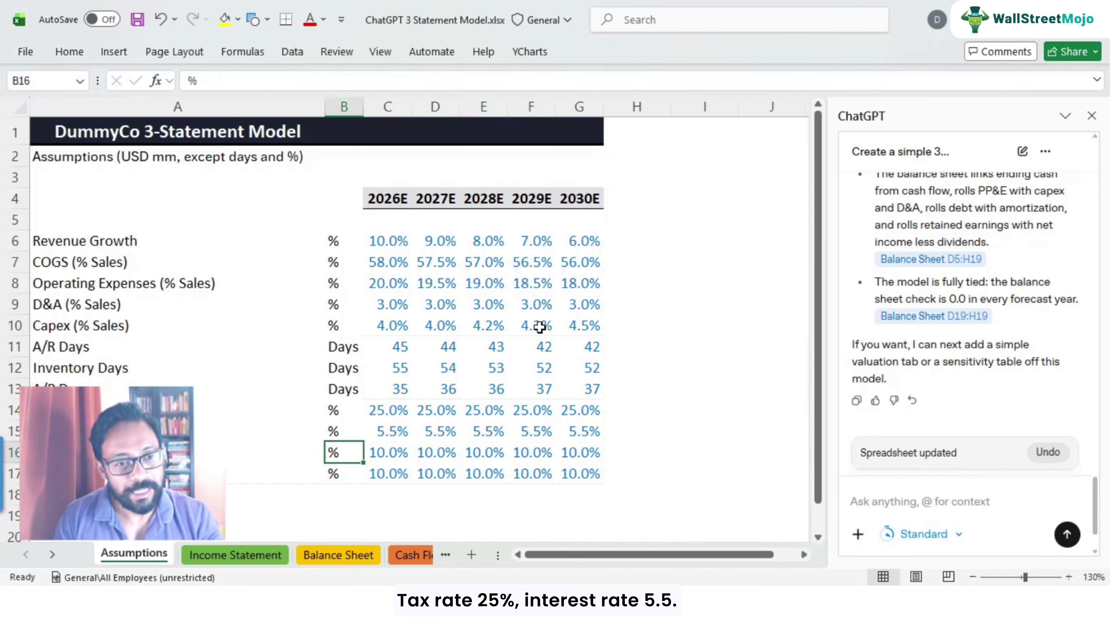
key(Left)
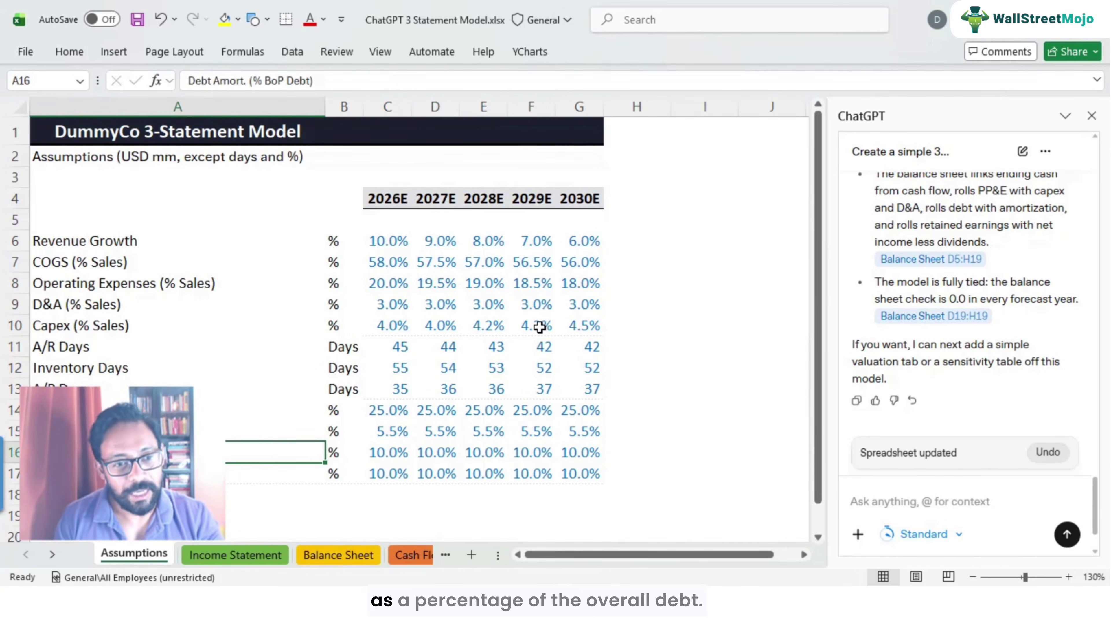
Review the Debt Amort. (% BoP Debt) label in row 16 and its 2026E assumption
key(Right)
key(Right)
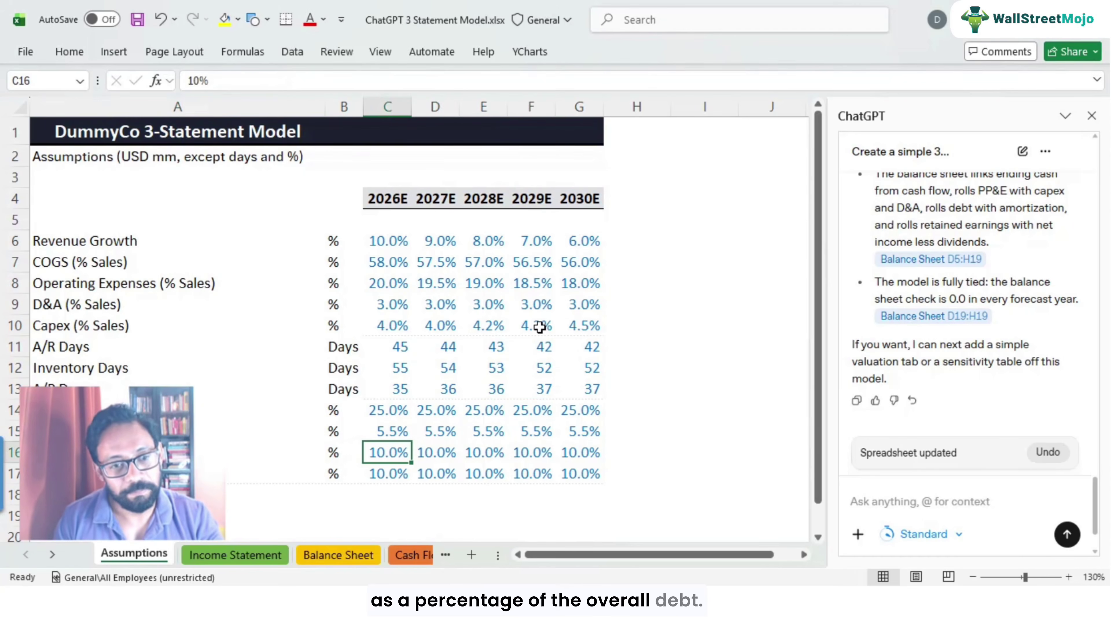
key(Left)
key(Left)
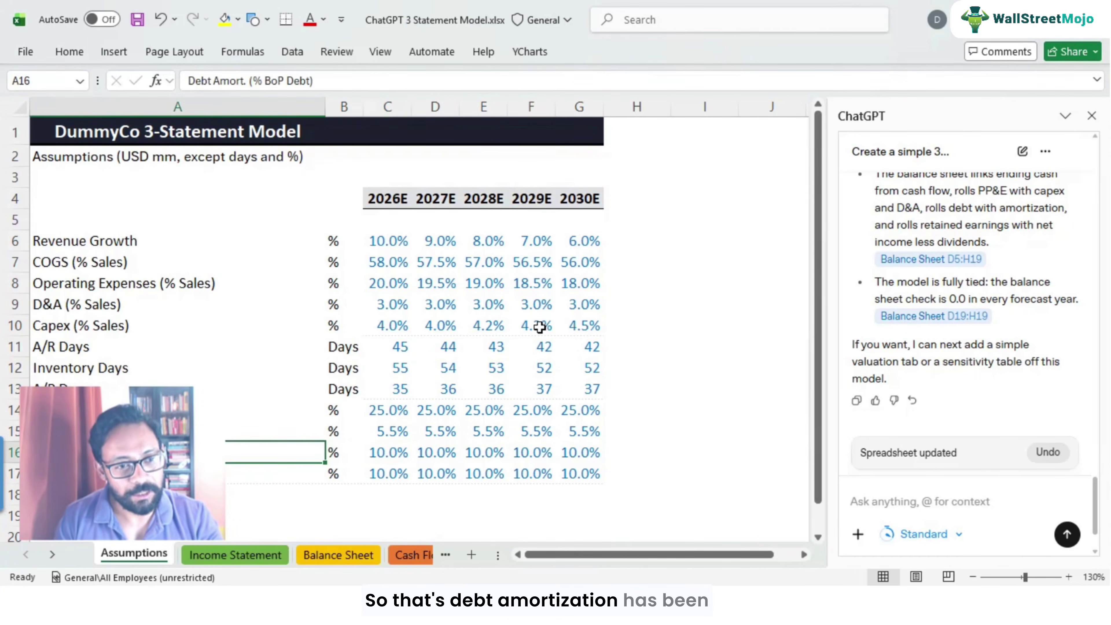
key(Right)
key(Right)
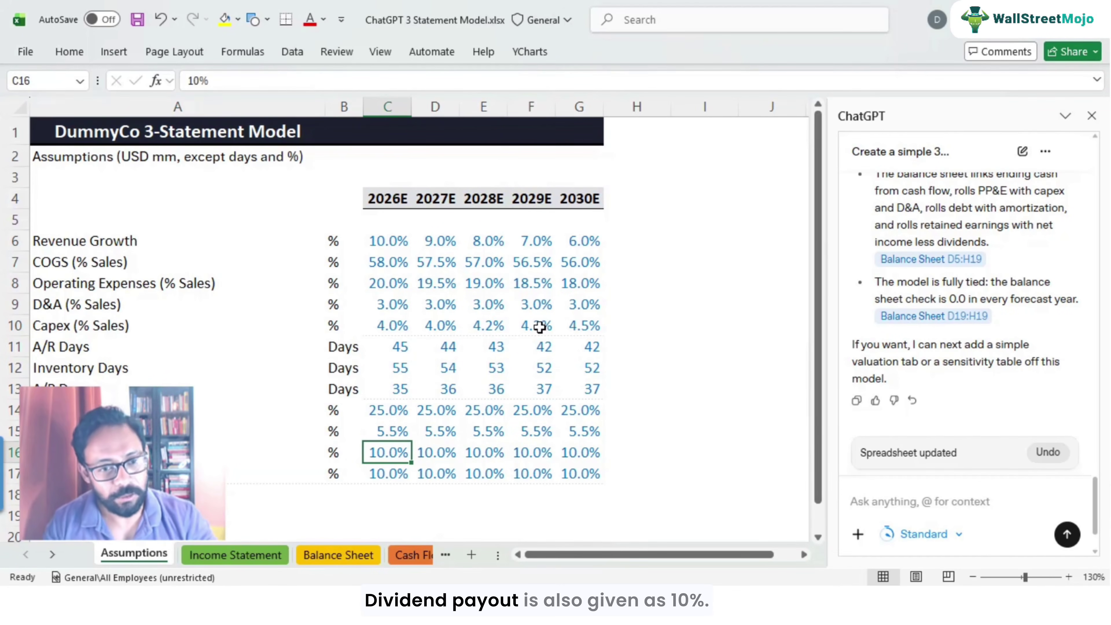
Check the 2026E assumption in row 17 and look back up the 2026E column to Revenue Growth
key(Down)
key(Up)
key(Up)
key(Up)
key(Up)
key(Up)
key(Up)
key(Up)
key(Up)
key(Up)
key(Up)
key(Up)
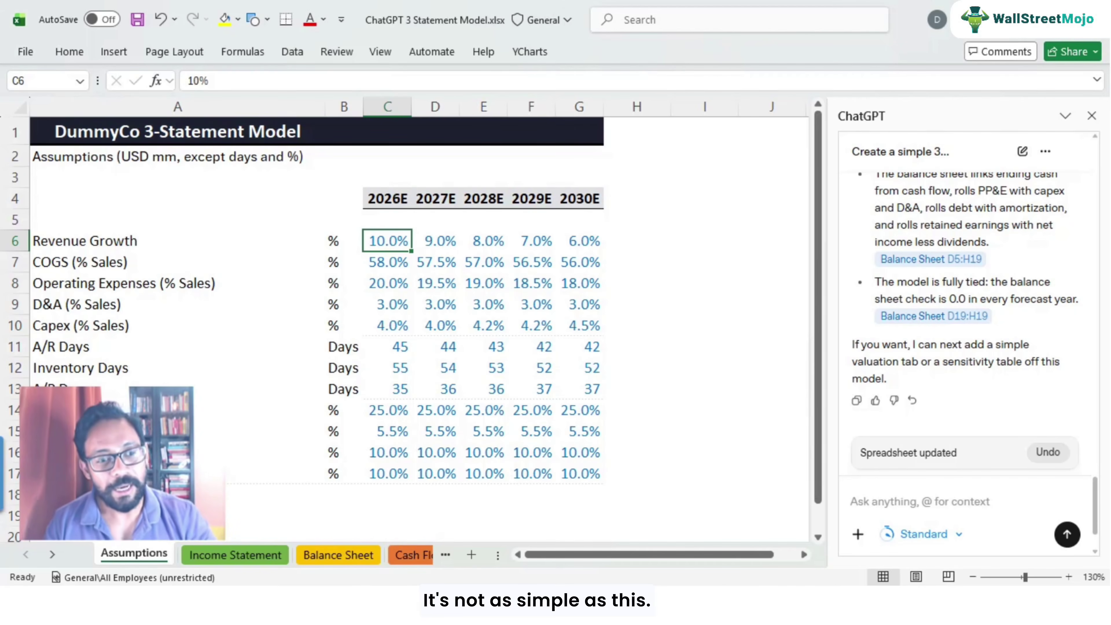
On the Income Statement sheet, inspect the 2024A and 2025A Revenue inputs and the 2026E Revenue formula
click(241, 555)
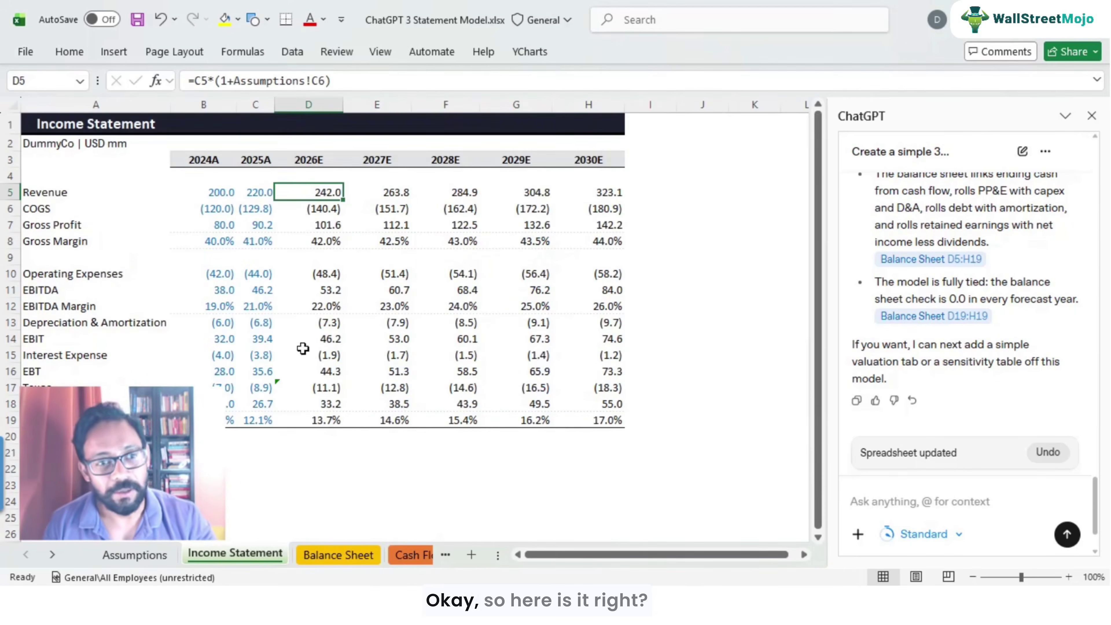
click(212, 196)
key(Right)
key(F2)
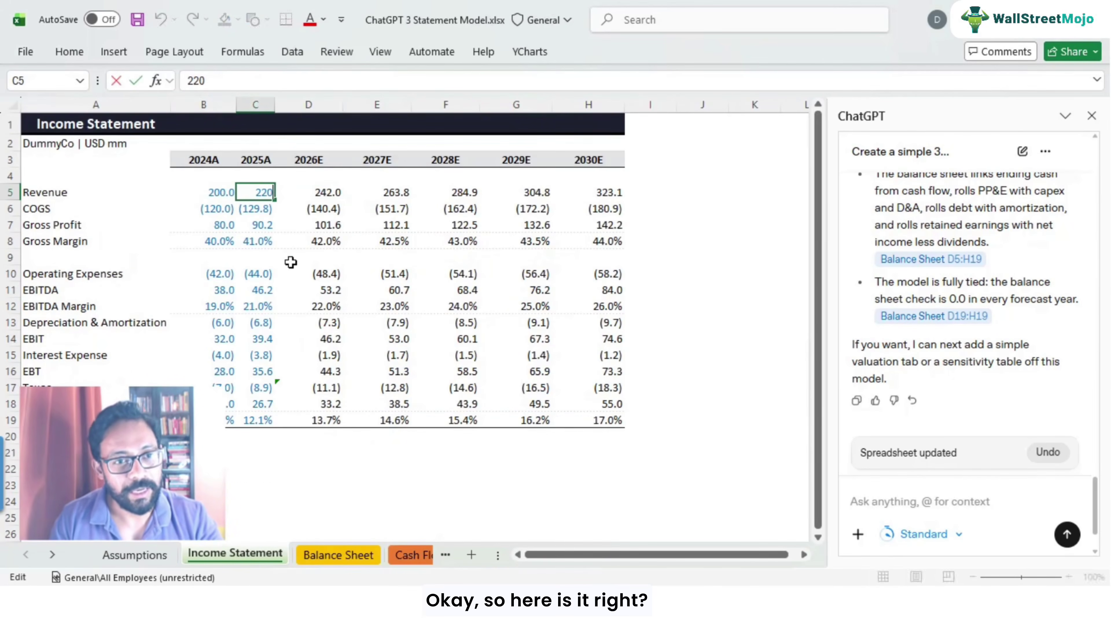
key(Escape)
key(Left)
key(Right)
key(Right)
key(F2)
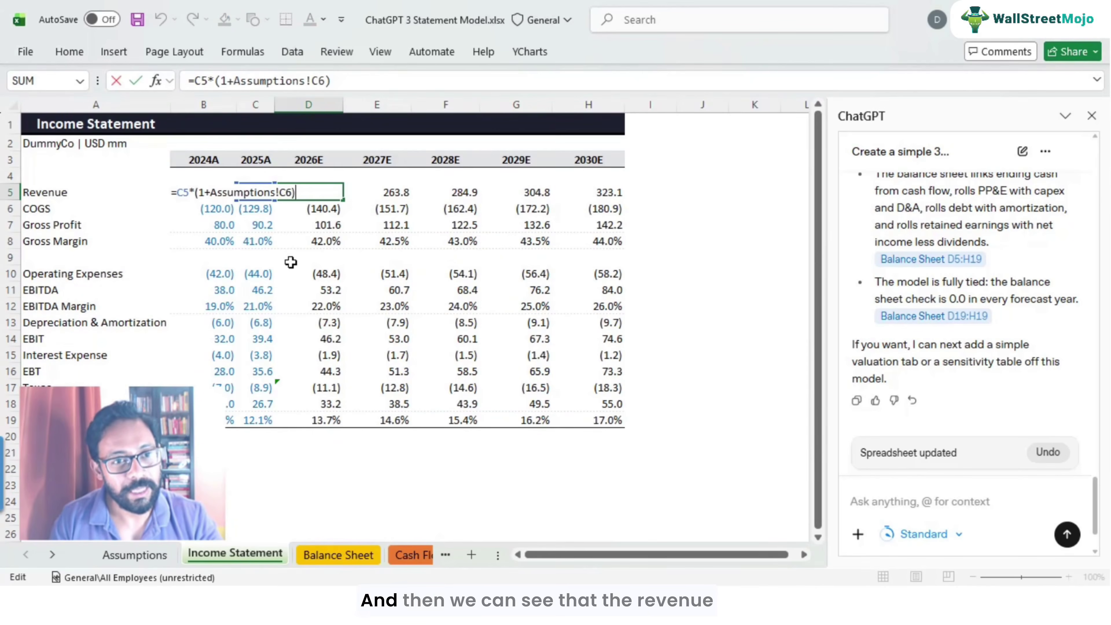
key(Escape)
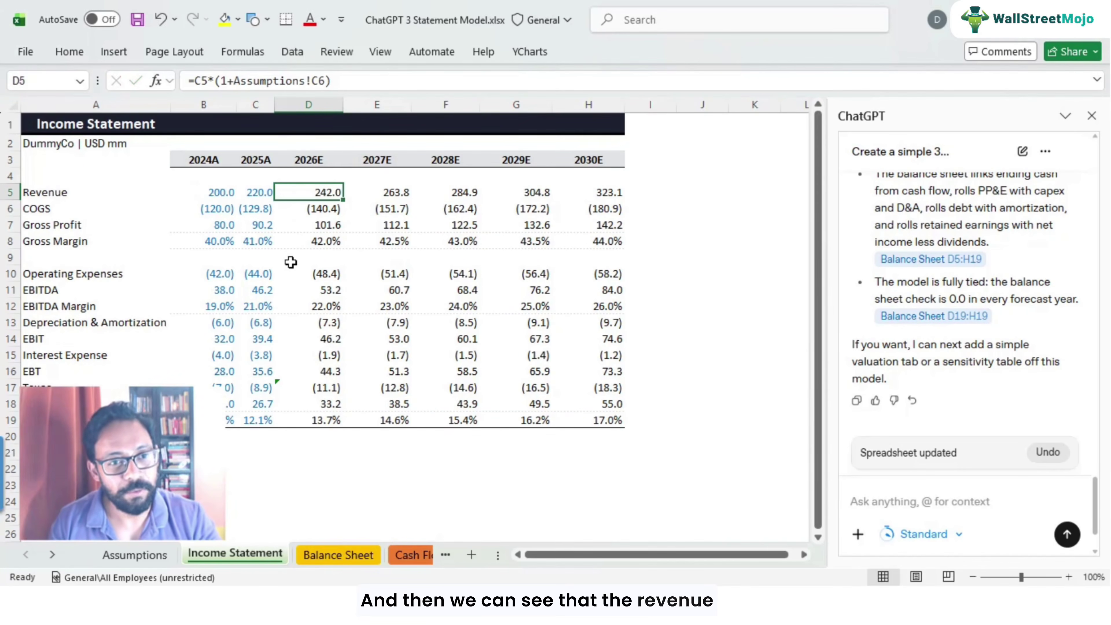
key(F2)
key(Escape)
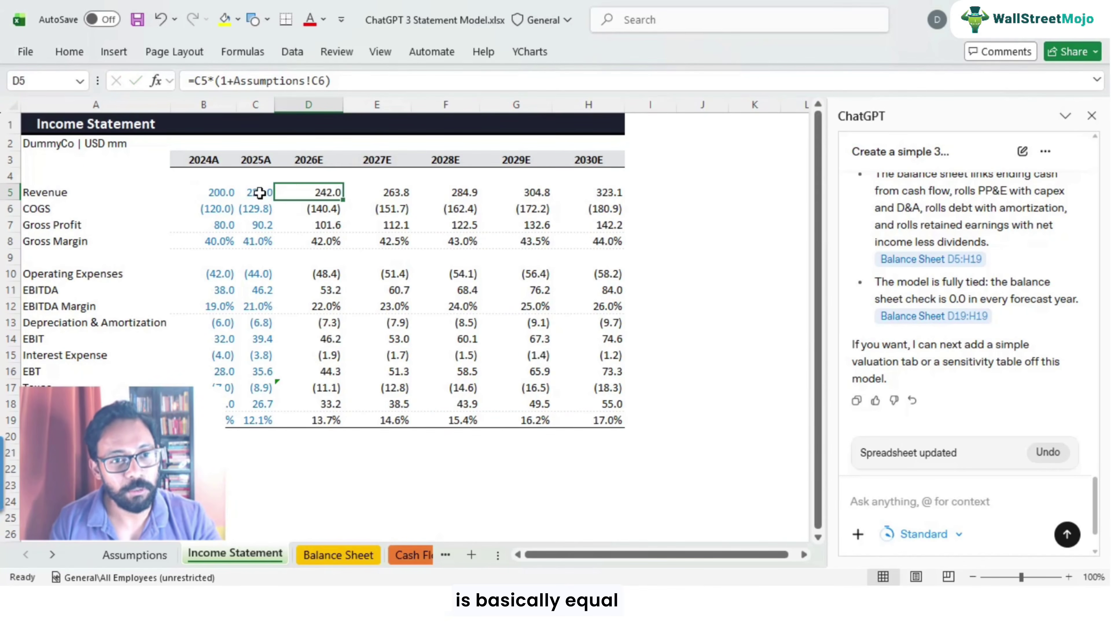
Trace the 2026E Revenue formula to the Revenue Growth rate in C6 of the Assumptions sheet
key(Left)
key(Right)
key(F2)
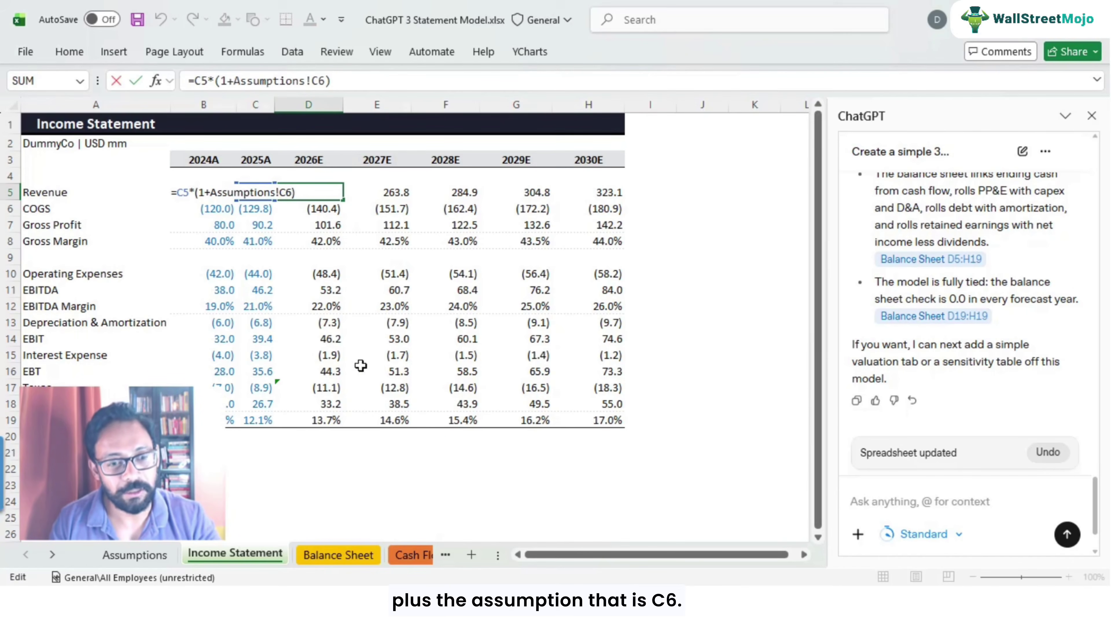
key(ctrl+bracketleft)
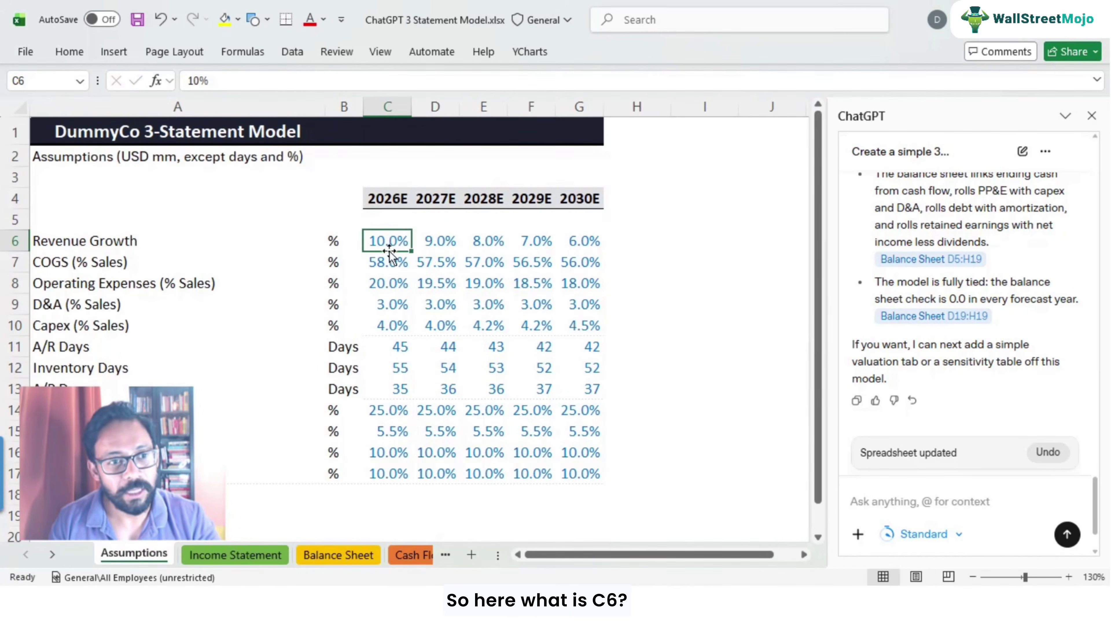
click(142, 240)
click(376, 241)
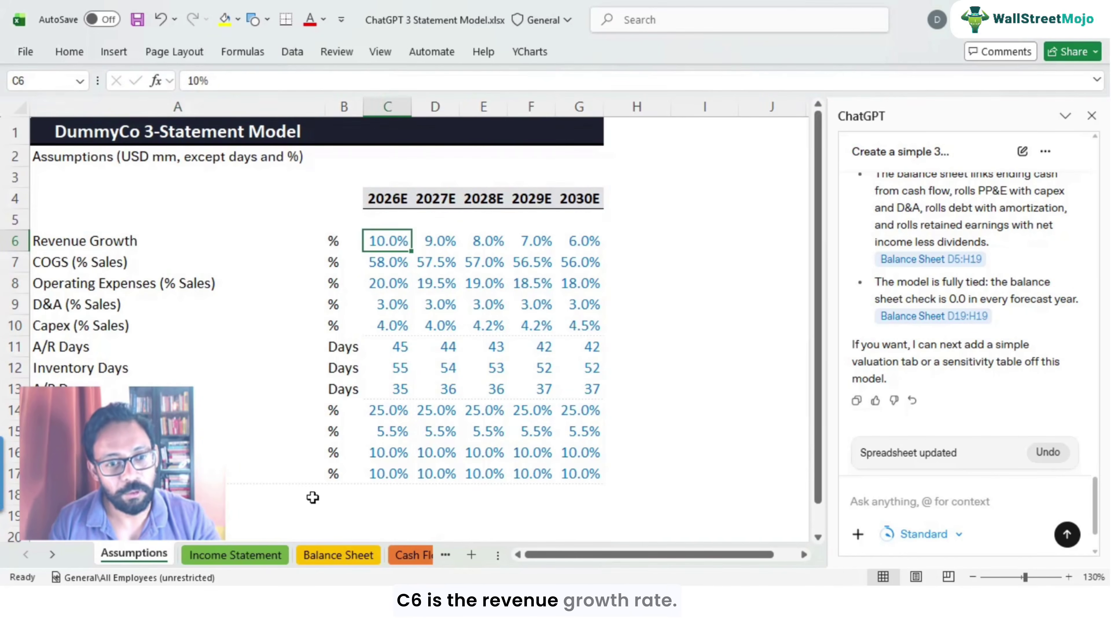
Return to the Income Statement and inspect the forecast Revenue formulas from 2027E onwards
click(263, 555)
key(Right)
key(F2)
key(Tab)
key(F2)
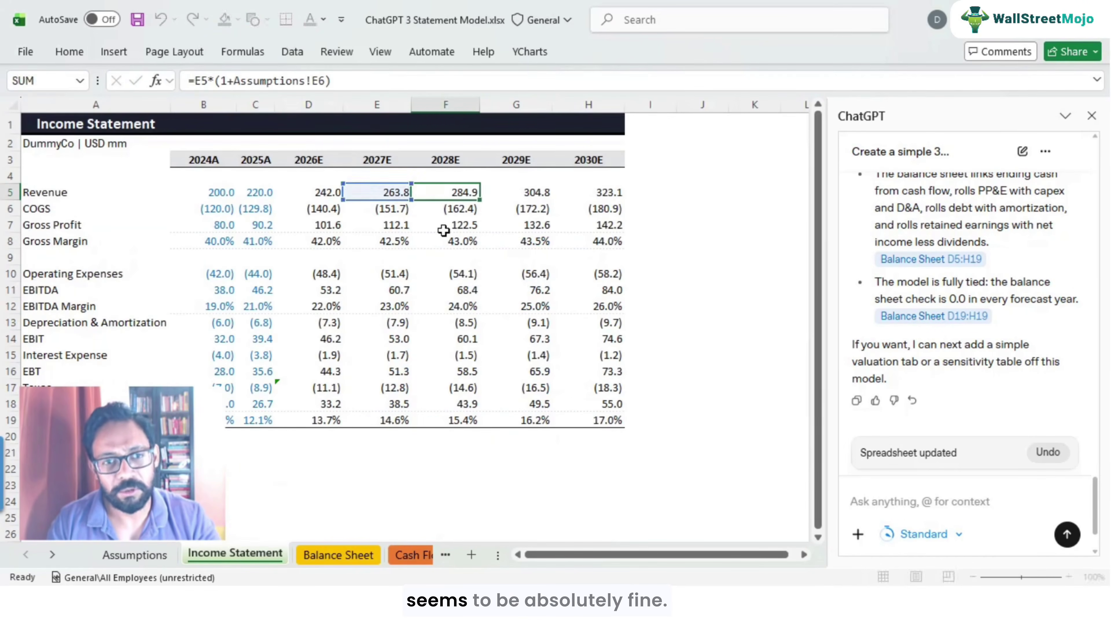
key(Tab)
key(Tab)
key(Tab)
Examine the historical COGS and Gross Profit entries in rows 6 and 7 for hard-coded numbers
key(Left)
key(Left)
key(Left)
key(Left)
key(Left)
key(Left)
key(Left)
key(Down)
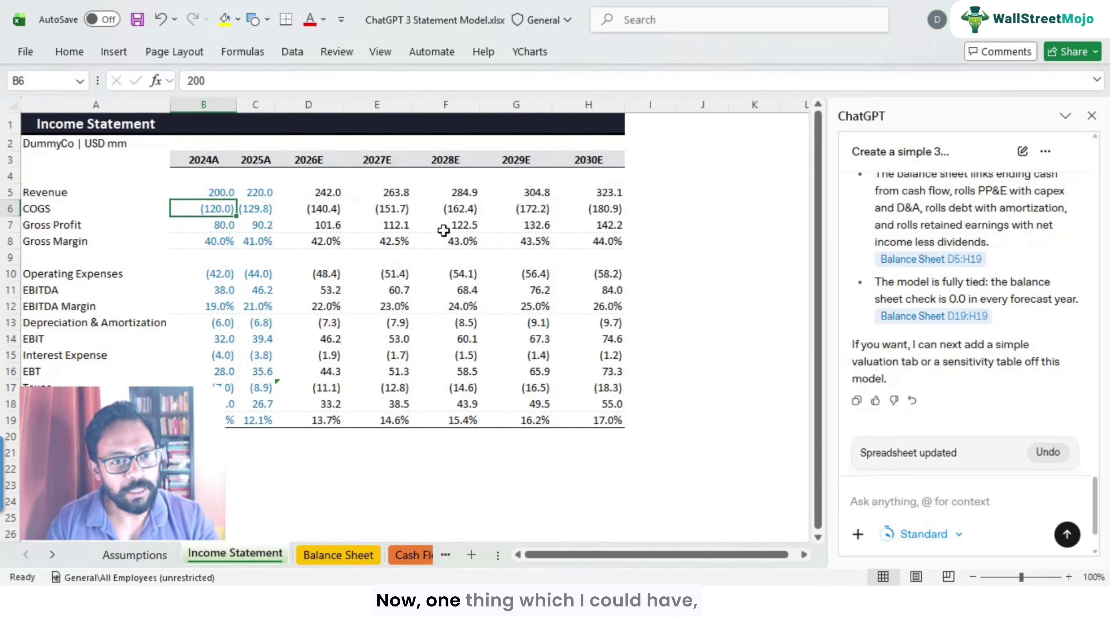
key(Down)
key(Right)
key(Left)
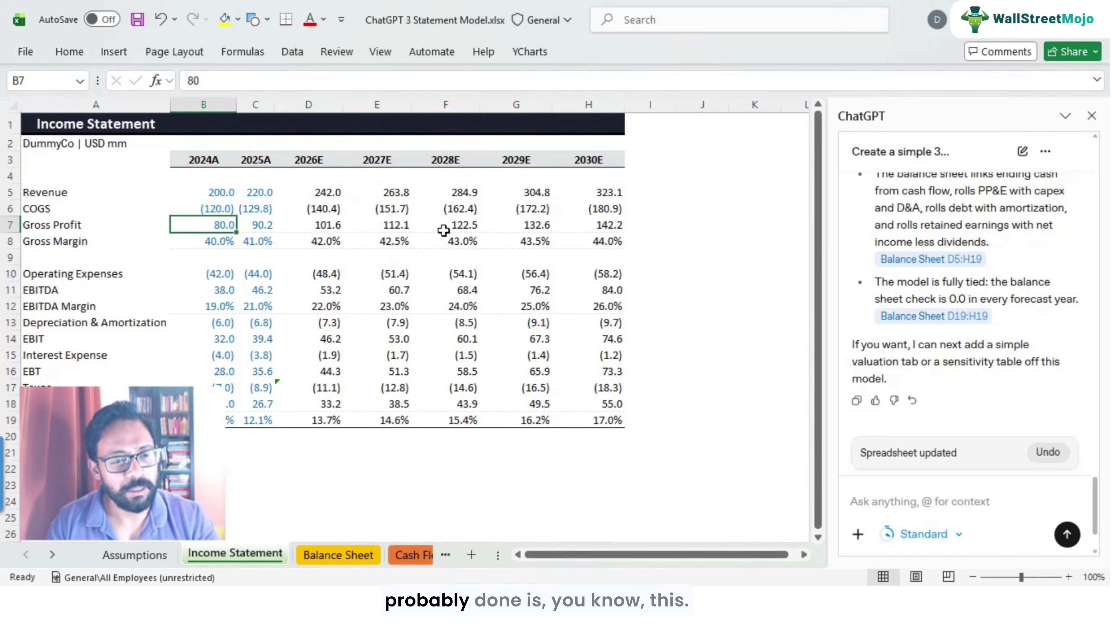
key(Right)
key(Left)
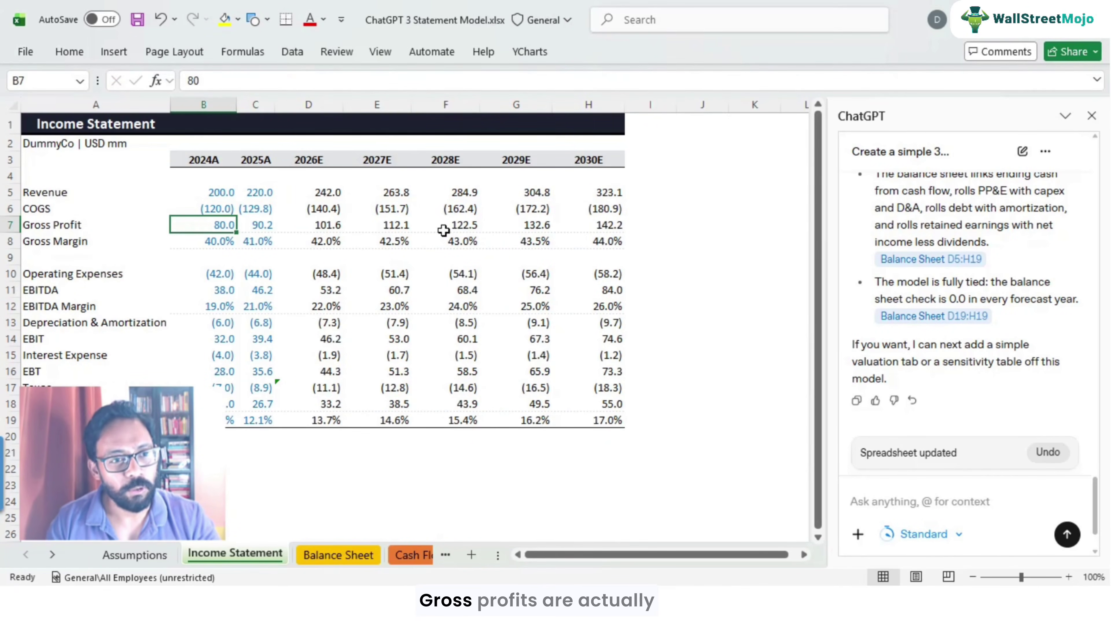
key(Right)
key(Right)
key(Left)
key(Left)
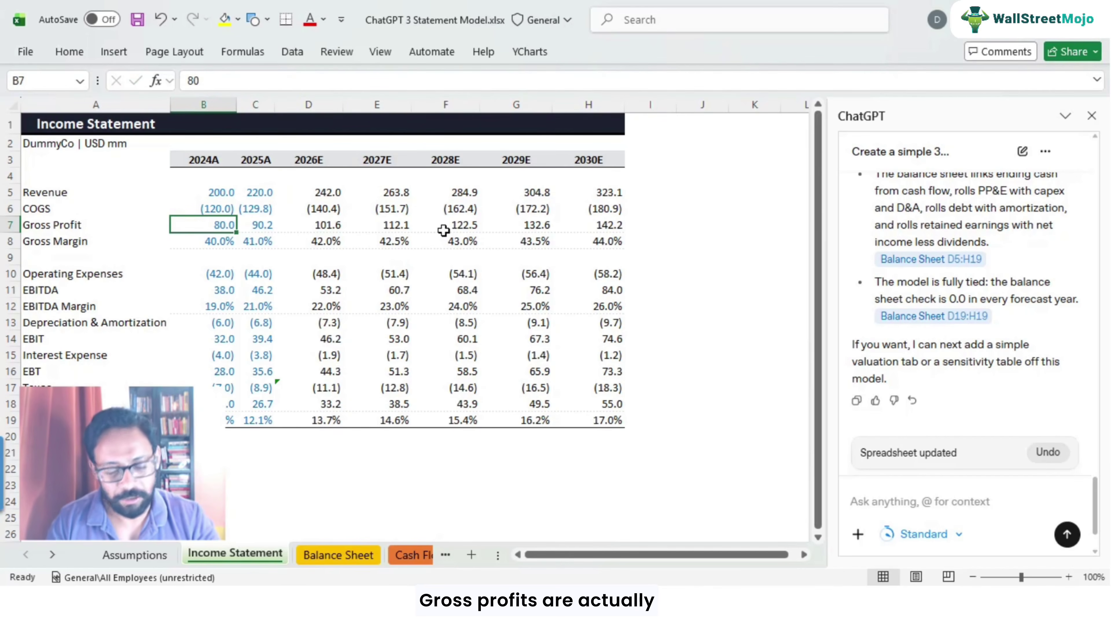
Replace the hard-coded 2024A Gross Profit in B7 with the formula =B5+B6
text(=)
key(Up)
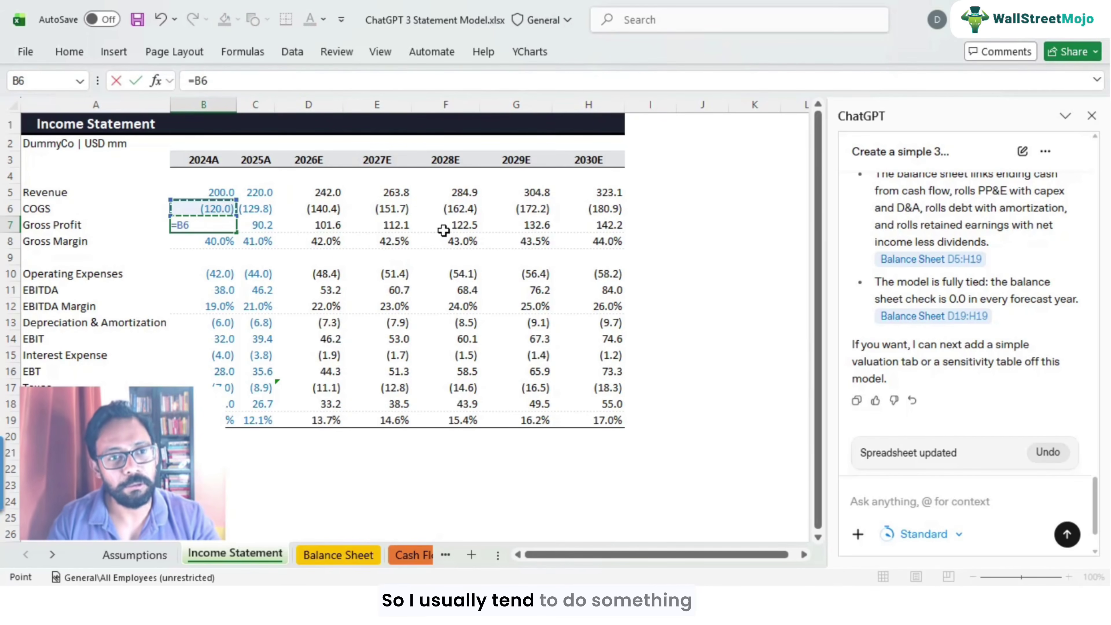
key(Up)
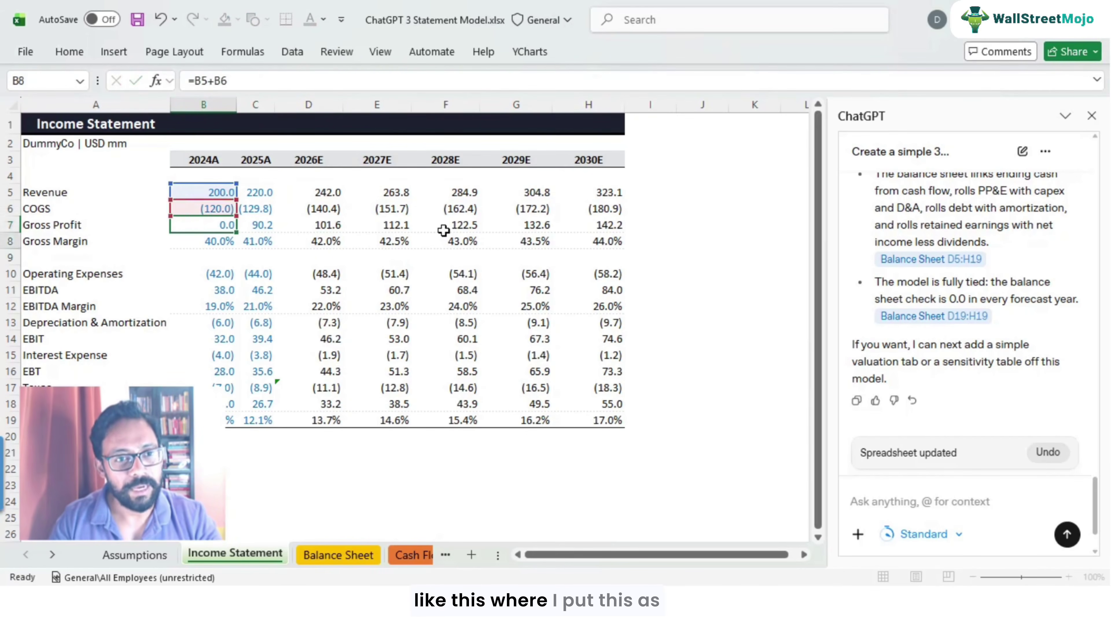
key(ctrl+Return)
Copy the 2024A Gross Profit formula into the 2025A cell and check the copied references
key(ctrl+c)
key(Right)
key(ctrl+v)
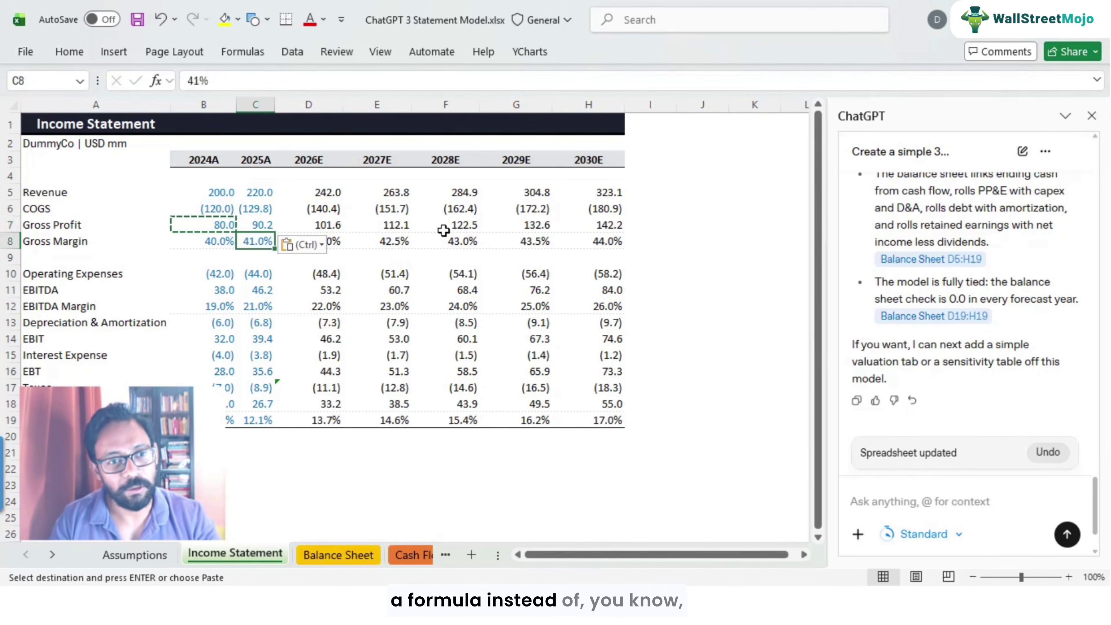
key(F2)
key(ctrl+Return)
key(Right)
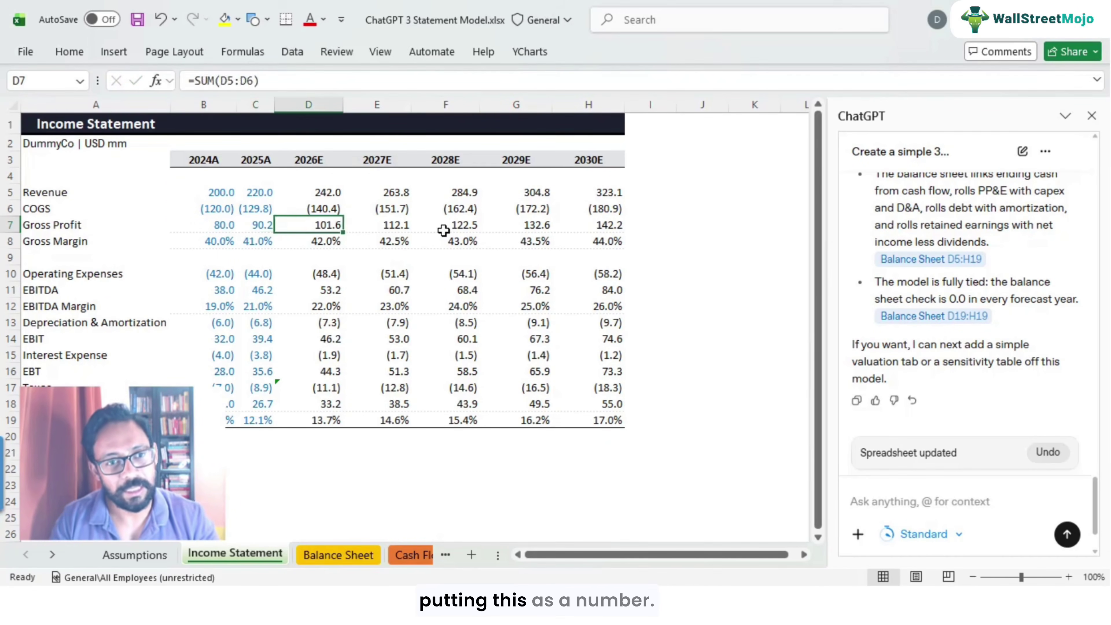
Copy the 2026E Gross Profit SUM formula into 2024A and 2025A and inspect the 2025A cell
key(ctrl+c)
key(Left)
key(shift+Left)
key(ctrl+v)
key(Down)
key(Up)
key(F2)
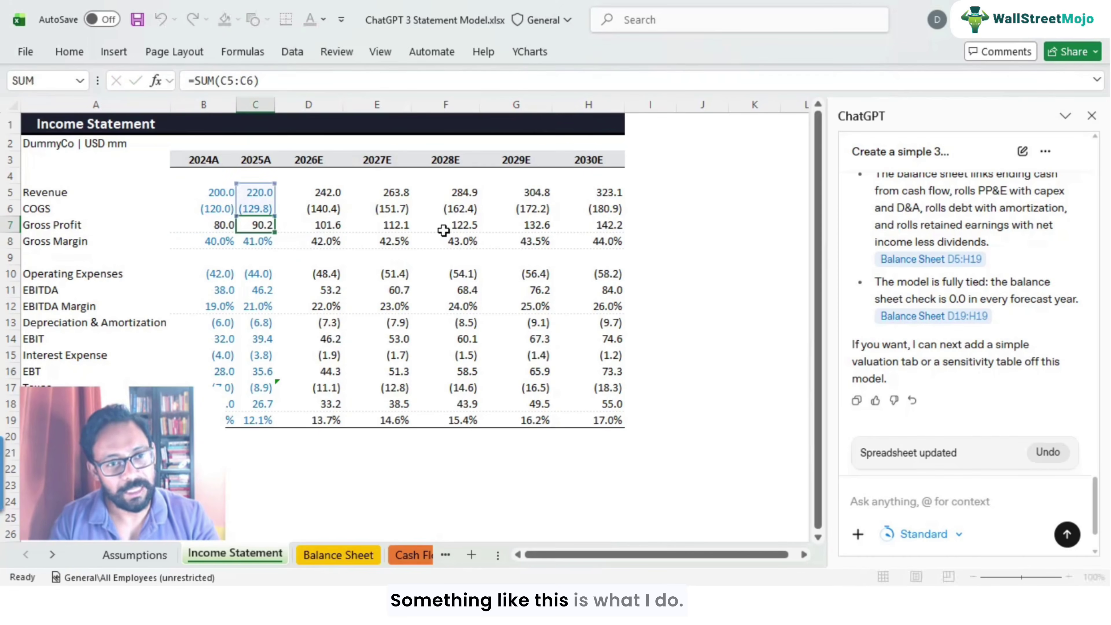
Undo the pasted Gross Profit formulas until 2025A is a constant again
key(Escape)
key(Left)
key(Right)
key(Right)
key(ctrl+c)
key(Left)
key(shift+Left)
key(ctrl+v)
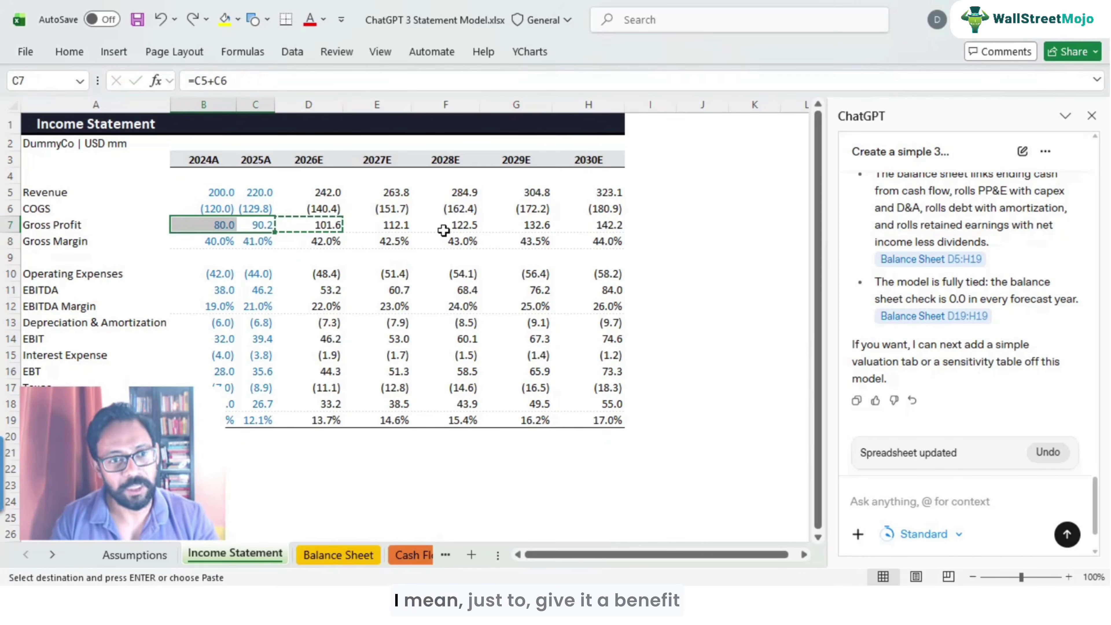
key(ctrl+c)
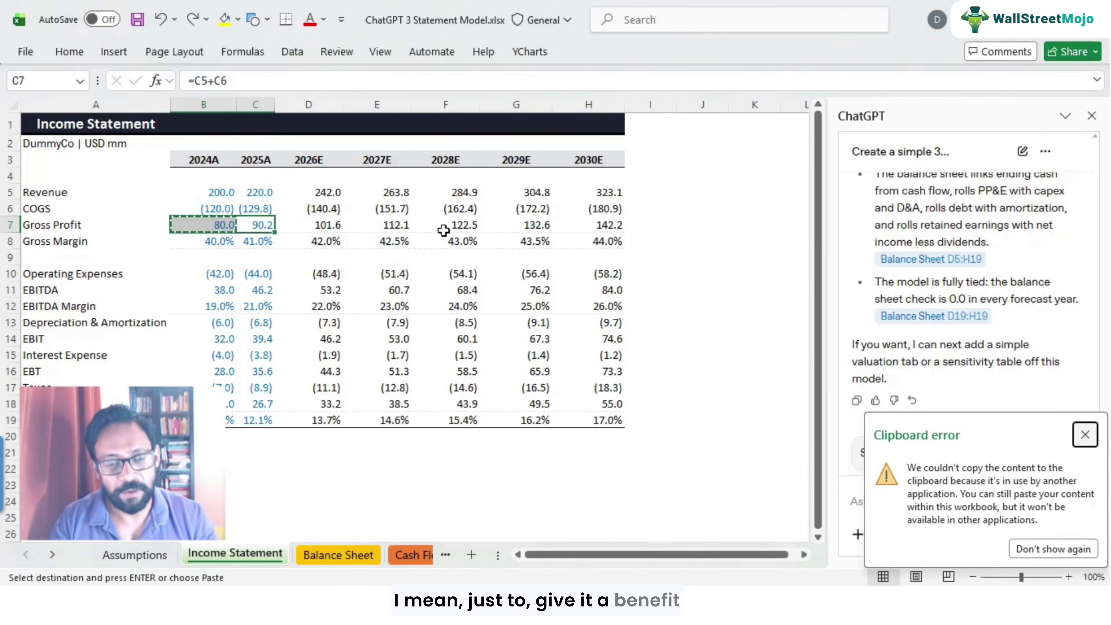
key(ctrl+shift+v)
key(Left)
key(Right)
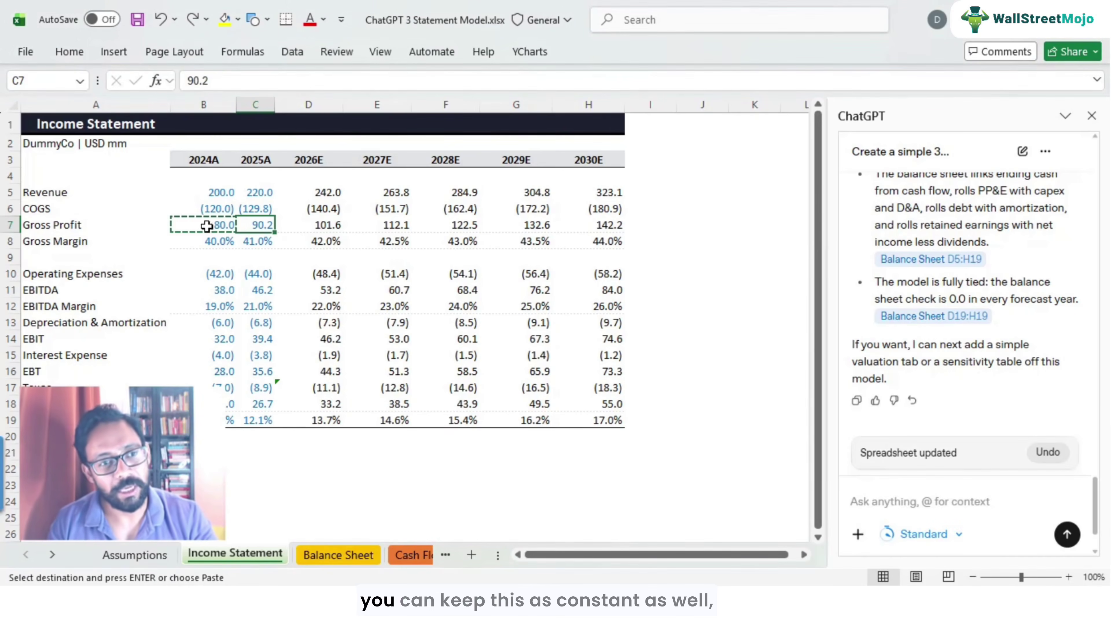
Compare the 2024A Gross Profit cell with the 2026E Gross Profit formula
click(206, 224)
click(286, 226)
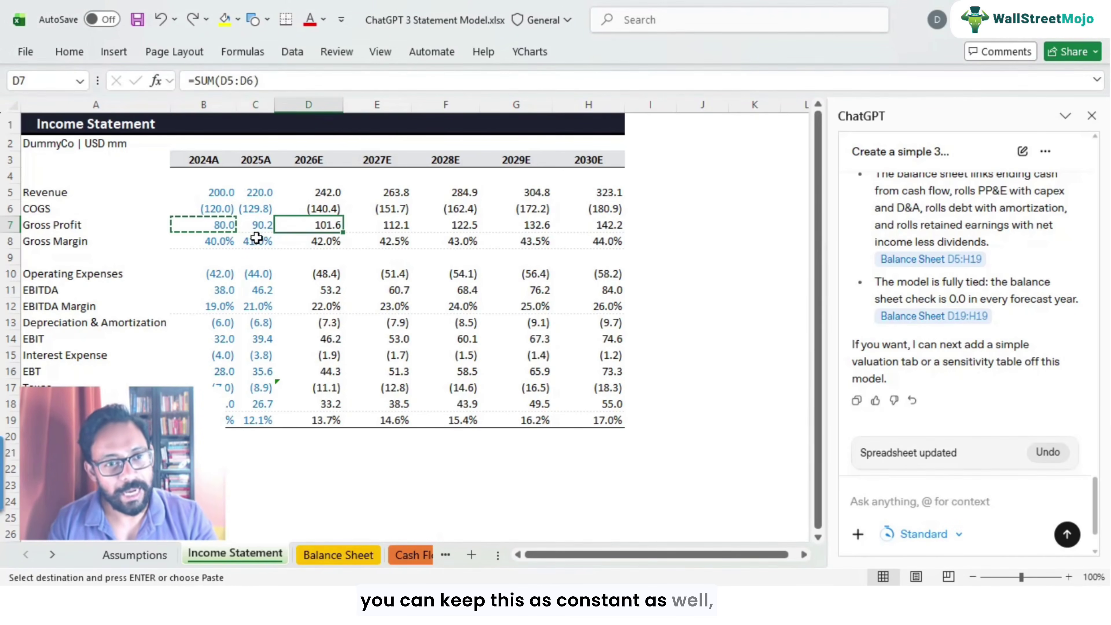
key(Left)
key(Left)
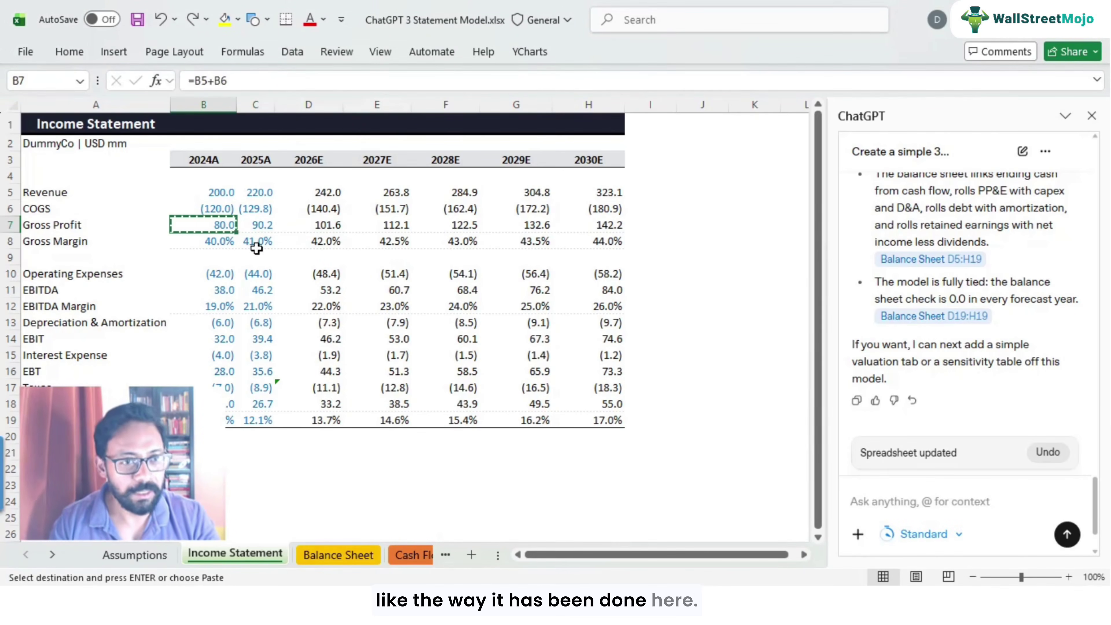
Examine whether the 2024A and 2025A Gross Margin cells hold constants or formulas
key(Down)
key(Escape)
key(Right)
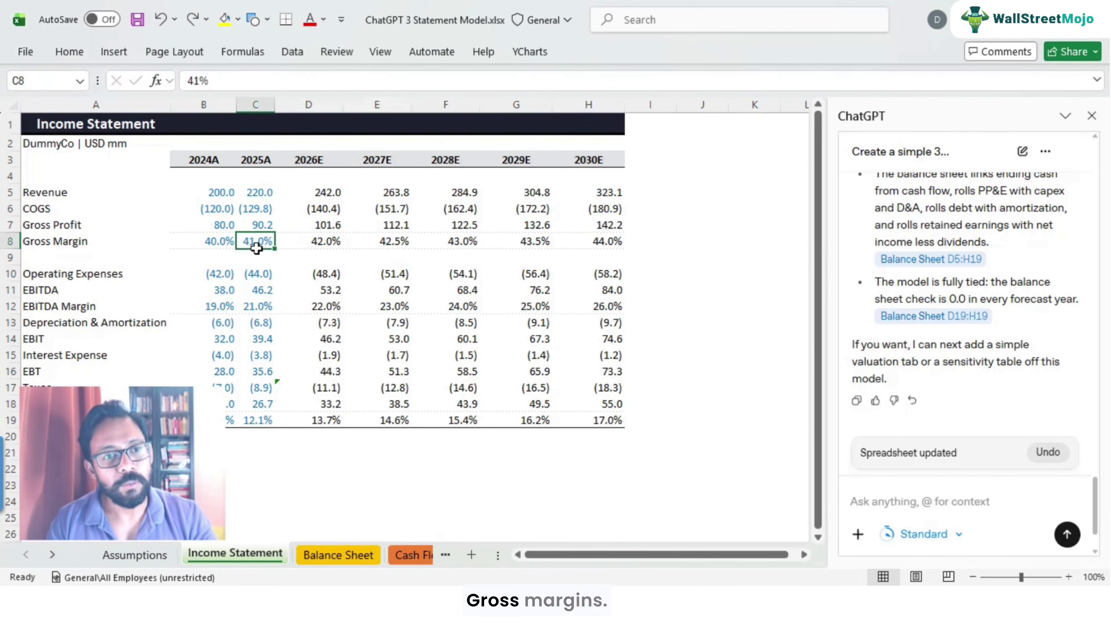
key(Right)
key(Left)
key(Left)
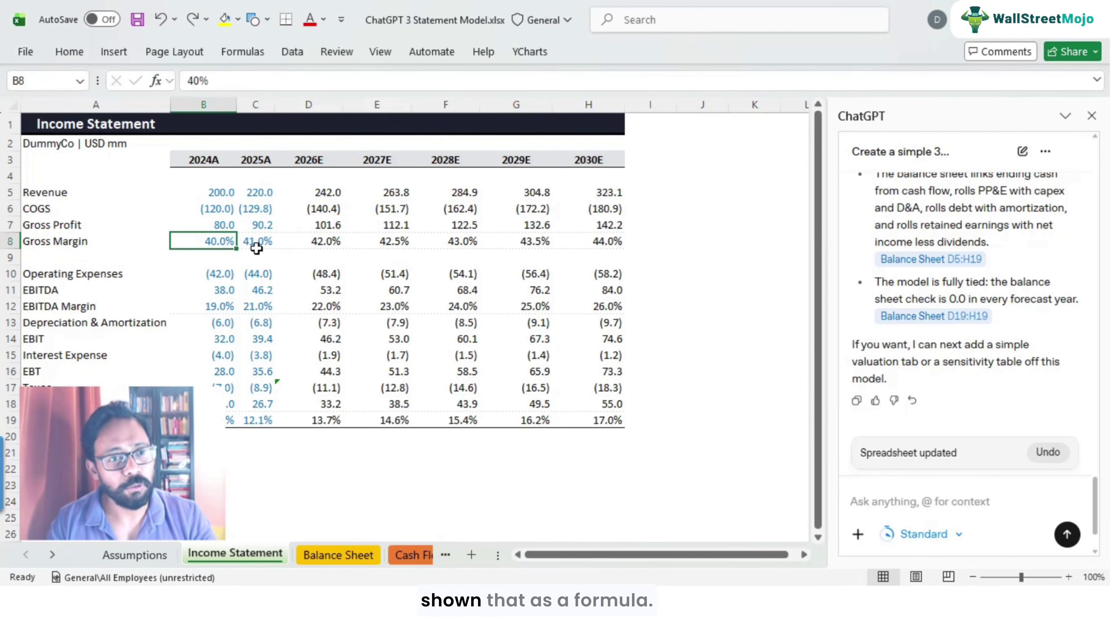
key(Right)
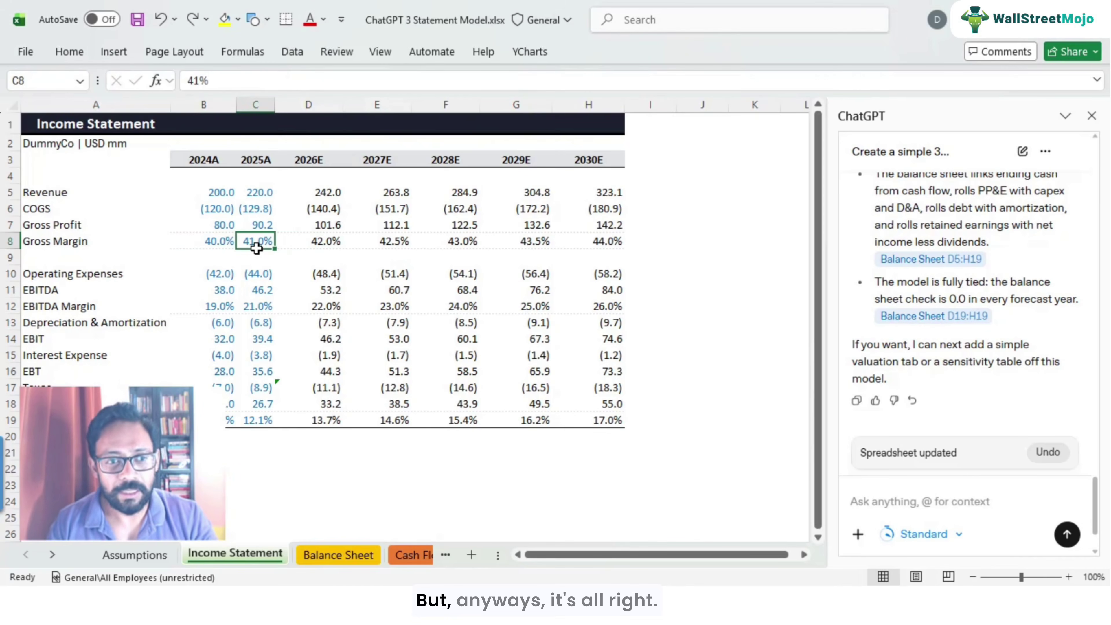
key(Down)
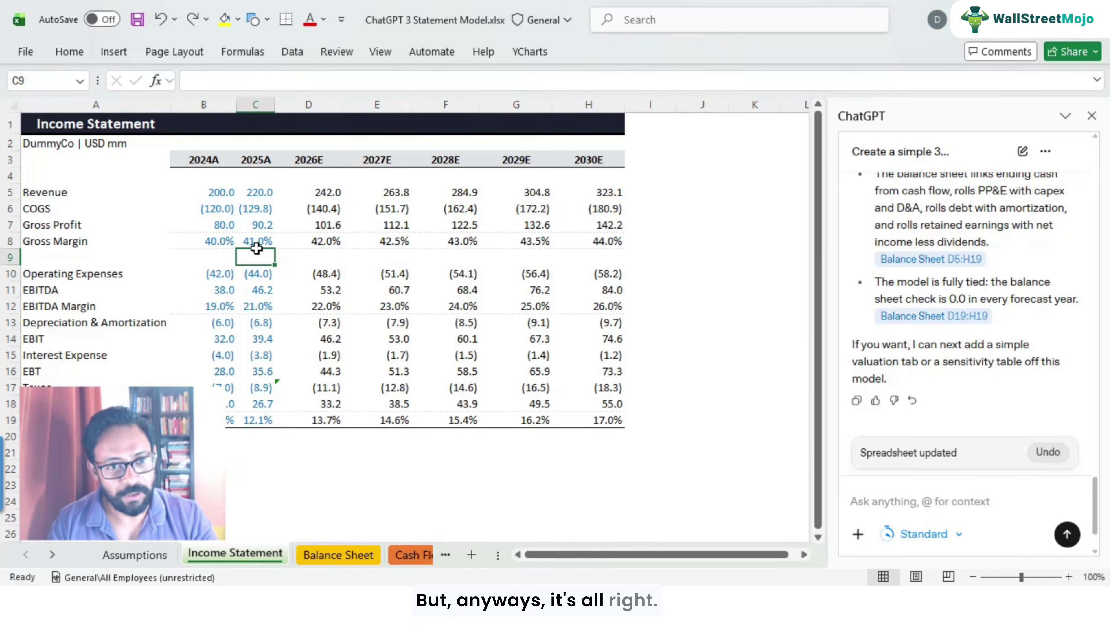
Test the 2025A Gross Margin in C8 by calculating =C7/C5, then restore the hard-coded percentage
text(=)
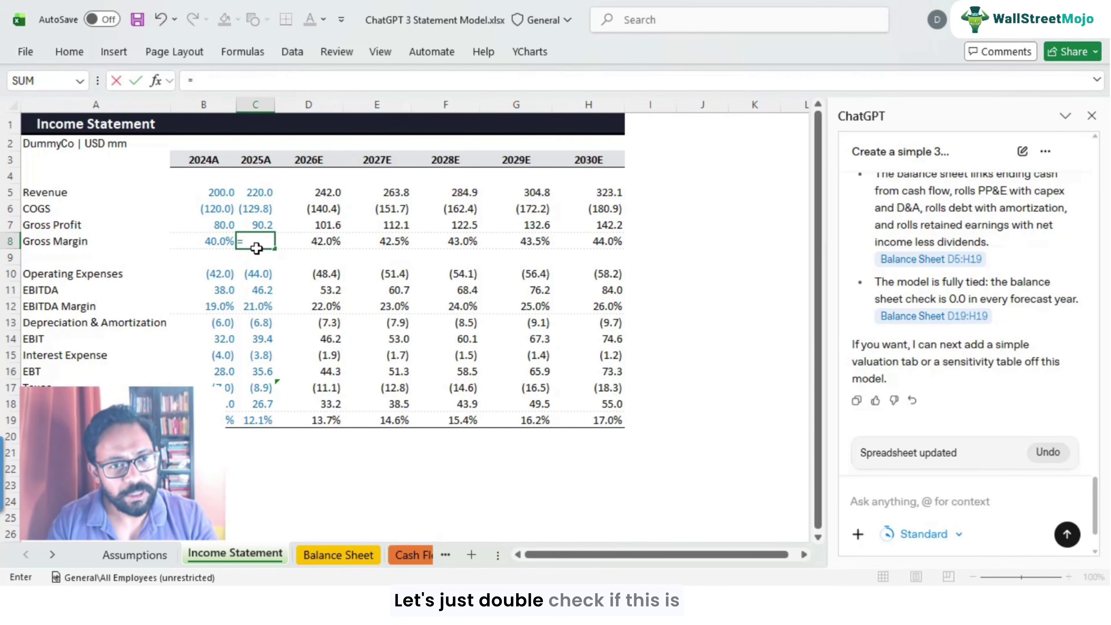
key(Up)
text(/)
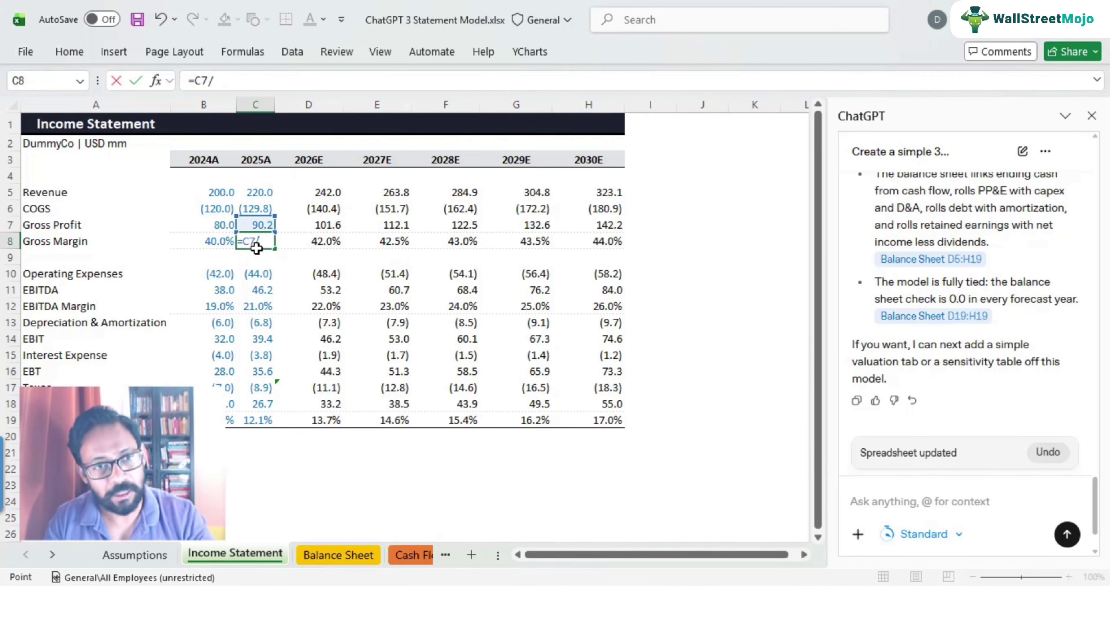
key(Up)
key(Up)
key(Up)
key(Return)
key(Up)
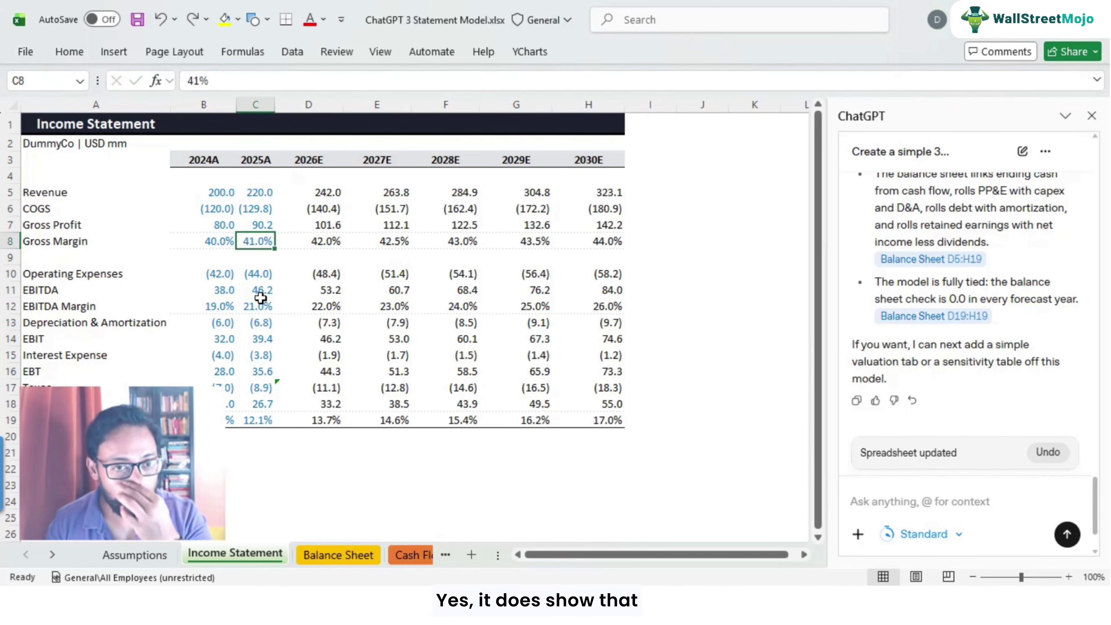
Spot-check the historical 2024A and 2025A income statement cells, from Revenue down to row 18, for hard-coded values
click(261, 280)
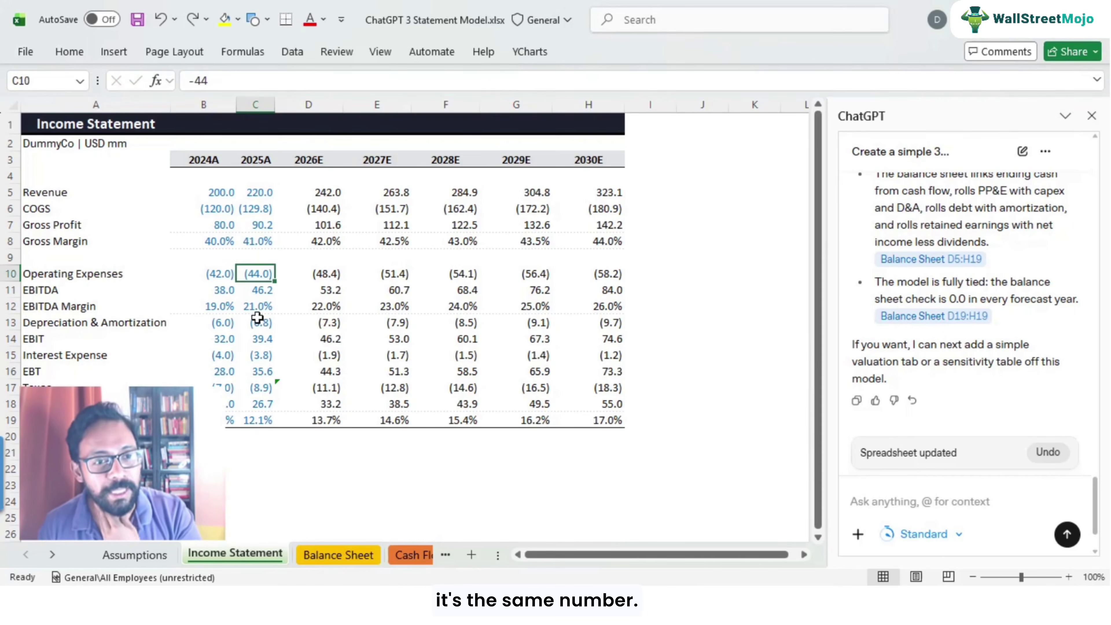
click(259, 404)
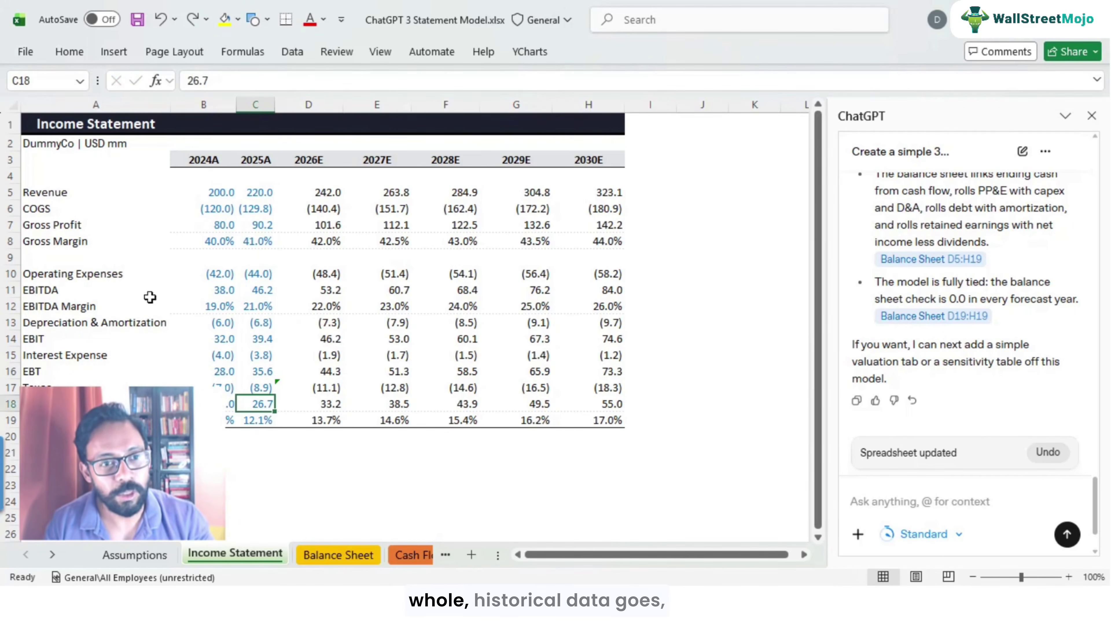
click(199, 210)
click(199, 193)
click(200, 355)
click(205, 404)
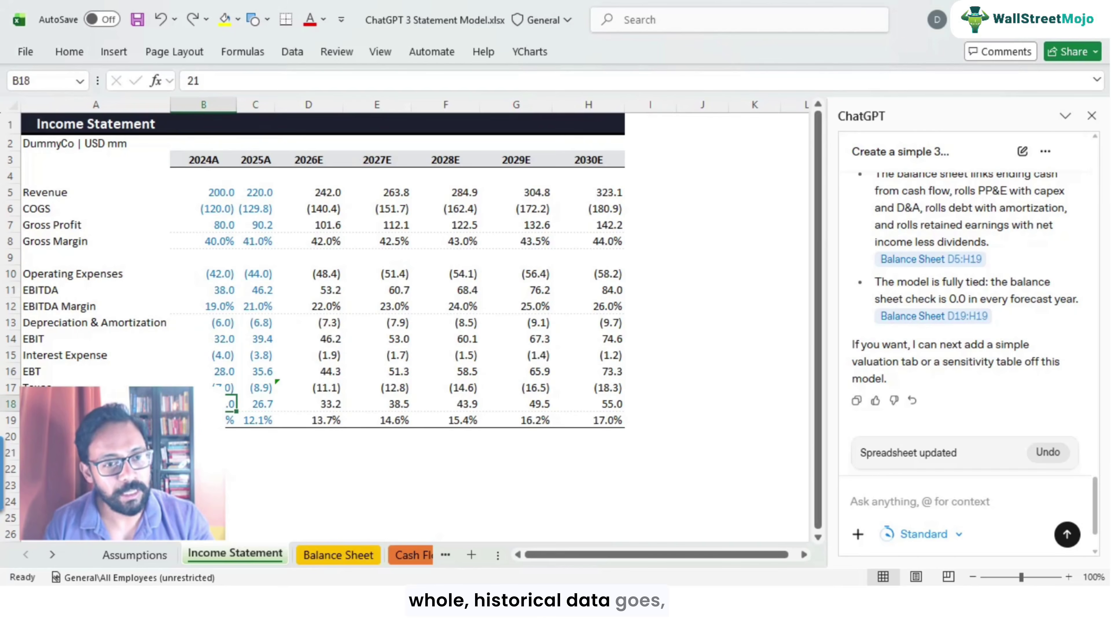
Check the 2026E Revenue and COGS formulas on the Income Statement against the 2026E COGS (% Sales) assumption
click(324, 191)
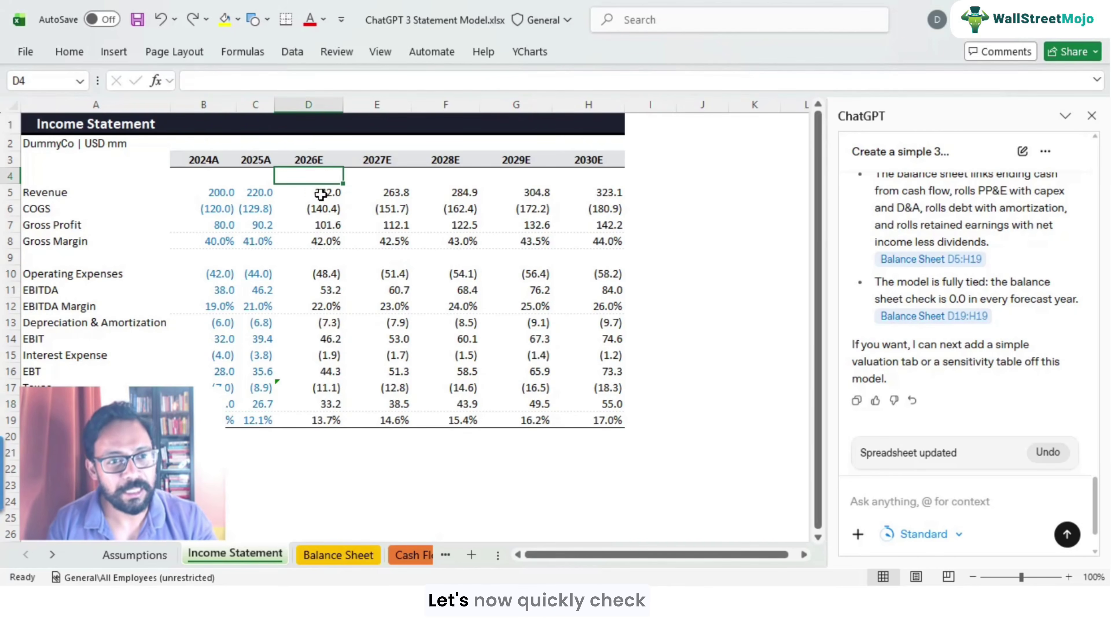
click(329, 210)
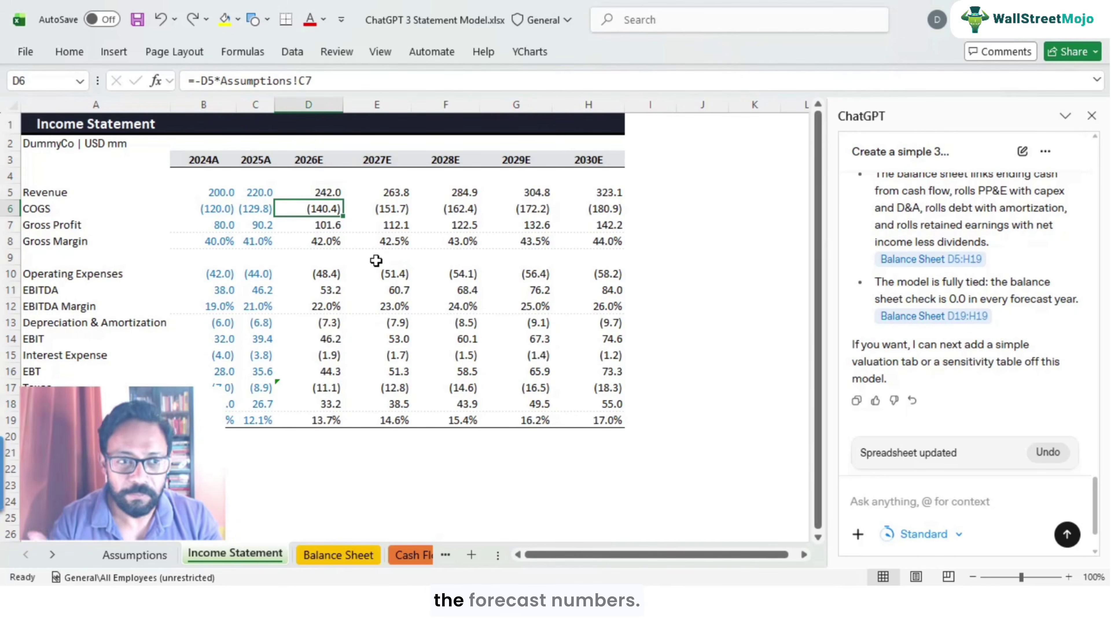
key(F2)
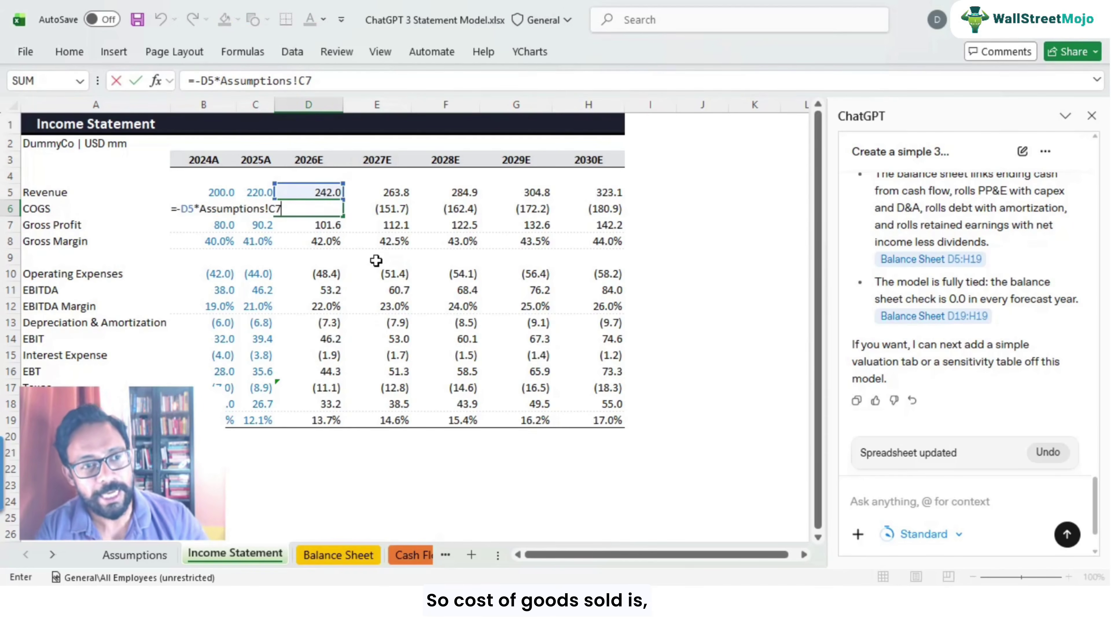
key(Escape)
click(329, 195)
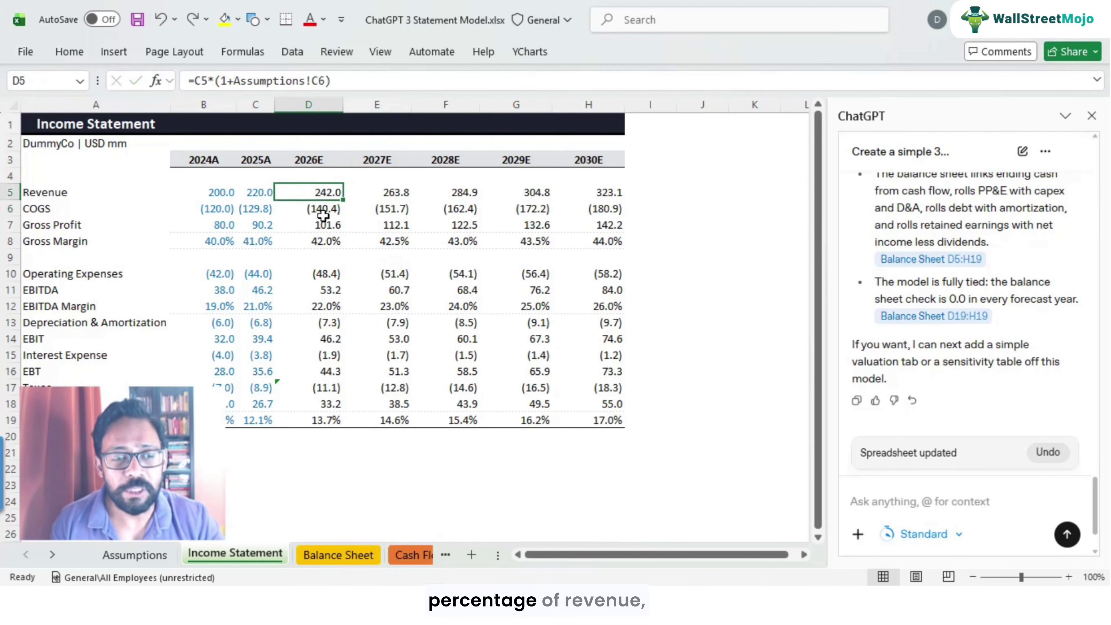
click(322, 214)
click(153, 555)
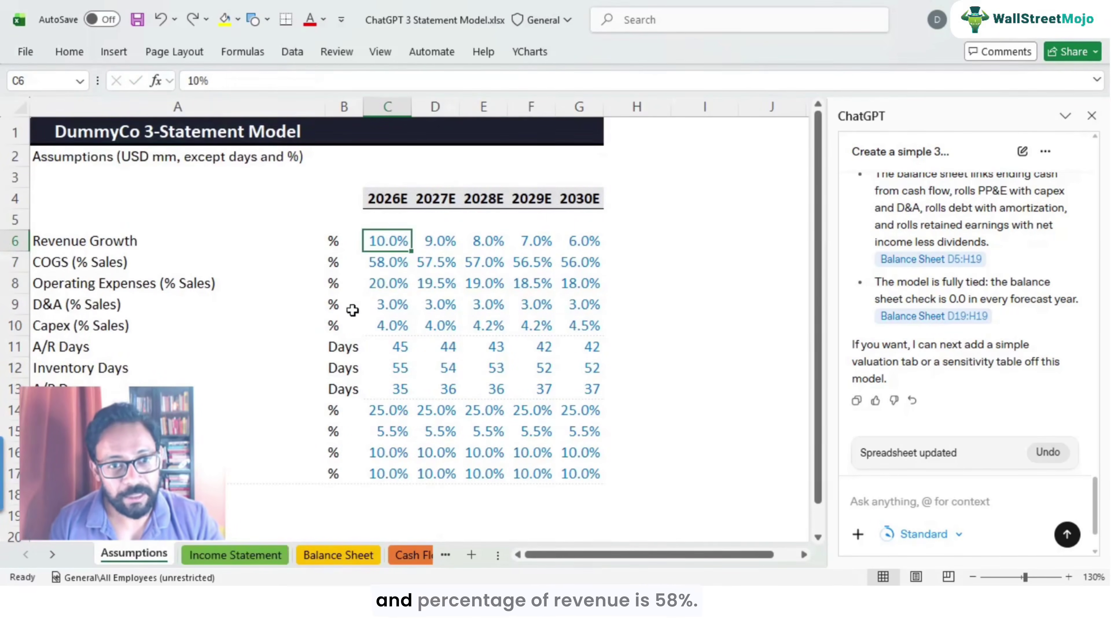
click(392, 268)
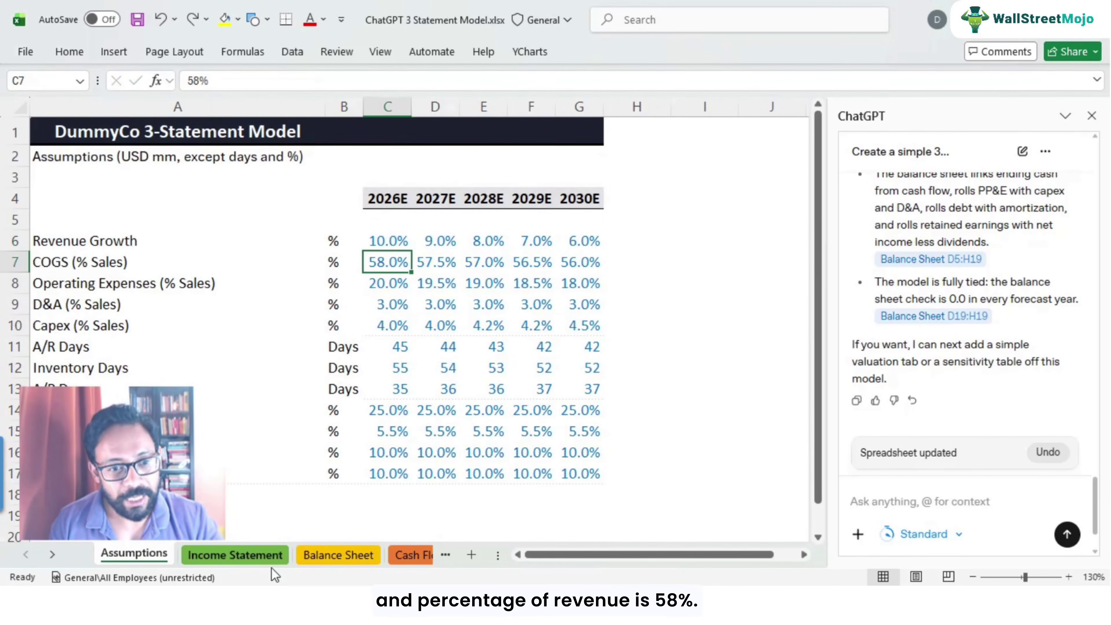
click(235, 554)
key(F2)
key(Escape)
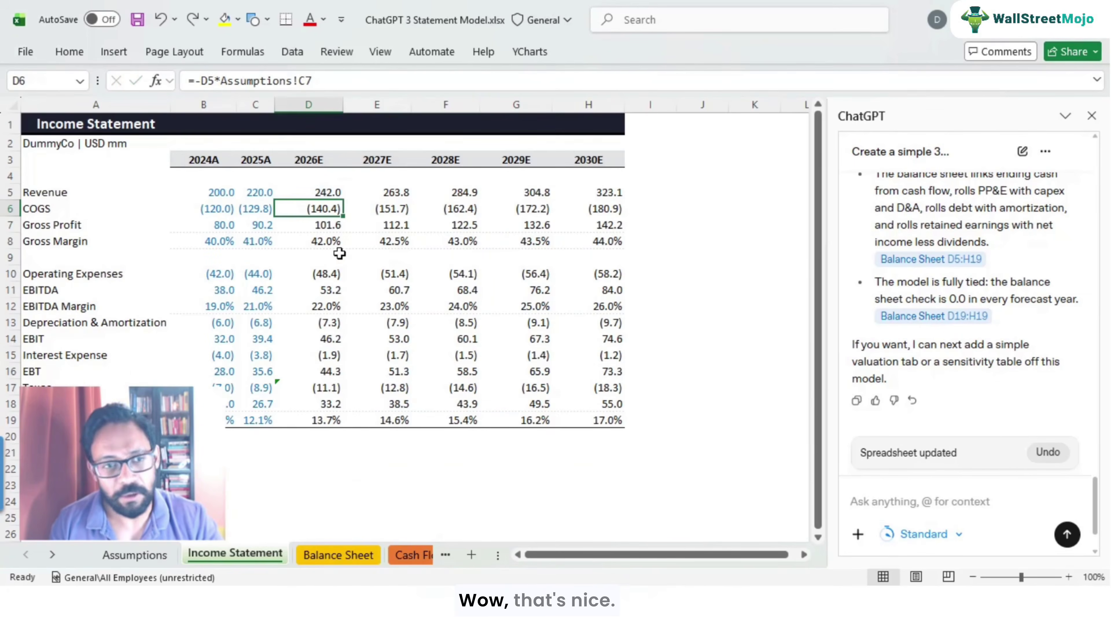
Inspect which cells the 2026E Gross Profit and Gross Margin formulas reference
key(Down)
key(F2)
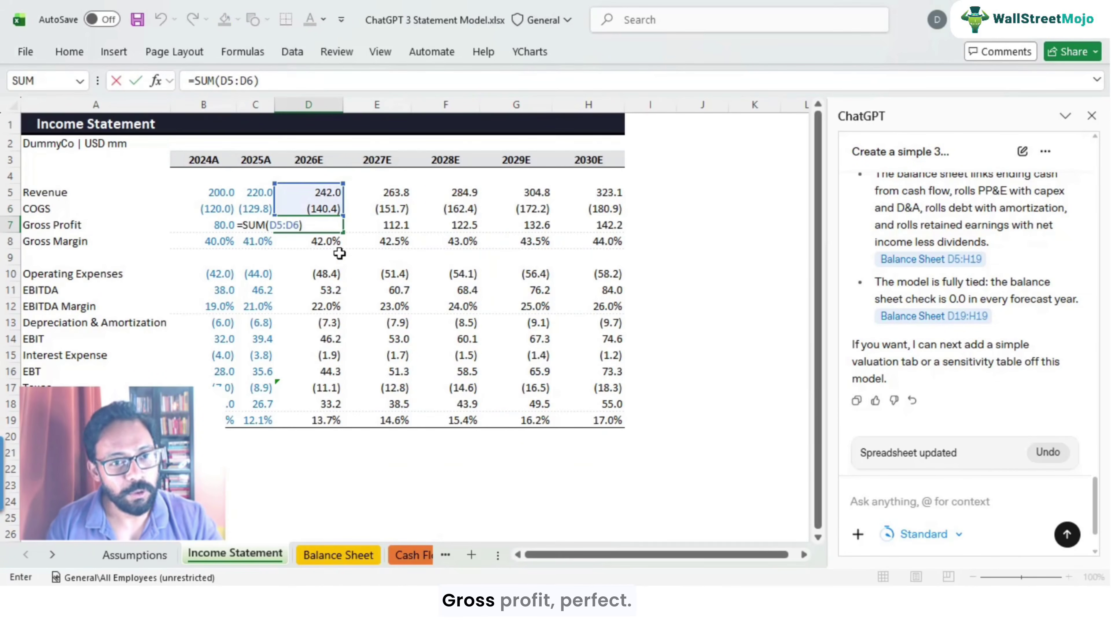
key(Escape)
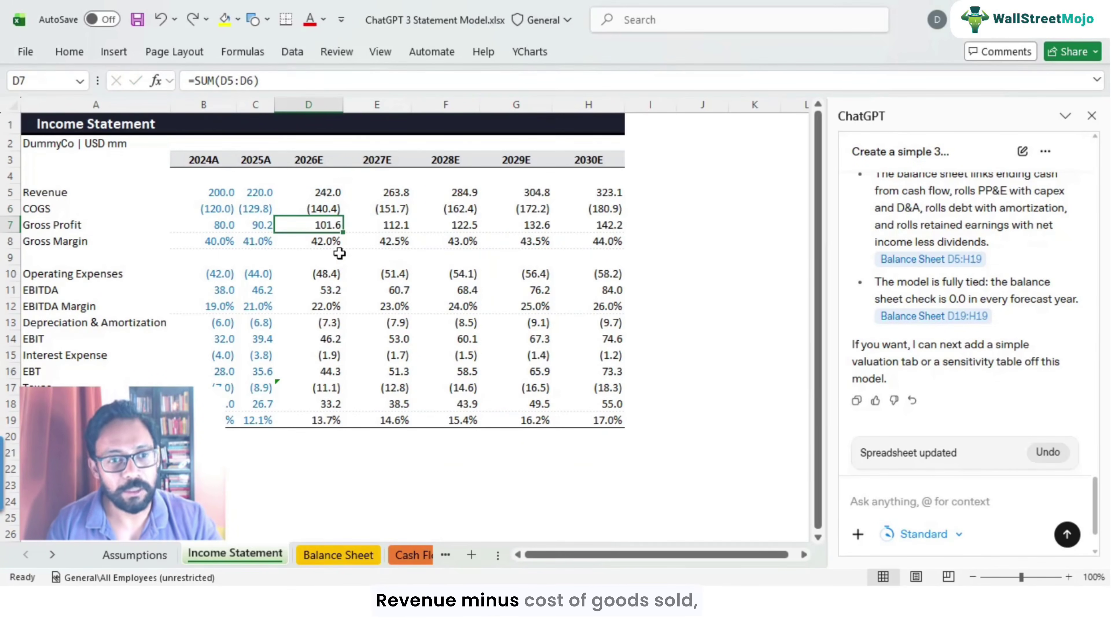
key(Down)
key(F2)
key(Escape)
Check the 2026E Operating Expenses formula against the Operating Expenses (% Sales) assumption for that year
key(Down)
key(Down)
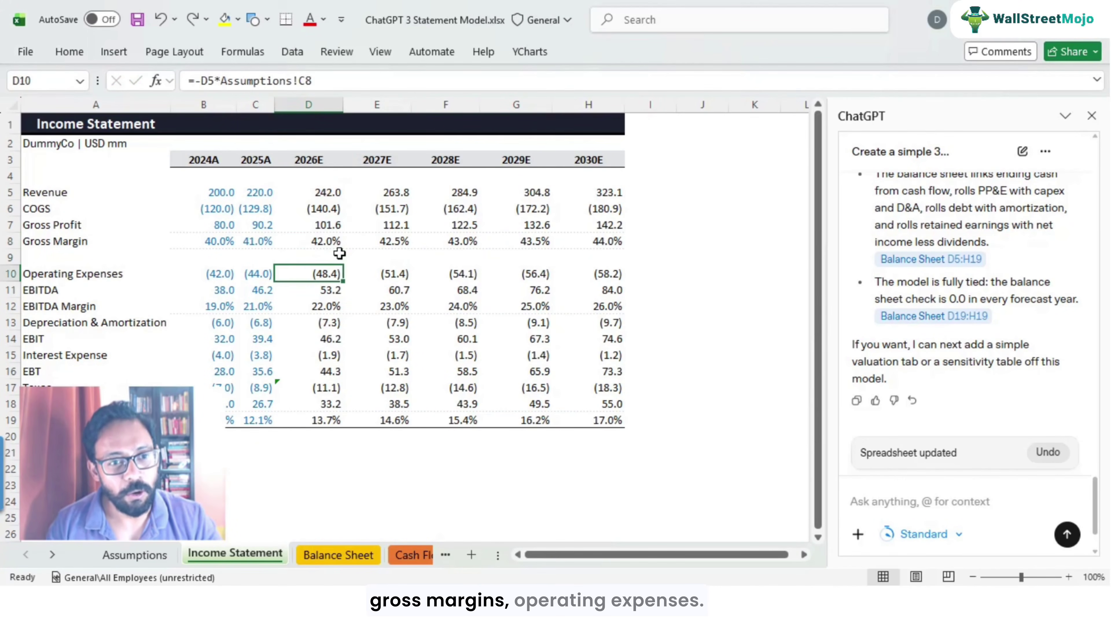
key(F2)
key(Escape)
click(135, 554)
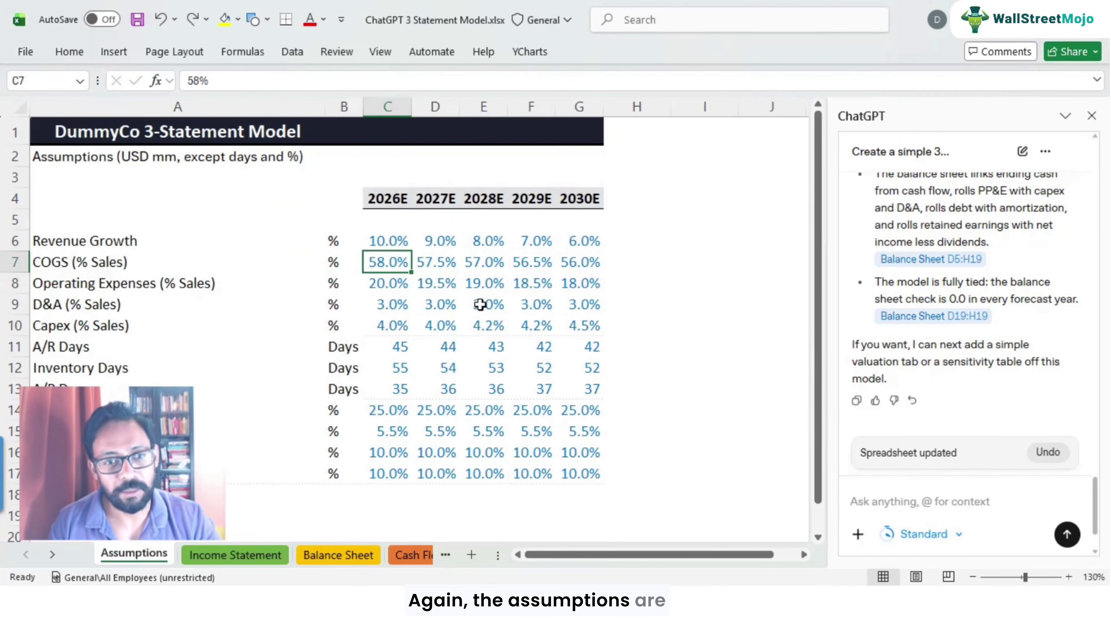
click(378, 287)
click(235, 555)
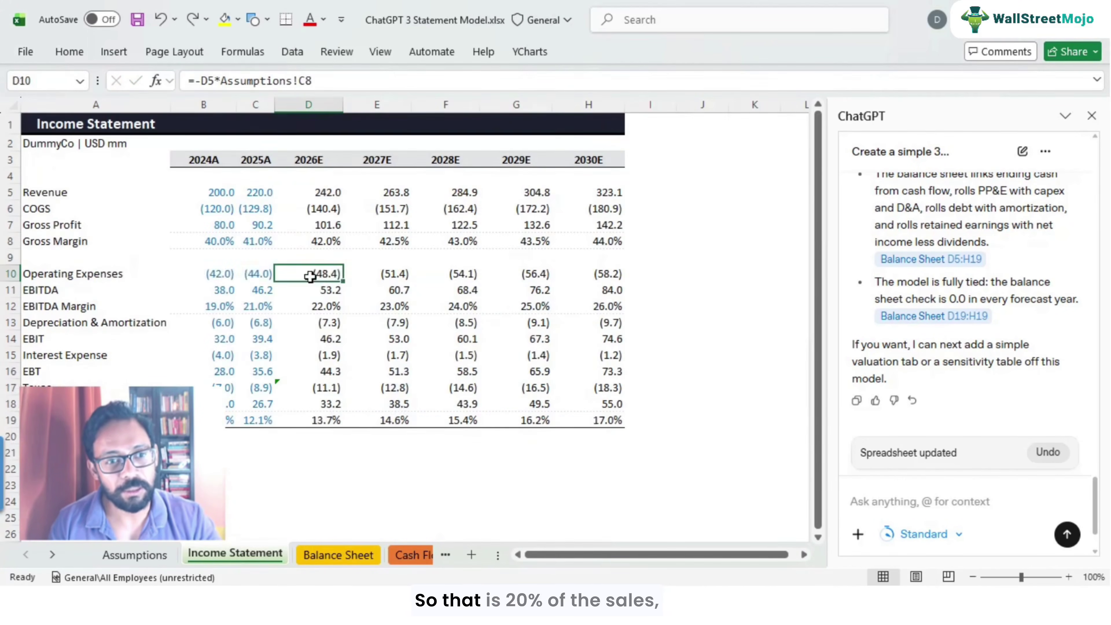
key(F2)
key(Escape)
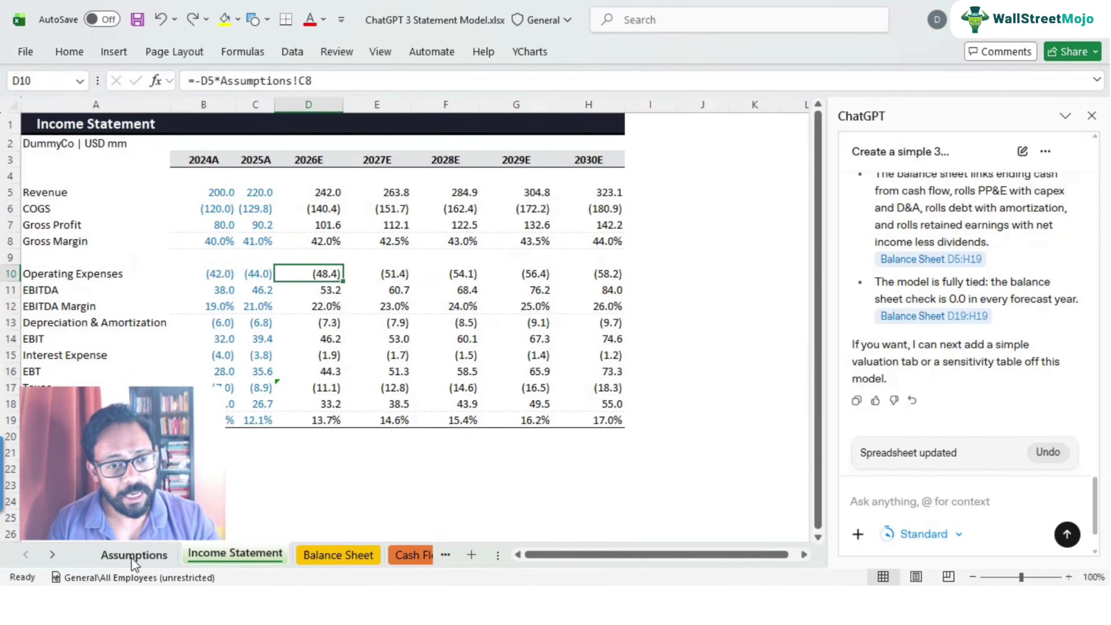
View the 2026E D&A (% Sales) assumption and the 2026E Depreciation & Amortization formula that uses it
click(136, 554)
click(393, 309)
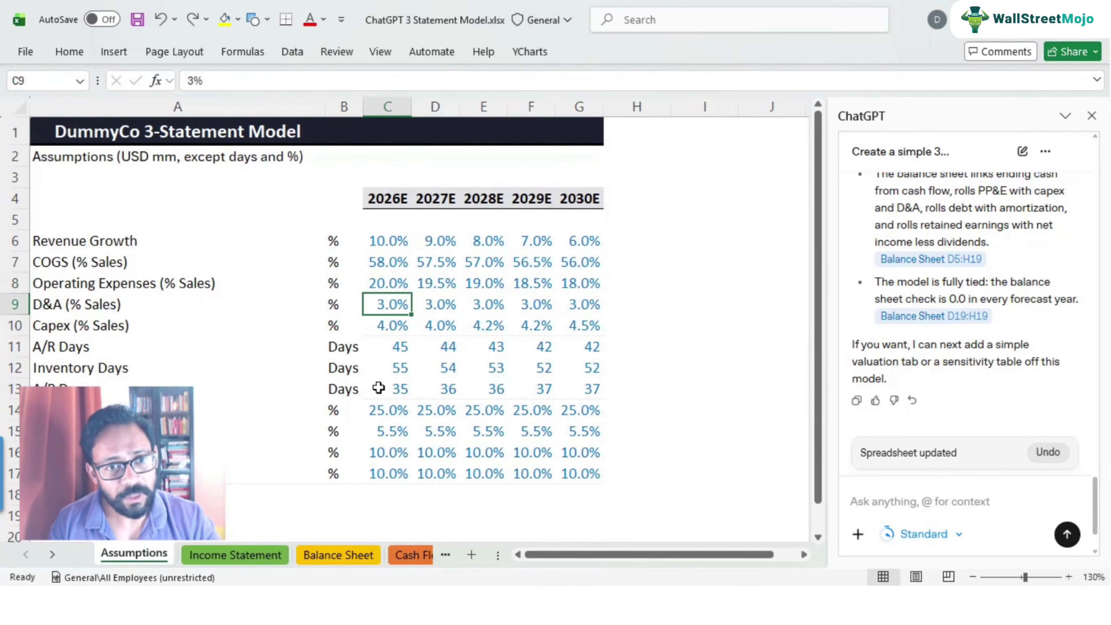
click(248, 553)
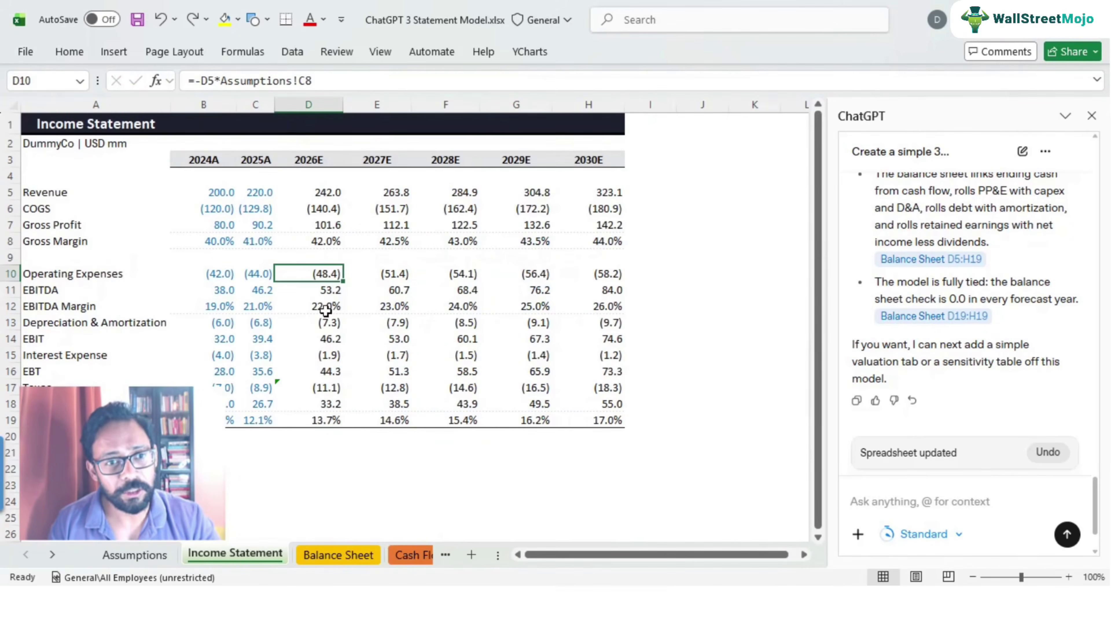
click(326, 292)
double_click(322, 322)
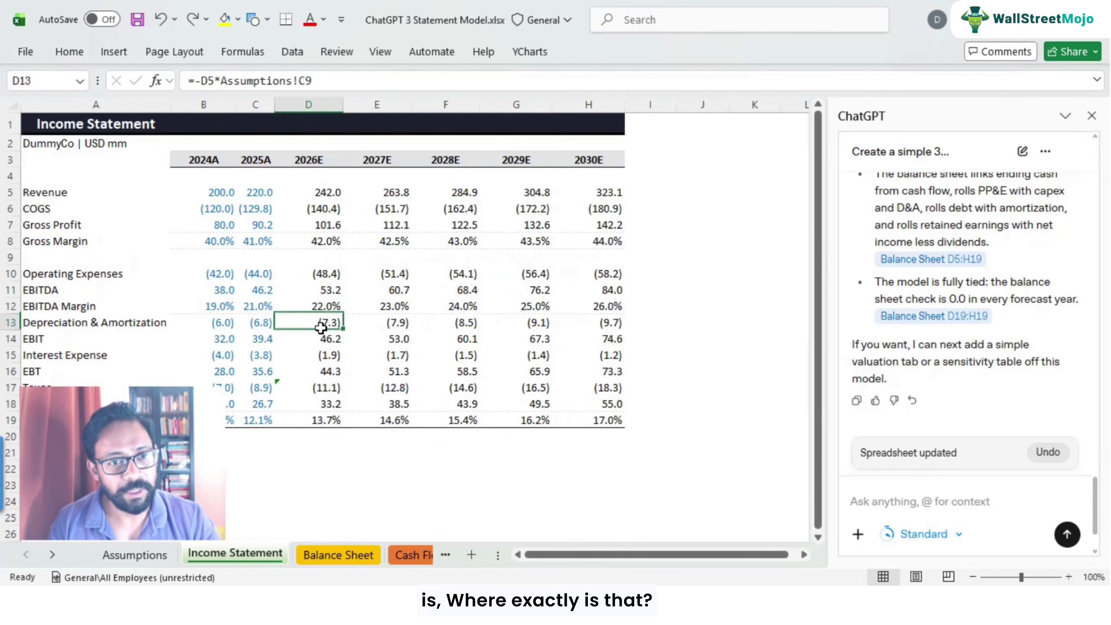
key(Escape)
Trace the 2026E EBITDA formula back to the Gross Profit and Operating Expenses cells
key(Up)
key(Up)
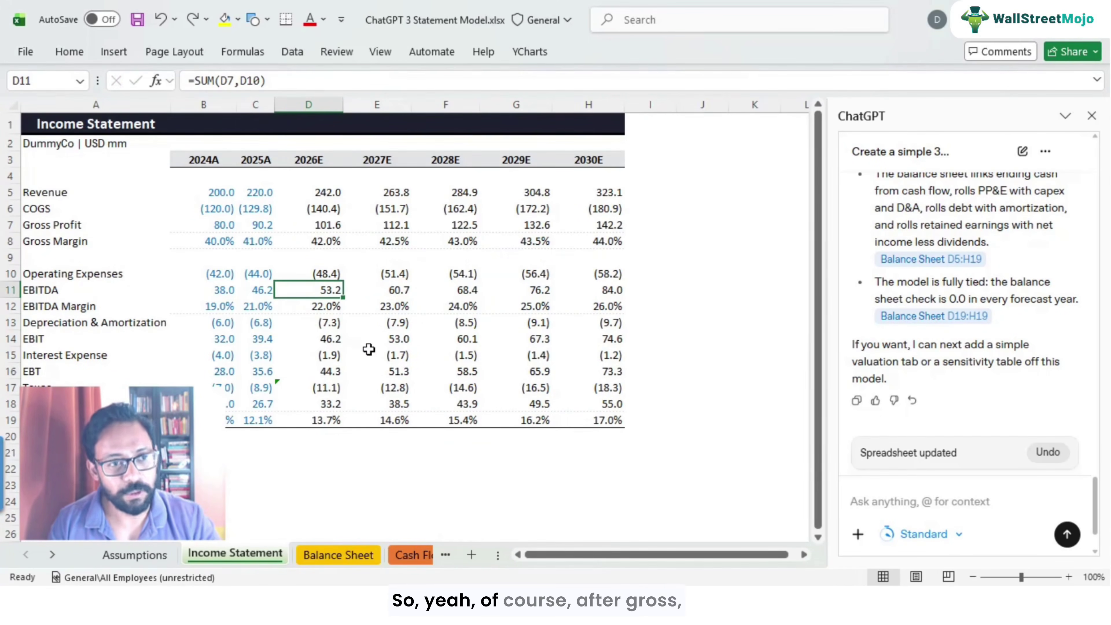
key(Up)
key(Up)
key(Up)
key(Up)
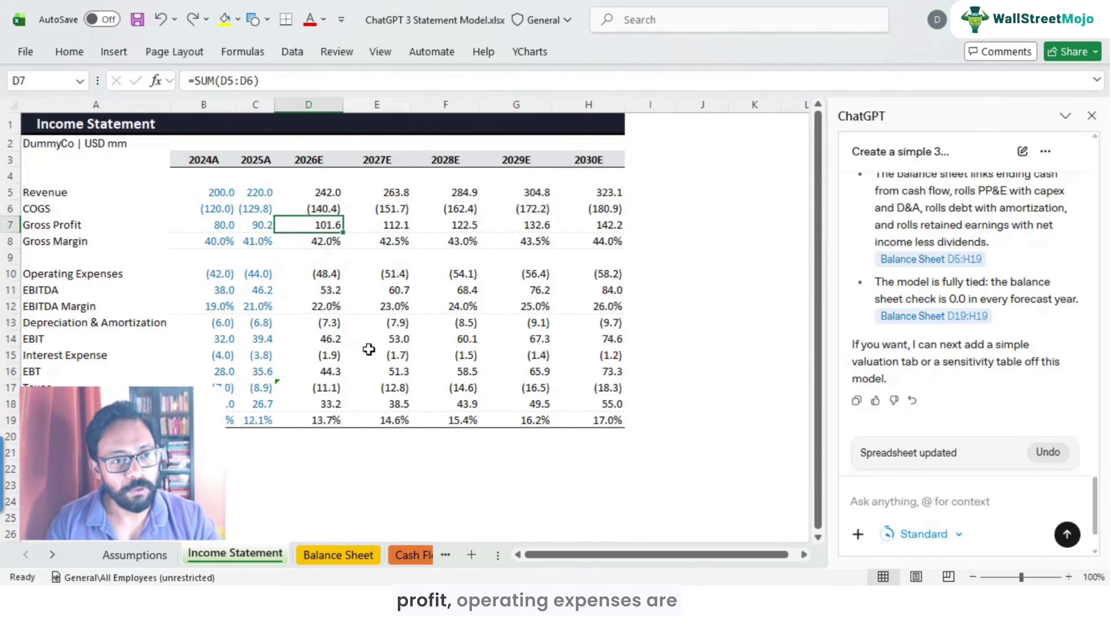
key(Down)
key(Down)
key(Down)
key(Down)
key(Up)
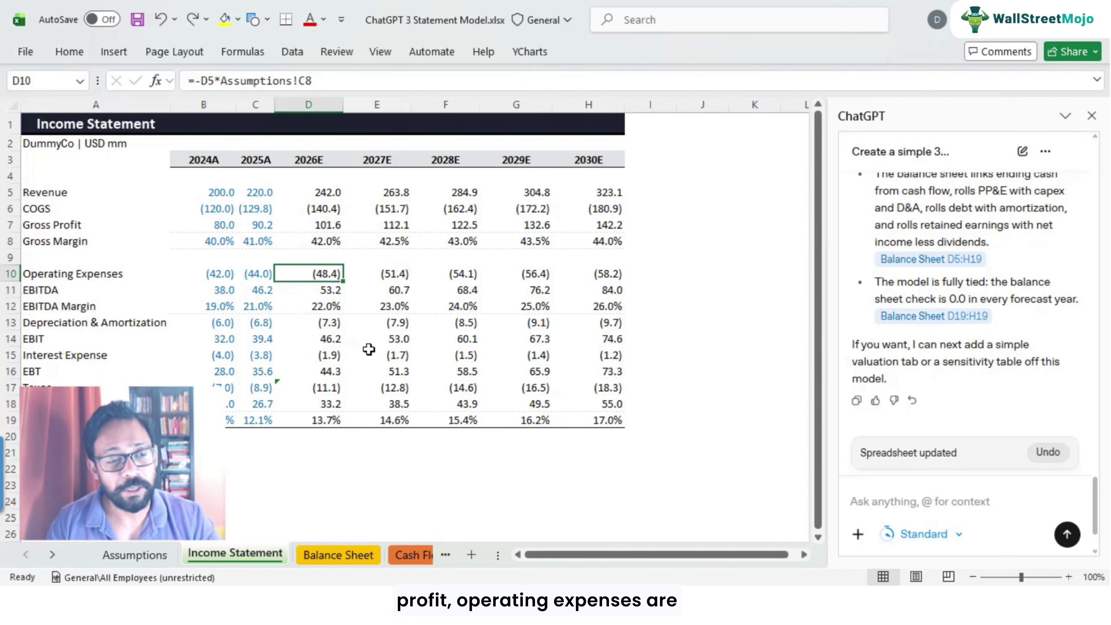
key(Down)
key(F2)
key(Escape)
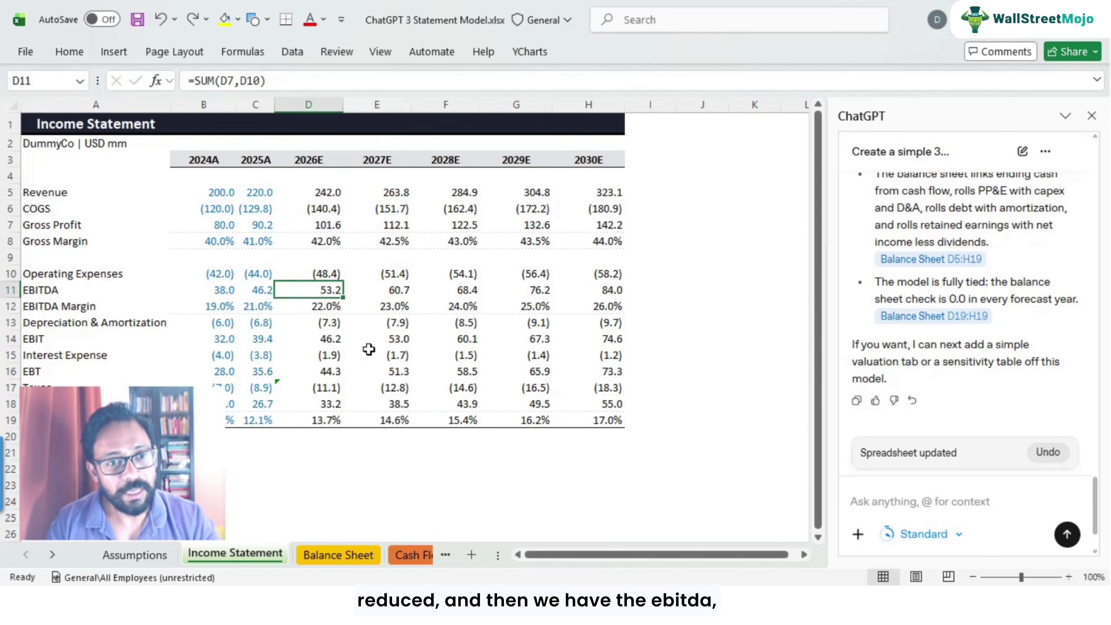
Inspect the 2026E EBITDA Margin formula and recheck the Depreciation & Amortization formula against the Assumptions sheet
key(Down)
key(F2)
key(Escape)
key(Down)
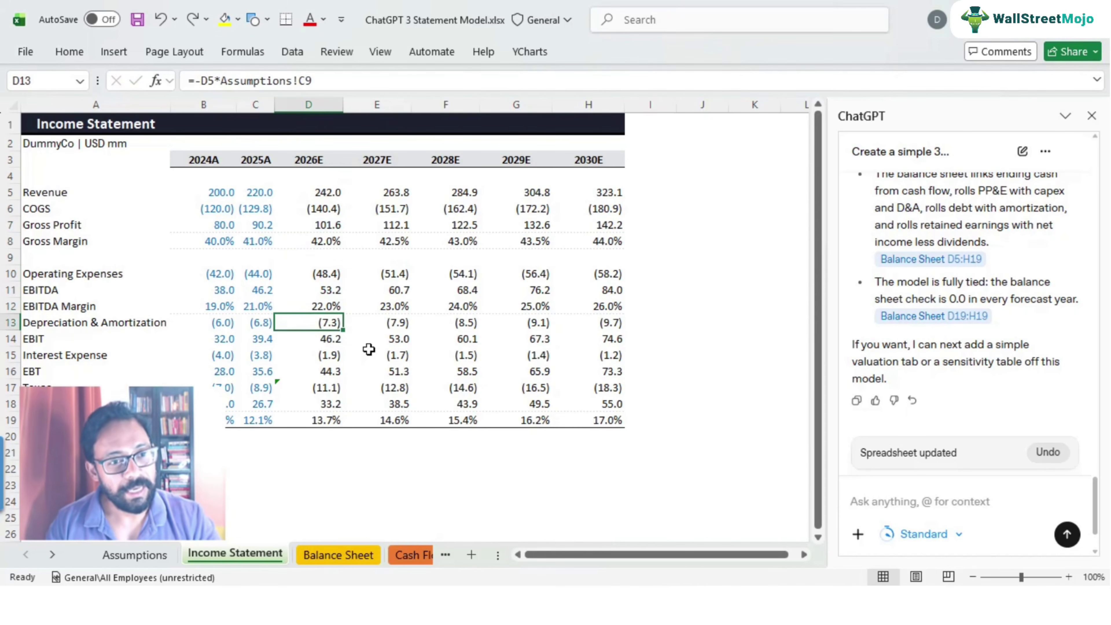
key(F2)
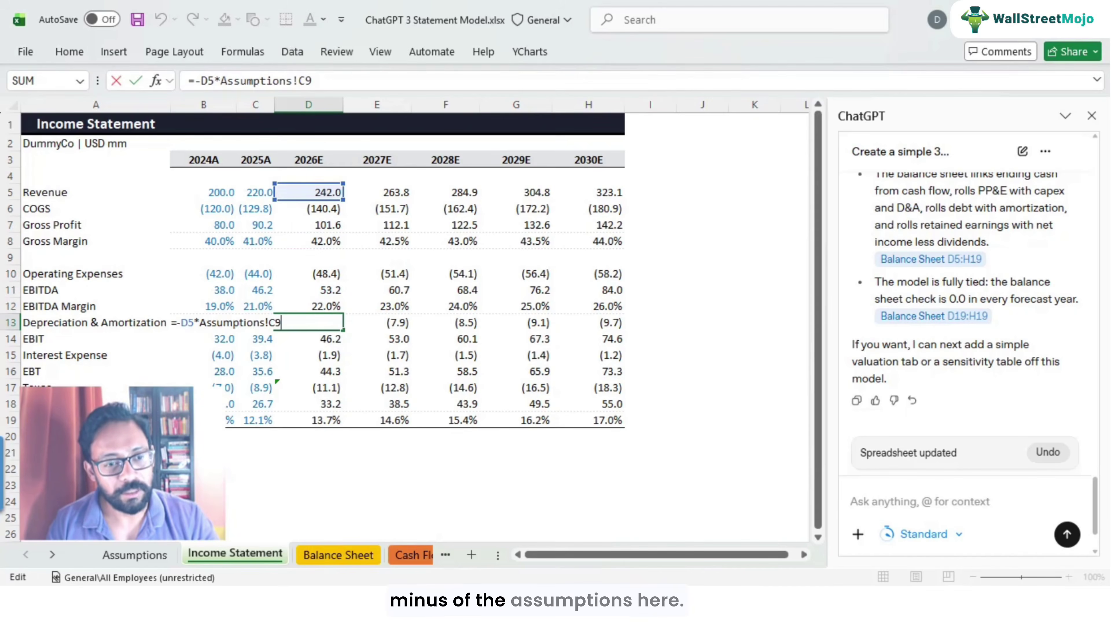
key(Escape)
click(136, 554)
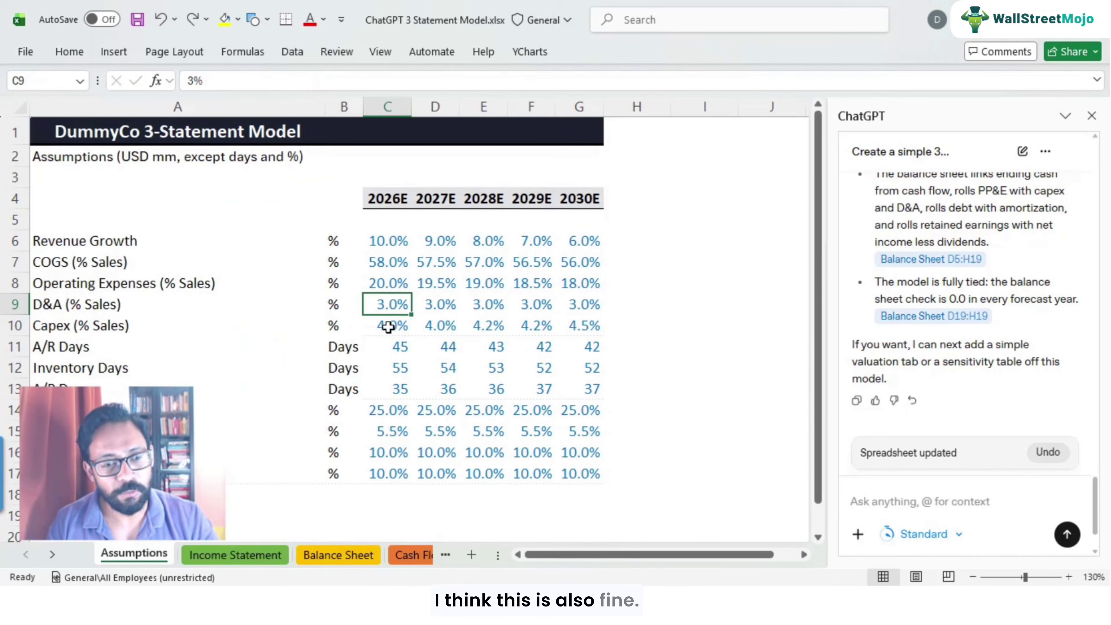
click(268, 557)
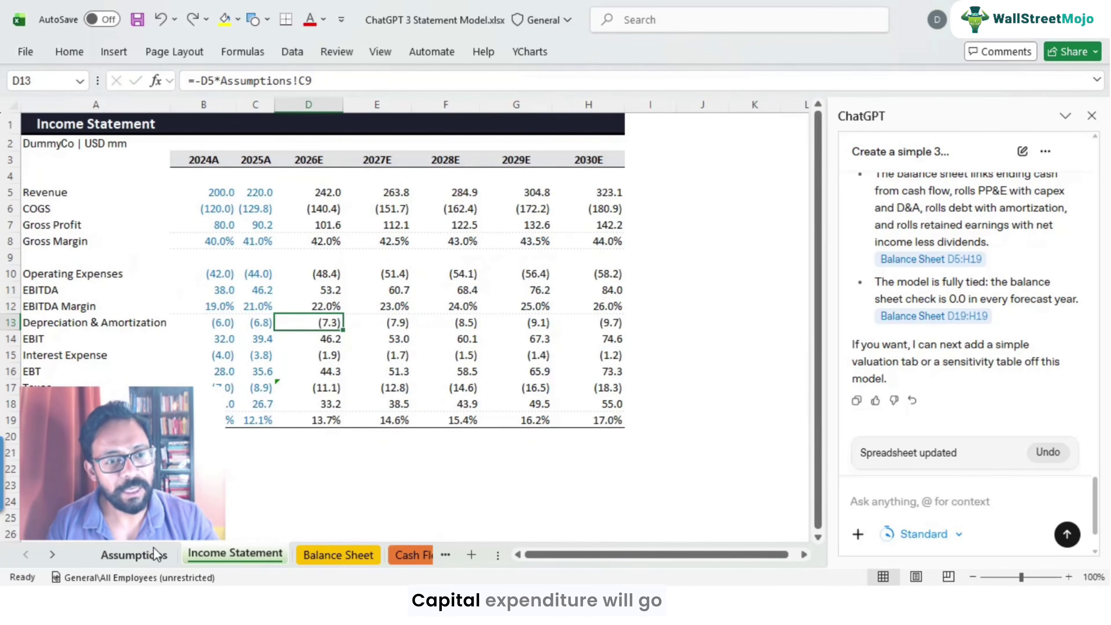
click(135, 554)
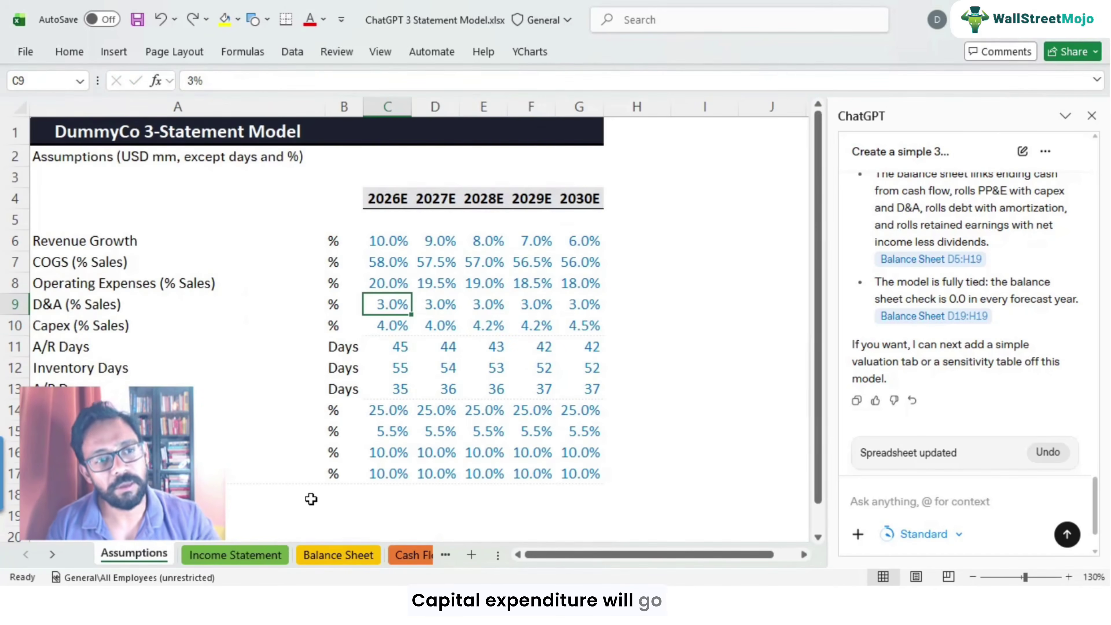
click(236, 554)
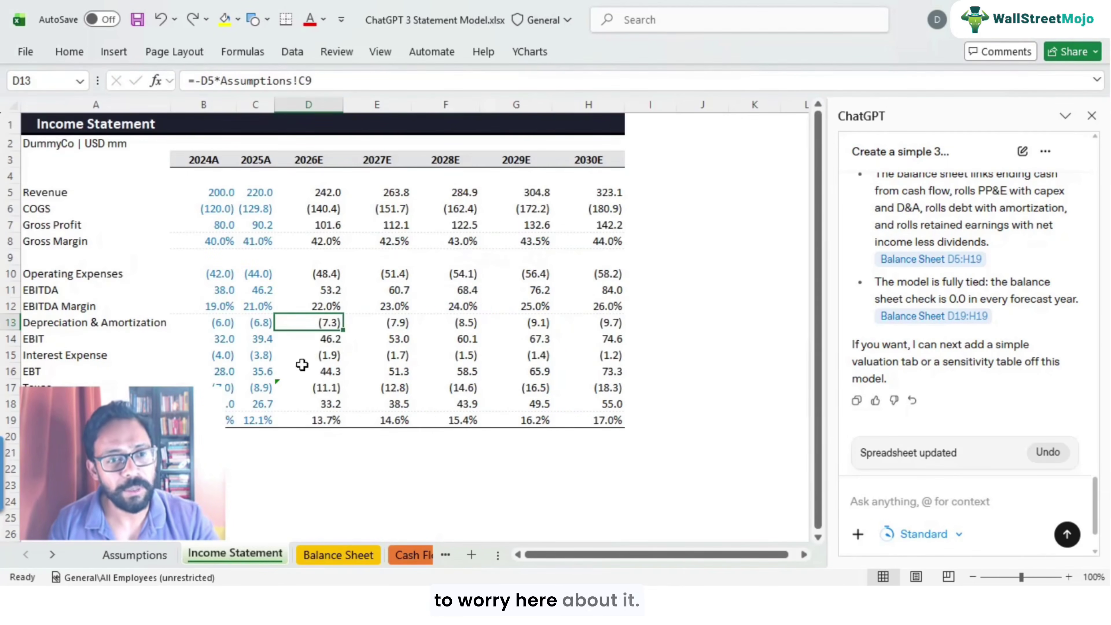
Inspect which rows the 2026E EBIT and EBT formulas add up
click(329, 339)
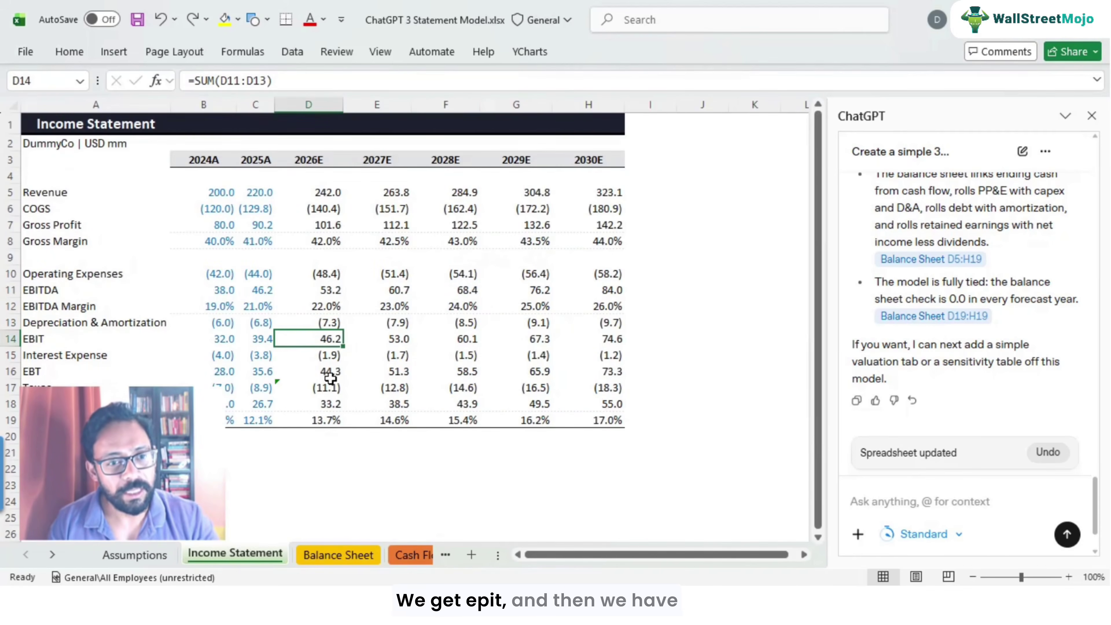
click(331, 372)
key(F2)
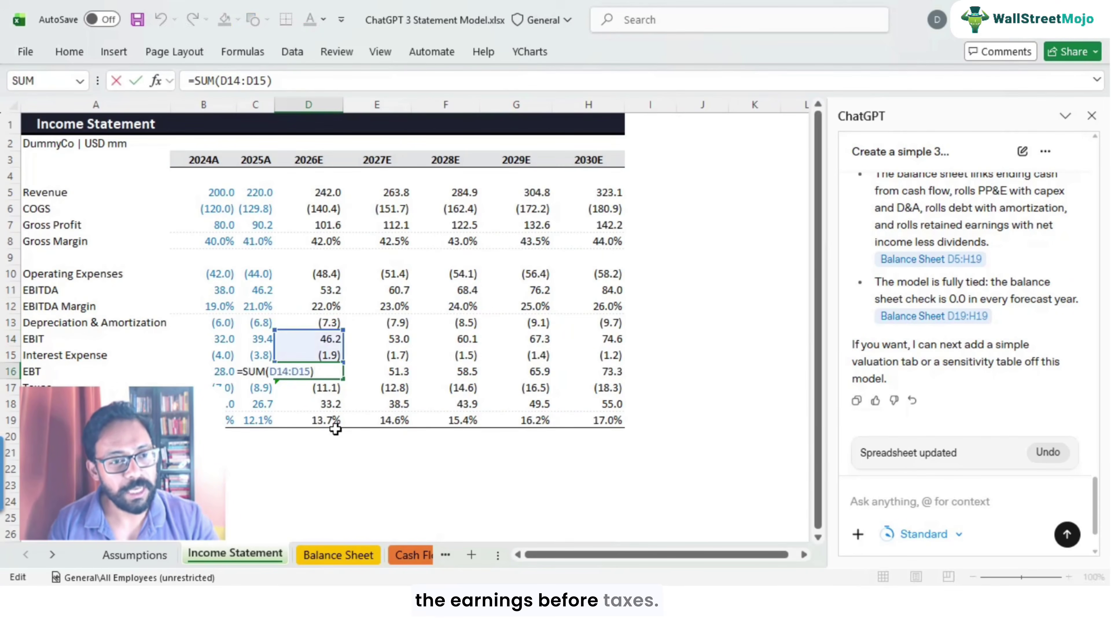
key(Escape)
Inspect the 2026E Taxes formula on the Income Statement and check it against the Assumptions sheet
click(96, 388)
click(322, 389)
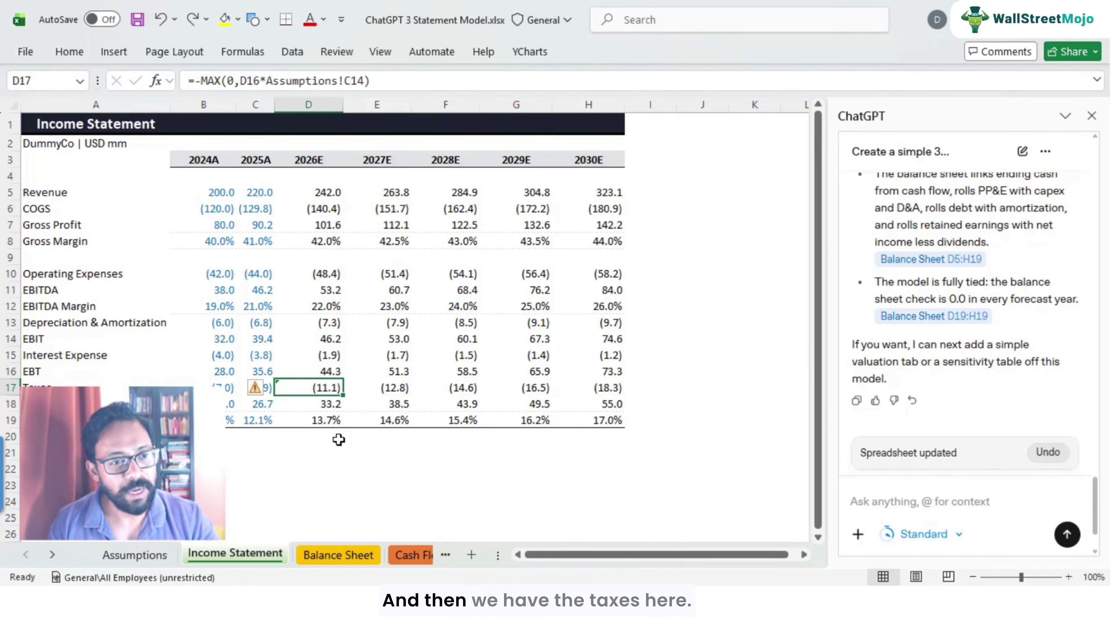
key(F2)
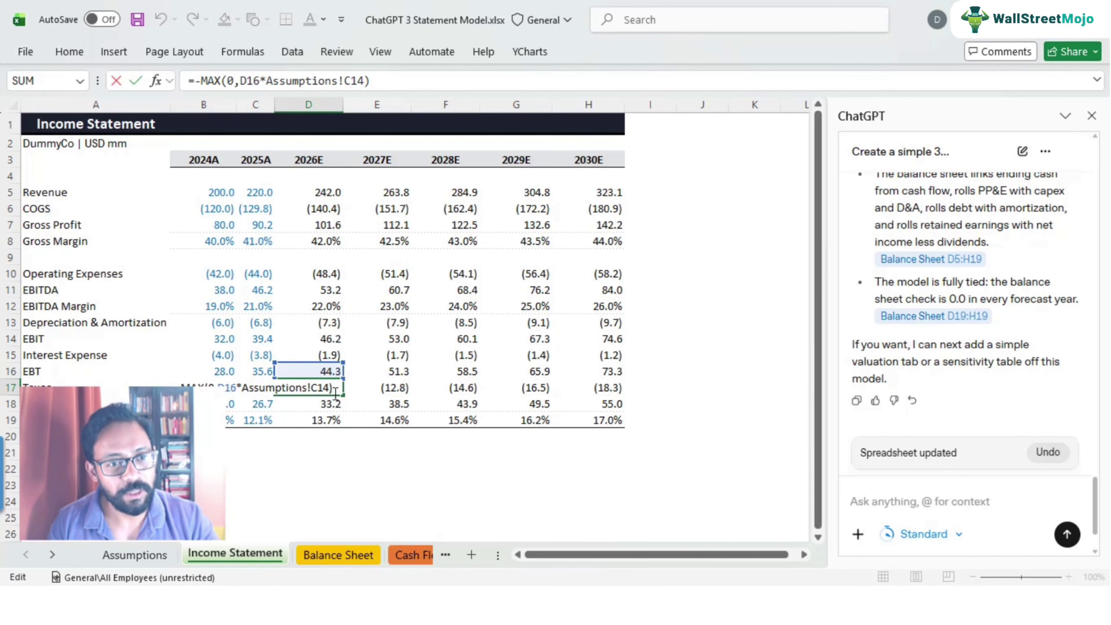
key(Escape)
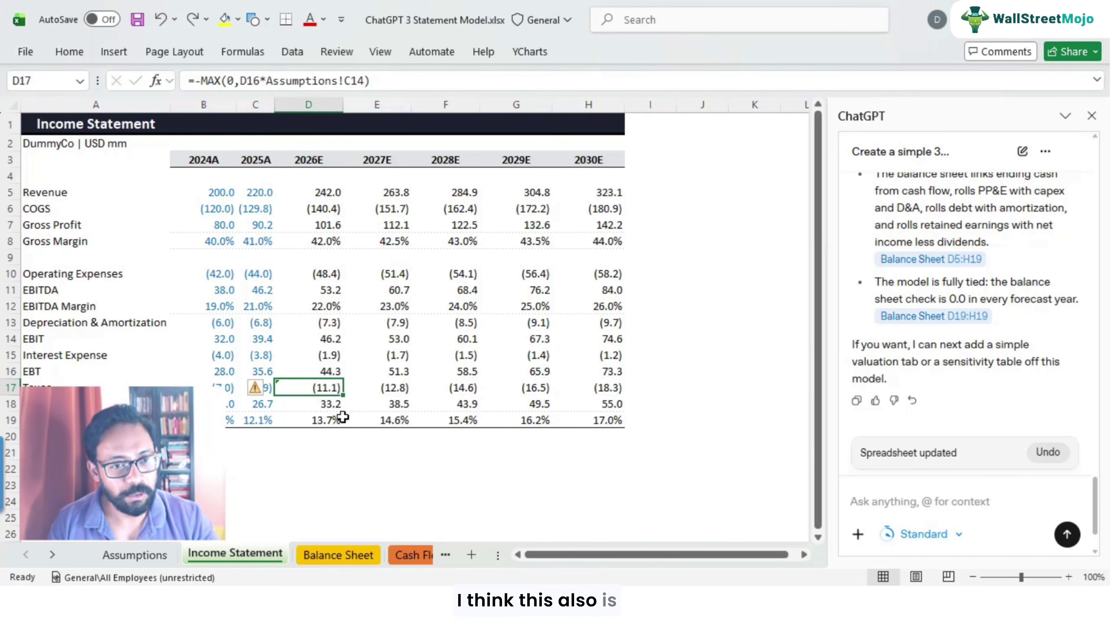
click(135, 554)
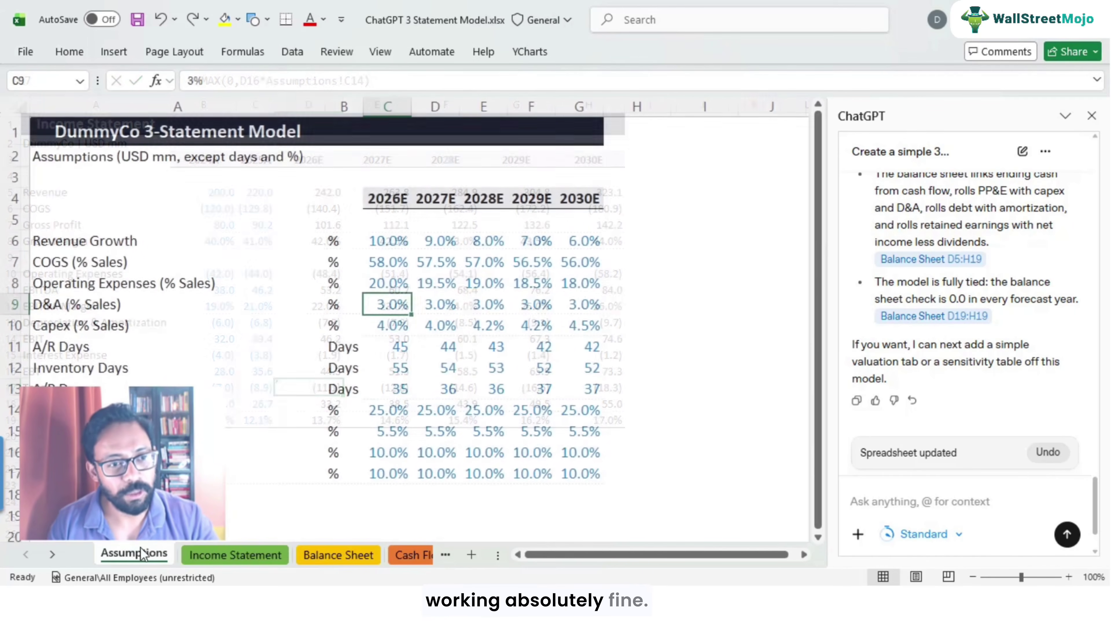
click(221, 548)
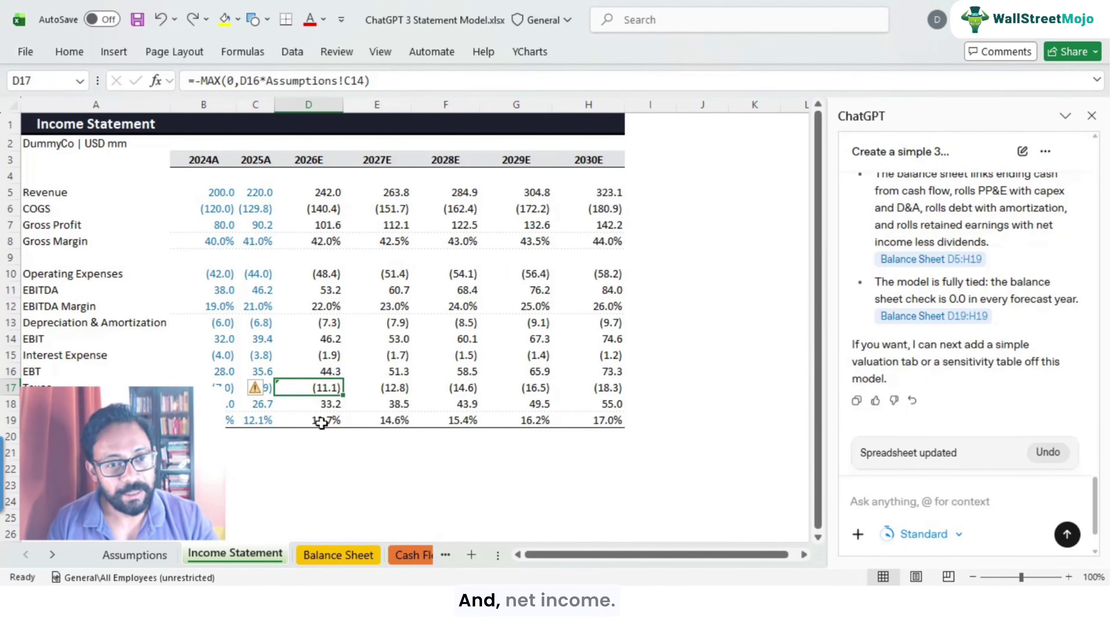
Inspect which rows the 2026E Net Income formula adds up
click(326, 409)
key(F2)
key(Escape)
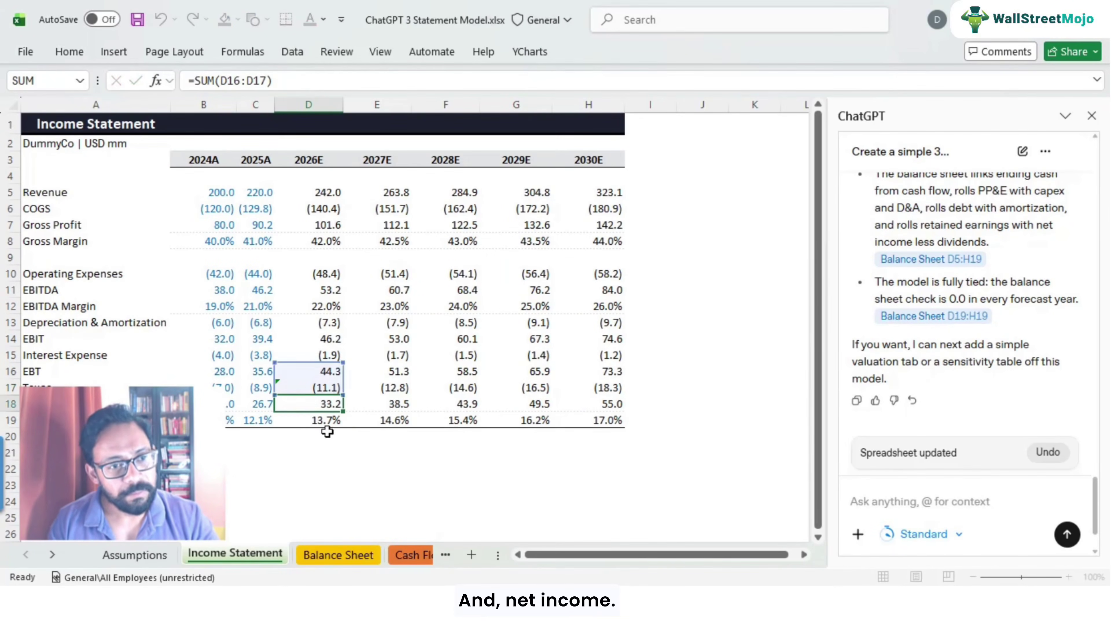
Inspect the 2026E net income margin formula, including its IFERROR function and the Net Income and Revenue cells it divides
click(325, 425)
key(F2)
key(F2)
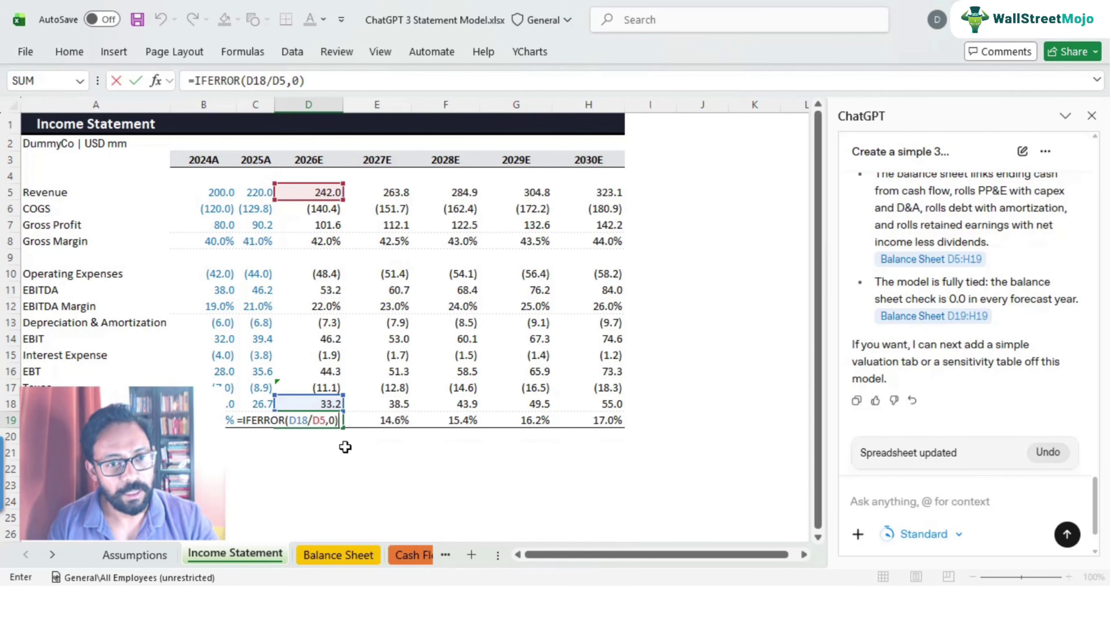
key(Escape)
key(F2)
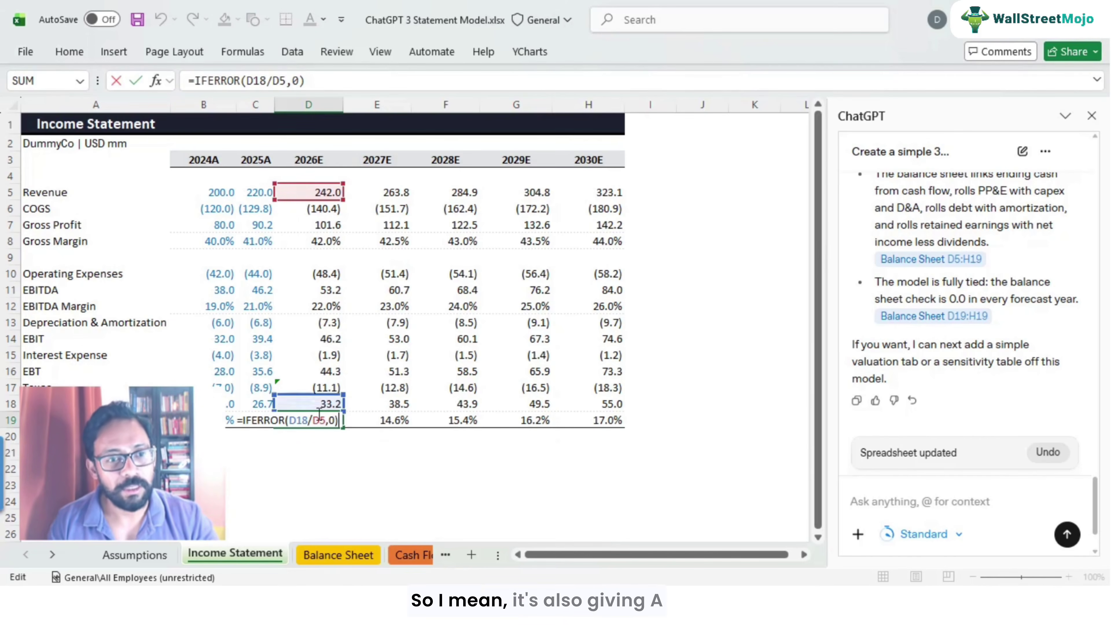
drag(265, 420, 282, 420)
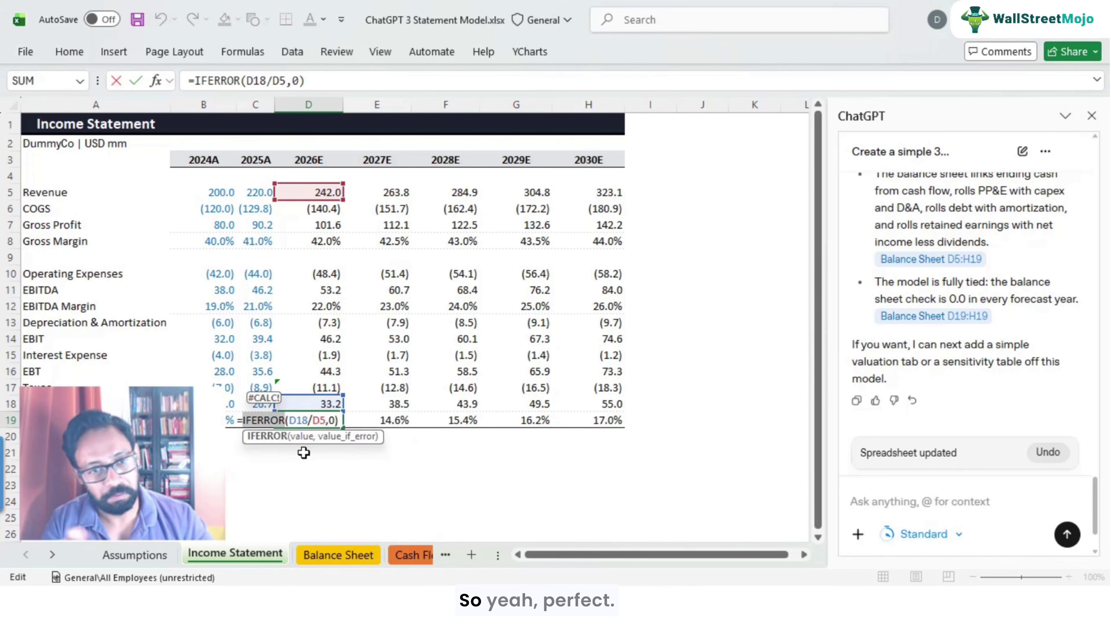
key(Escape)
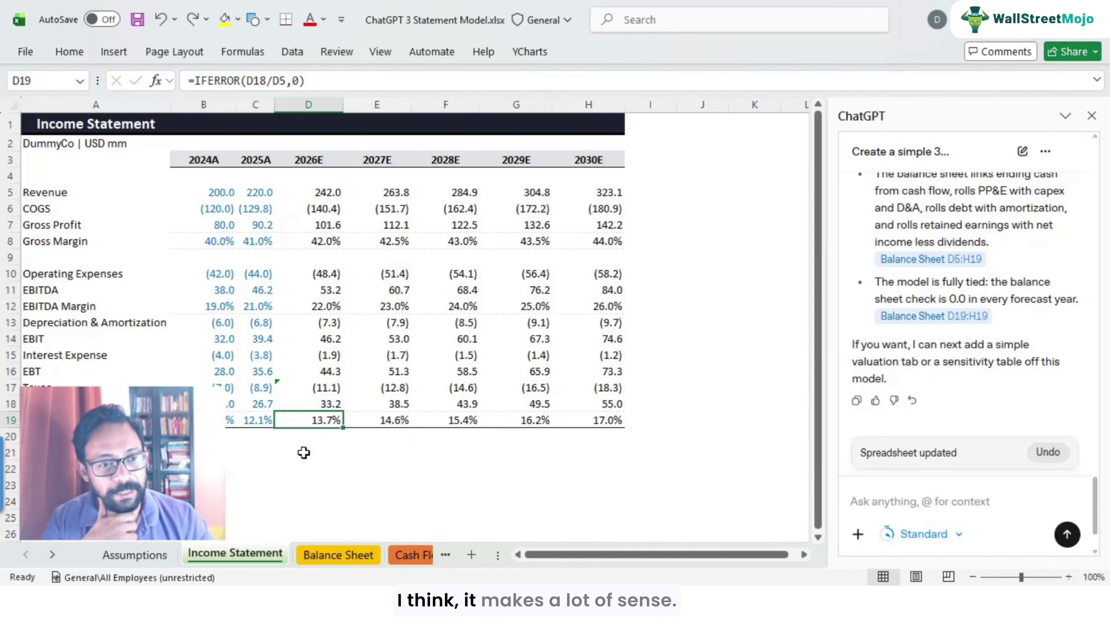
key(F2)
key(Escape)
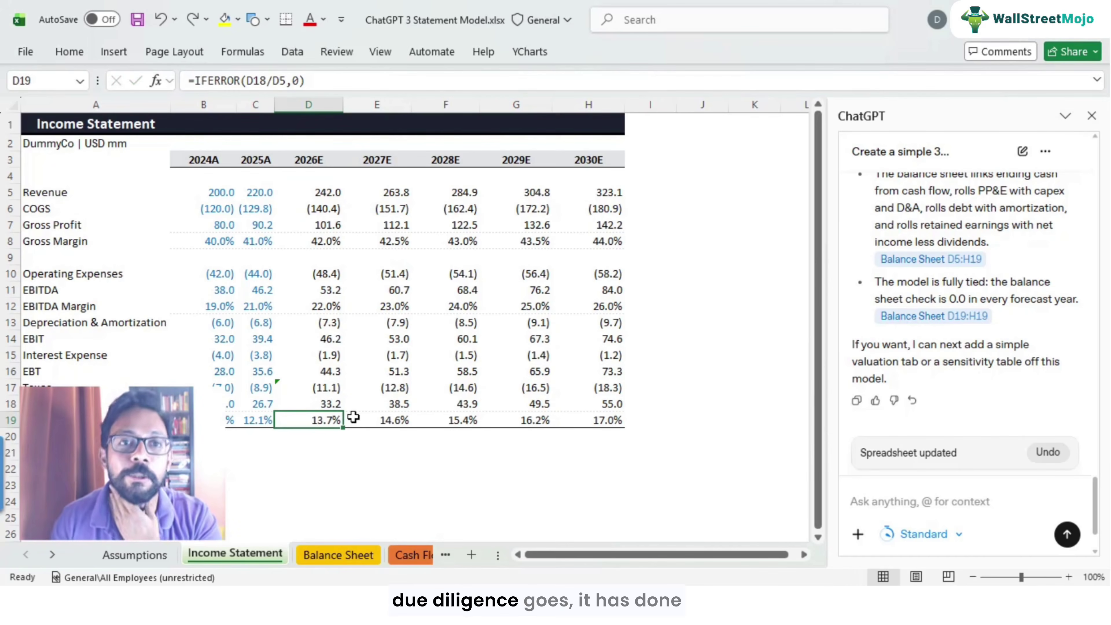
Widen the 2024A and 2025A columns on the Balance Sheet
click(352, 555)
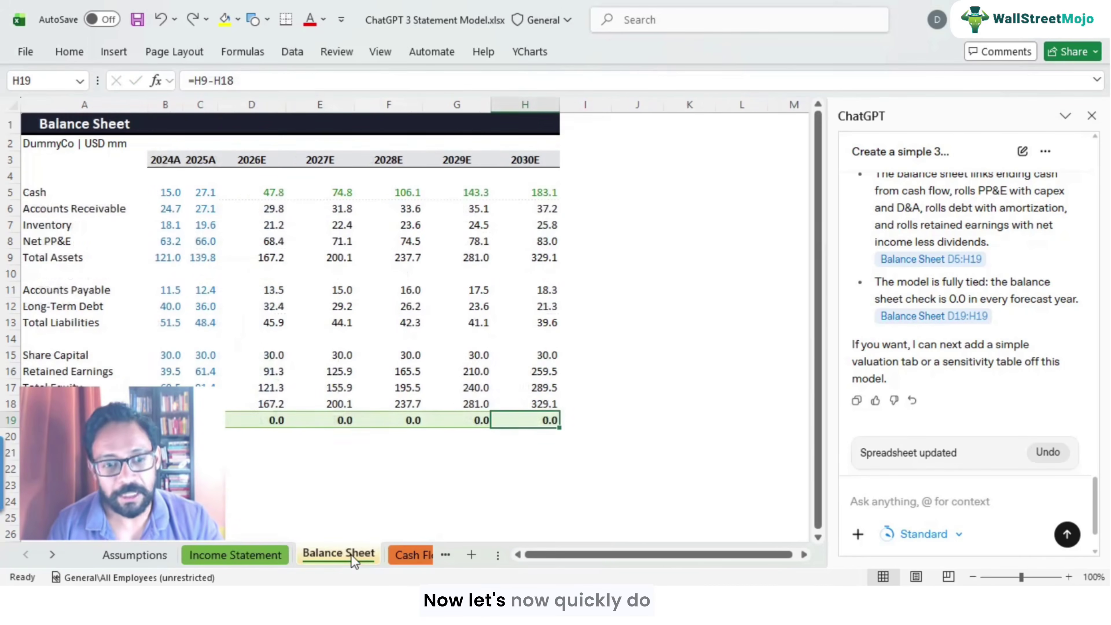
click(238, 198)
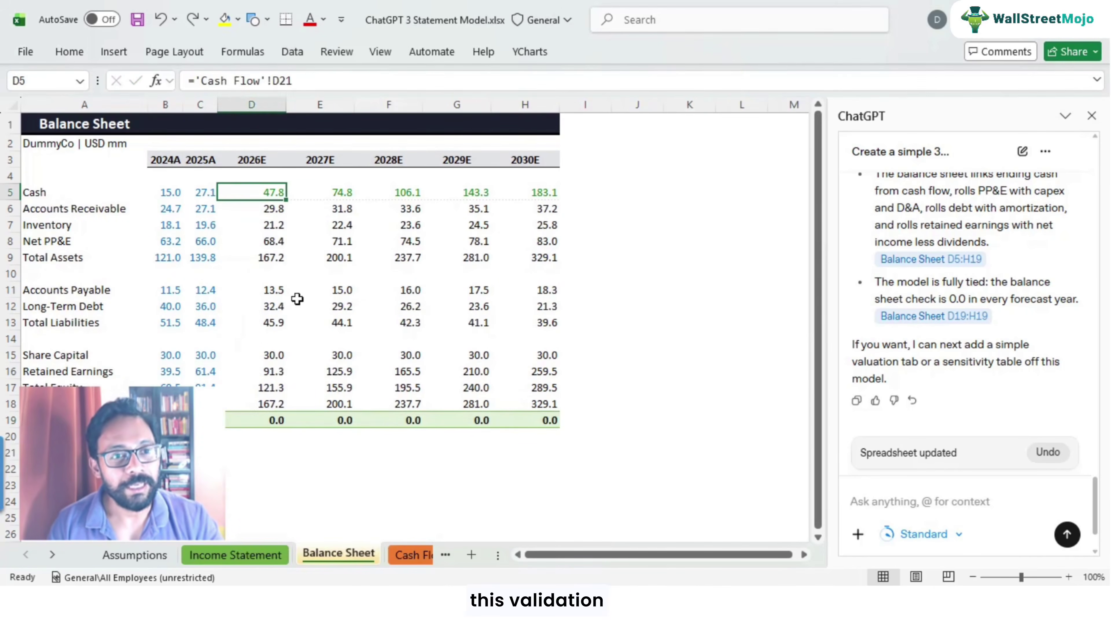
key(Left)
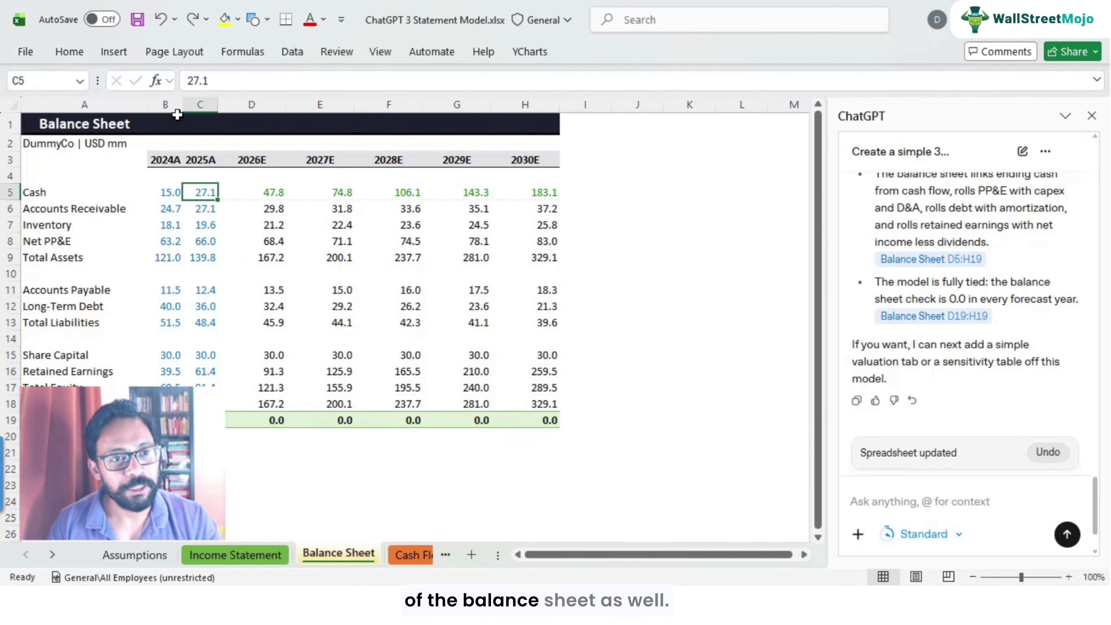
drag(178, 106, 282, 105)
Compare Total Assets with total liabilities and equity for the historical years 2024A and 2025A
click(199, 255)
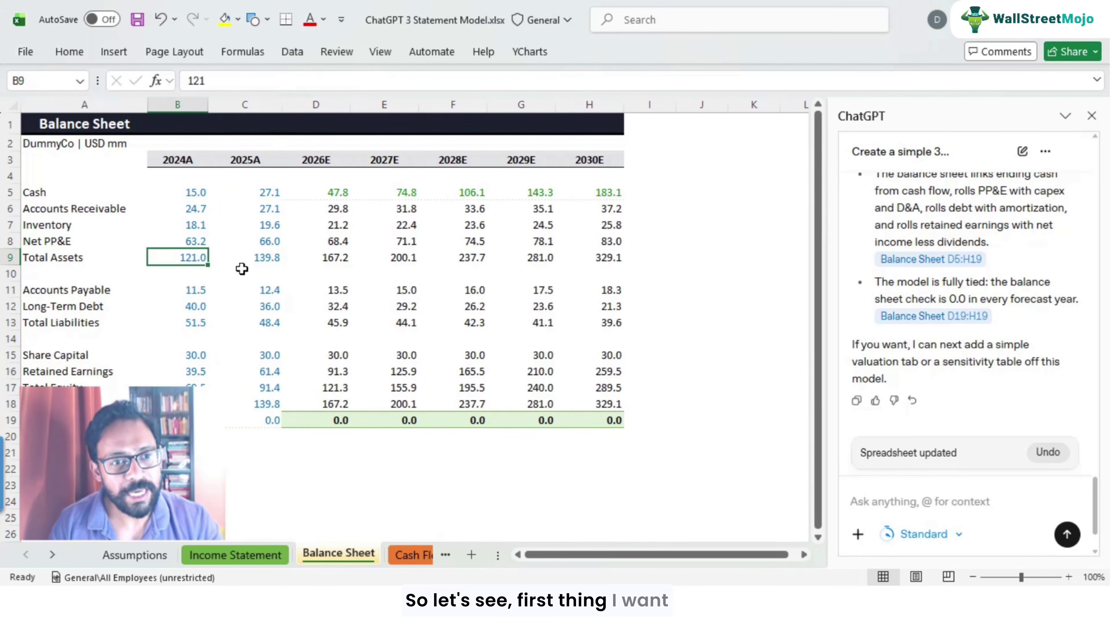
click(178, 453)
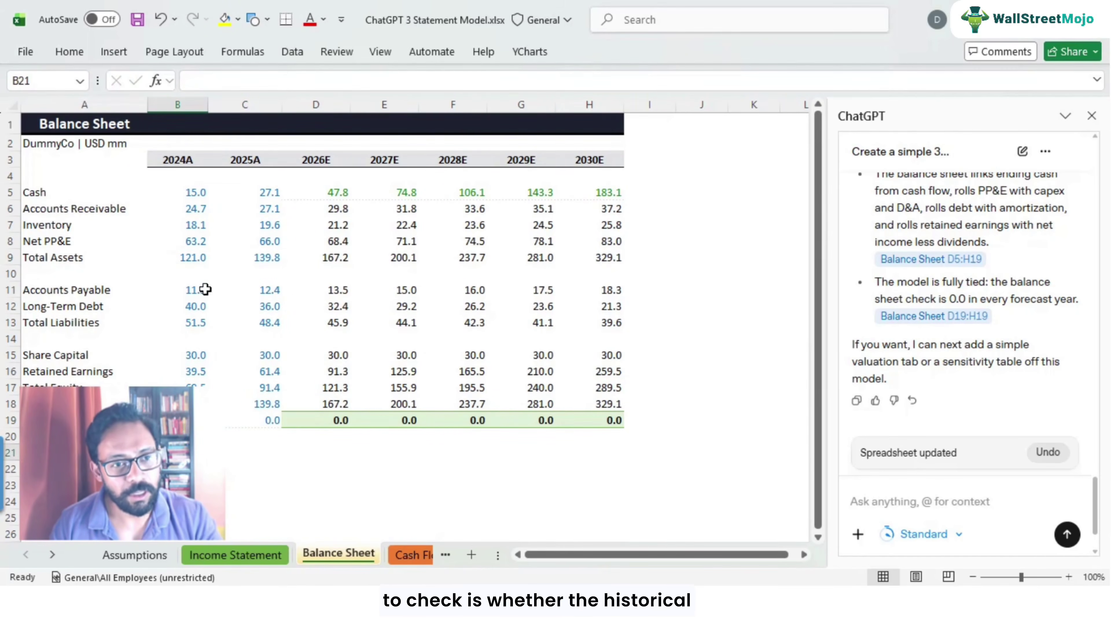
click(195, 258)
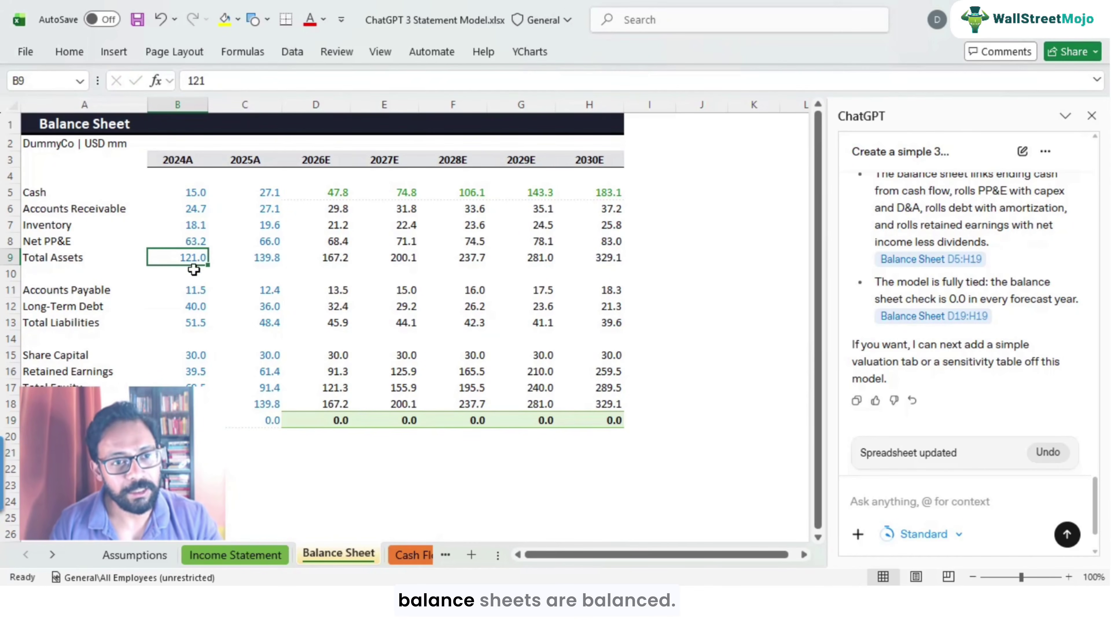
click(266, 257)
ctrl+click(263, 404)
Inspect the balance check formula in row 19 for each forecast year from 2026E through 2030E
click(367, 416)
key(F2)
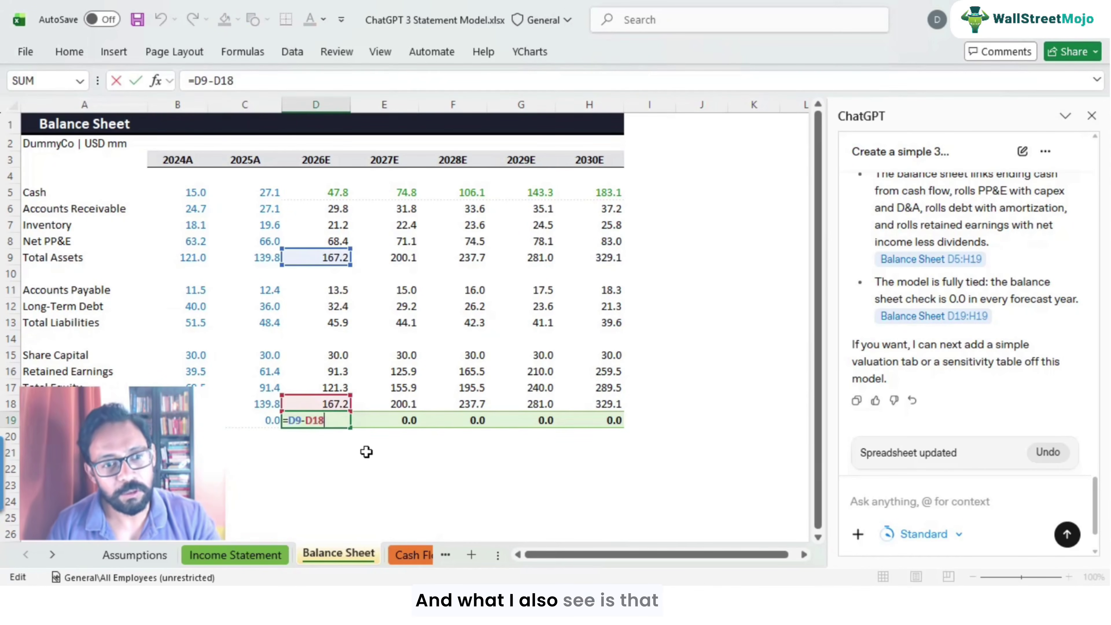
key(Escape)
key(Right)
key(F2)
key(Escape)
key(Right)
key(F2)
key(Escape)
key(Right)
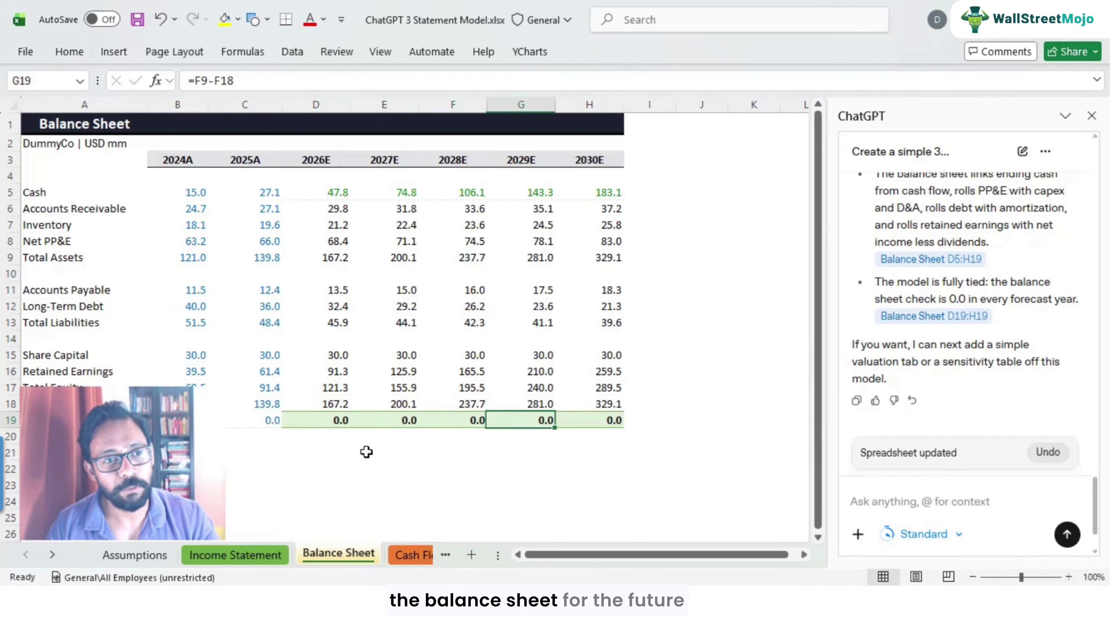
key(F2)
key(Escape)
key(Right)
key(F2)
key(Escape)
key(Left)
key(Left)
key(Left)
key(Left)
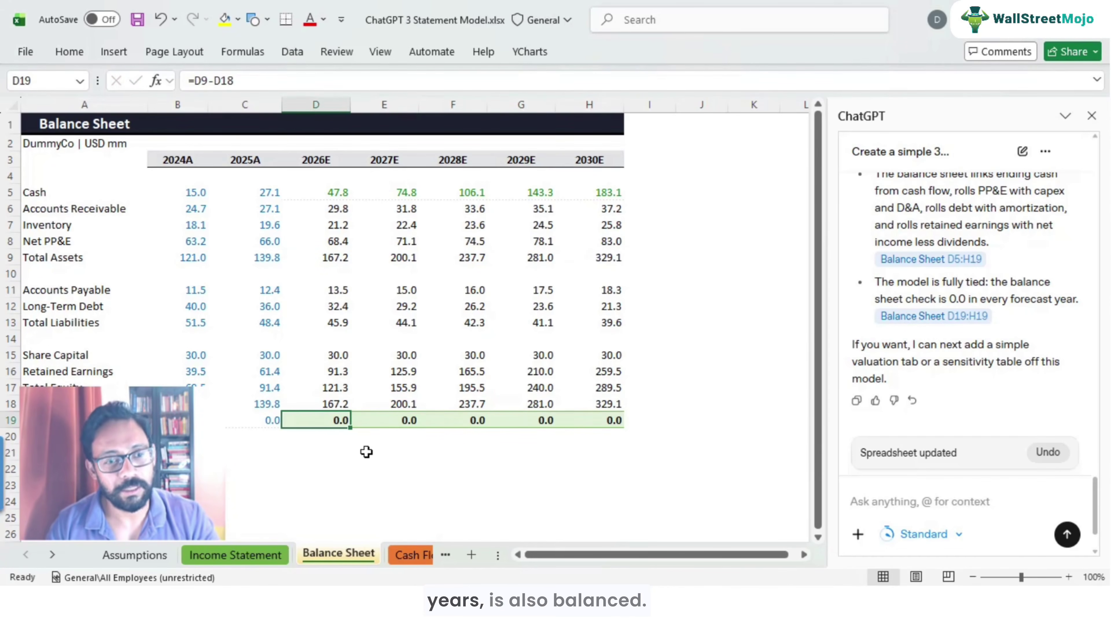
Recheck the row 19 balance check formulas in reverse order, from 2030E back to 2026E
key(Right)
key(Right)
key(Right)
key(Right)
key(F2)
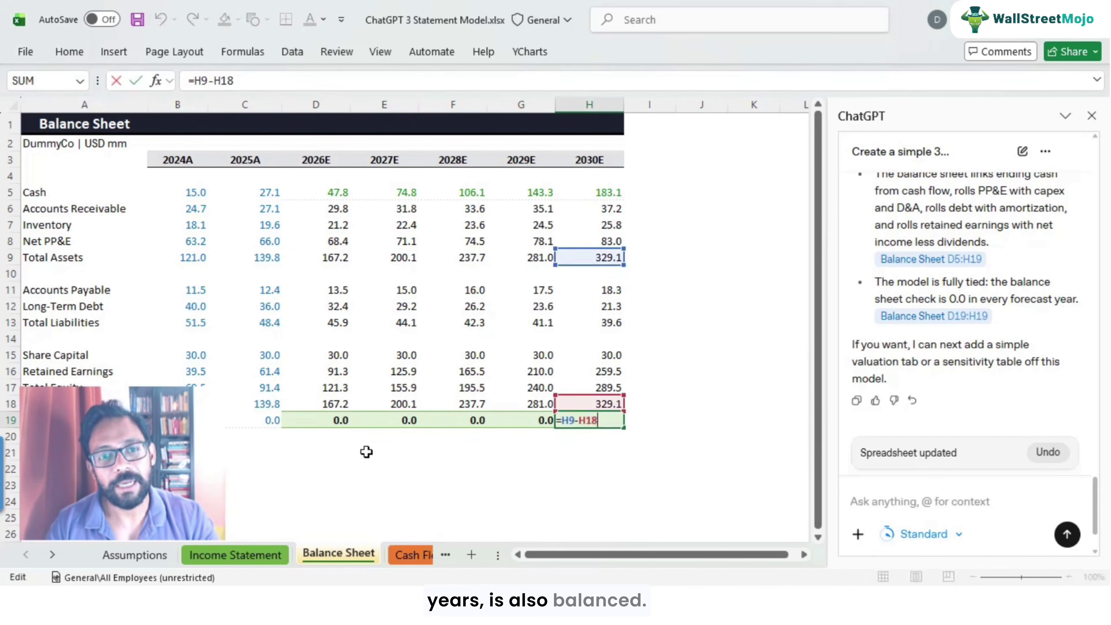
key(Escape)
key(Left)
key(F2)
key(Escape)
key(Left)
key(F2)
key(Escape)
key(Left)
key(F2)
key(Escape)
key(Left)
key(F2)
key(Escape)
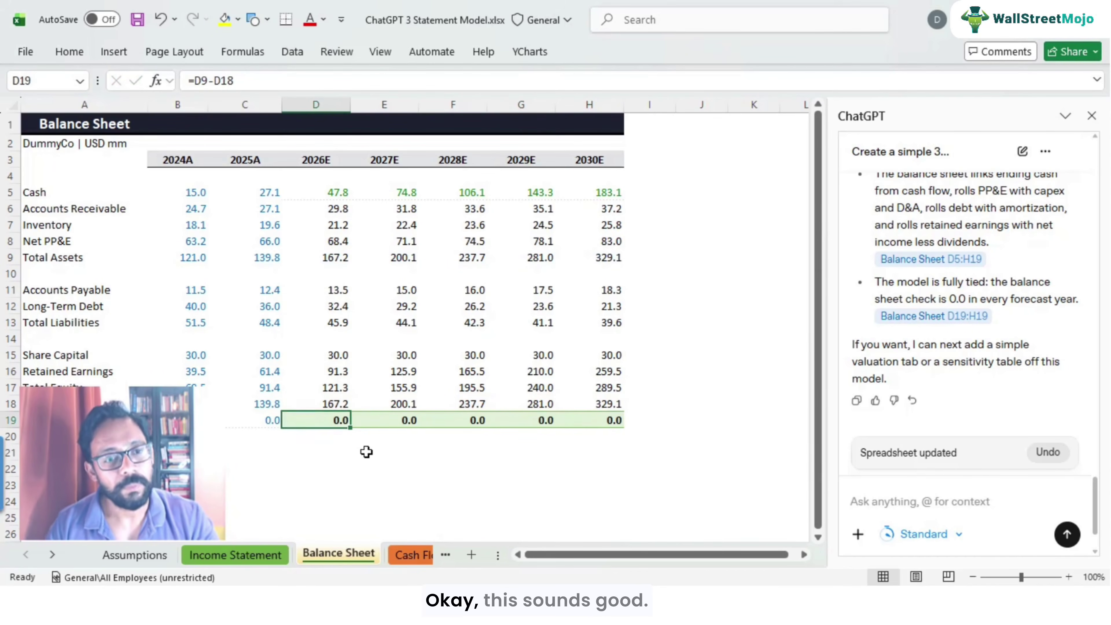
View the 2026E Accounts Receivable formula and the 2026E A/R Days assumption it refers to
key(Up)
key(Up)
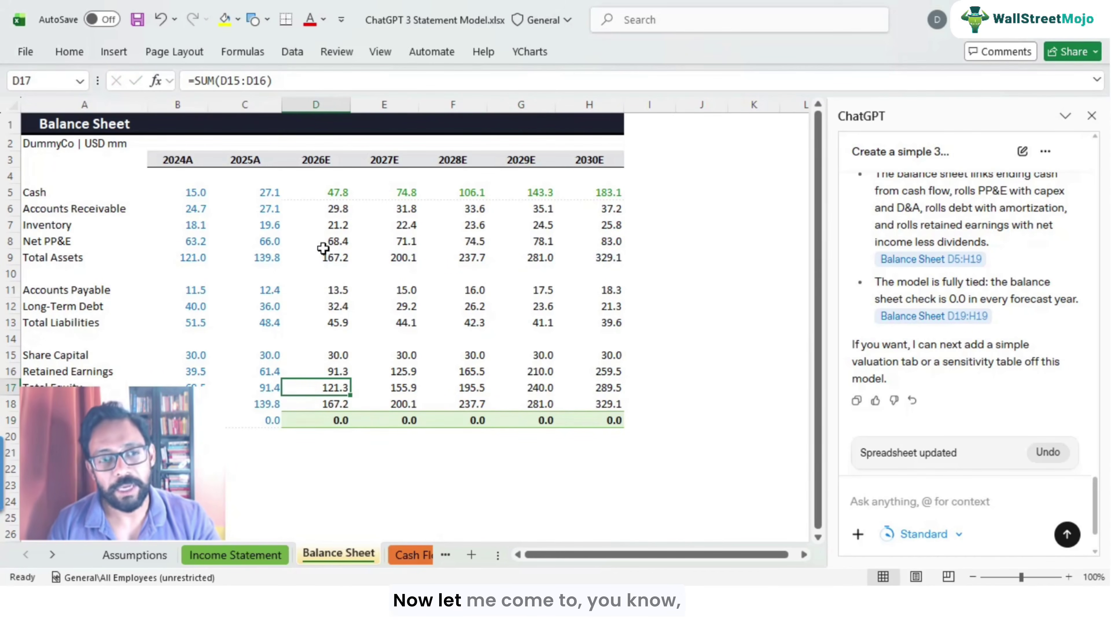
click(337, 212)
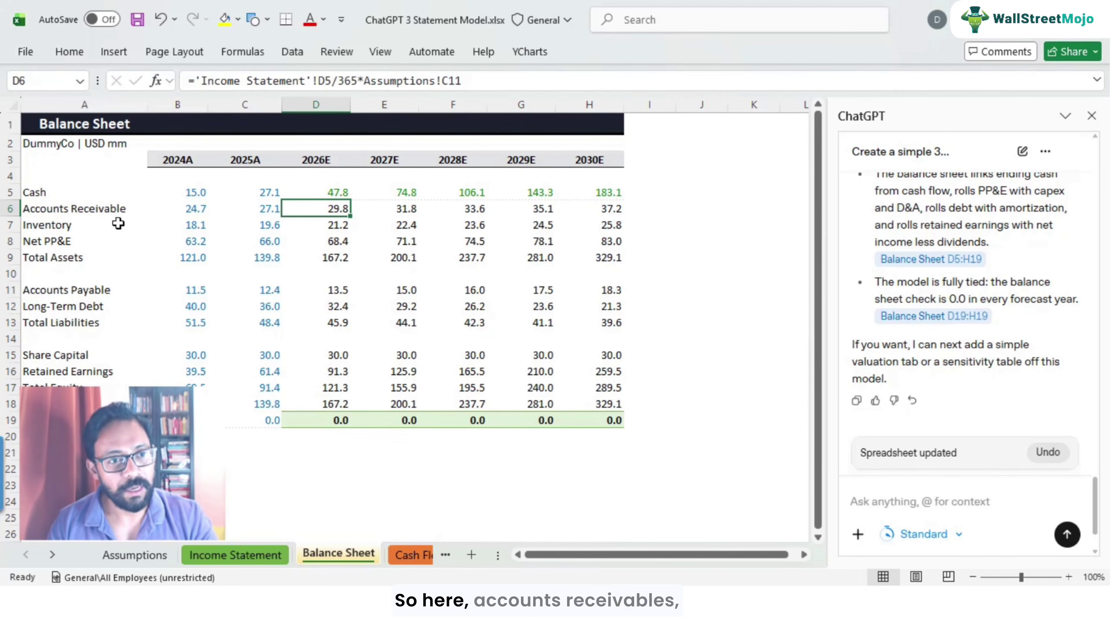
click(114, 211)
click(328, 213)
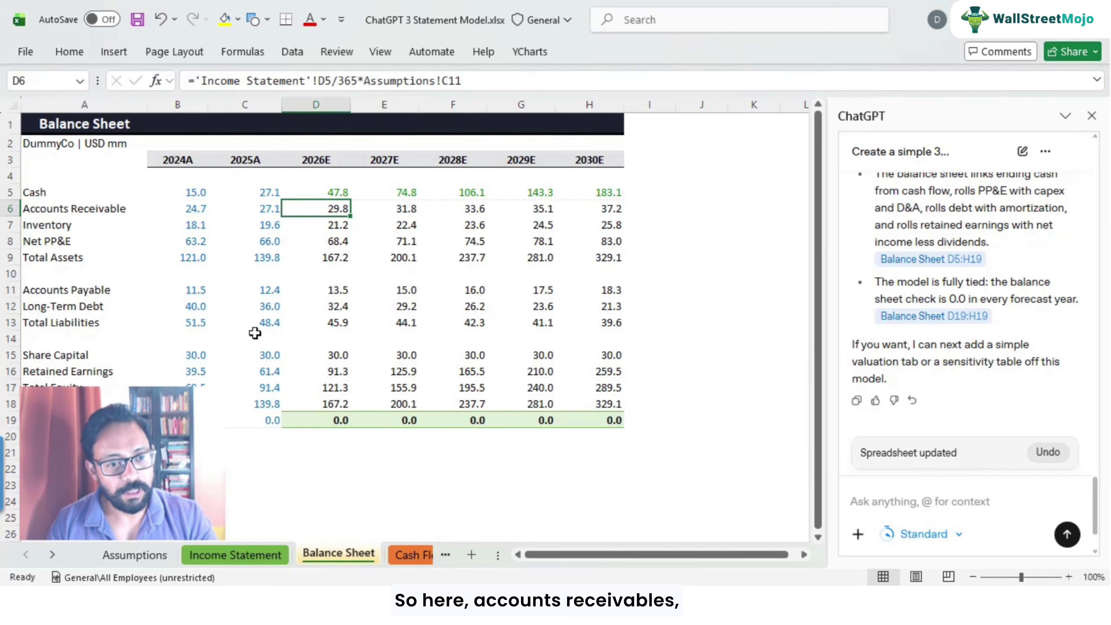
click(145, 561)
click(323, 348)
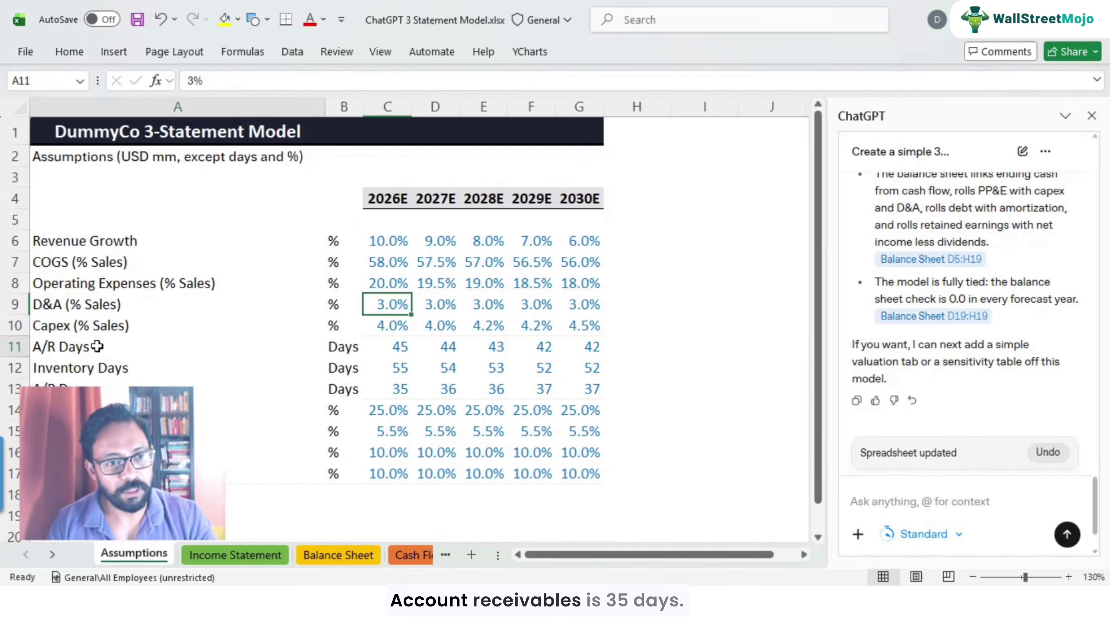
click(384, 351)
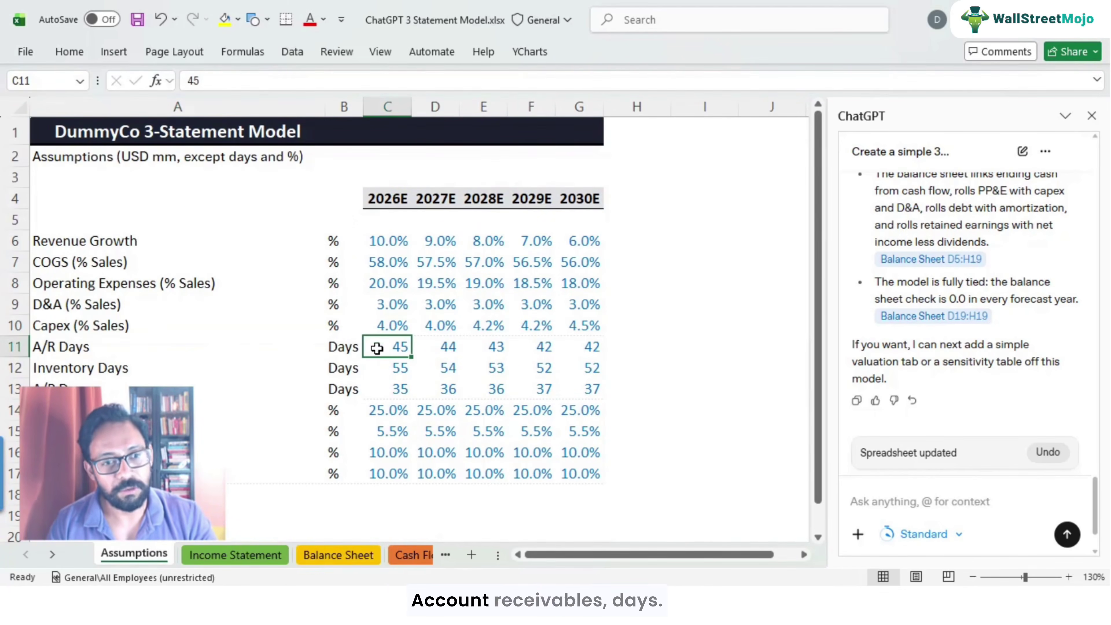
Trace the 2026E Accounts Receivable formula back to the 2026E Revenue cell on the Income Statement
click(278, 561)
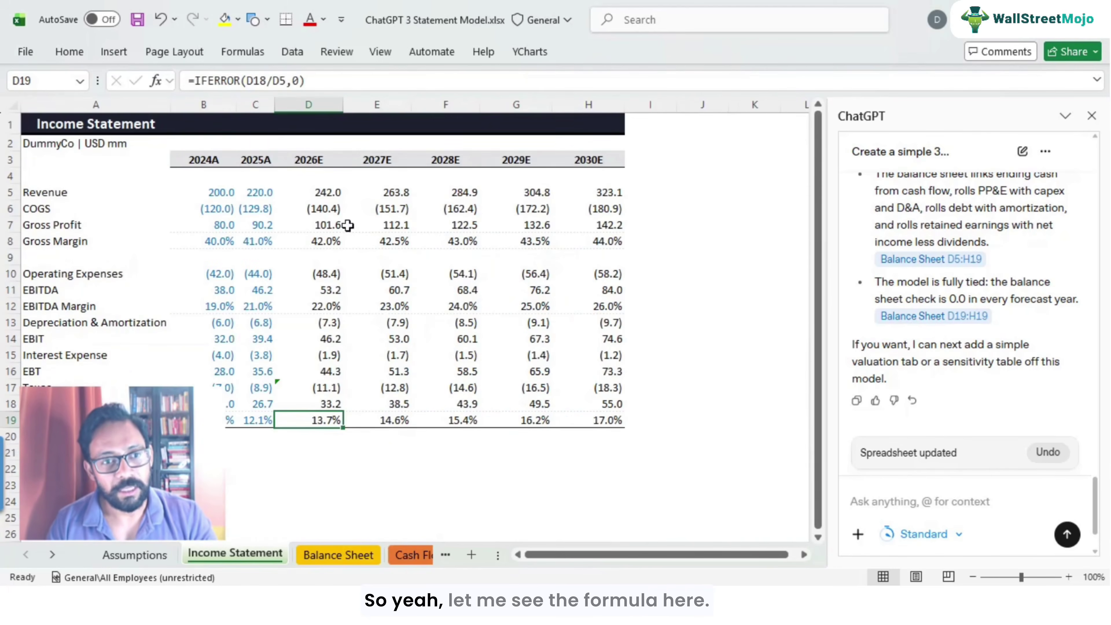
click(337, 554)
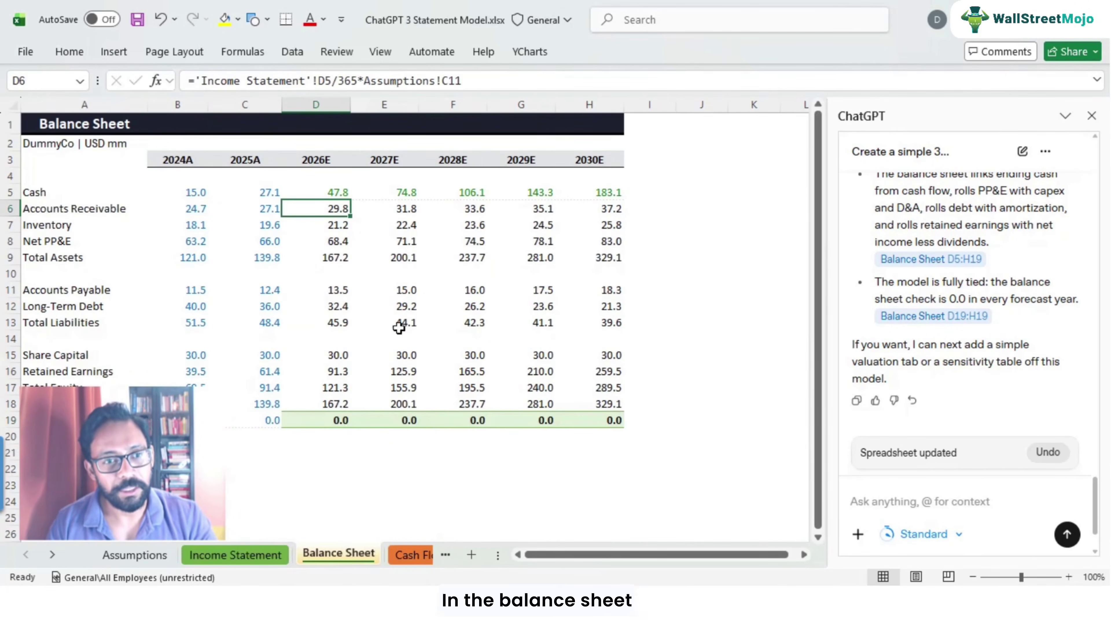
key(F2)
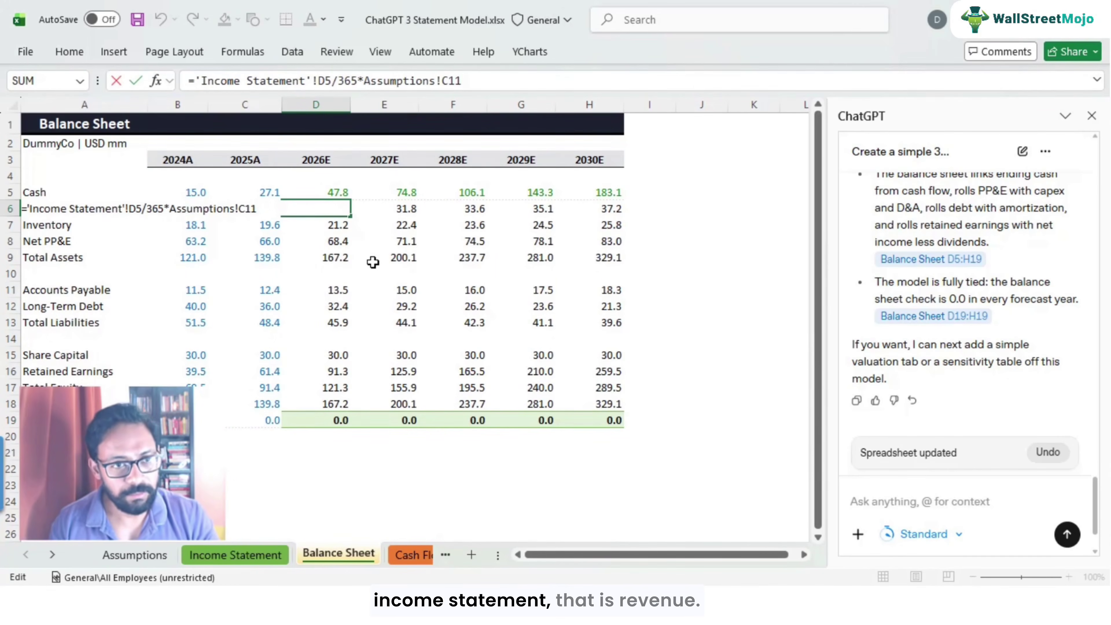
key(Escape)
click(235, 555)
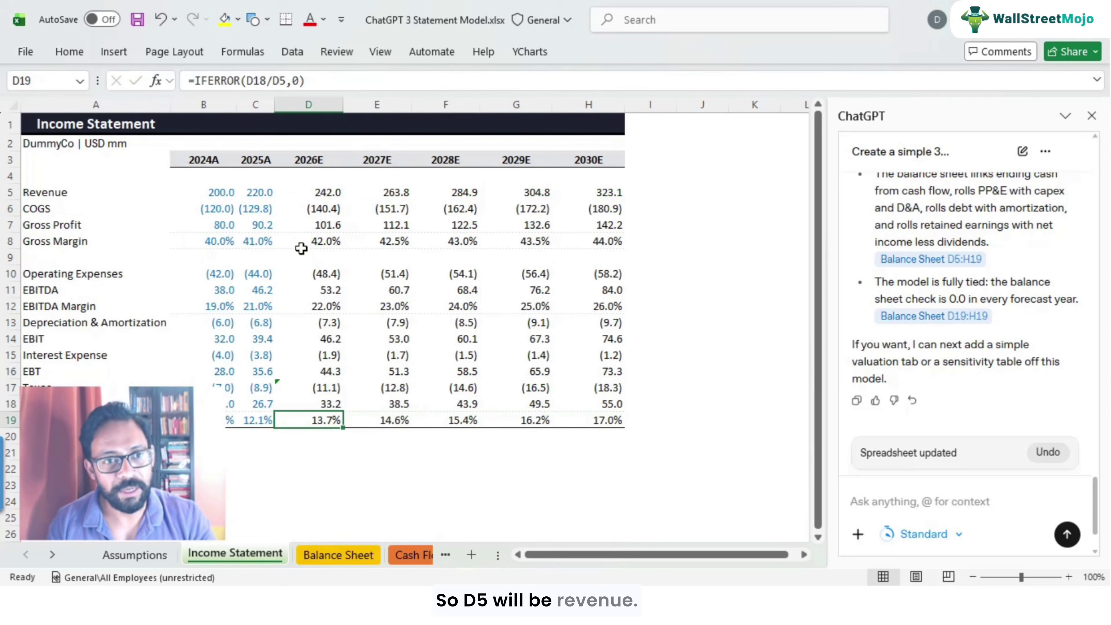
click(322, 197)
click(334, 555)
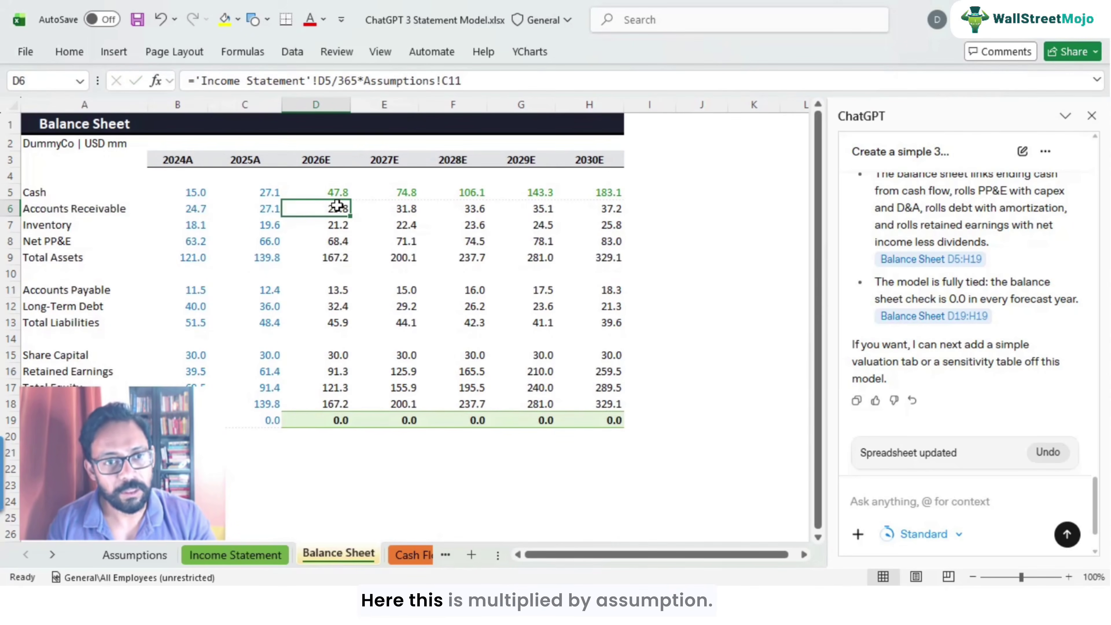
Recheck the days multiplier in the 2026E Accounts Receivable formula against A/R Days on the Assumptions sheet
double_click(340, 209)
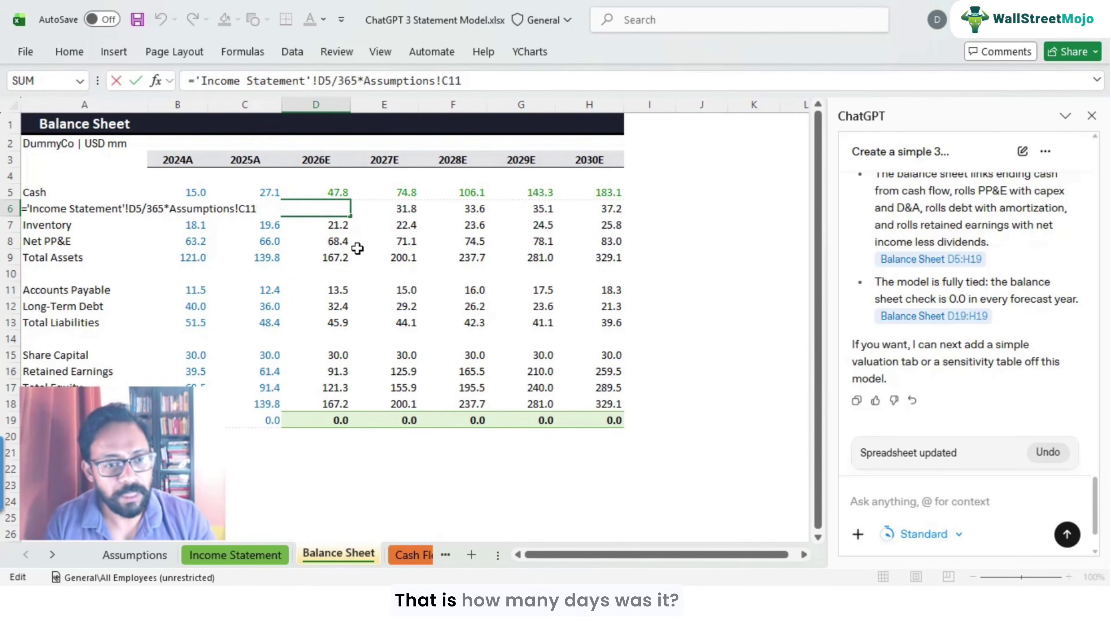
key(Escape)
click(134, 555)
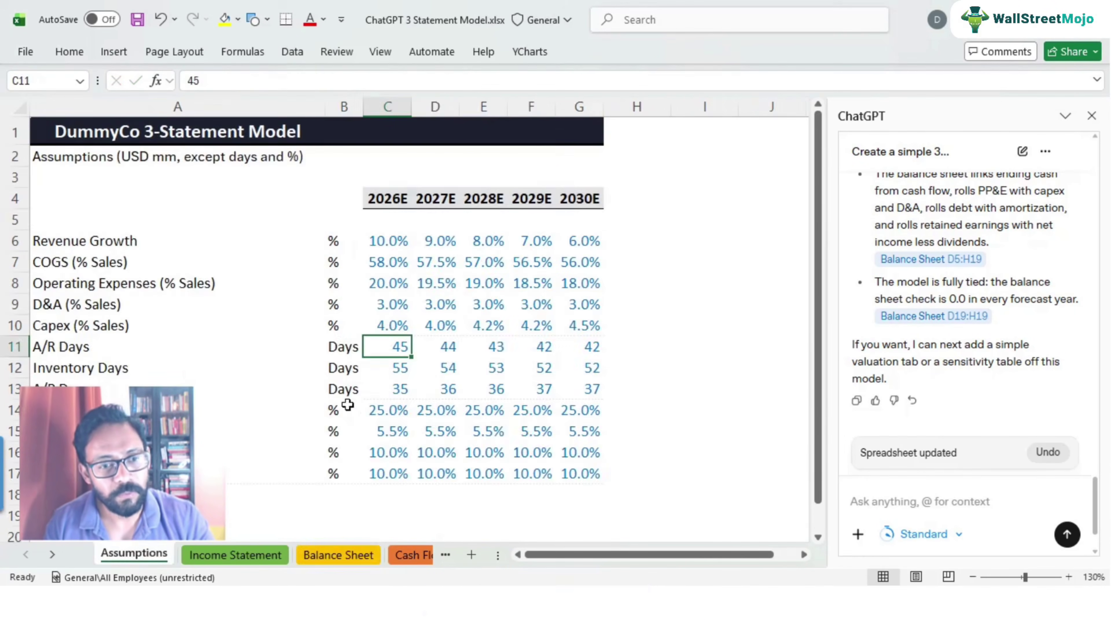
click(338, 555)
key(F2)
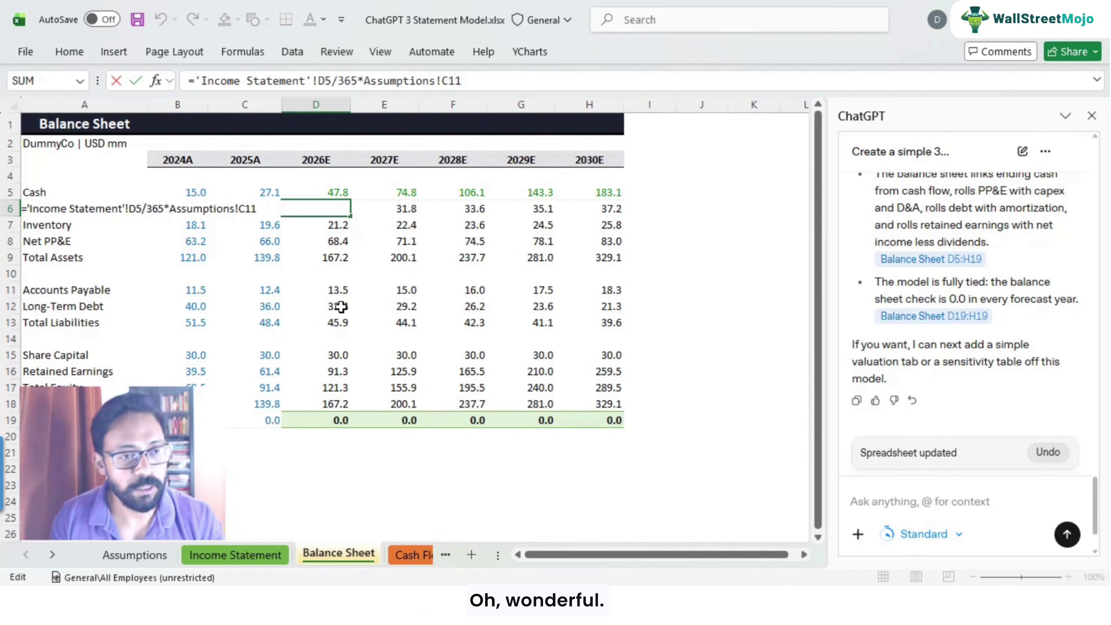
View the 2026E Inventory formula on the Balance Sheet and the row label it belongs to
key(Escape)
key(Down)
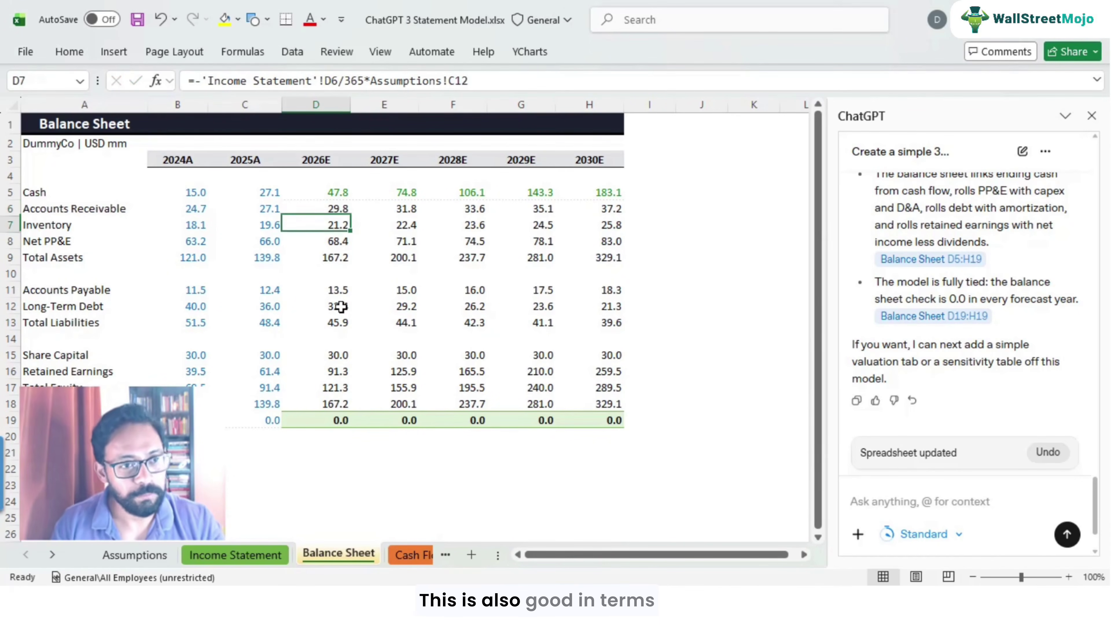
key(F2)
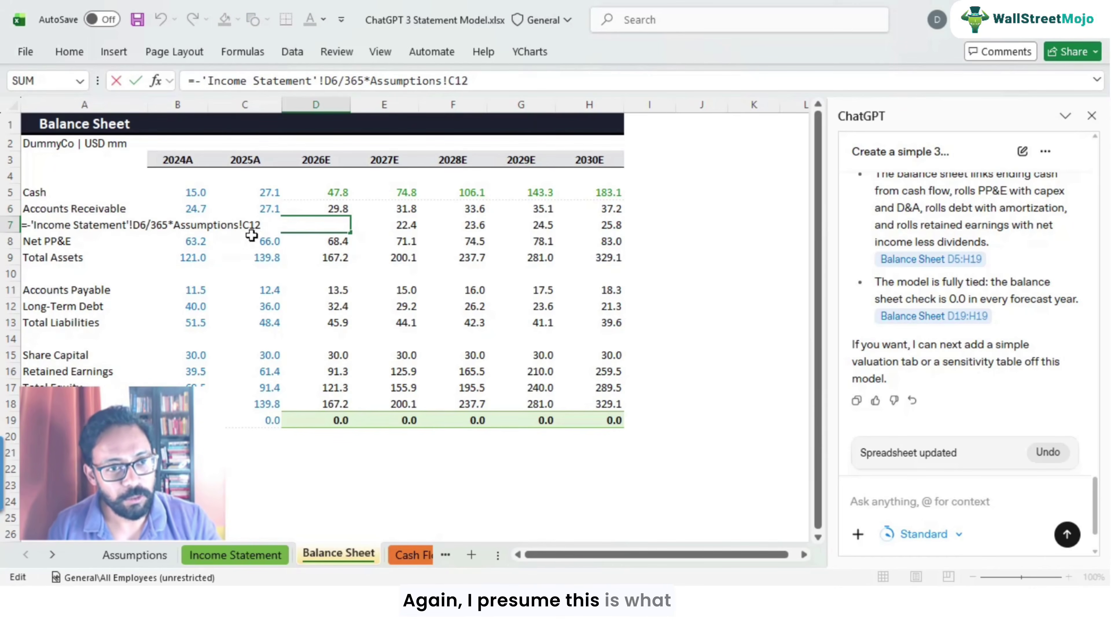
key(Escape)
click(79, 224)
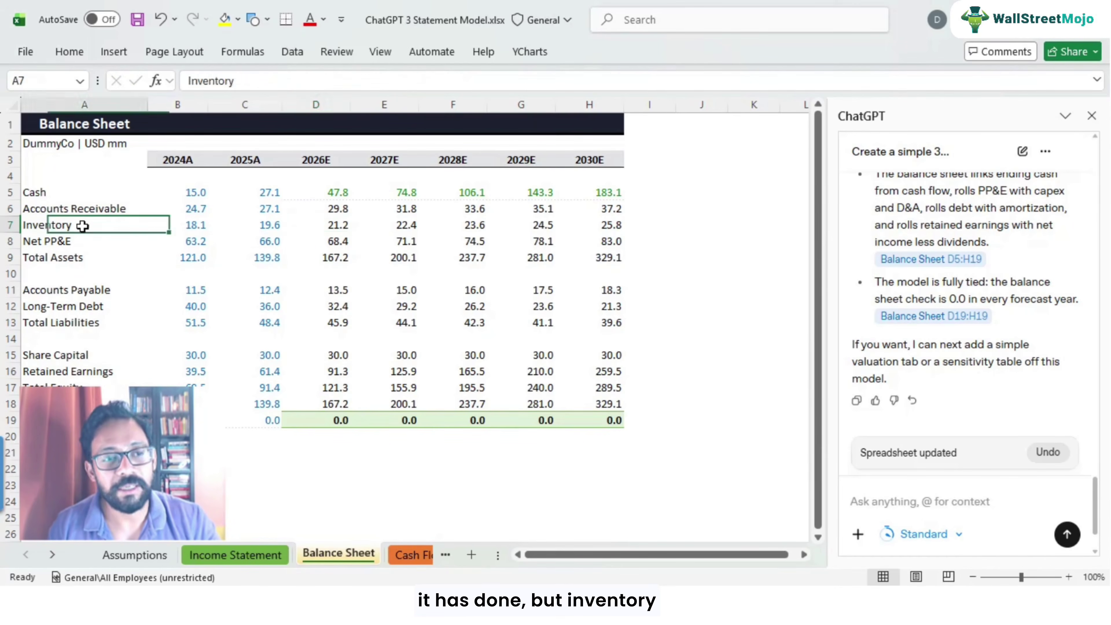
click(335, 226)
key(F2)
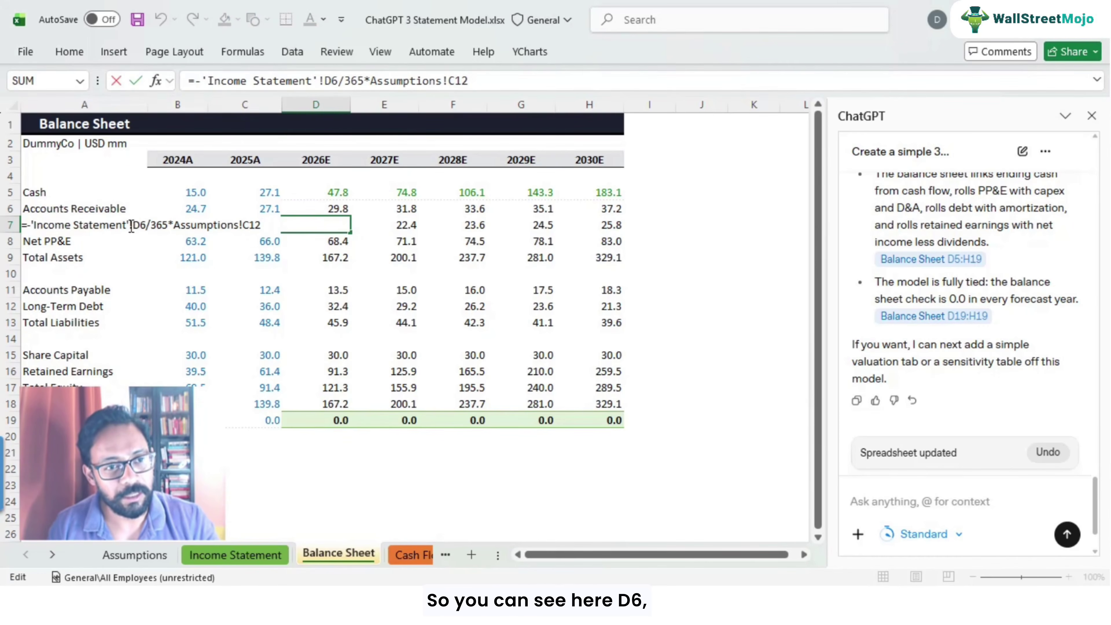
Trace the 2026E Inventory formula back to the 2026E COGS cell on the Income Statement and recheck the formula's minus sign
key(Escape)
click(136, 555)
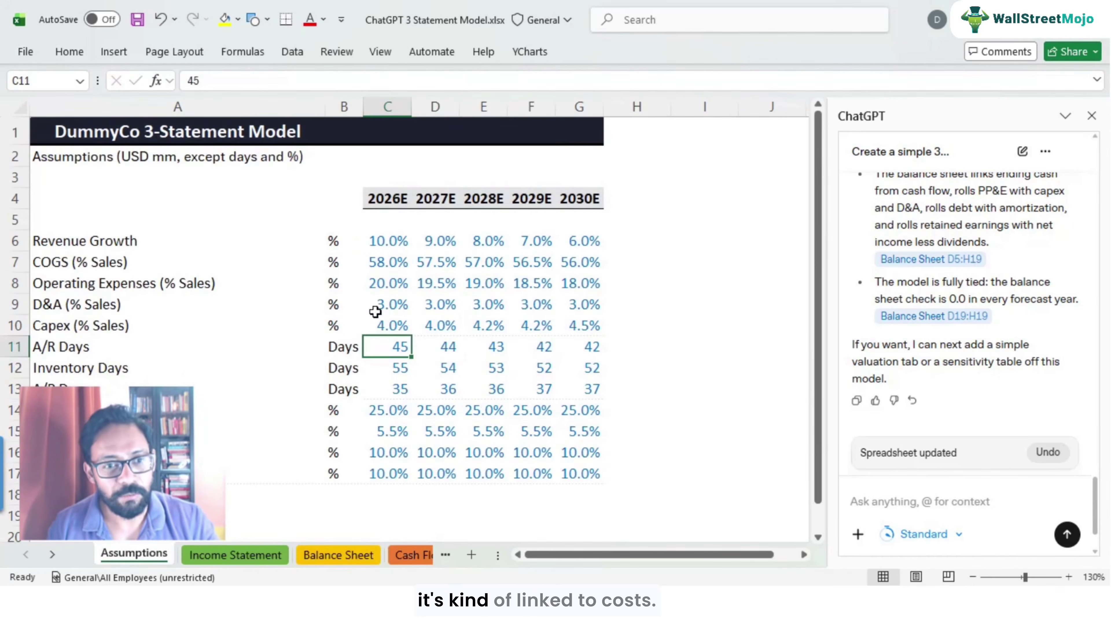
click(232, 554)
click(322, 213)
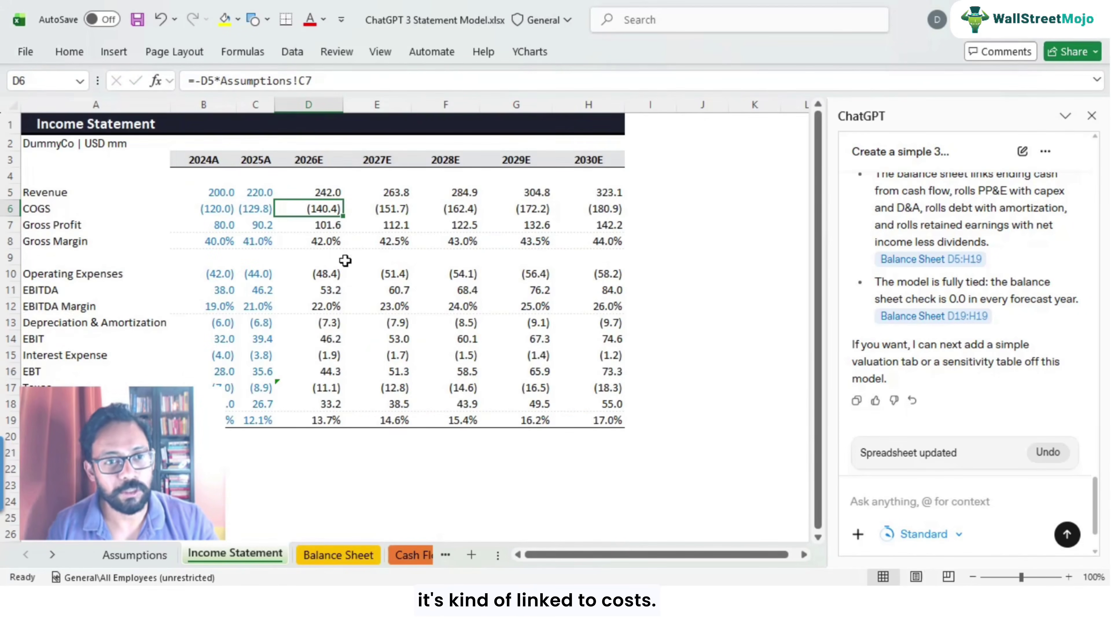
click(338, 555)
key(F2)
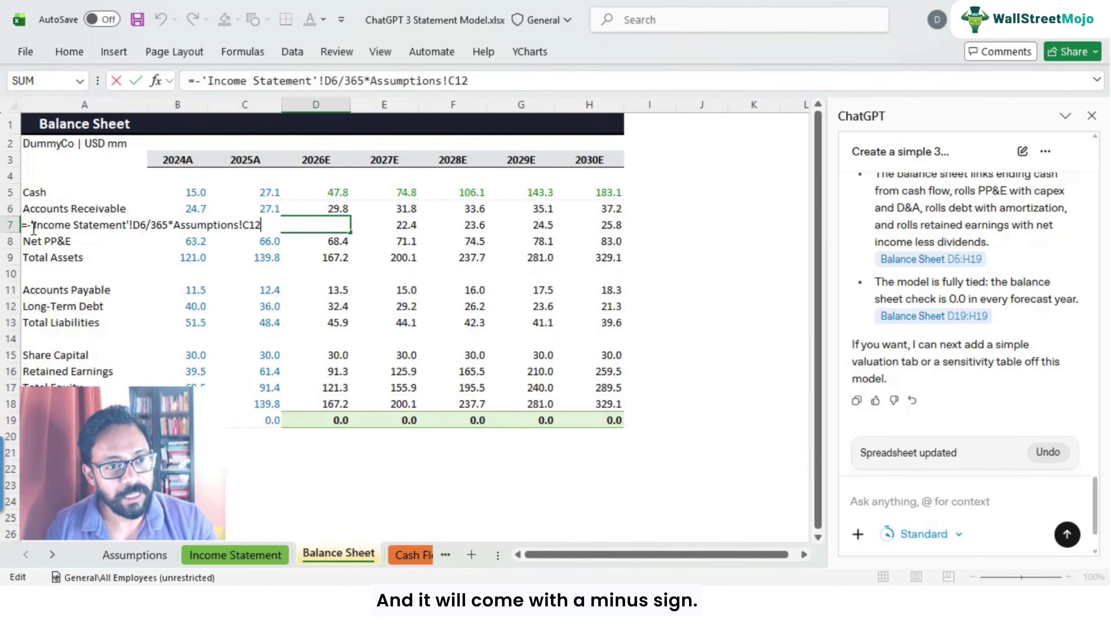
key(Escape)
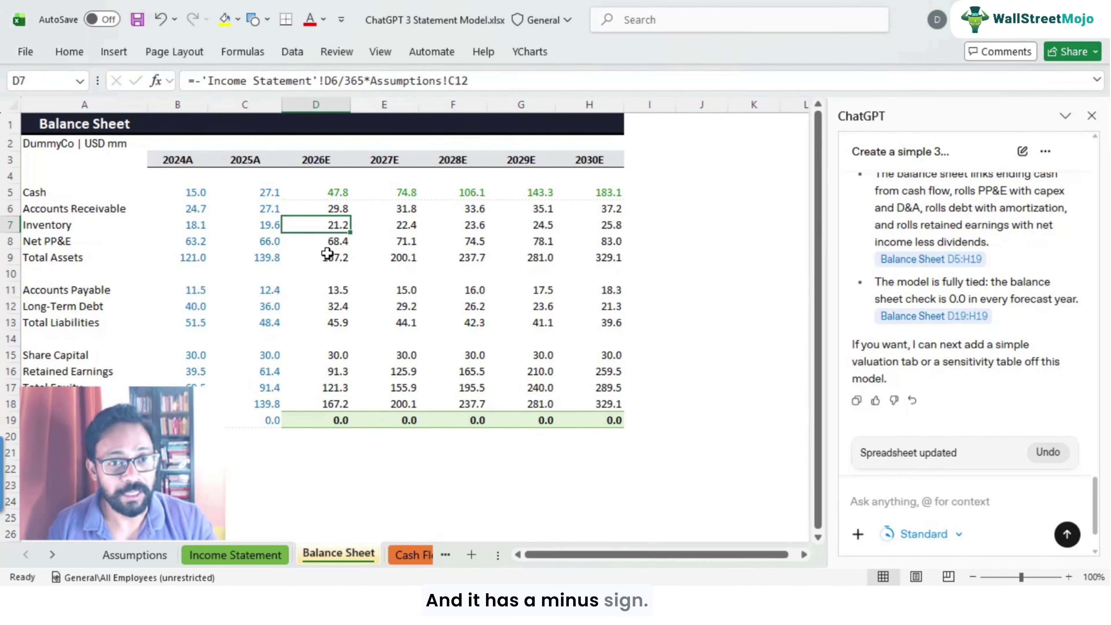
View the 2026E Net PP&E formula on the Balance Sheet
click(325, 241)
click(55, 241)
click(332, 241)
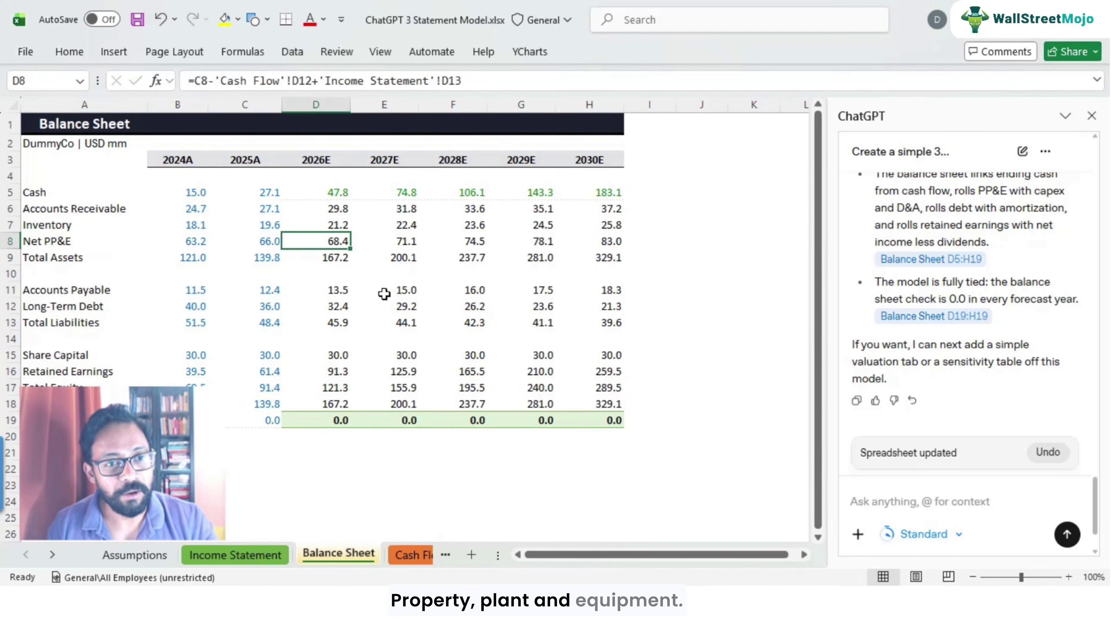
key(F2)
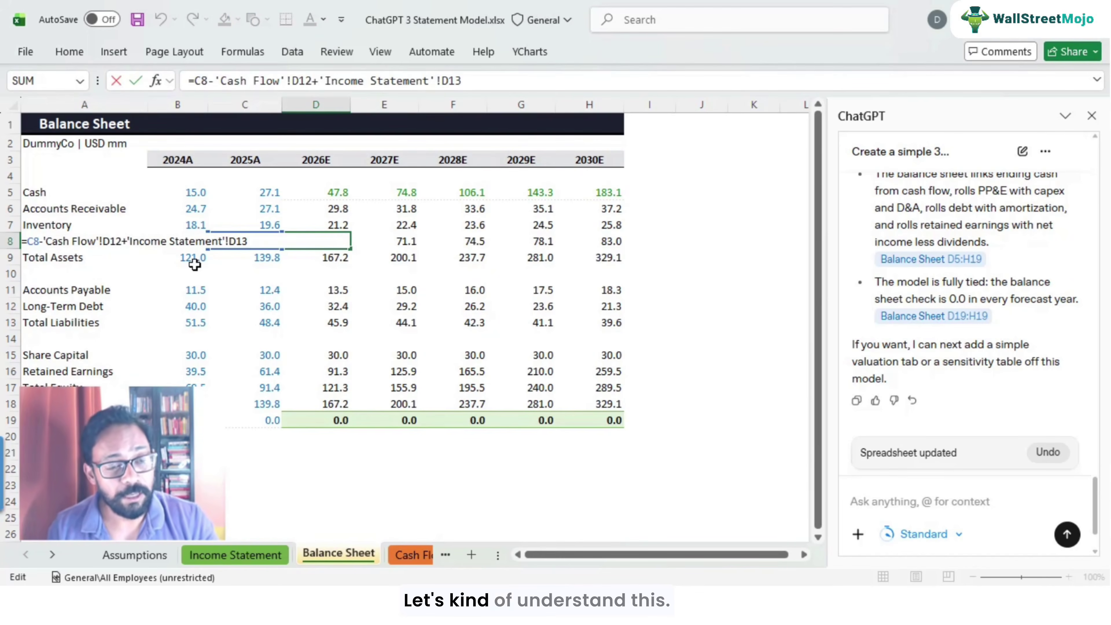
key(Escape)
key(F2)
key(Escape)
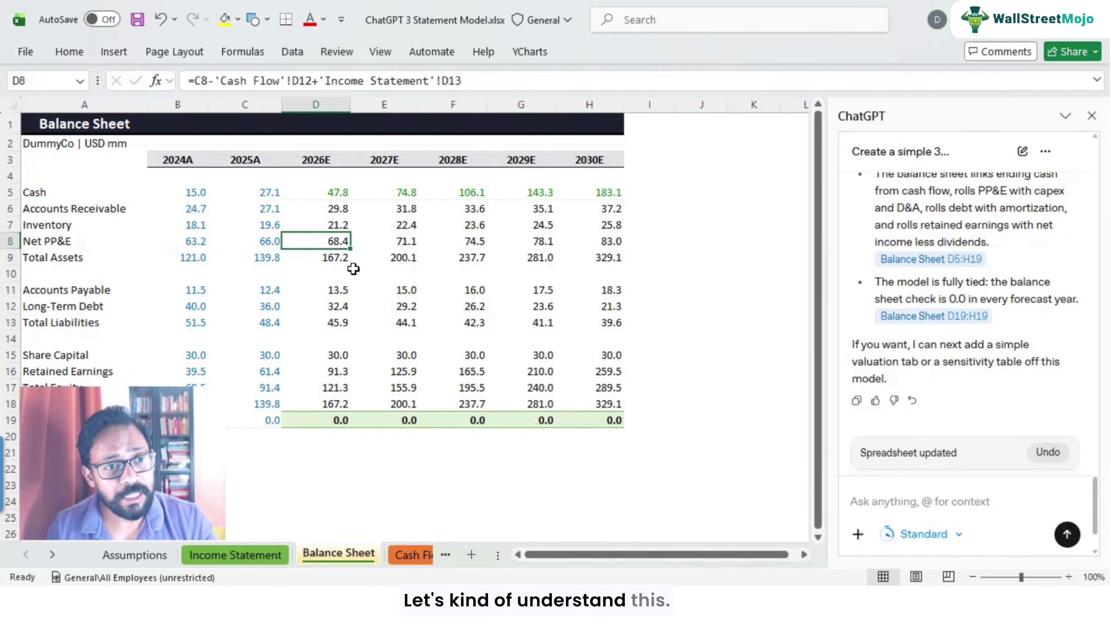
key(F2)
key(Escape)
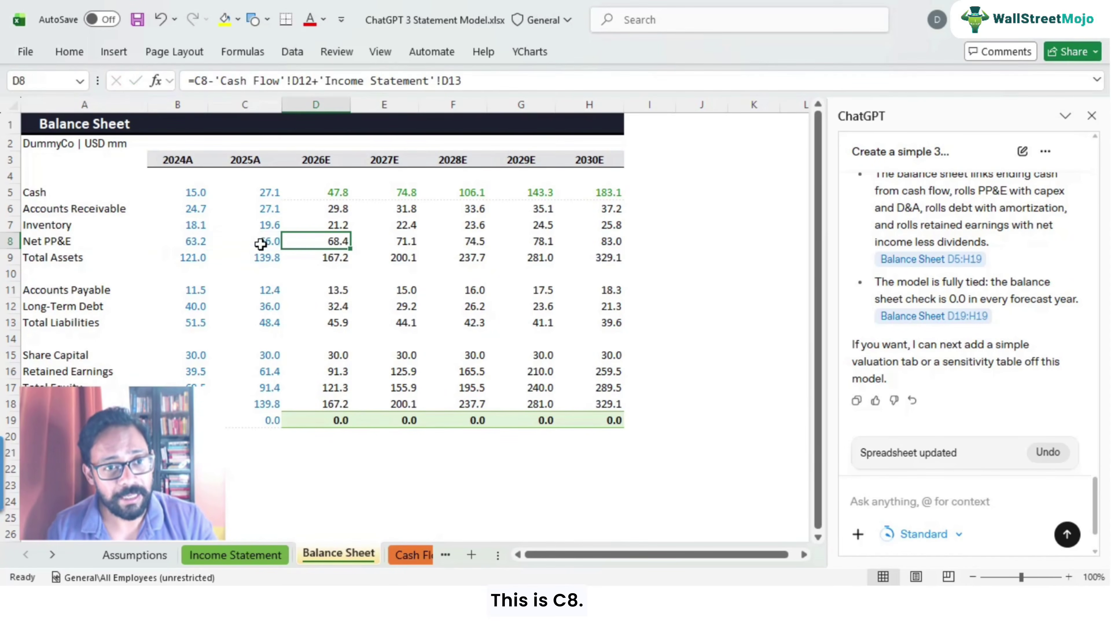
Check the 2025A Net PP&E cell and the Cash Flow and Income Statement references in the 2026E Net PP&E formula
key(Left)
key(Right)
key(F2)
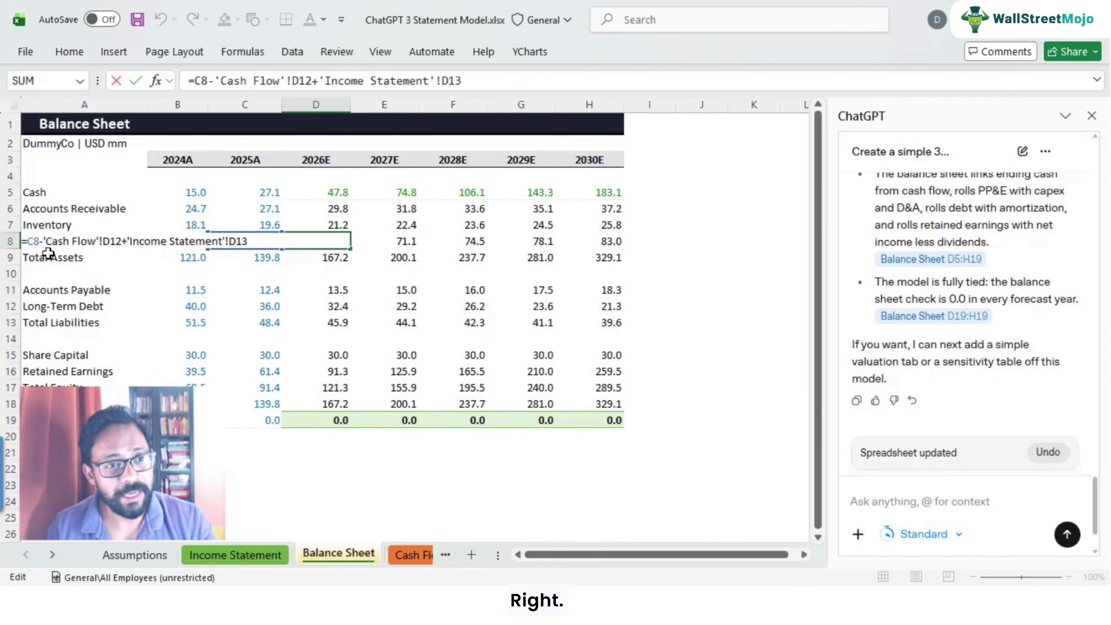
drag(43, 241, 247, 241)
key(Escape)
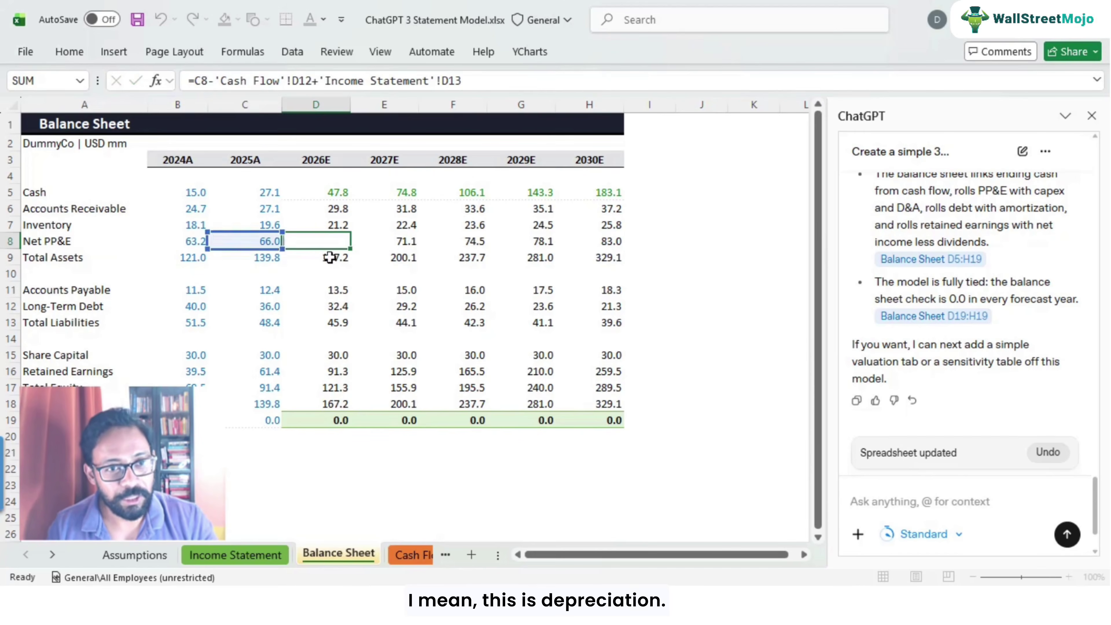
Trace the depreciation term of the 2026E Net PP&E formula to 2026E Depreciation & Amortization on the Income Statement
click(219, 554)
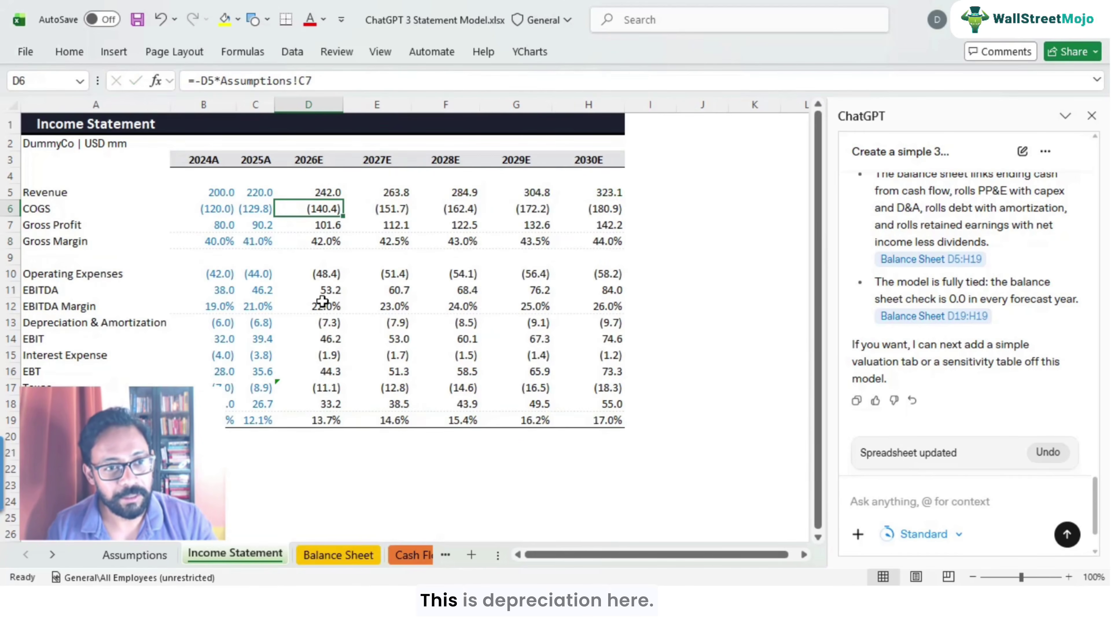
click(96, 322)
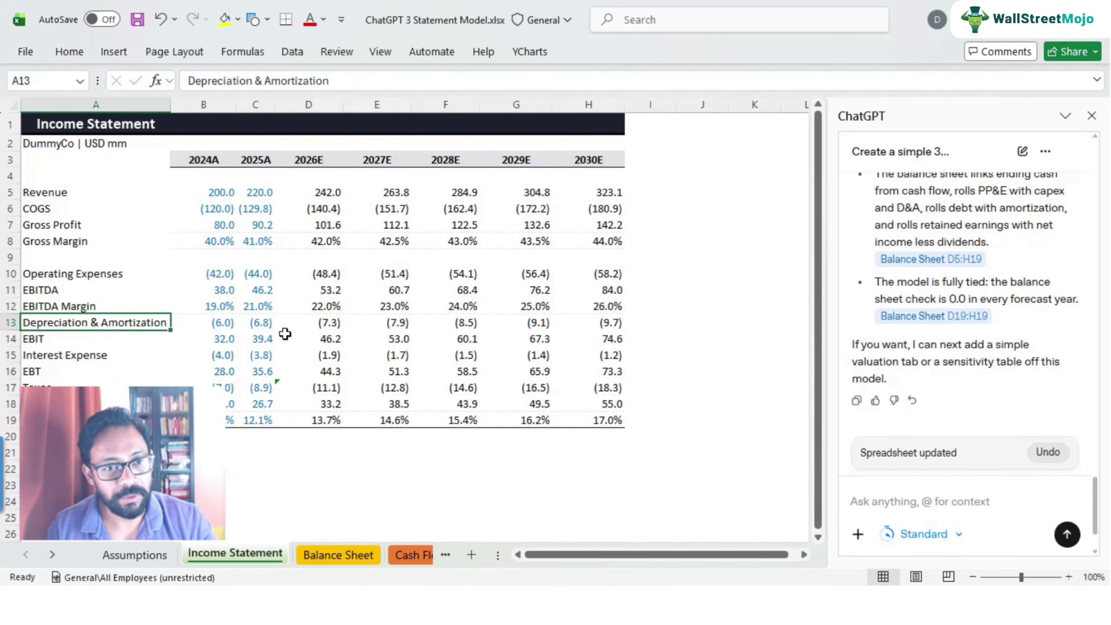
click(315, 323)
scroll(403, 555, down, 1)
click(352, 555)
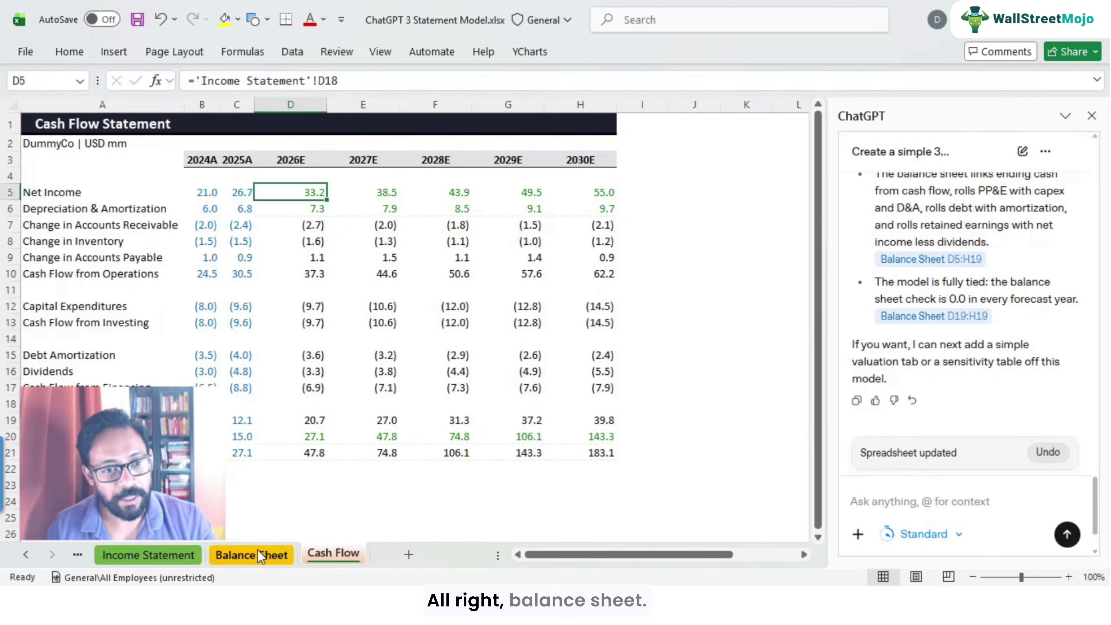
click(257, 552)
double_click(316, 241)
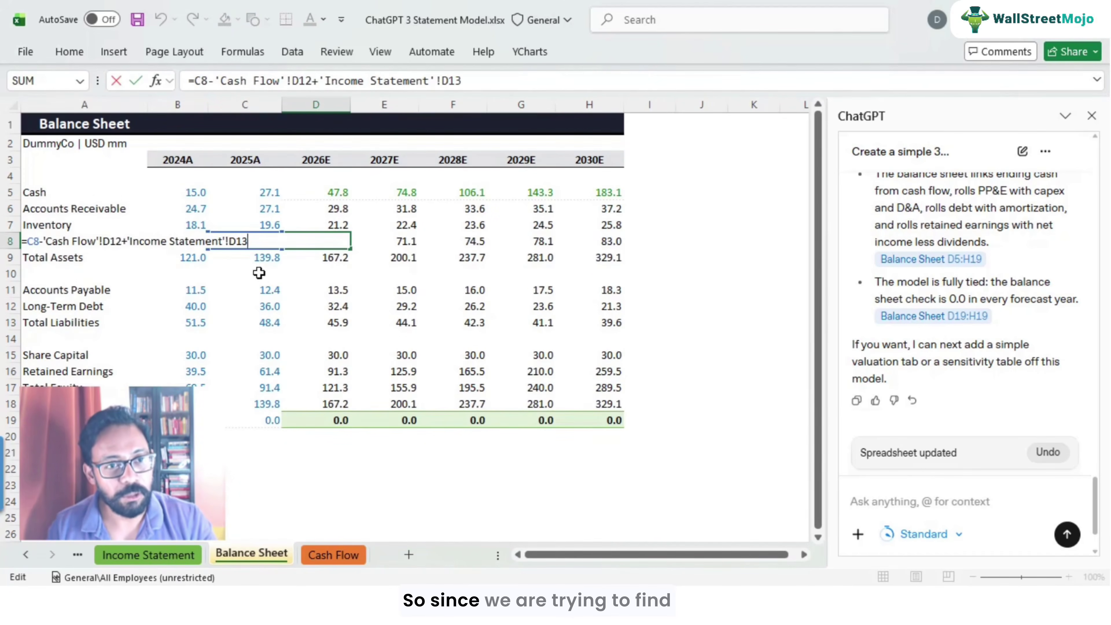
key(Escape)
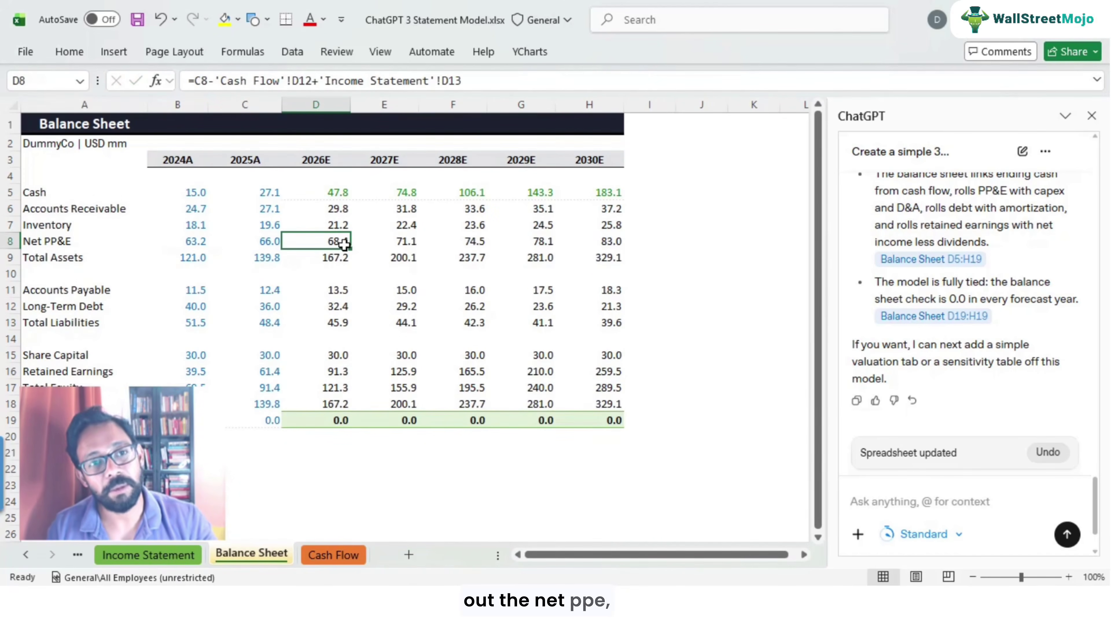
Compare 2025A Net PP&E and 2026E Capital Expenditures on the Cash Flow sheet with the 2026E Net PP&E formula
click(262, 241)
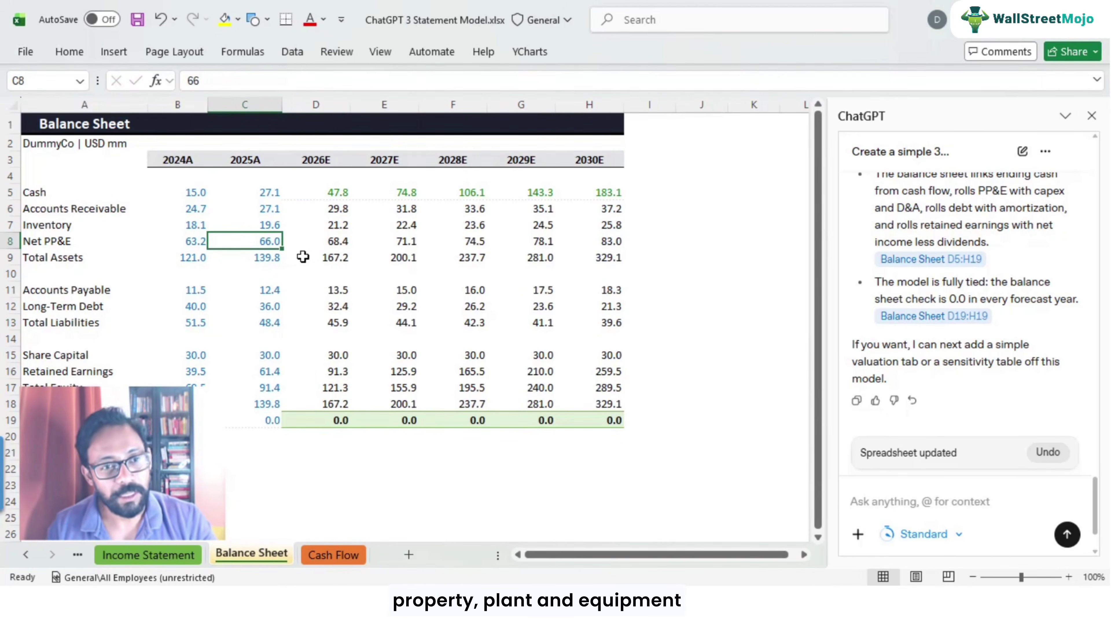
click(337, 555)
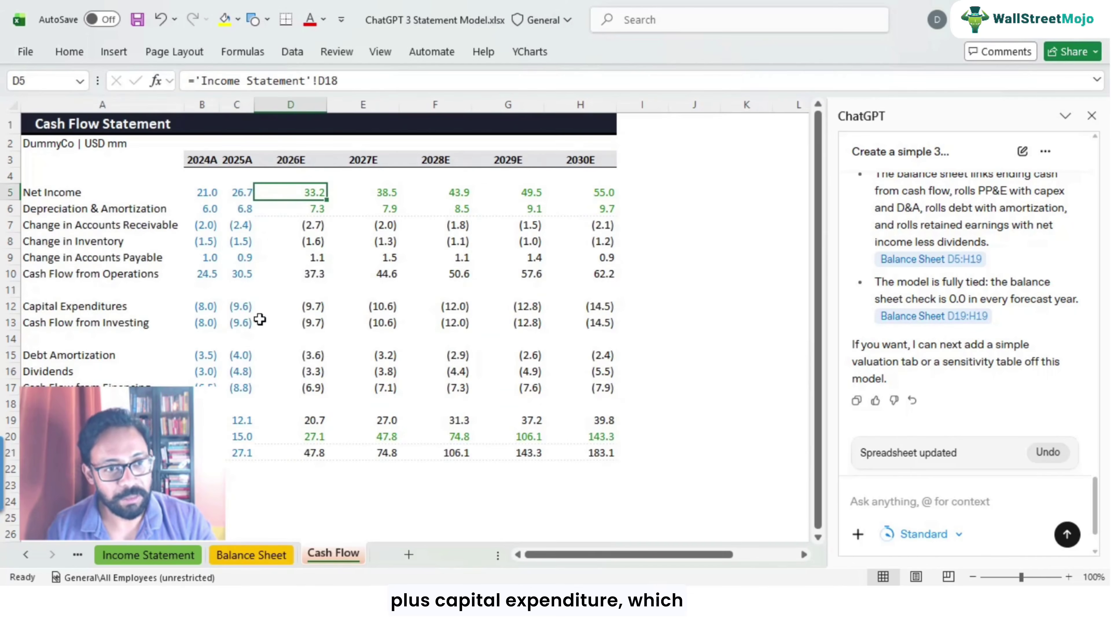
click(310, 306)
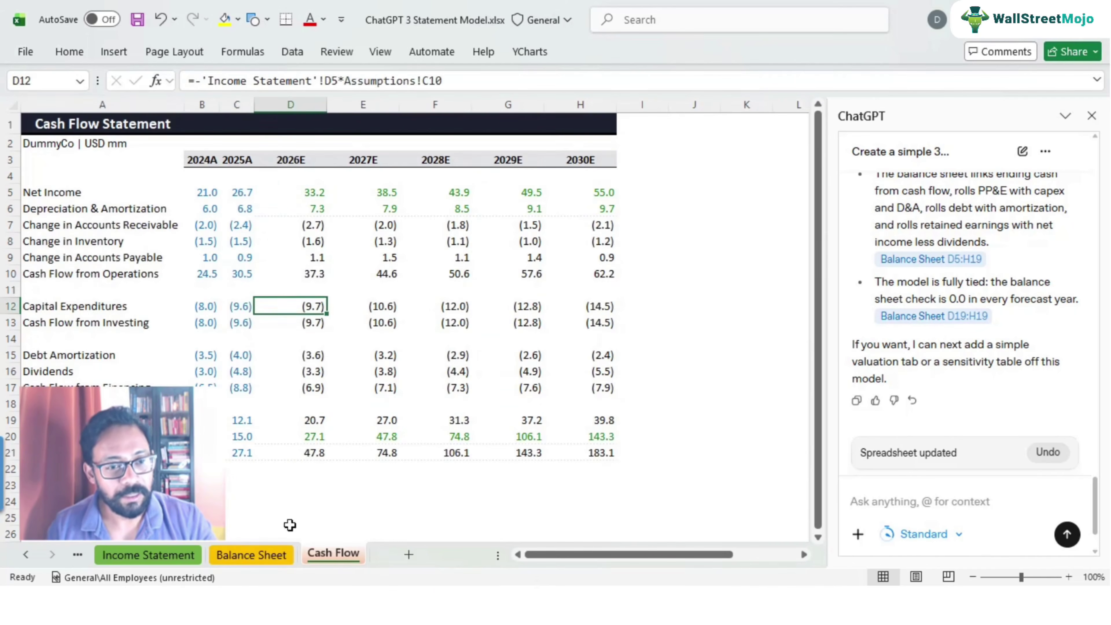
click(264, 554)
double_click(334, 241)
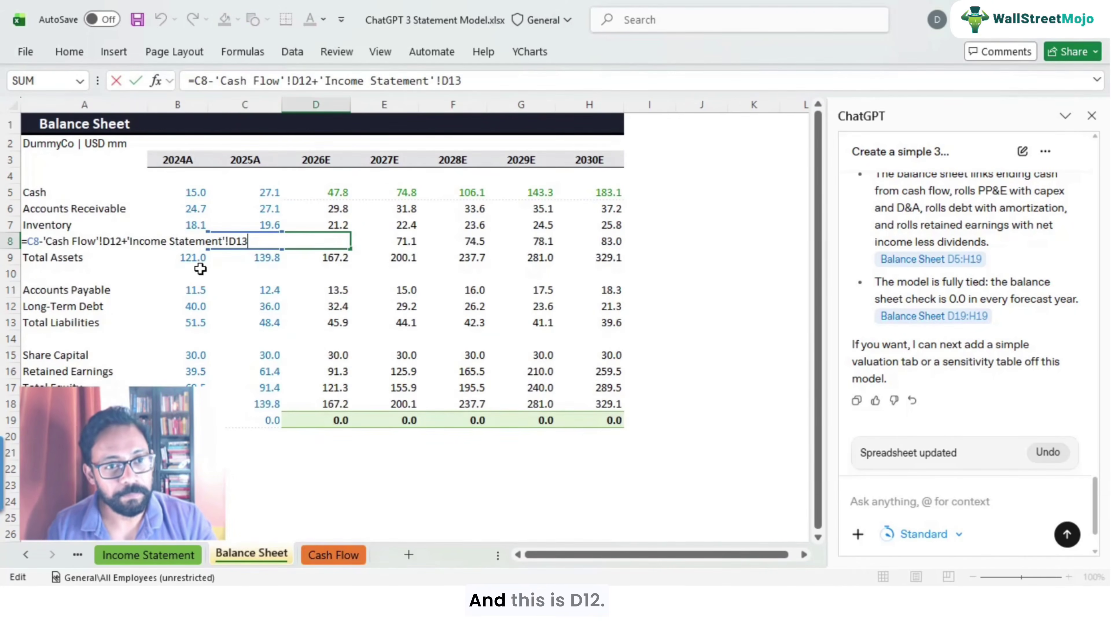
key(Escape)
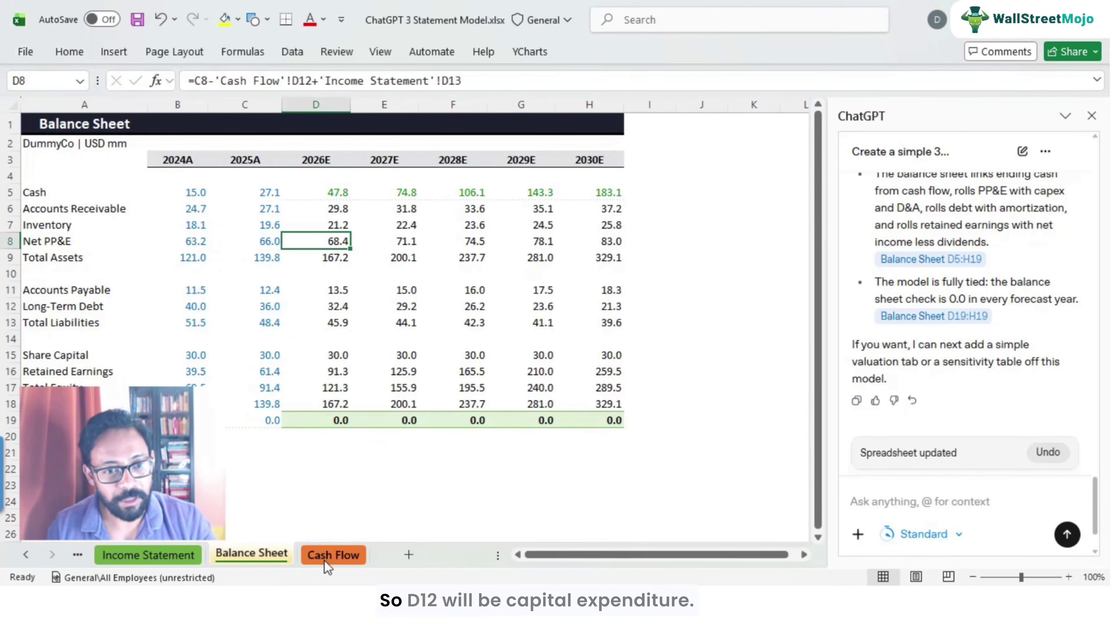
View the 2026E Capital Expenditures formula and recheck the Income Statement D13 term in the 2026E Net PP&E formula
key(ctrl+Page_Down)
double_click(276, 302)
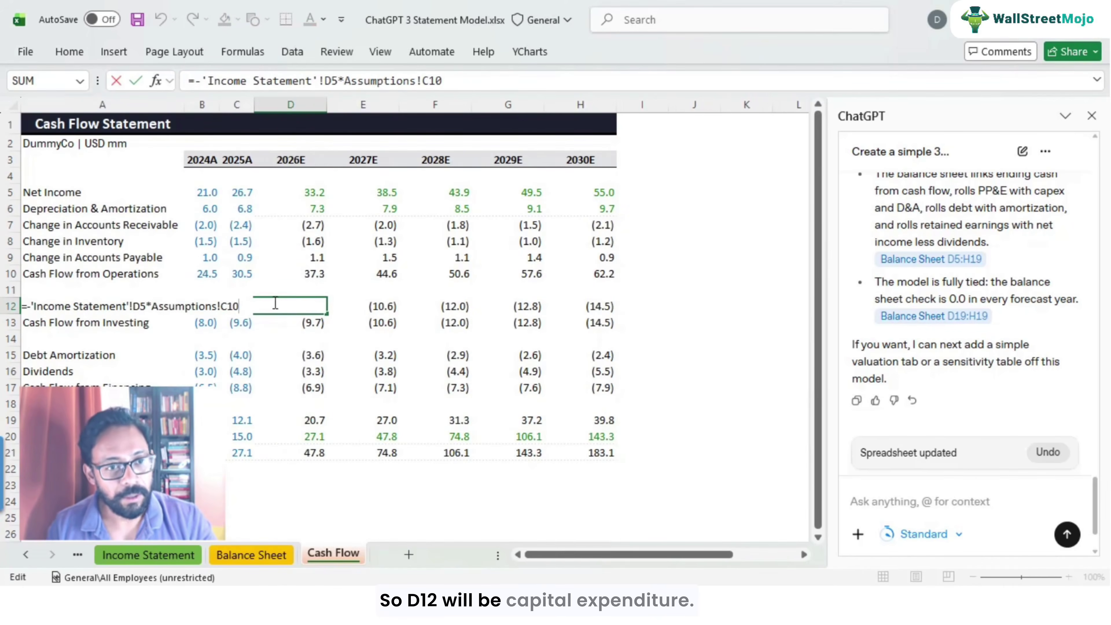
click(252, 554)
double_click(339, 245)
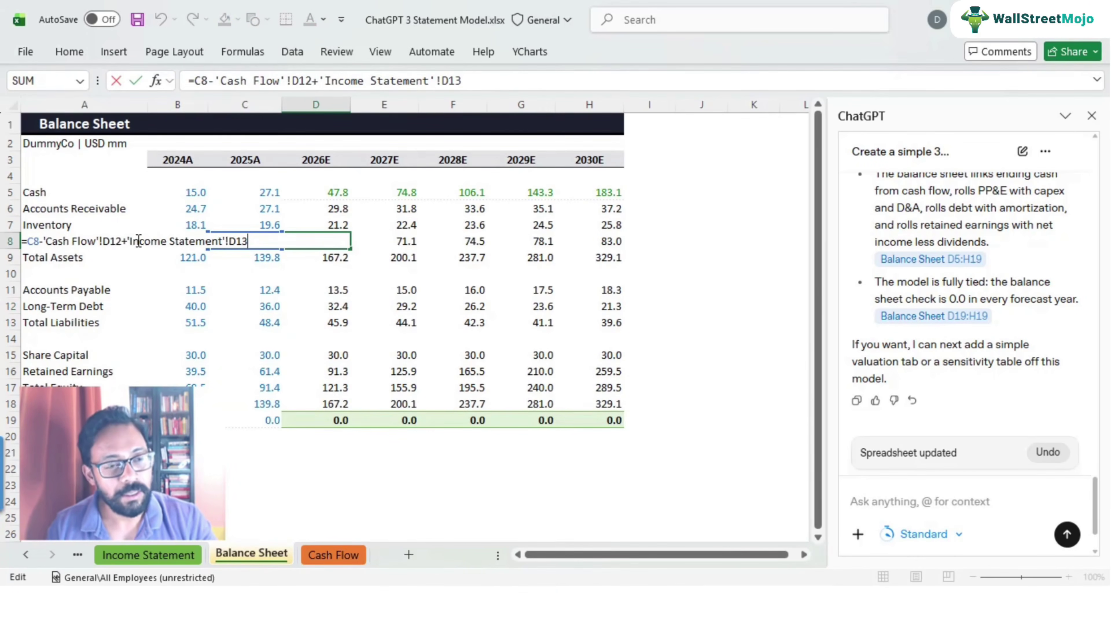
drag(127, 242, 258, 244)
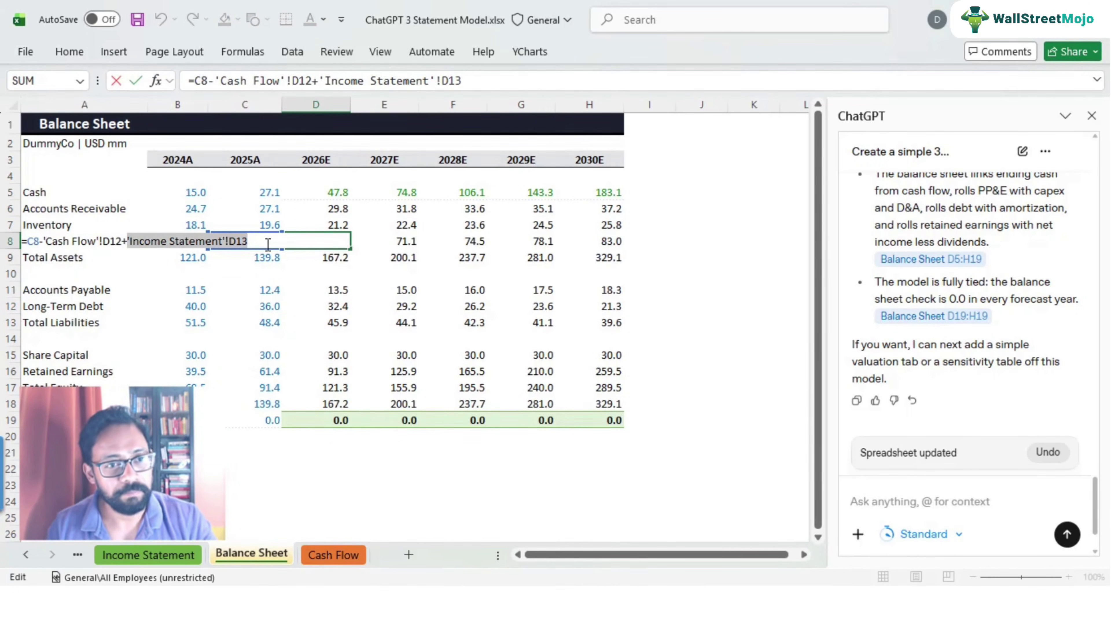
key(Escape)
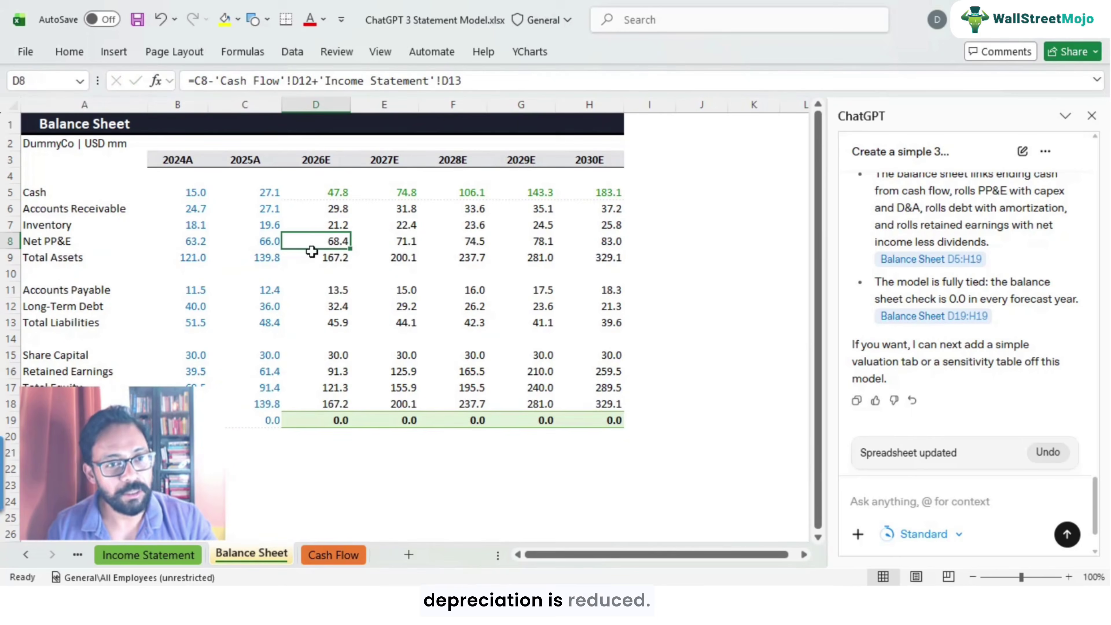
Check the 2026E Total Assets sum formula and the Cash and Inventory cells it includes
click(343, 259)
click(343, 242)
double_click(343, 258)
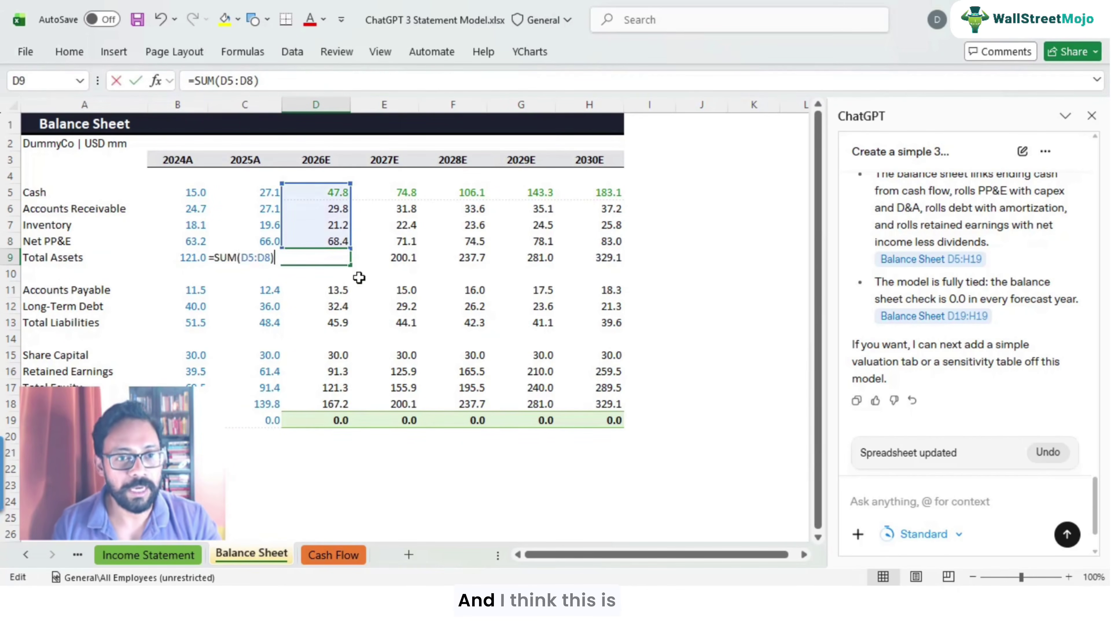
key(Escape)
click(333, 196)
click(331, 226)
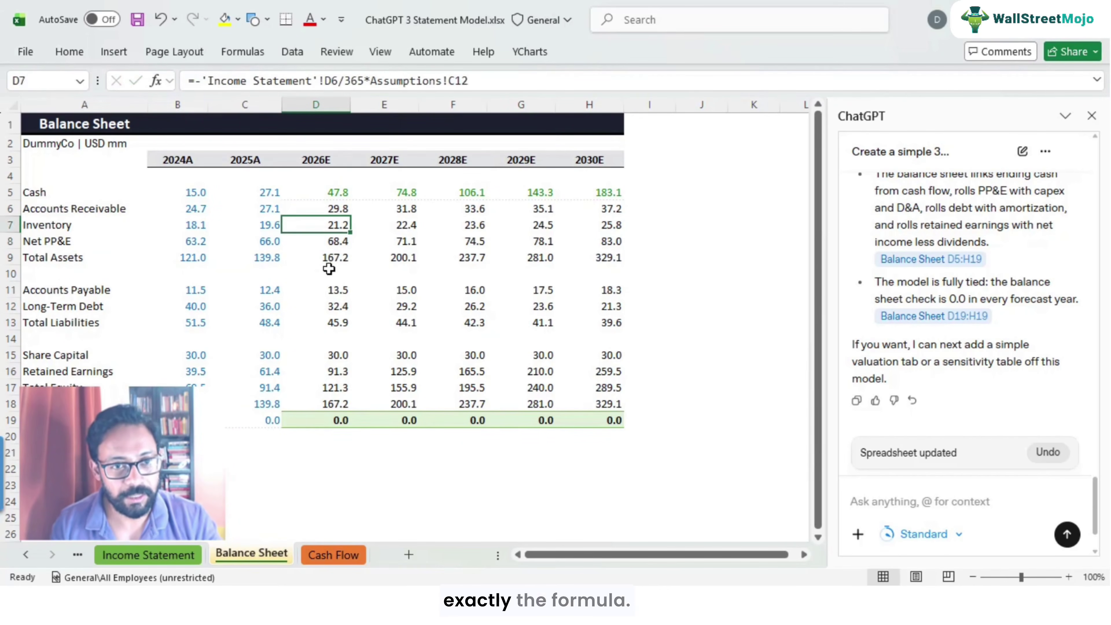
View the 2026E Accounts Payable formula on the Balance Sheet
click(332, 292)
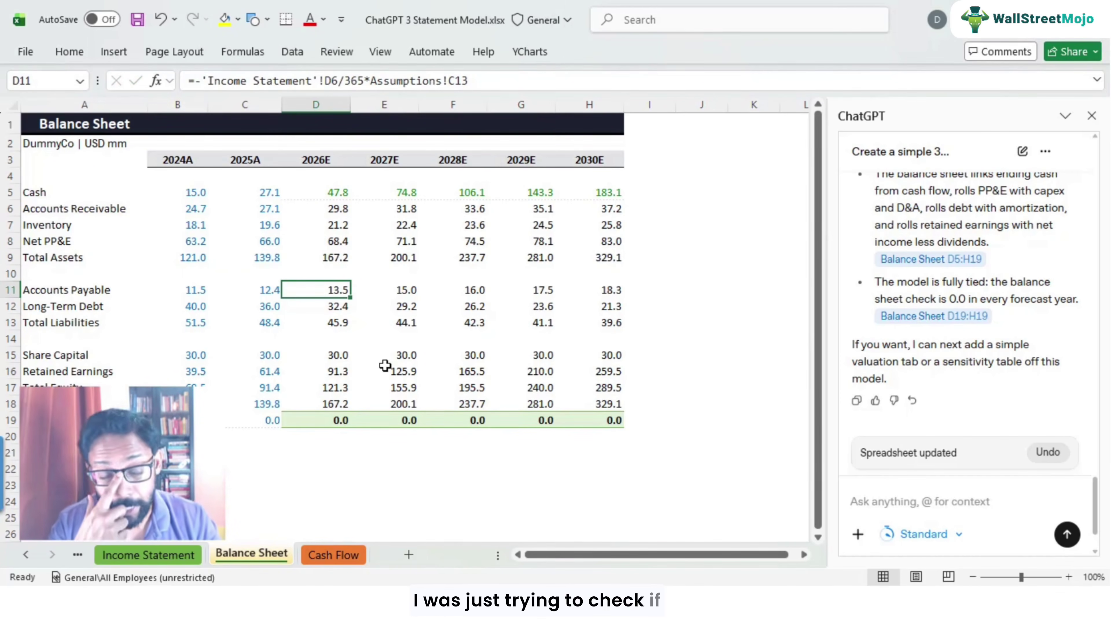
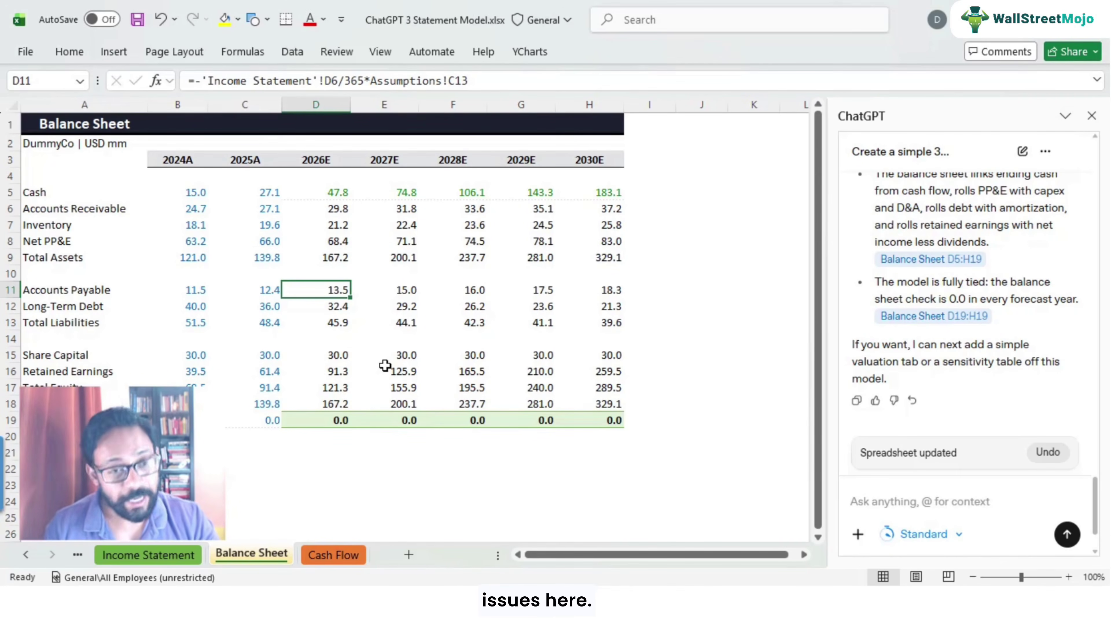
key(F2)
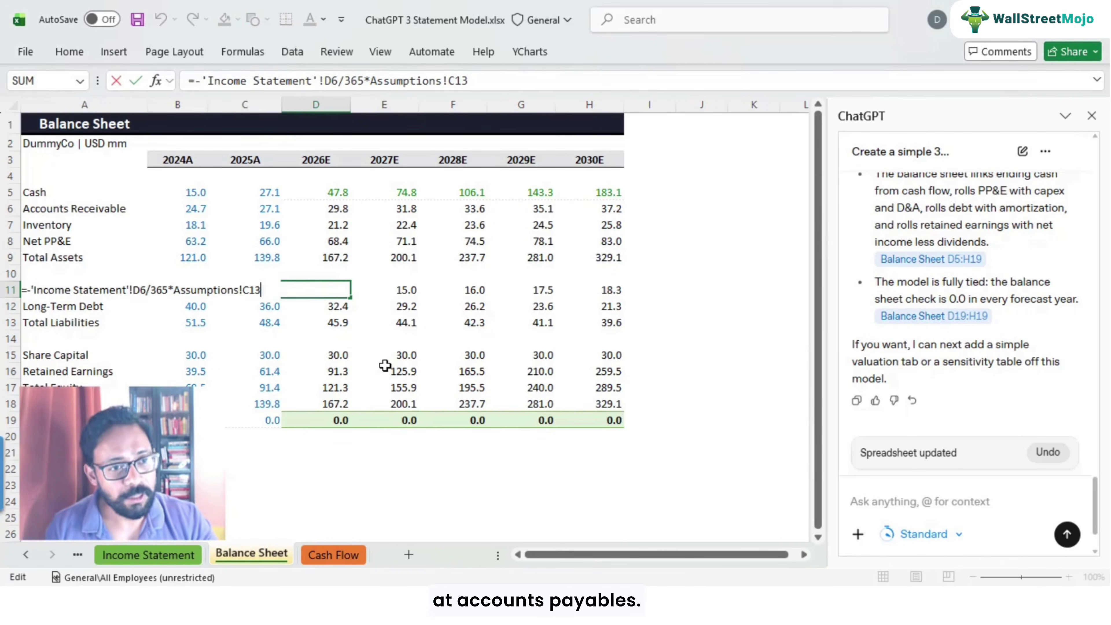
key(Escape)
Examine the 2026E Long-Term Debt formula on the Balance Sheet, including its 2025A debt and Cash Flow D15 terms
click(334, 310)
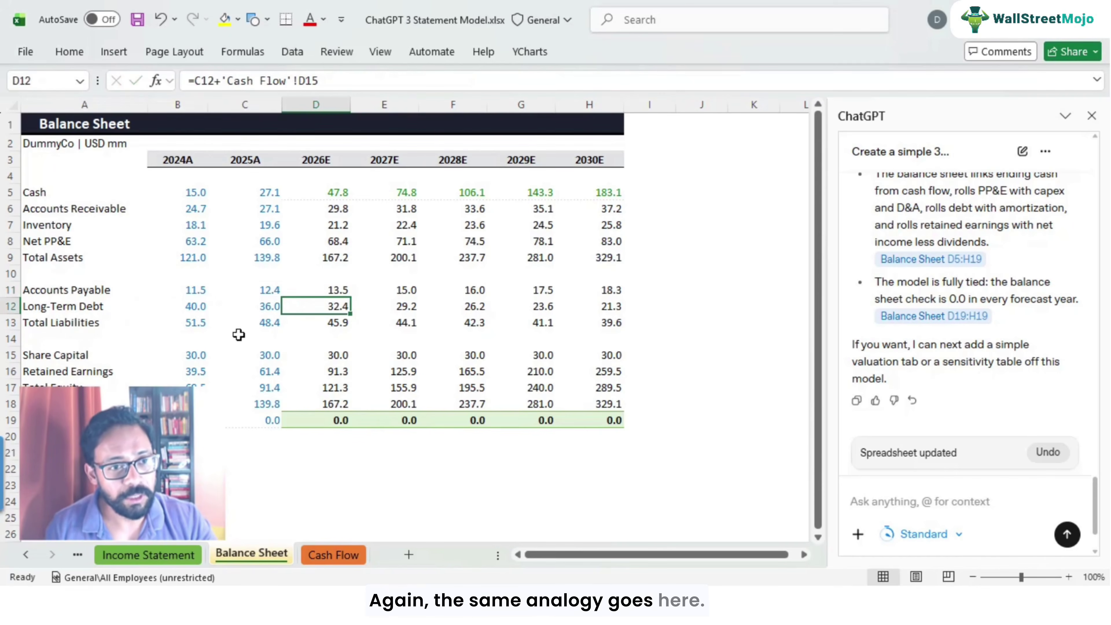
key(F2)
key(Escape)
click(75, 310)
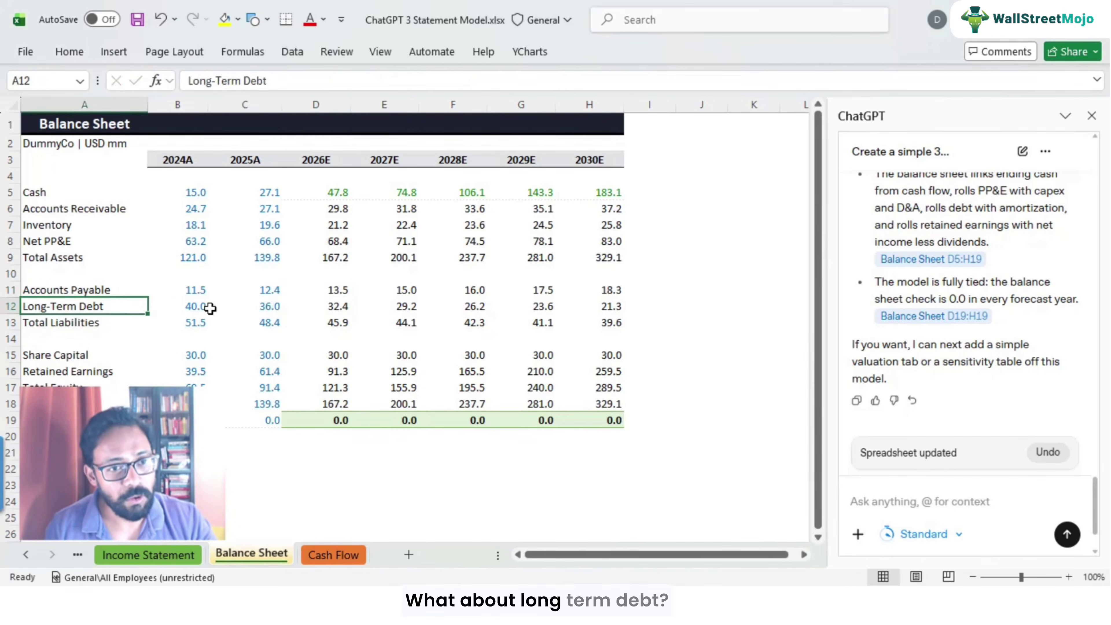
click(272, 308)
click(325, 308)
key(F2)
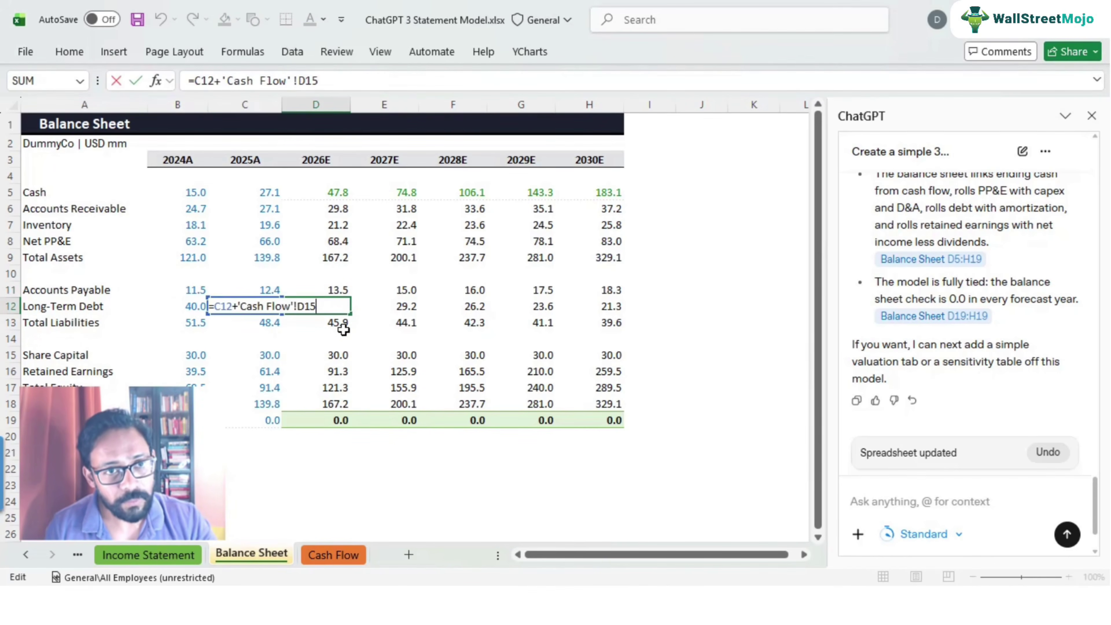
key(Escape)
key(F2)
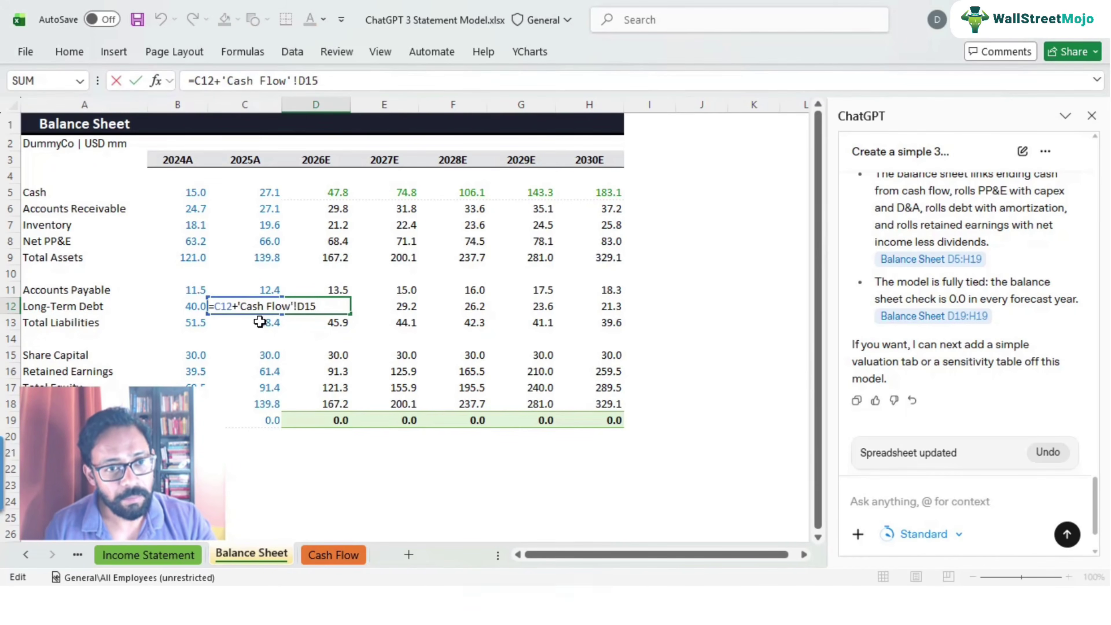
key(Escape)
key(F2)
Check the 2026E Debt Amortization formula on the Cash Flow sheet against the rate in Assumptions C16
click(334, 555)
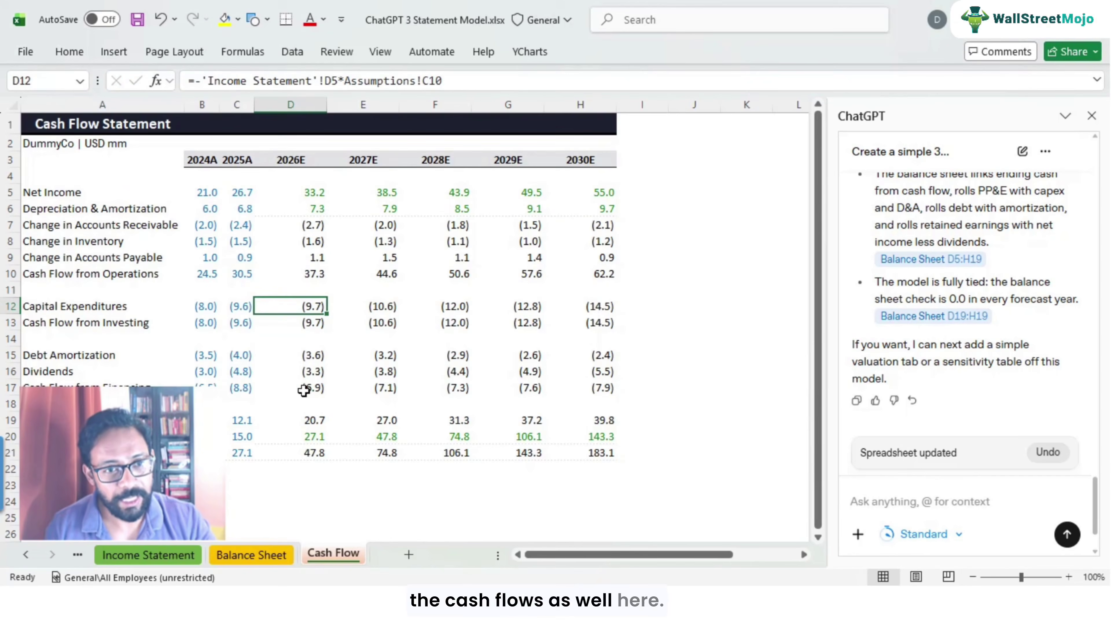
double_click(314, 357)
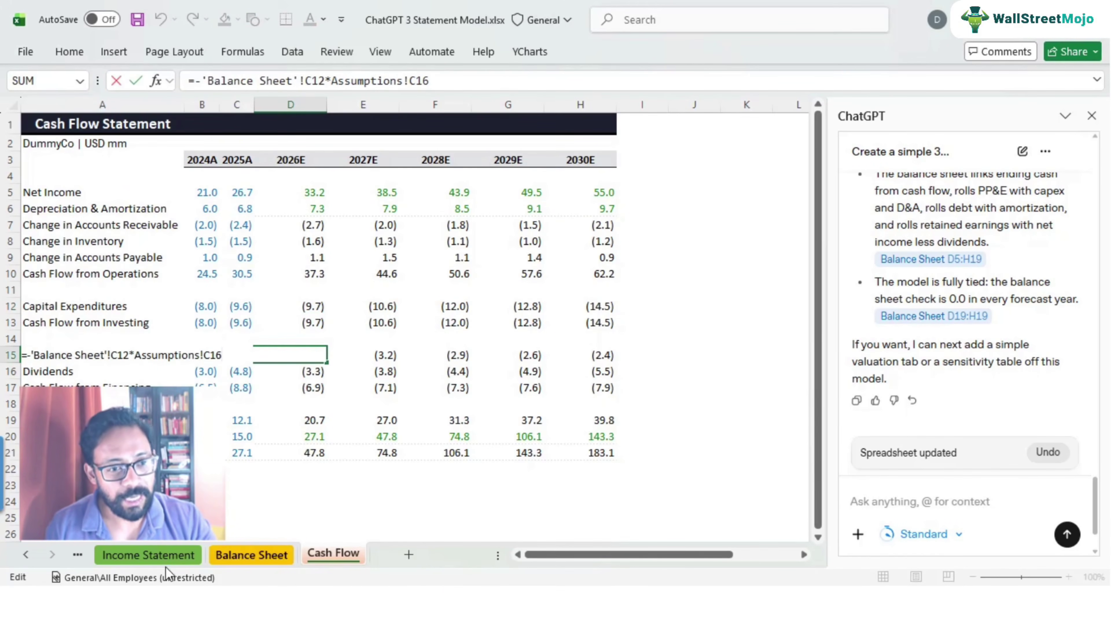
key(Escape)
click(25, 554)
click(135, 554)
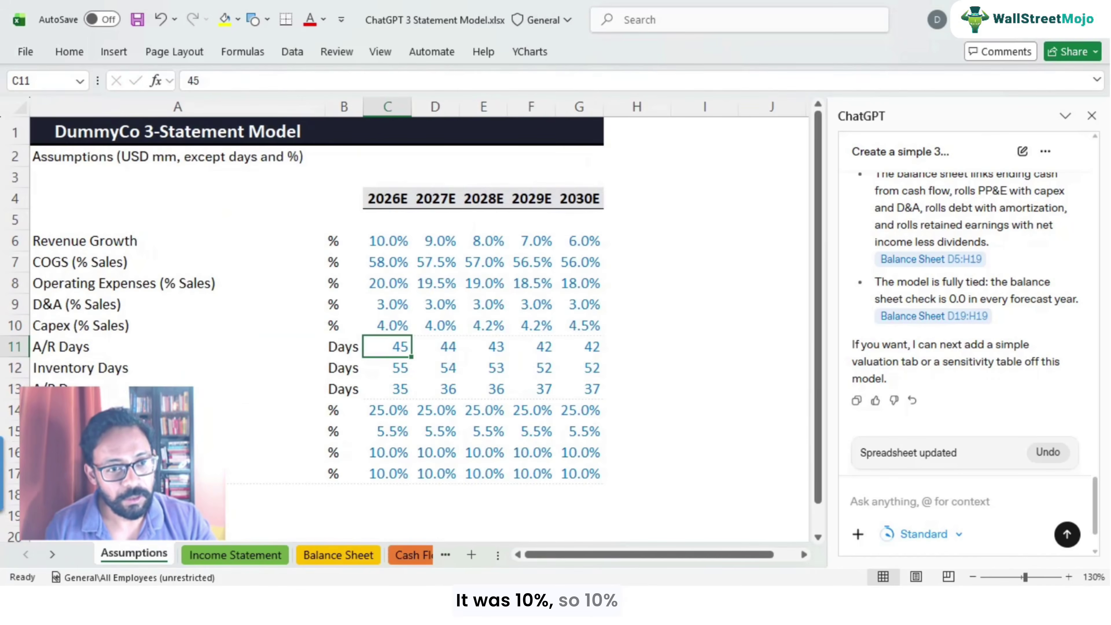
click(291, 453)
click(389, 452)
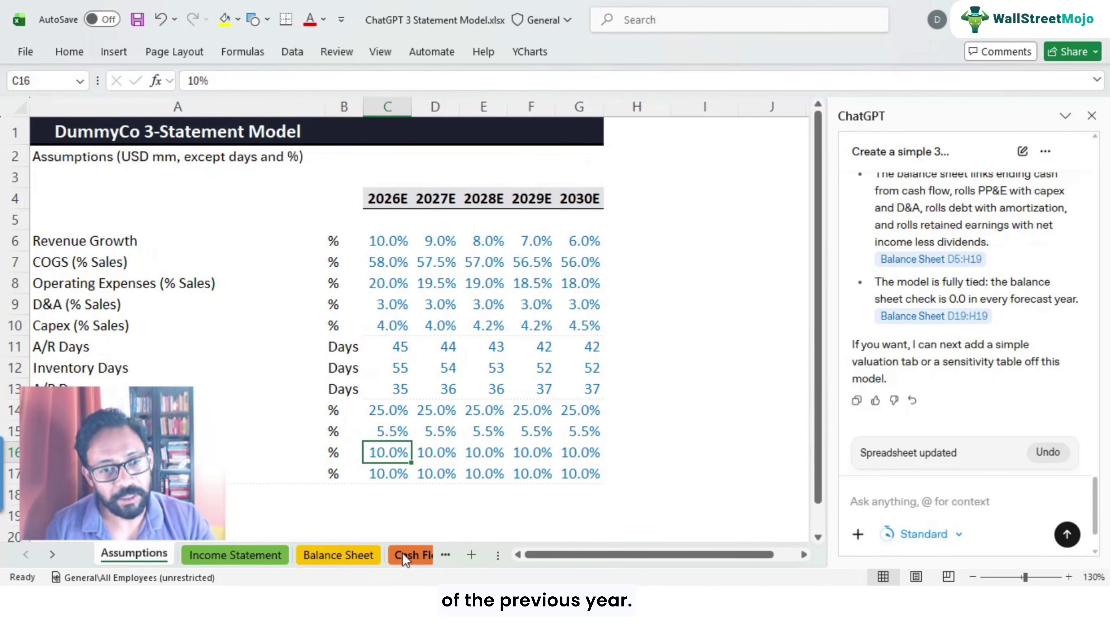
click(405, 558)
key(F2)
key(Escape)
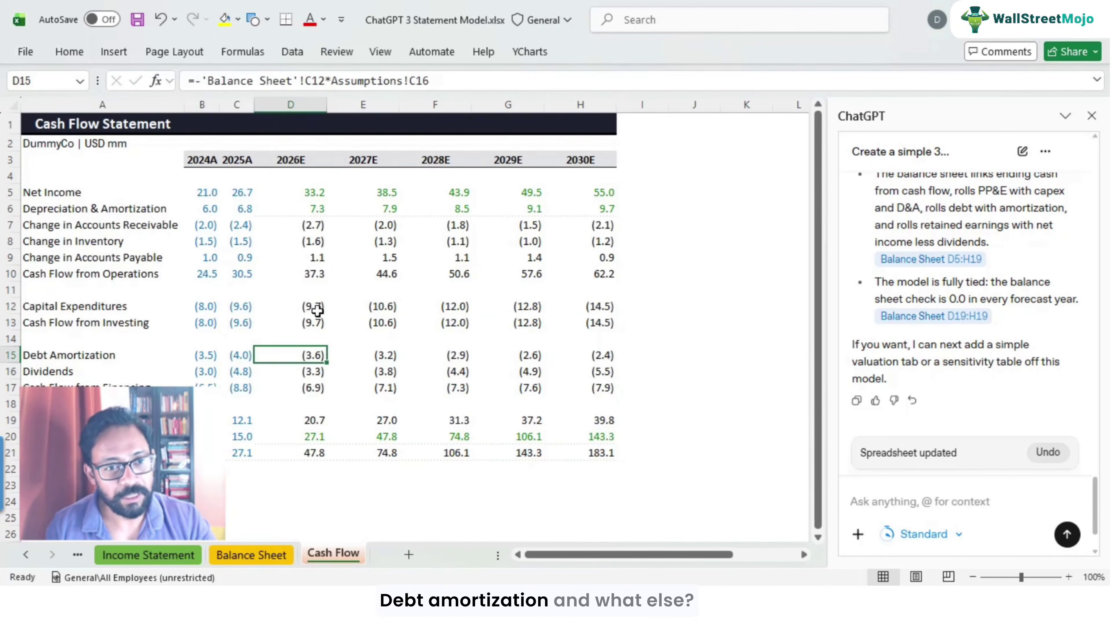
View the 2026E Total Liabilities and Share Capital formulas on the Balance Sheet
click(252, 555)
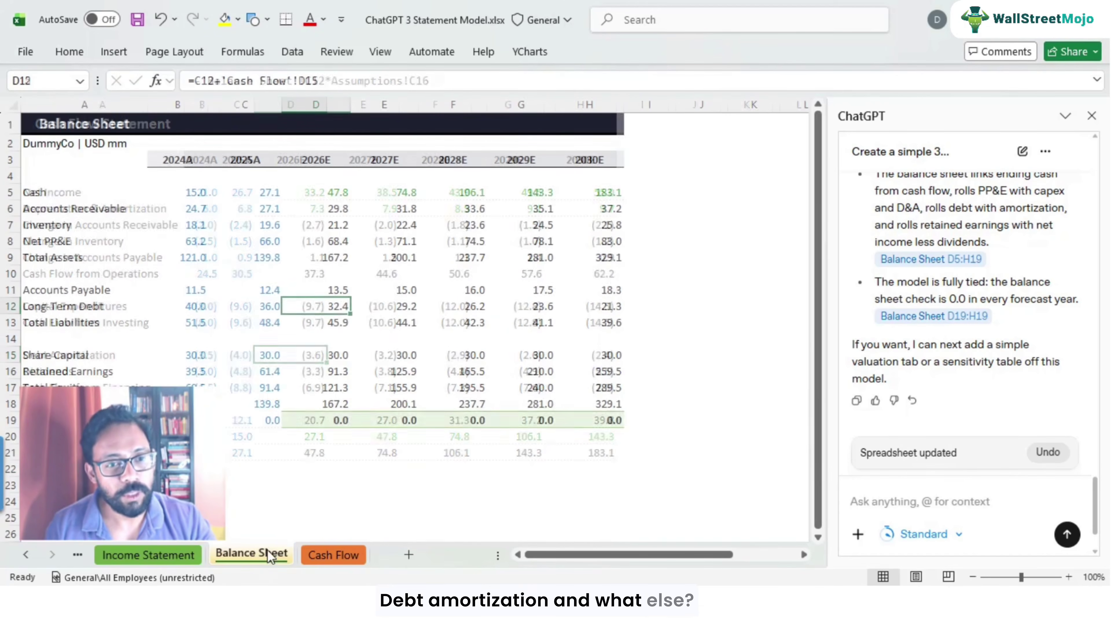
click(335, 325)
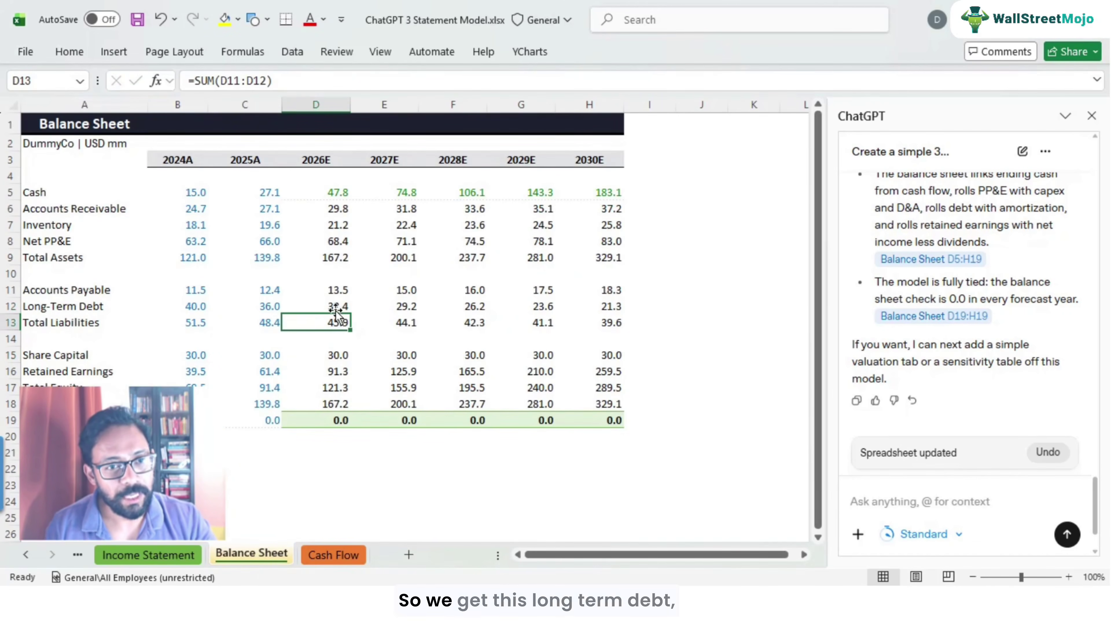
key(F2)
key(Escape)
click(341, 368)
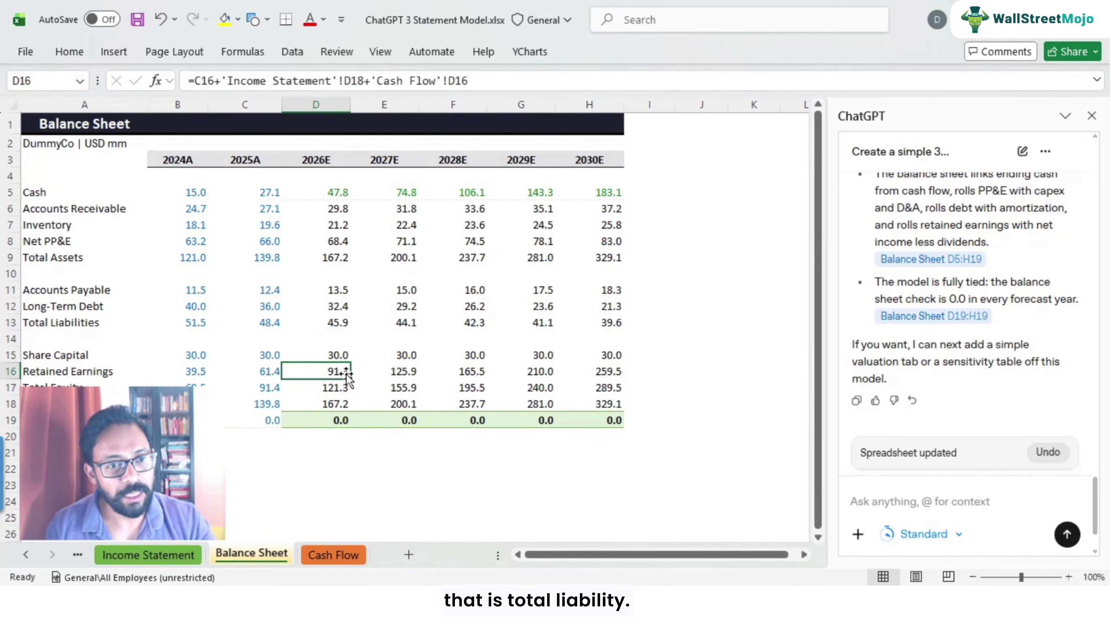
click(340, 354)
key(F2)
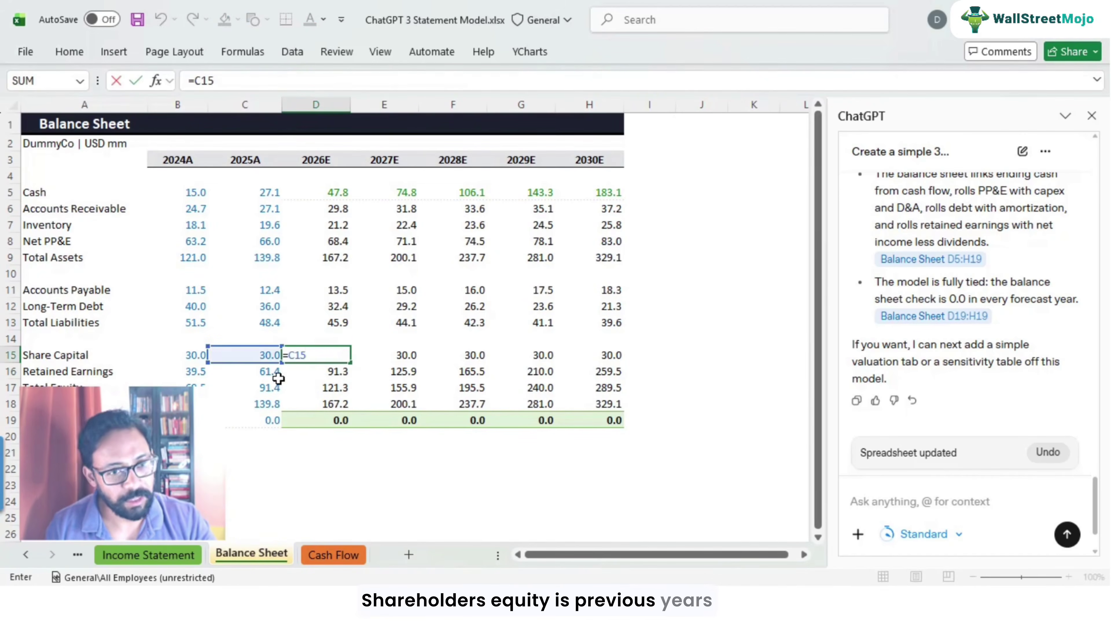
key(Escape)
View the 2026E Retained Earnings formula and the 2025A Retained Earnings cell it builds on
double_click(328, 373)
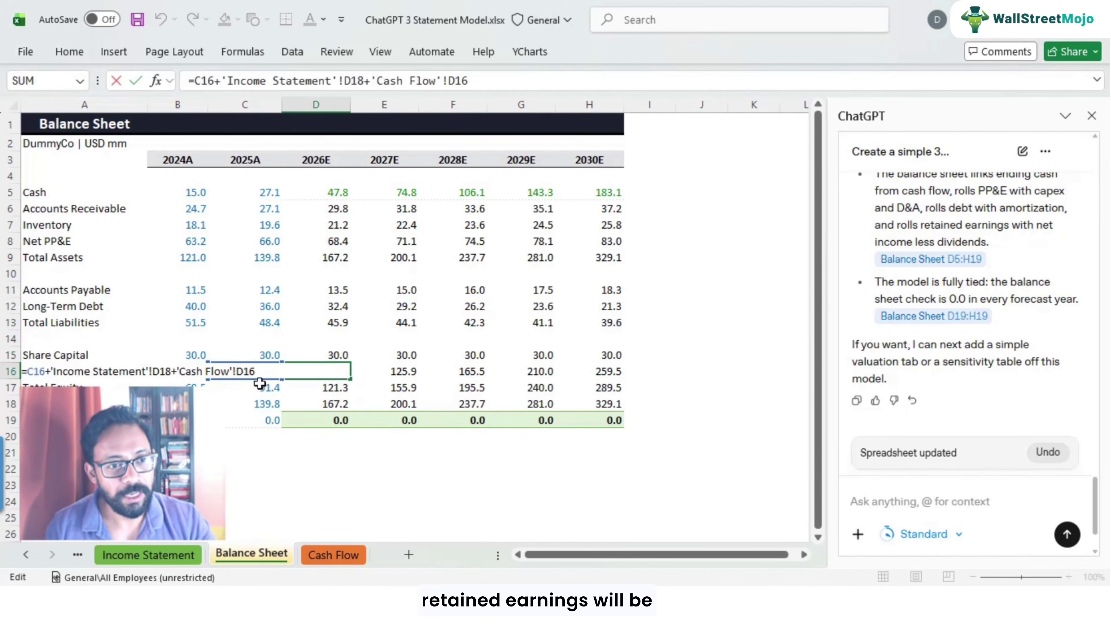
key(Escape)
click(263, 371)
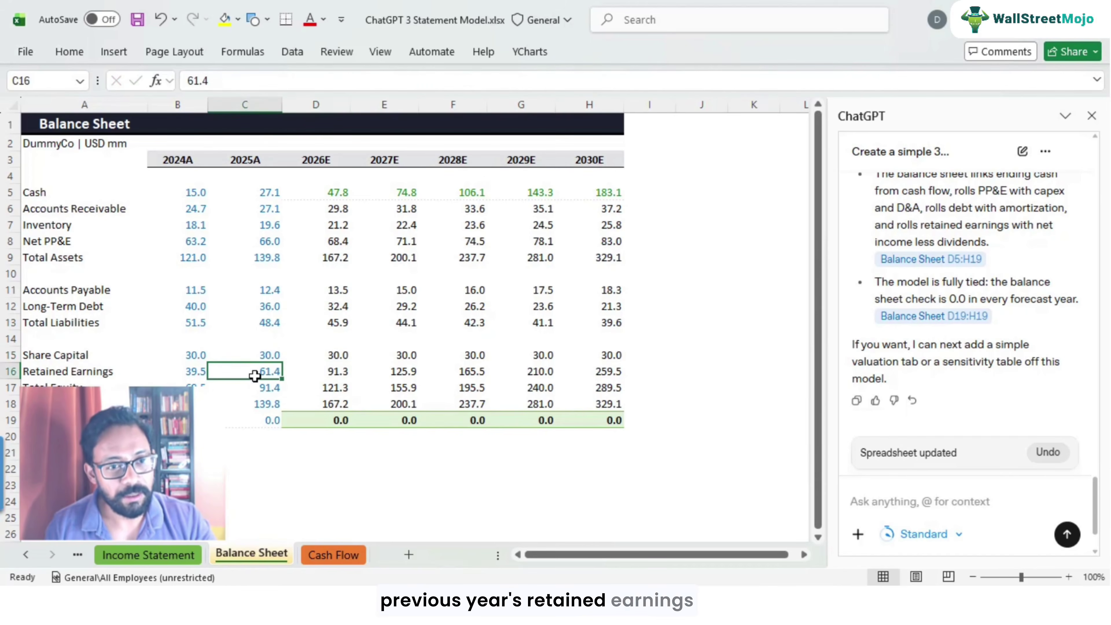
click(314, 373)
Check cell D18 on the Income Statement, which the 2026E Retained Earnings formula references
click(151, 560)
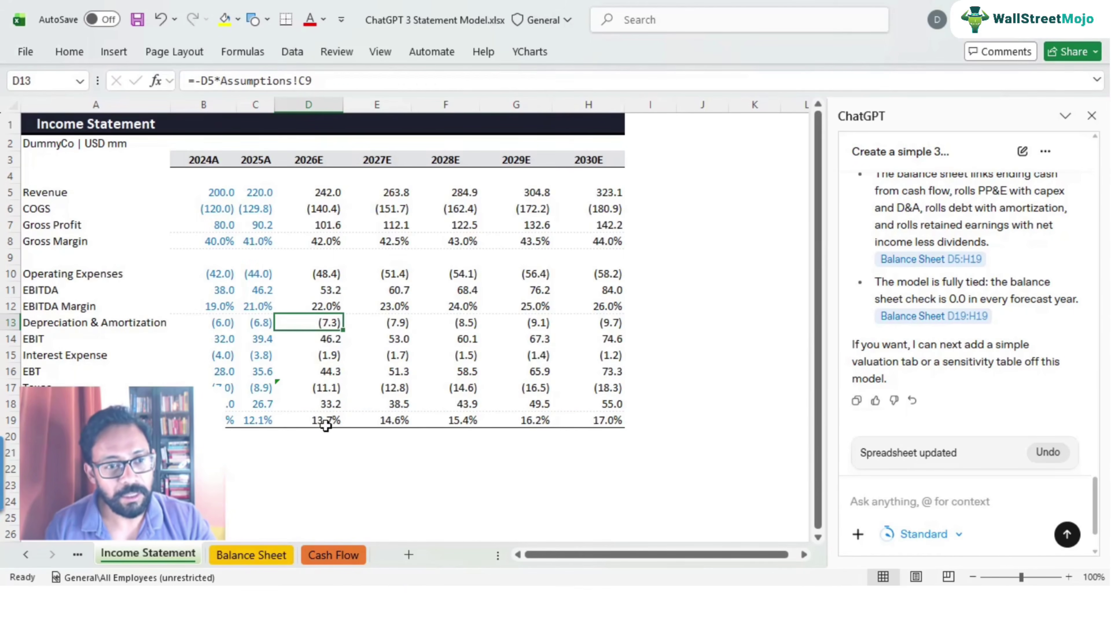
key(Down)
key(Down)
key(Down)
key(Down)
key(Down)
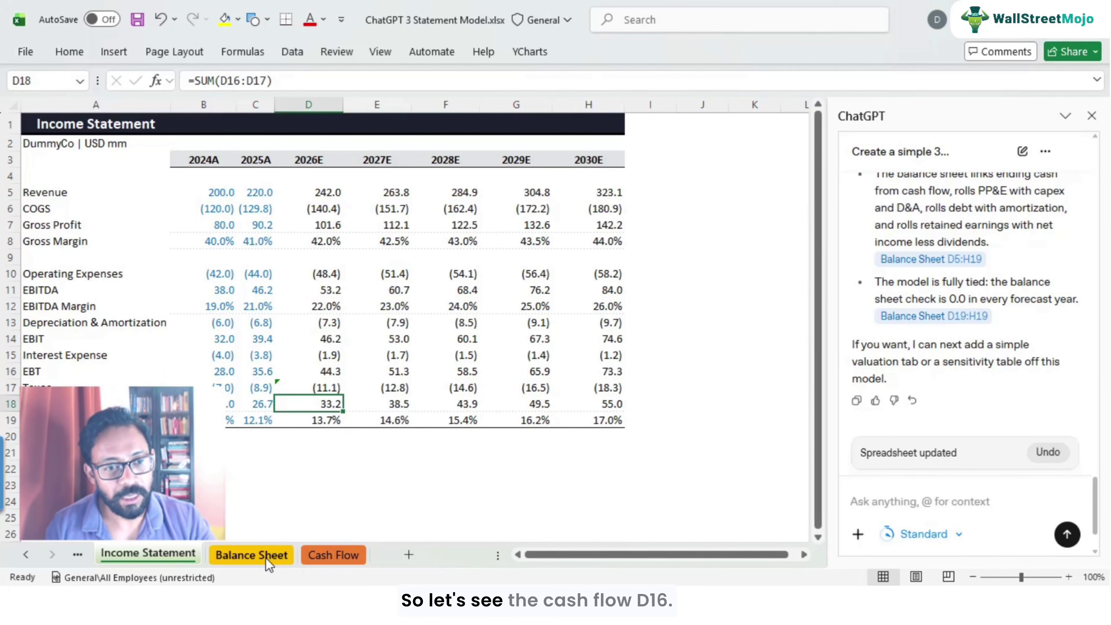
Trace the Cash Flow D16 term in the 2026E Retained Earnings formula to the Dividends cell and view its formula
click(254, 555)
key(F2)
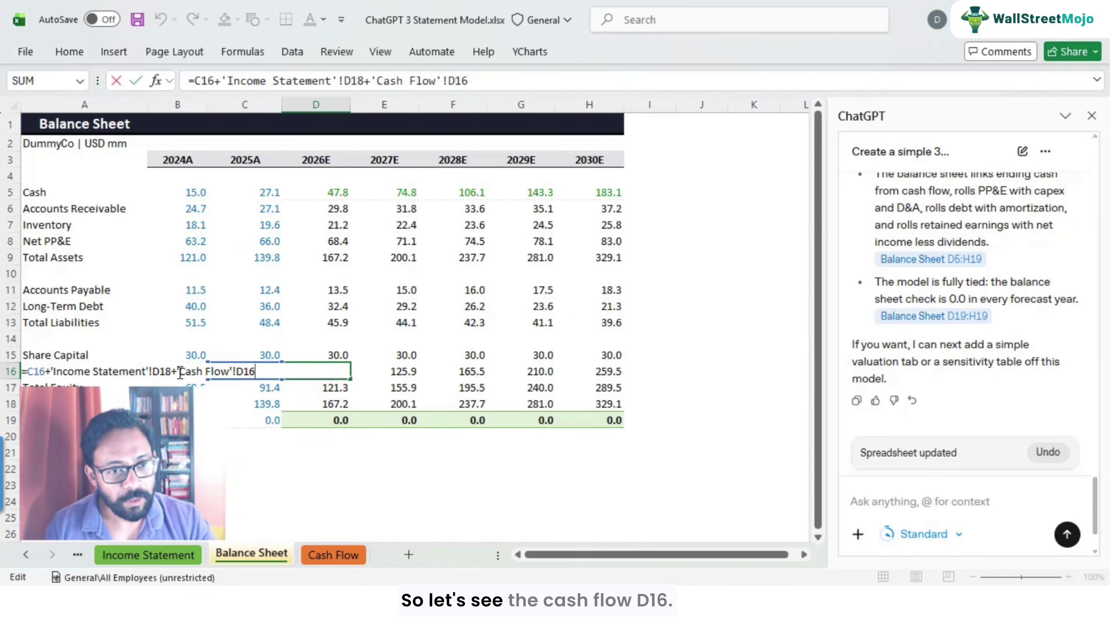
drag(179, 371, 257, 372)
key(Escape)
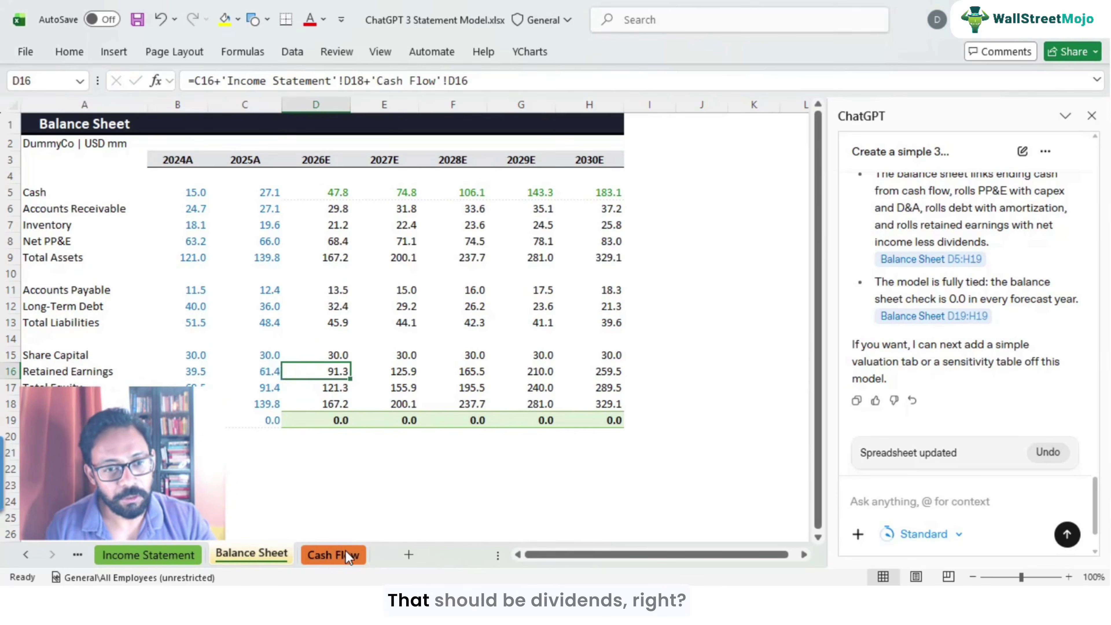
click(339, 555)
click(312, 371)
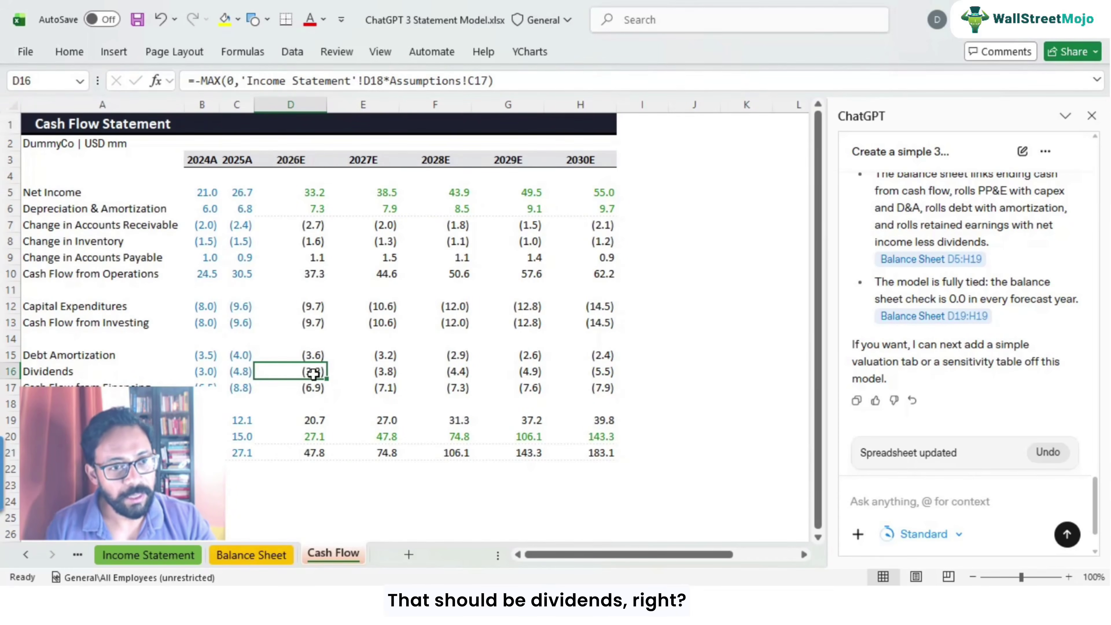
key(F2)
key(Escape)
View the 2026E Total Equity formula and the row 18 liabilities and equity sum formula on the Balance Sheet
click(275, 547)
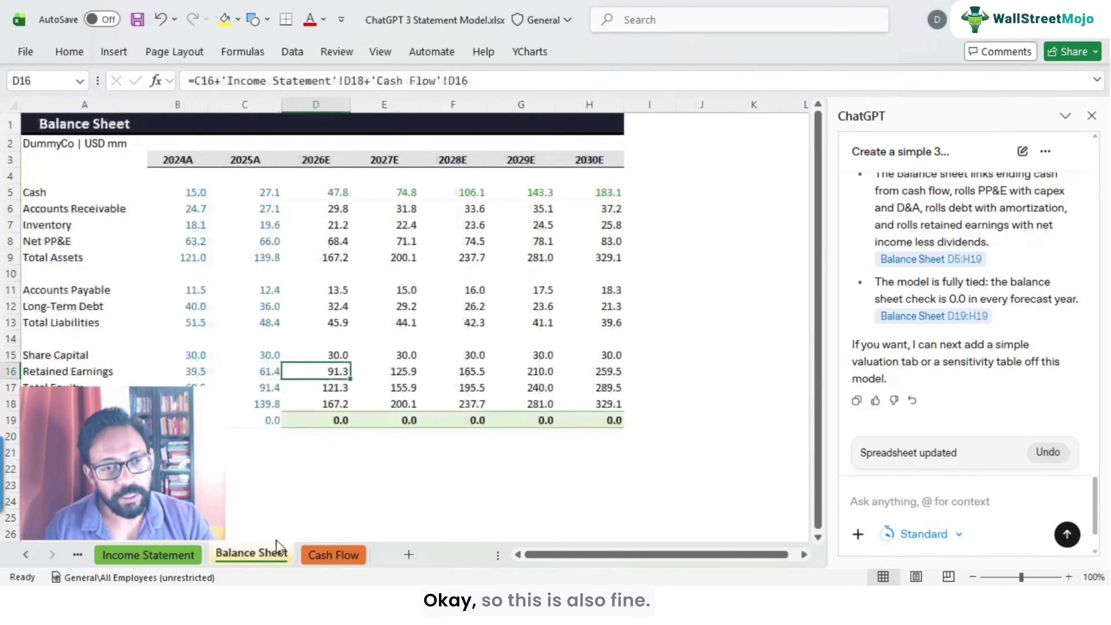
click(329, 394)
key(F2)
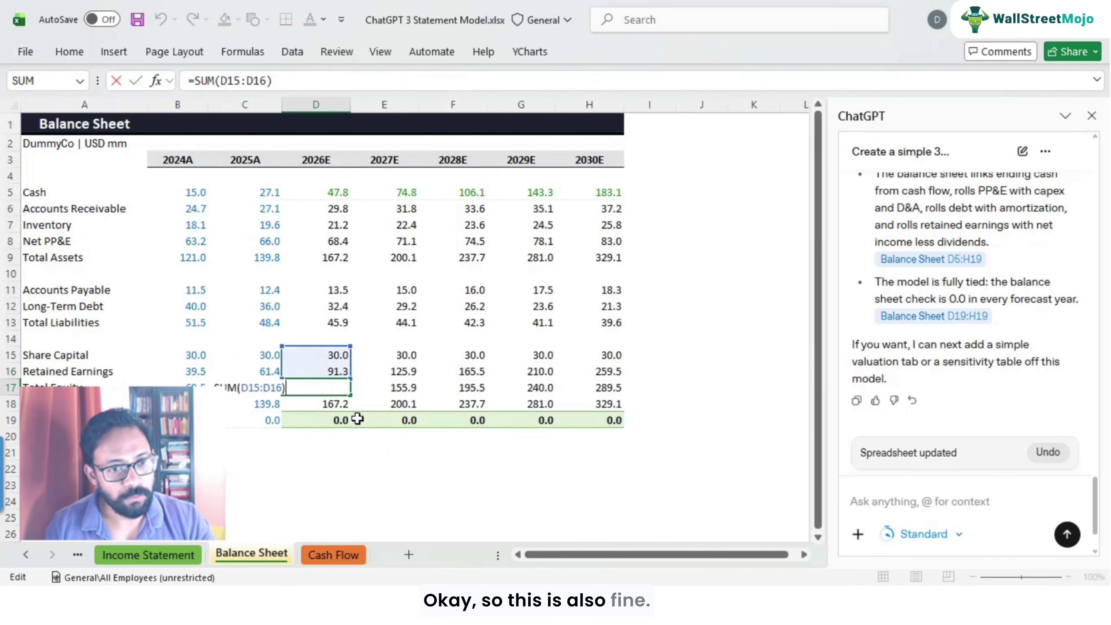
key(Escape)
click(334, 404)
key(F2)
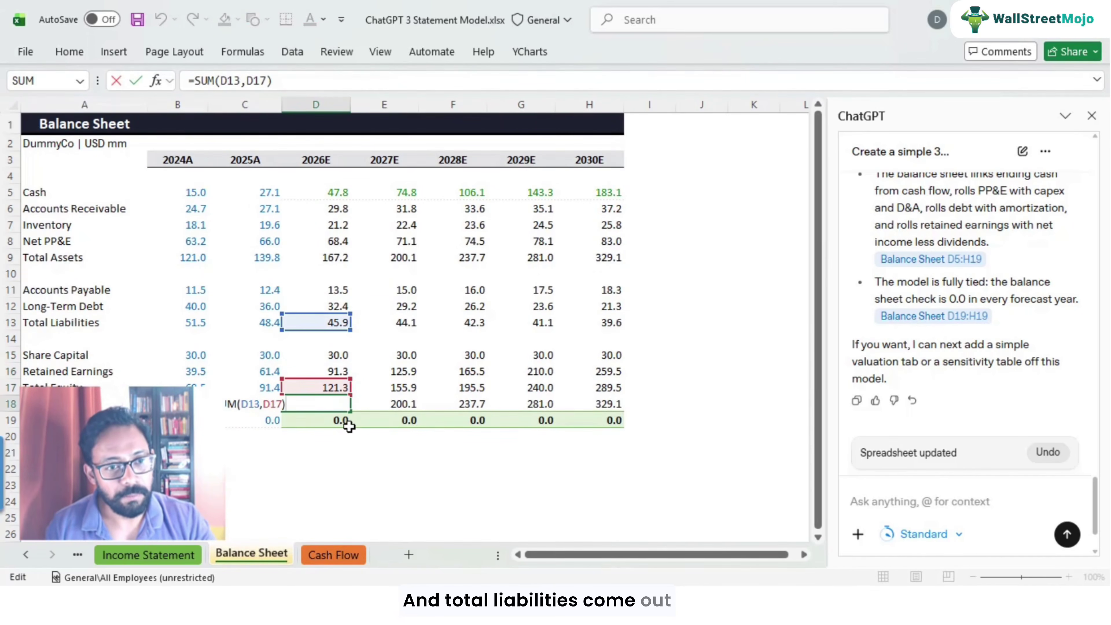
key(Escape)
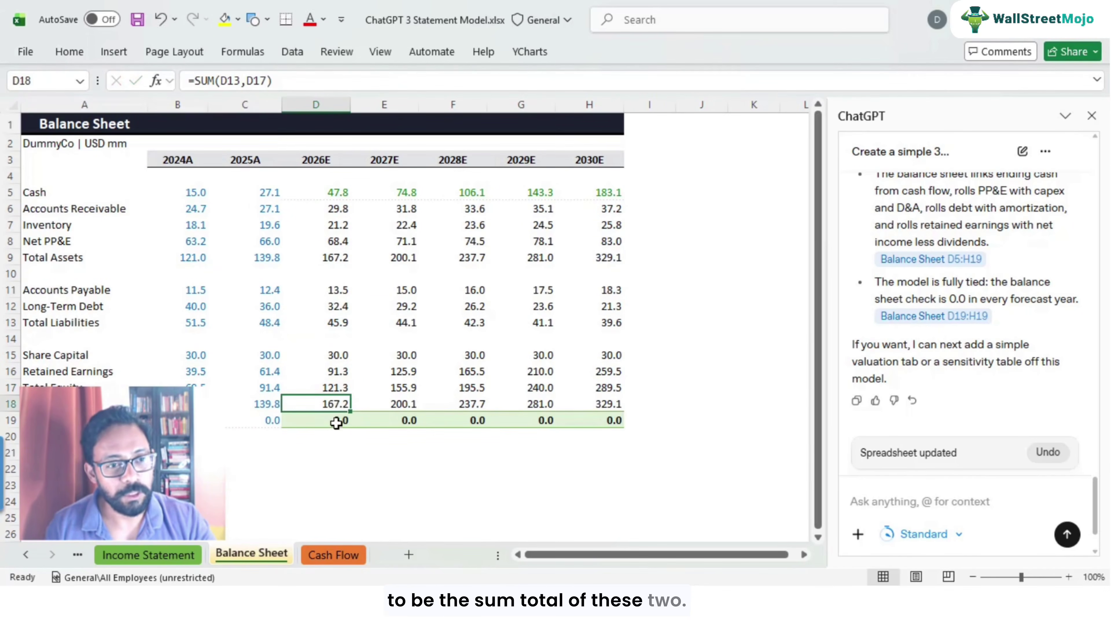
View the 2026E balance check formula in row 19 of the Balance Sheet
click(332, 421)
key(F2)
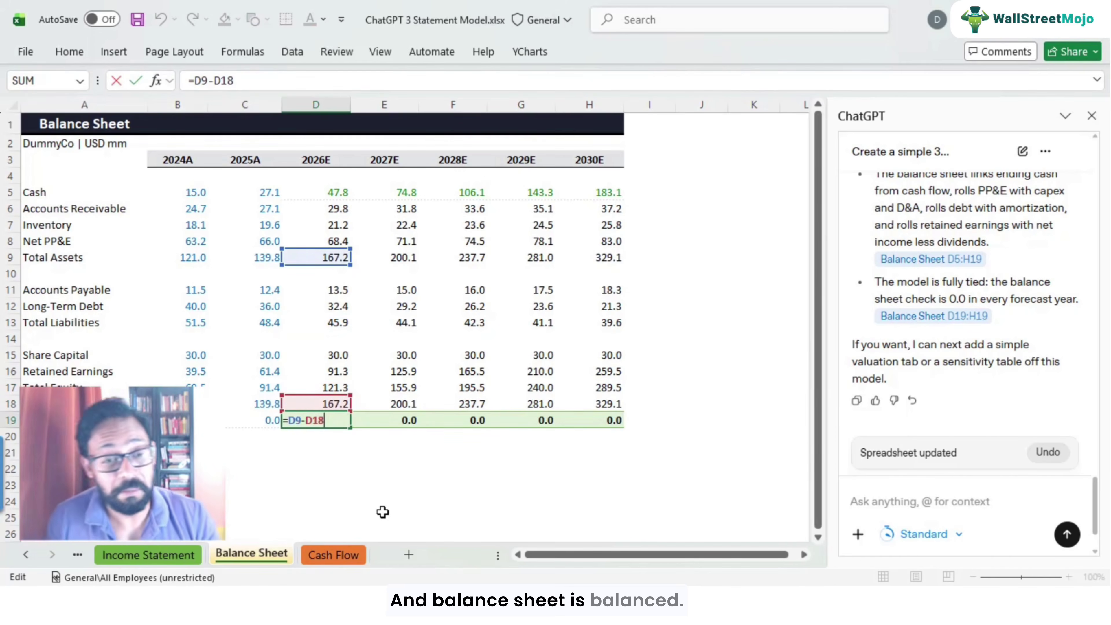
key(Escape)
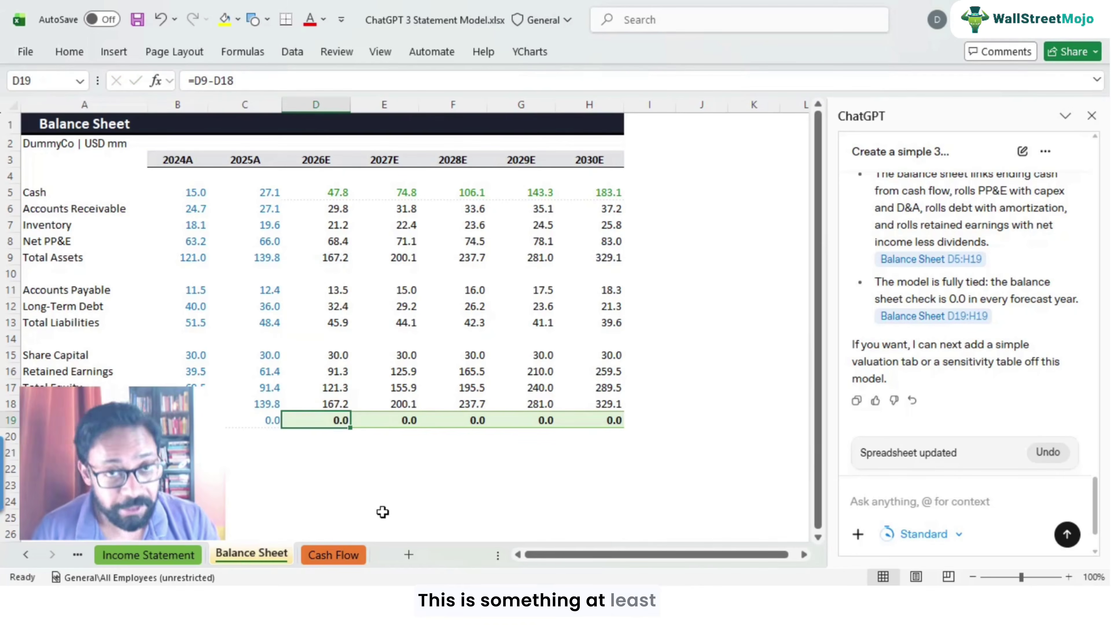
Review the 2026E Balance Sheet cells from the balance check up to Cash, and the Cash links across to 2030E
key(Up)
key(Up)
key(Up)
key(Up)
key(Up)
key(Up)
key(Up)
key(Up)
key(Up)
key(Up)
key(Up)
key(Up)
key(Up)
key(Up)
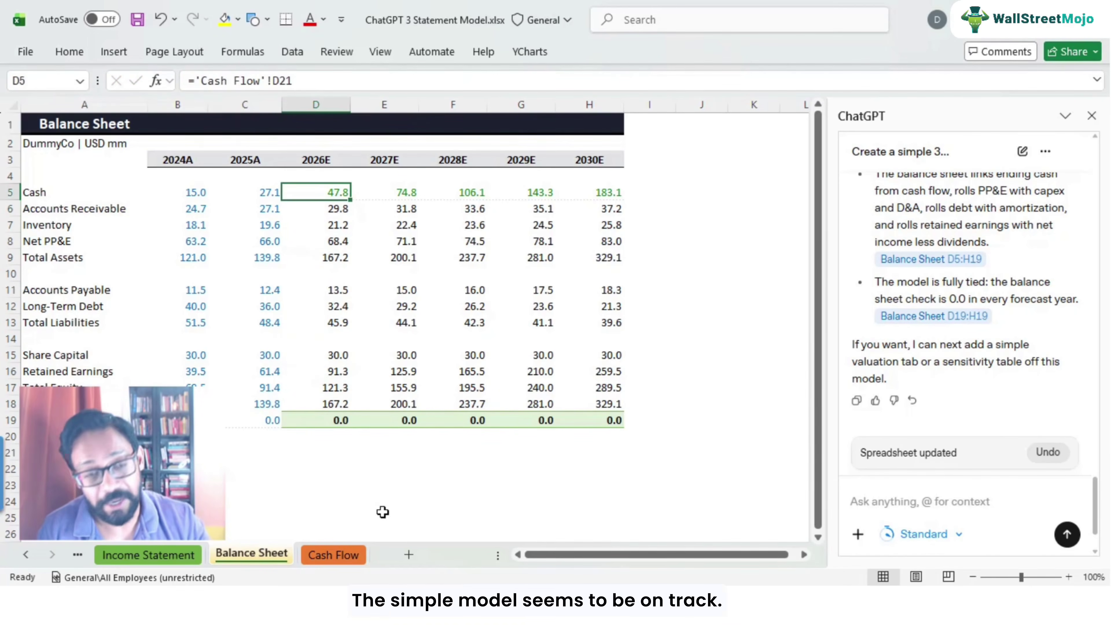
key(Right)
key(Right)
key(Right)
key(Right)
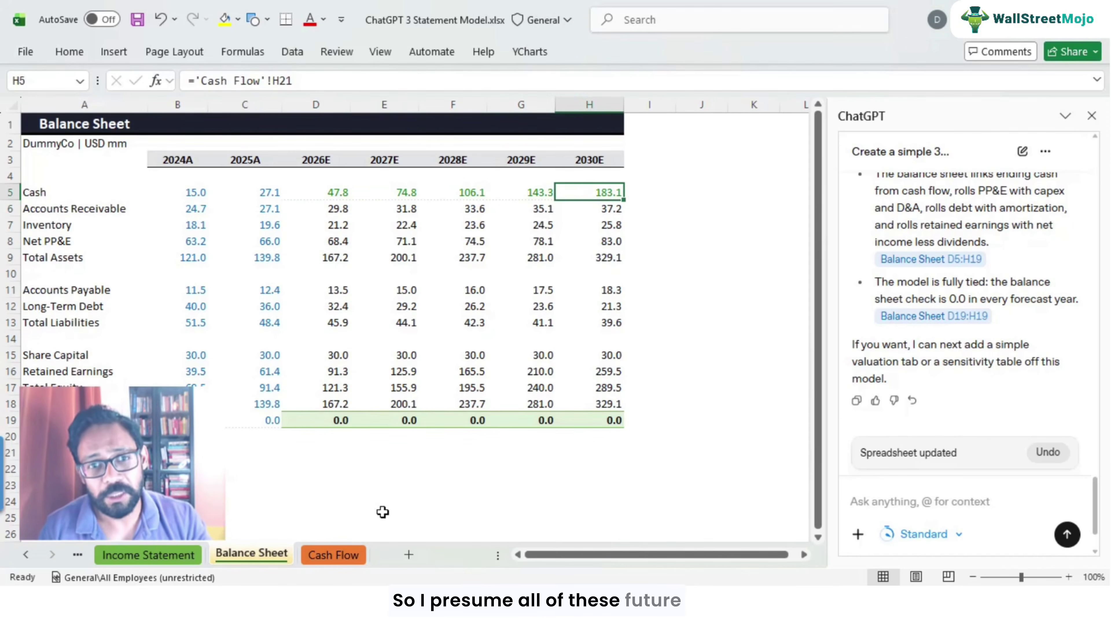
Check the Inventory formulas for 2027E, 2028E and 2029E on the Balance Sheet for consistency
double_click(404, 223)
key(Escape)
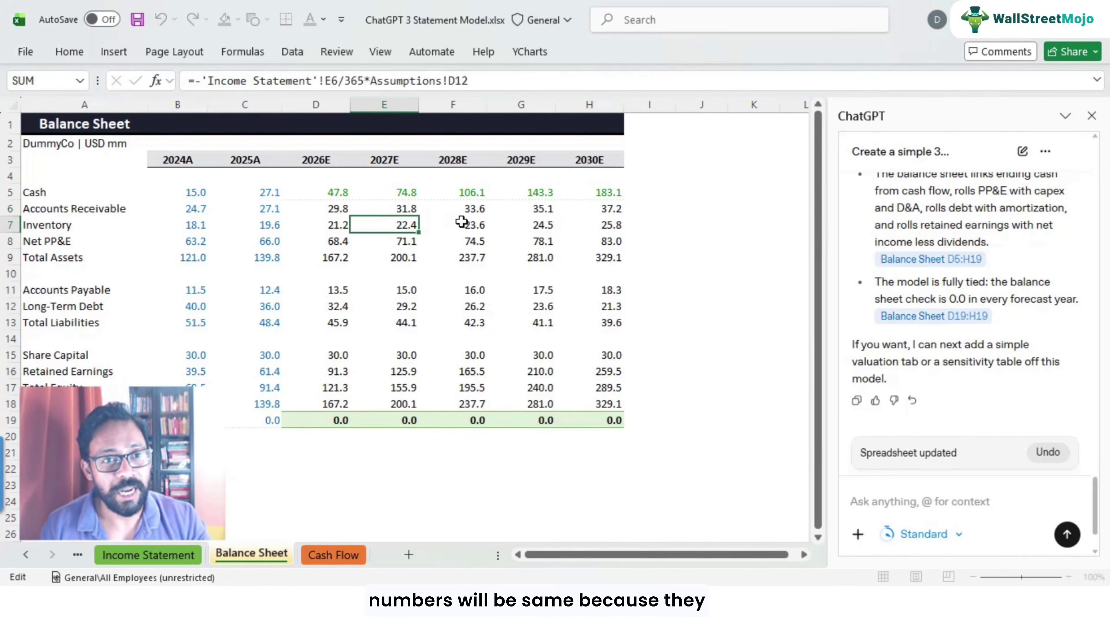
double_click(461, 222)
click(516, 223)
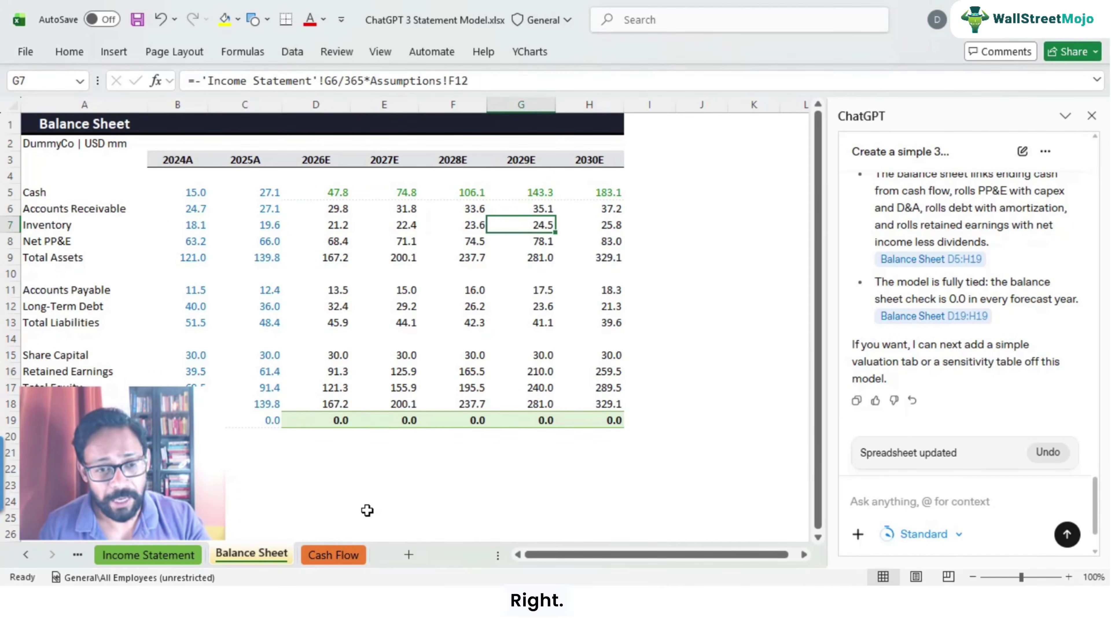
Highlight the forecast Cash cells D5:H5 on the Balance Sheet with yellow fill
click(343, 552)
click(264, 556)
click(344, 192)
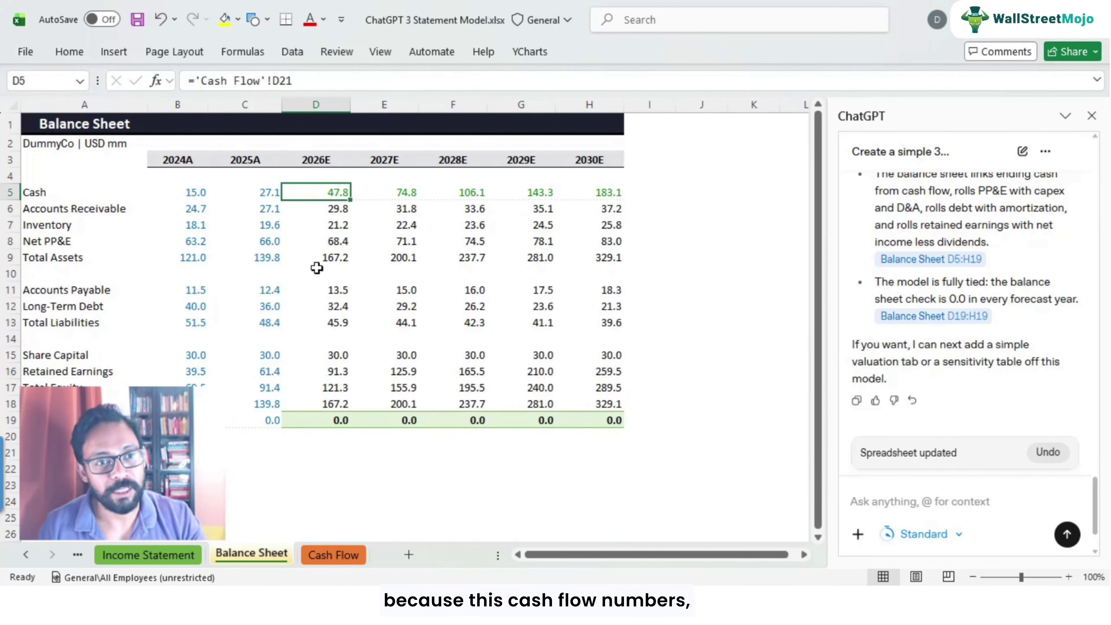
drag(330, 195, 595, 194)
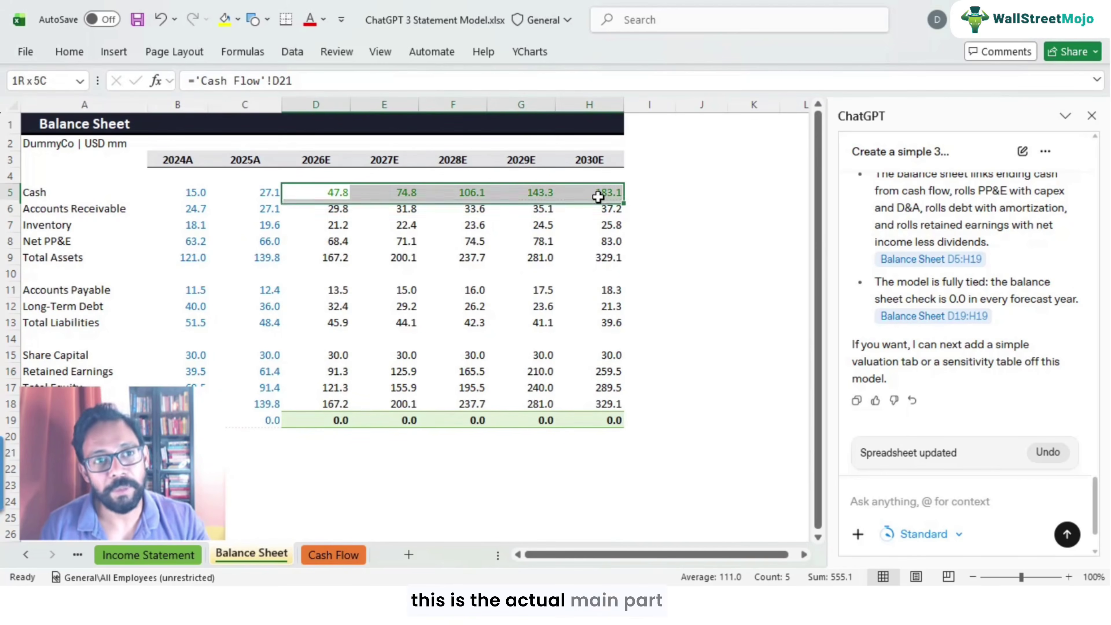
click(225, 19)
click(354, 262)
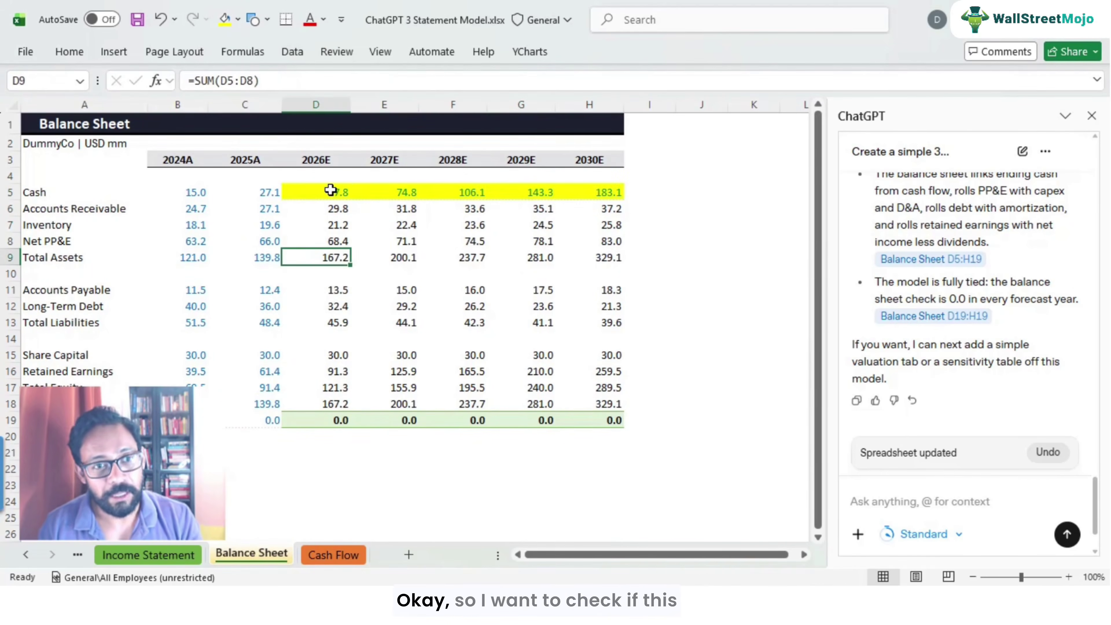
Trace the 2026E Cash link to its source on the Cash Flow sheet and view the 2026E Change in Accounts Receivable formula
click(330, 190)
key(ctrl+bracketleft)
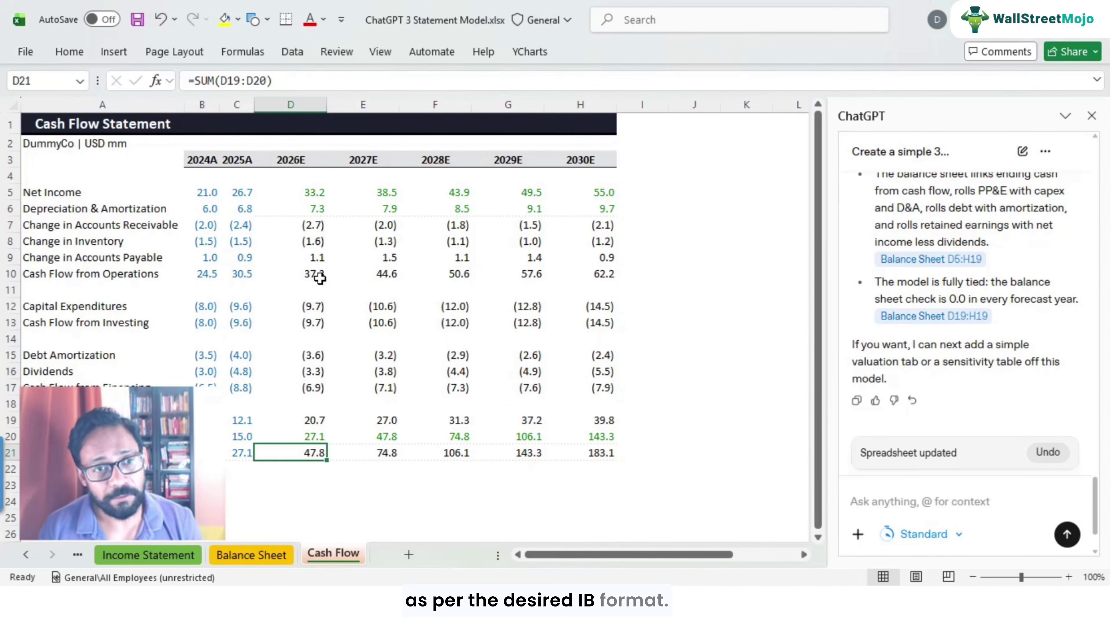
click(312, 224)
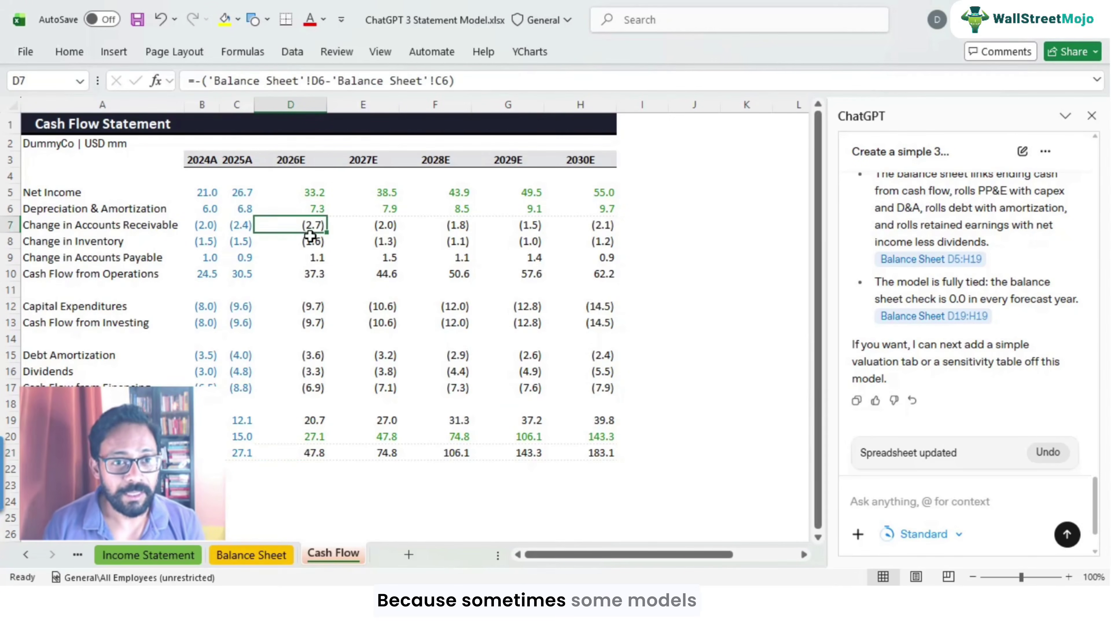
View the 2026E formulas for Change in Inventory, Change in Accounts Payable and Capital Expenditures on the Cash Flow sheet
click(311, 238)
click(312, 259)
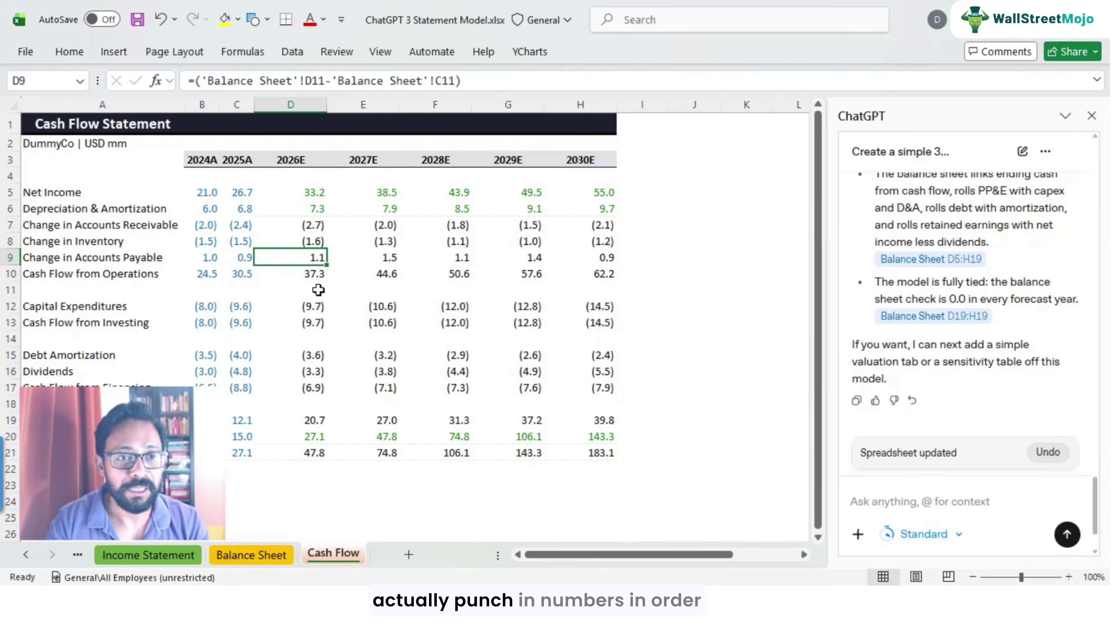
click(312, 305)
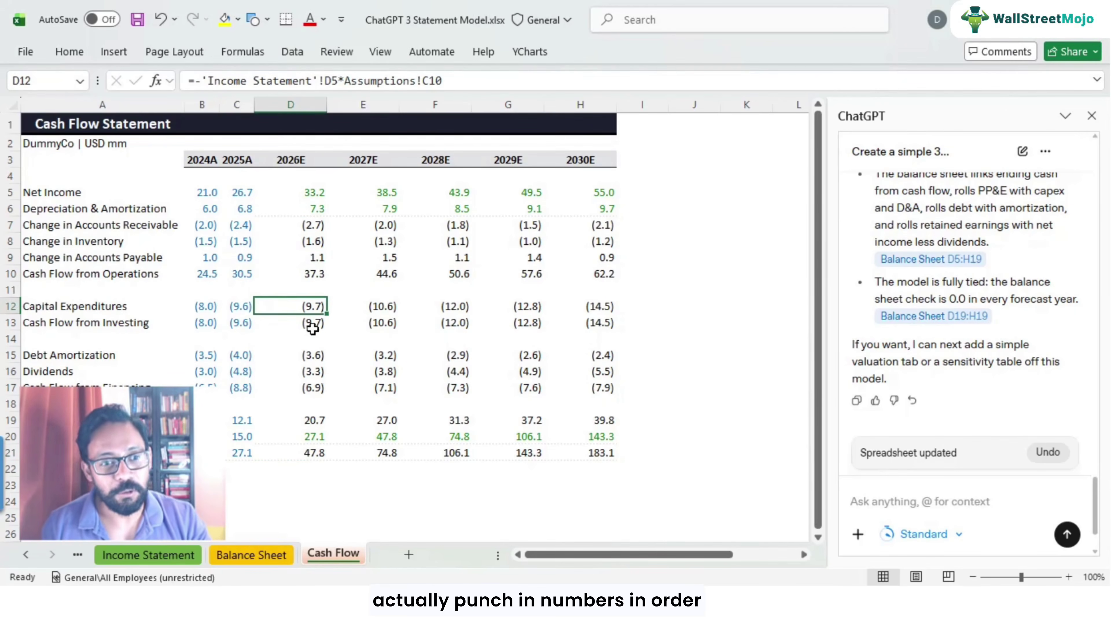
Check the 2026E Net Income and Depreciation & Amortization links to the Income Statement
click(305, 194)
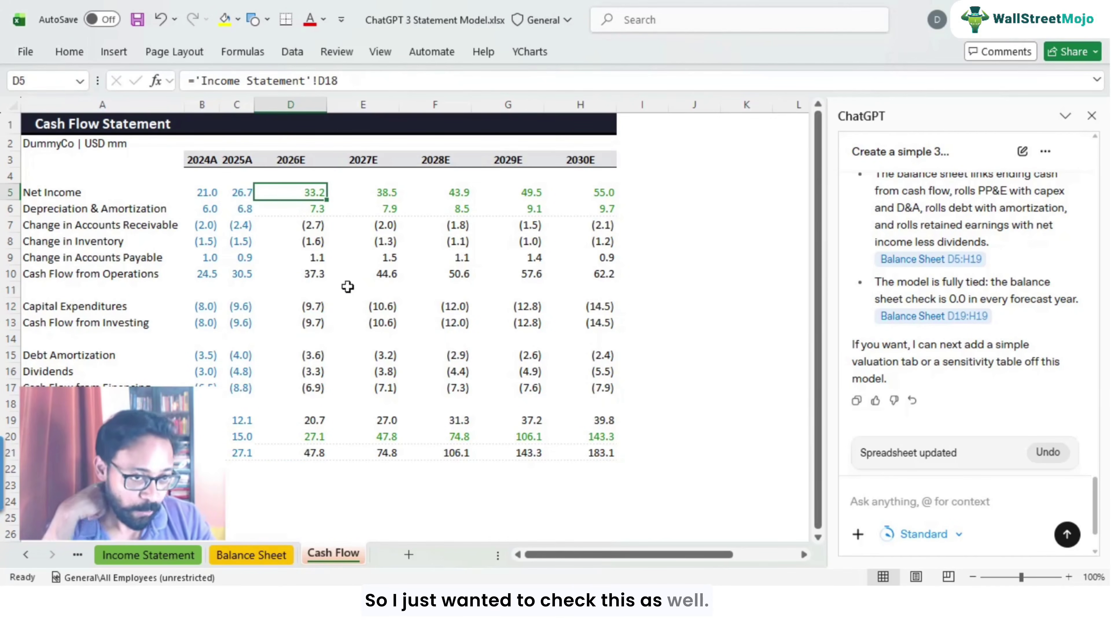
key(F2)
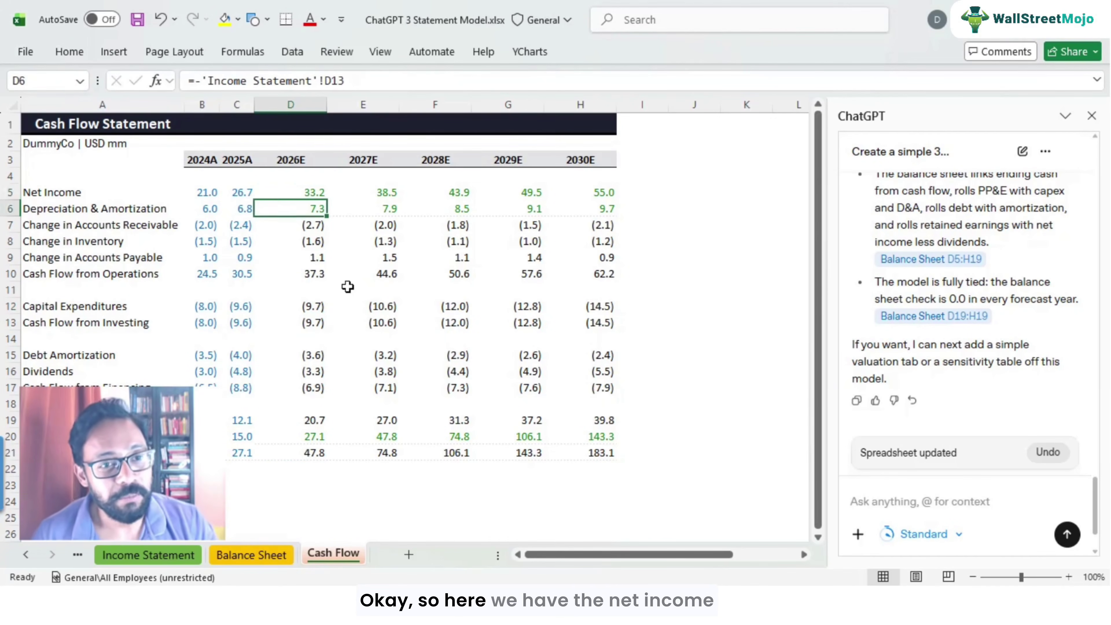
key(Escape)
key(Down)
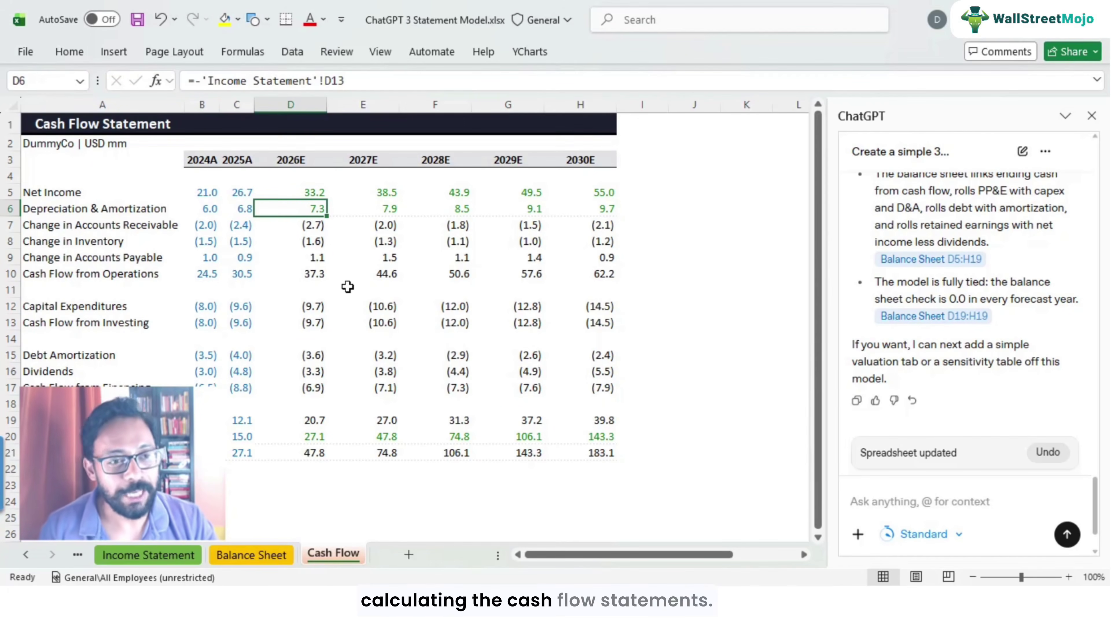
key(Down)
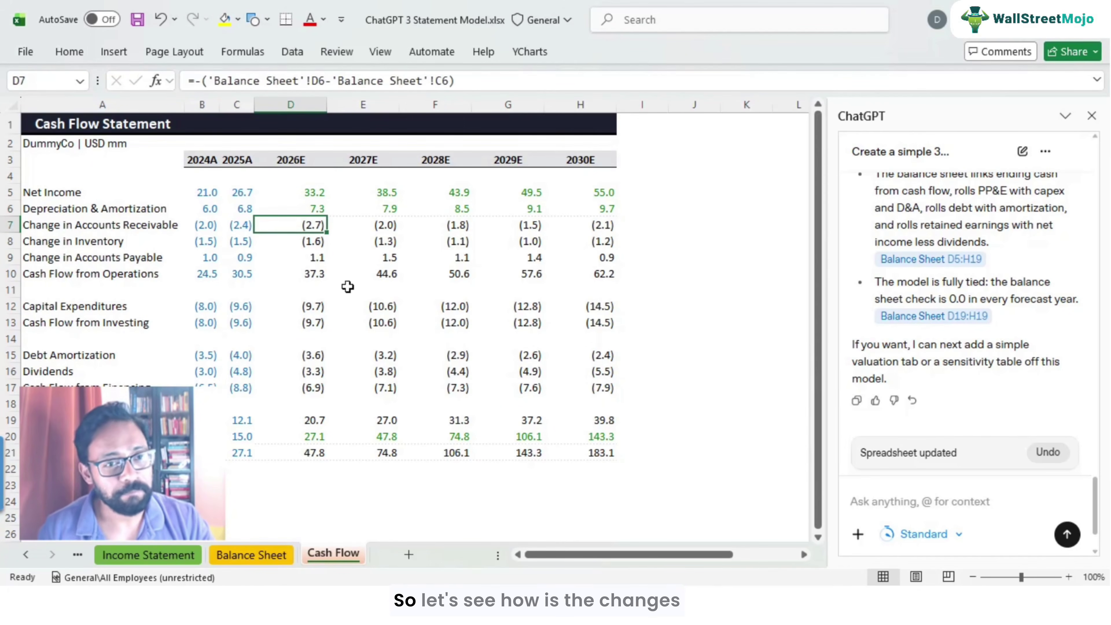
Examine the Change in Accounts Receivable formulas for 2026E and 2028E on the Cash Flow sheet
key(F2)
key(Escape)
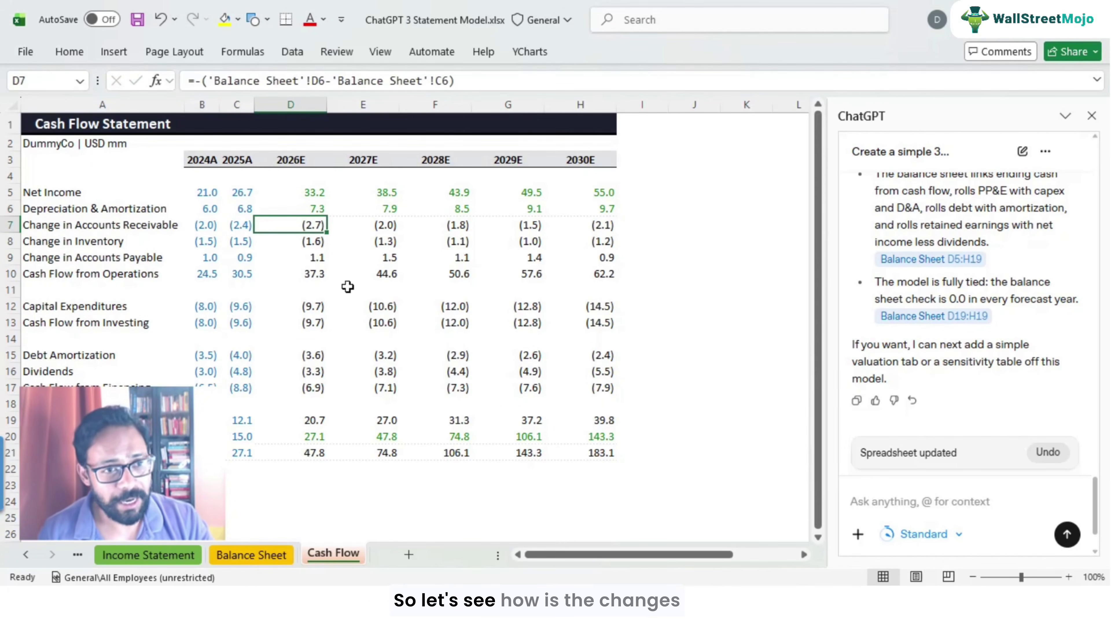
click(114, 224)
click(315, 239)
key(Up)
key(F2)
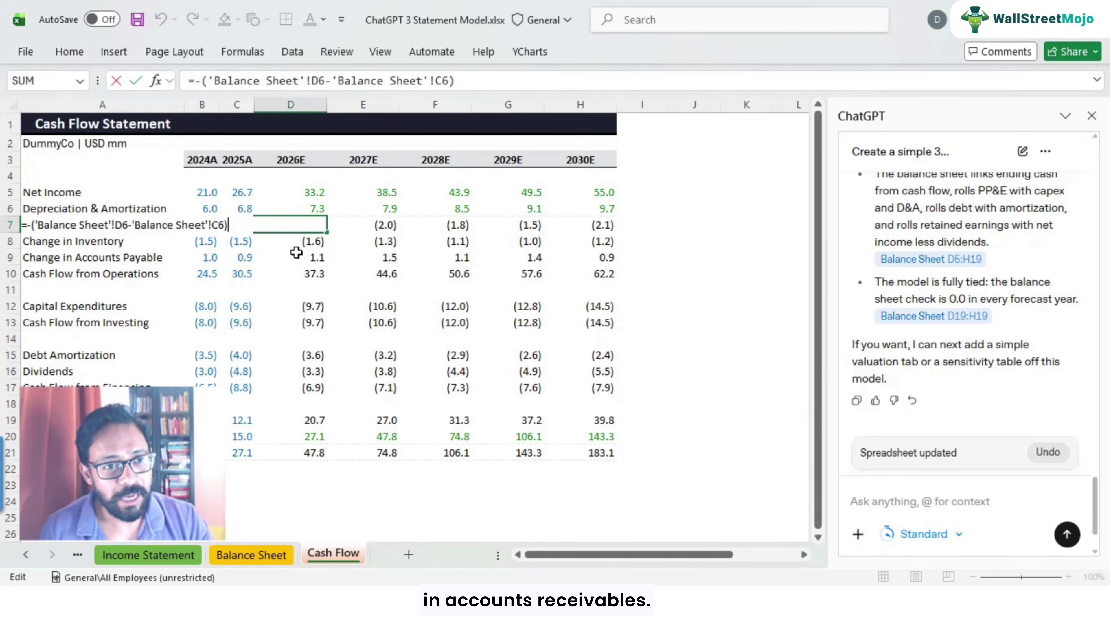
key(Escape)
click(419, 225)
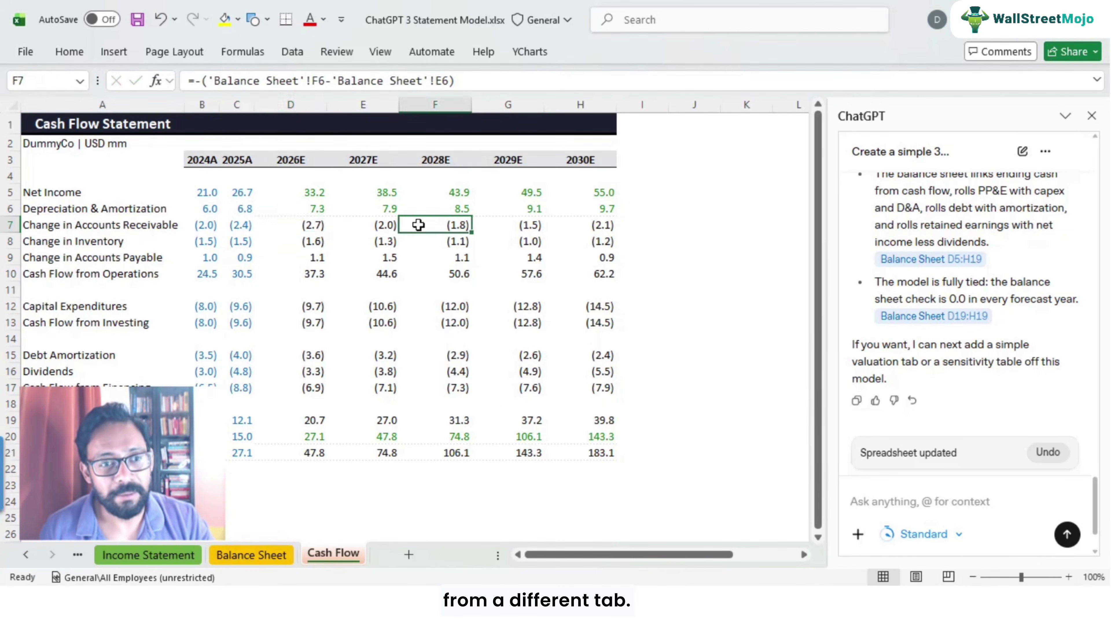
Compare the font color coding of D7:H10 with the Balance Sheet references in the 2026E Change in Accounts Receivable formula
drag(313, 225, 582, 271)
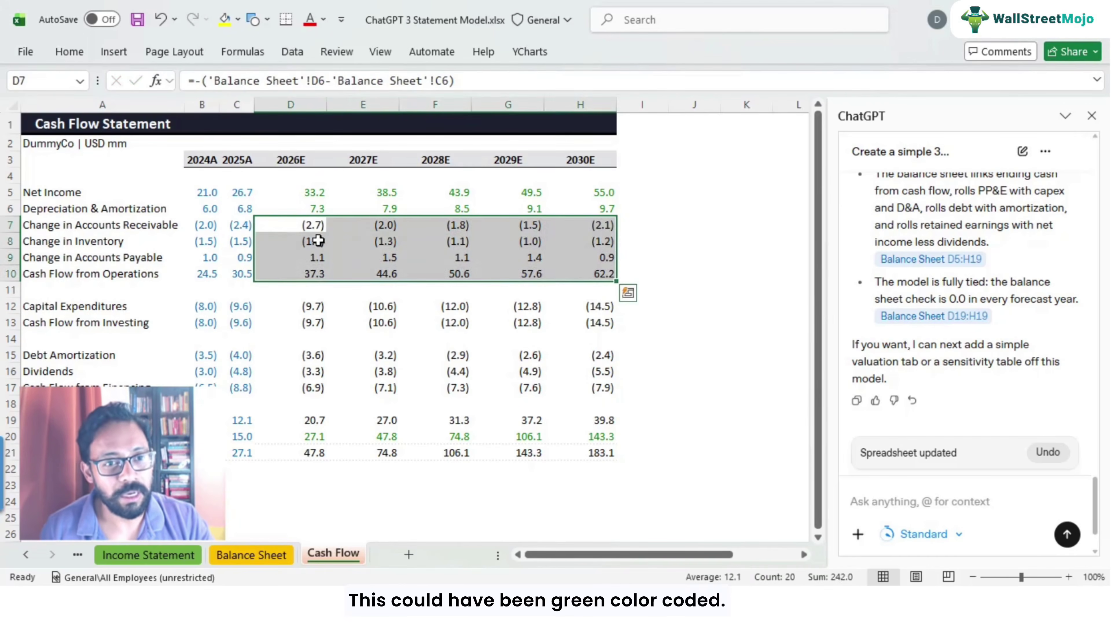
click(313, 225)
key(F2)
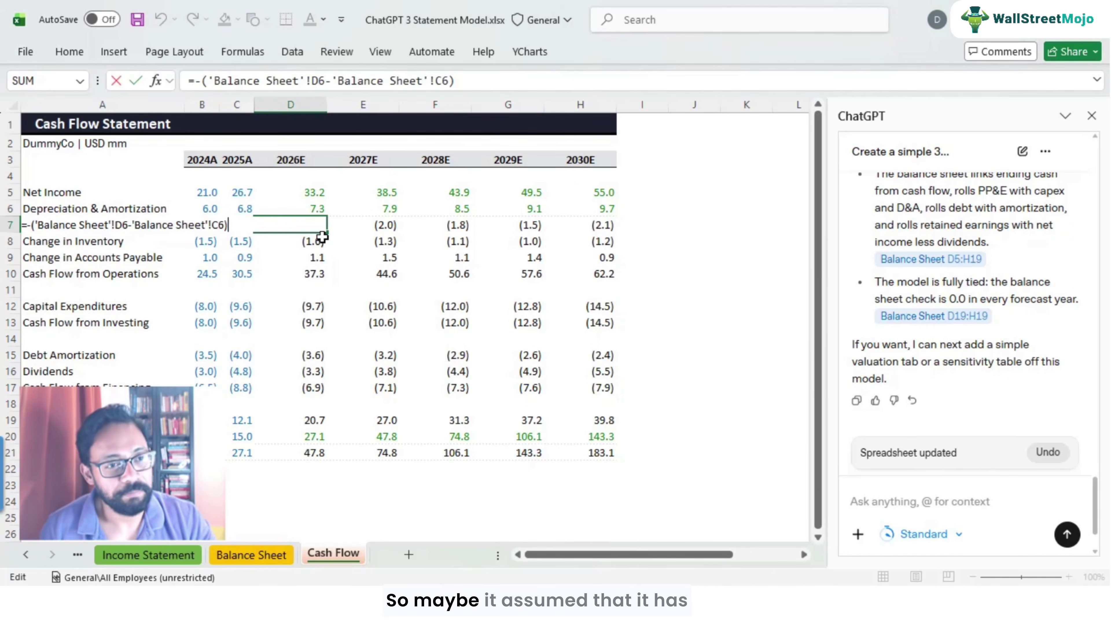
drag(311, 224, 312, 256)
click(315, 226)
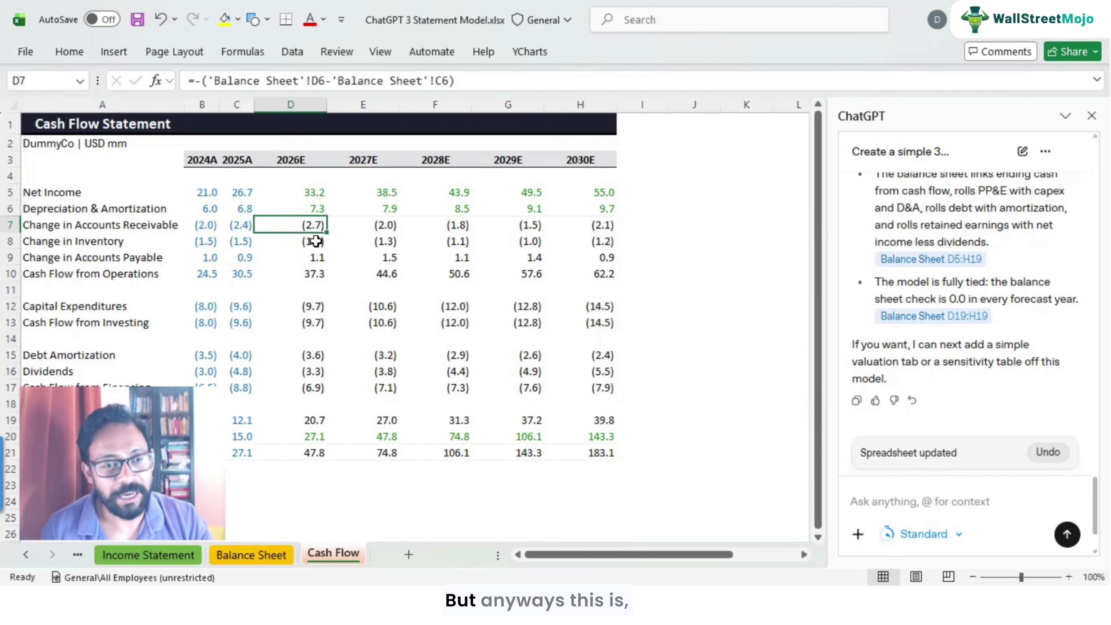
Check the 2026E Change in Inventory and Change in Accounts Payable formulas against their Balance Sheet references
click(315, 241)
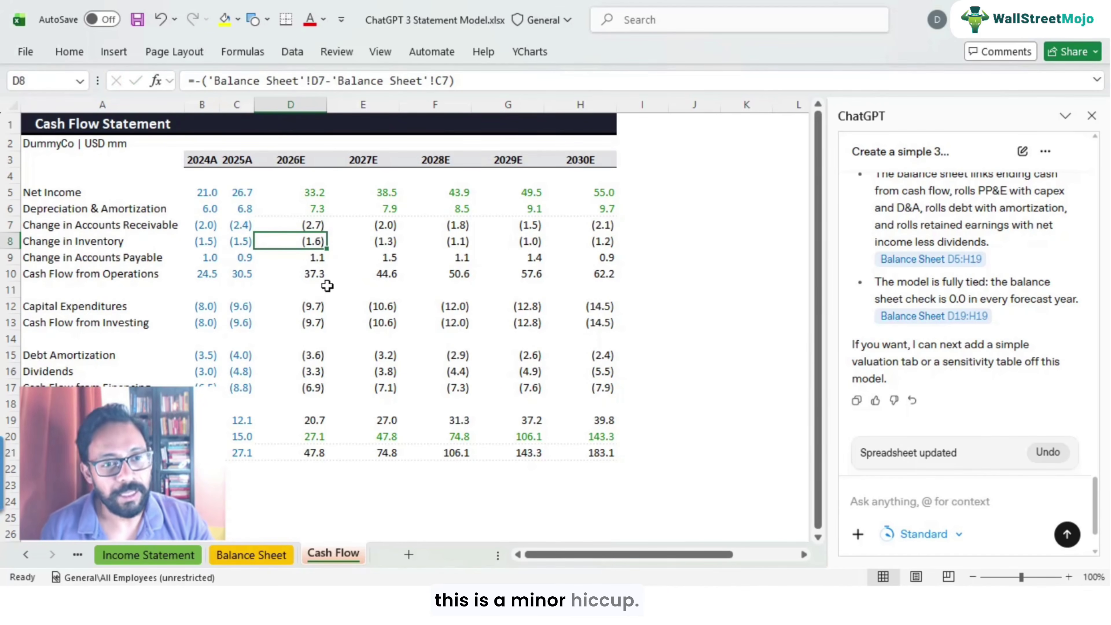
key(F2)
key(Escape)
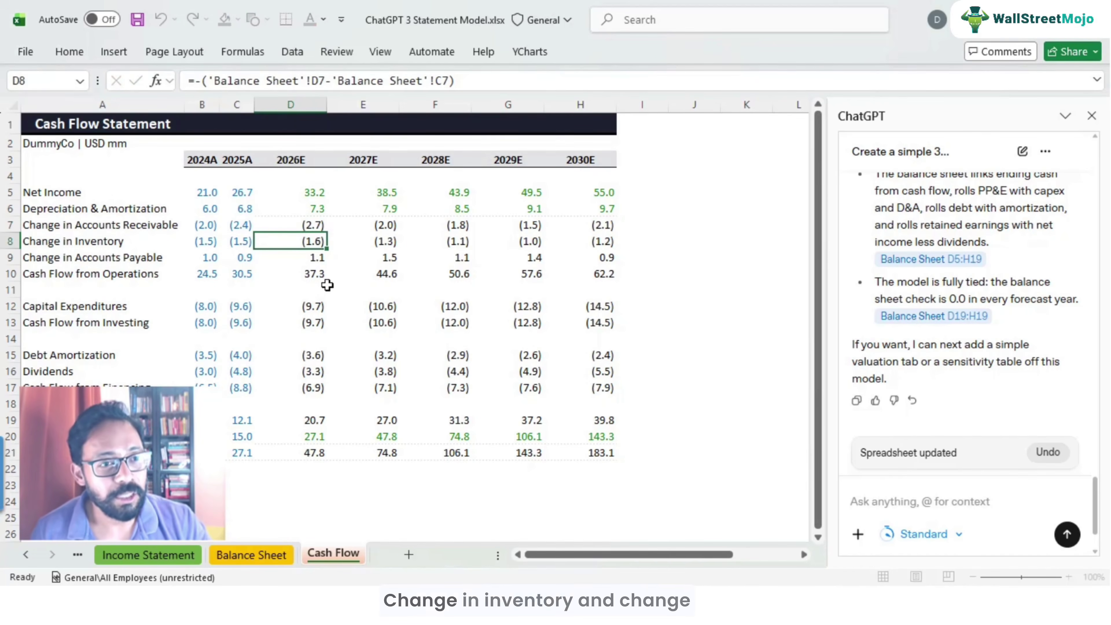
key(F2)
key(Escape)
click(316, 259)
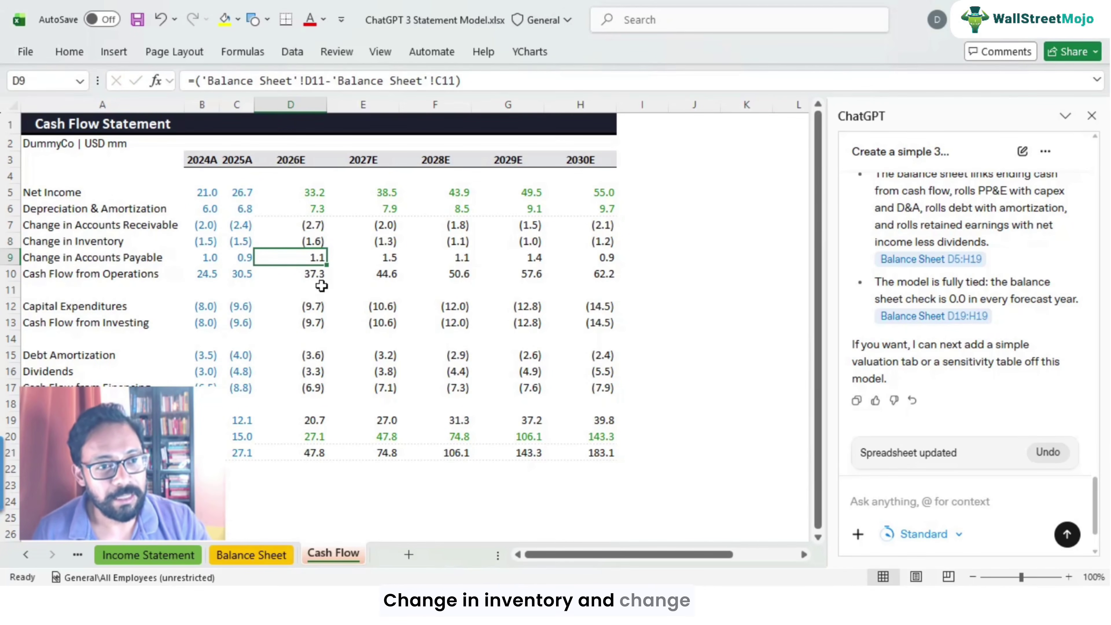
key(F2)
key(Escape)
Check the 2026E formulas for Cash Flow from Operations, Capital Expenditures and Cash Flow from Investing
click(311, 273)
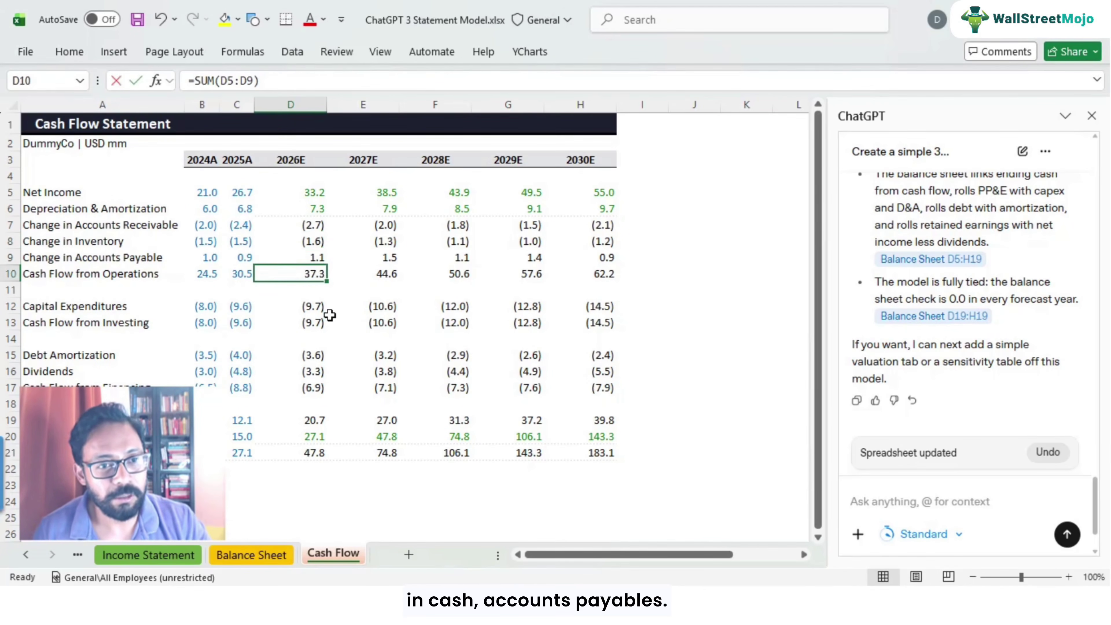
key(F2)
key(Escape)
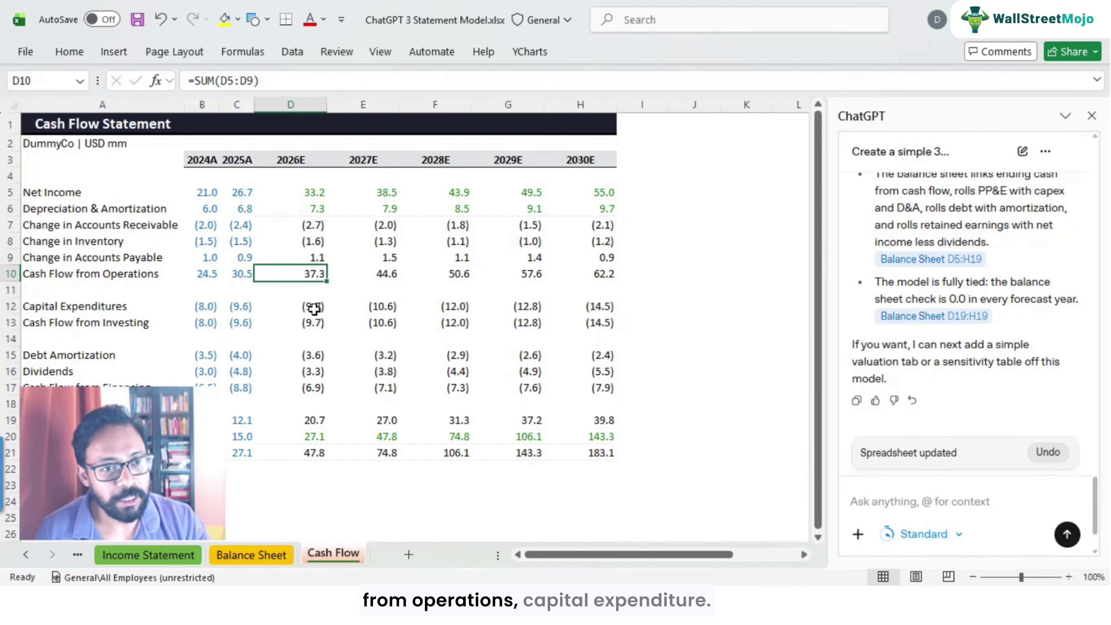
click(311, 308)
key(F2)
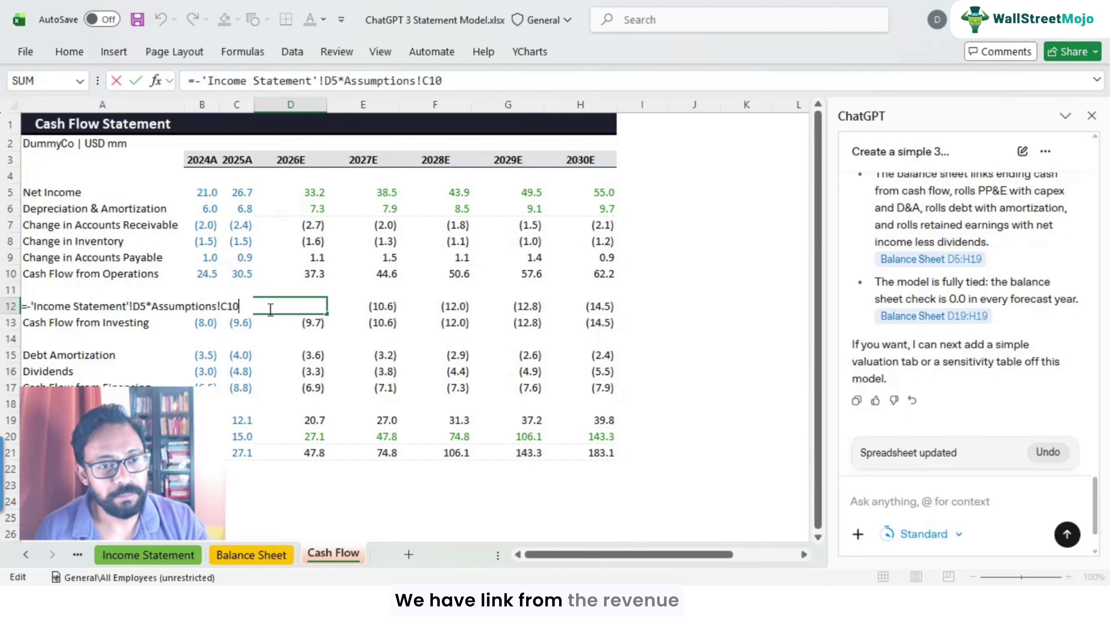
key(Escape)
click(317, 324)
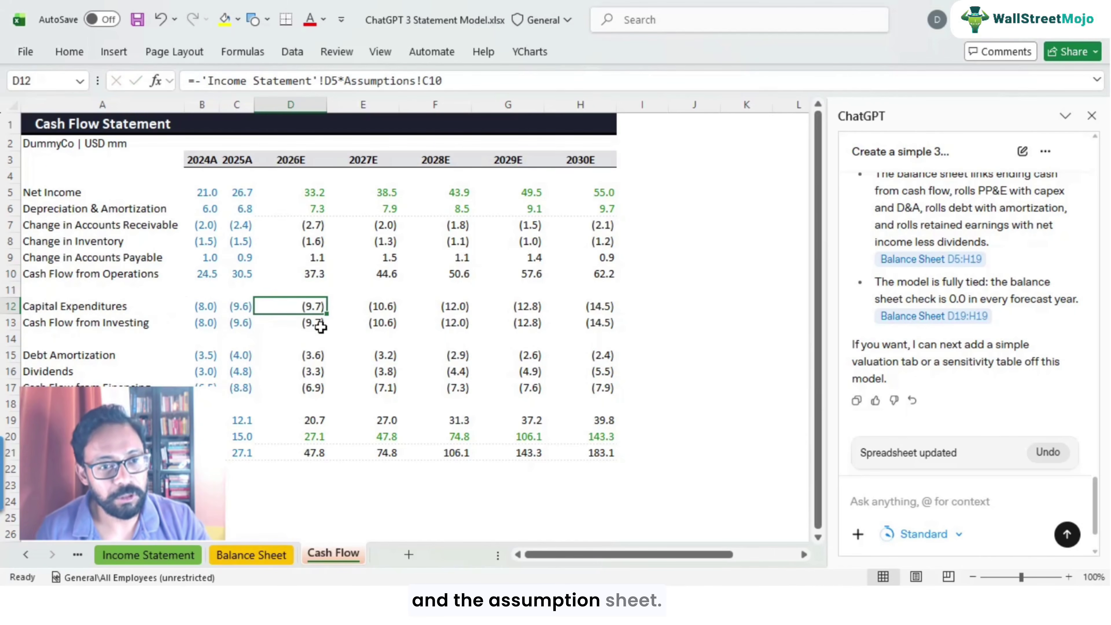
text(=D12)
key(Escape)
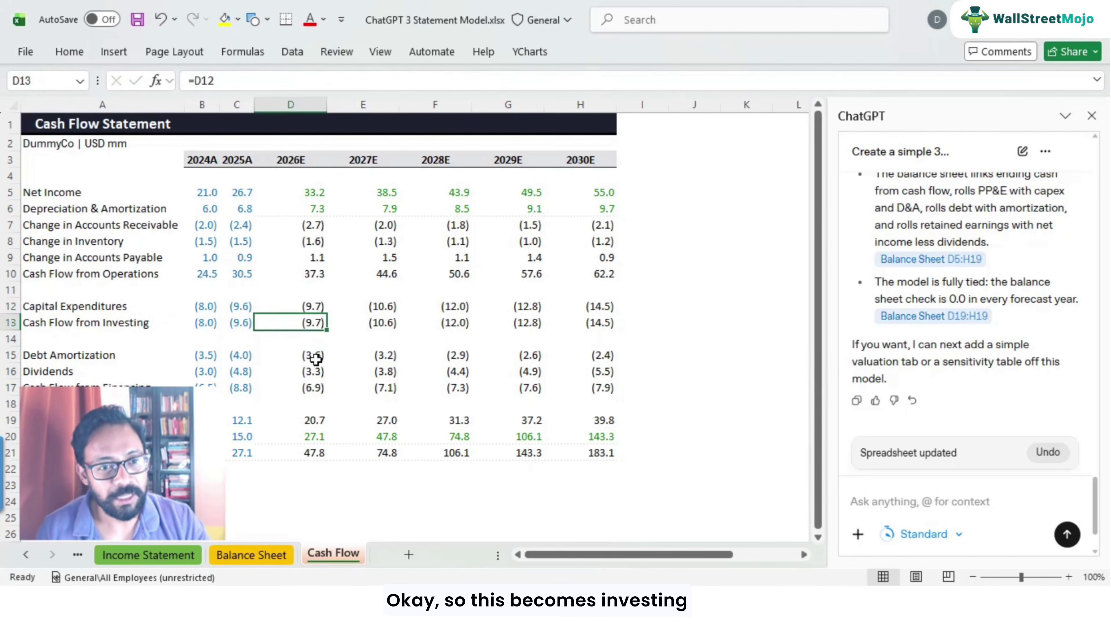
Check the 2026E Debt Amortization, Dividends and Cash Flow from Financing formulas
click(315, 355)
click(309, 372)
double_click(309, 372)
key(Return)
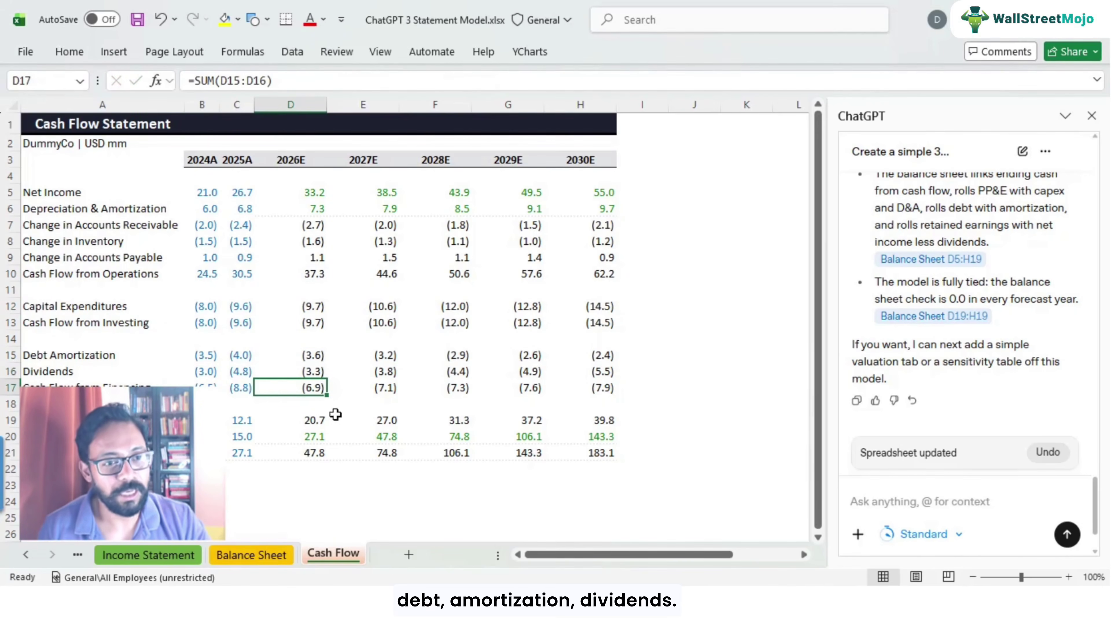
key(F2)
key(Escape)
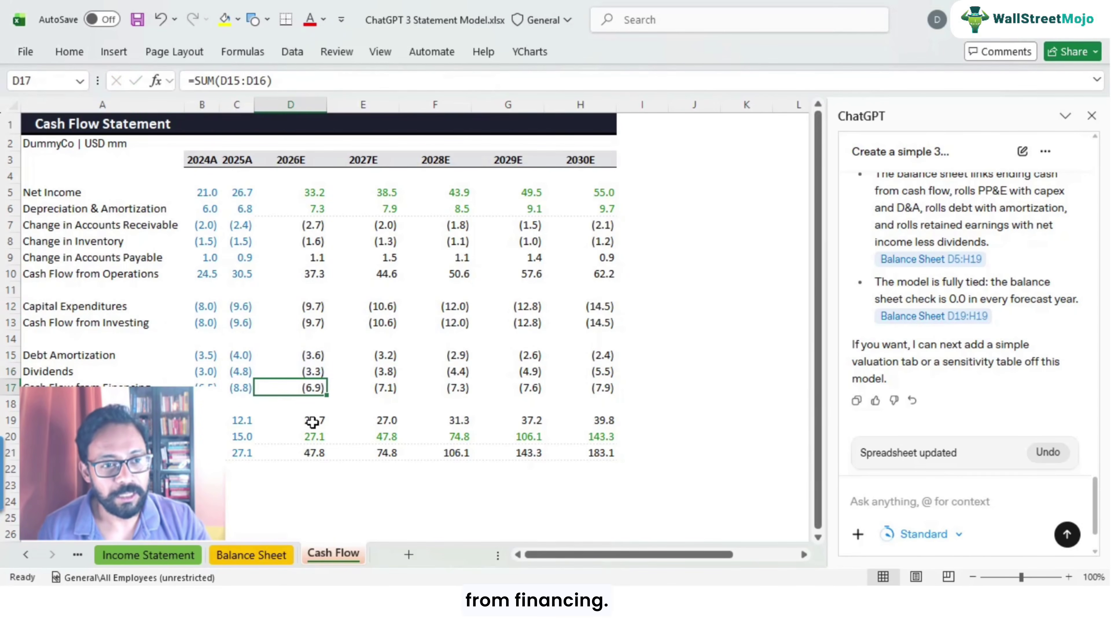
Inspect which cash flow subtotals feed the 2026E net change in cash formula in D19
click(317, 423)
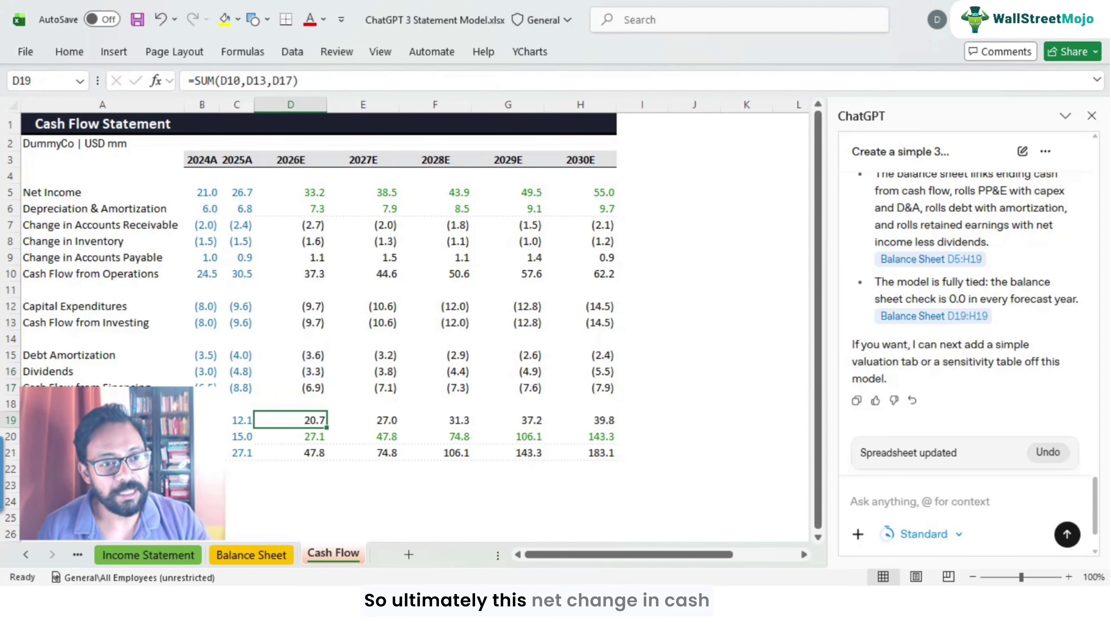
key(F2)
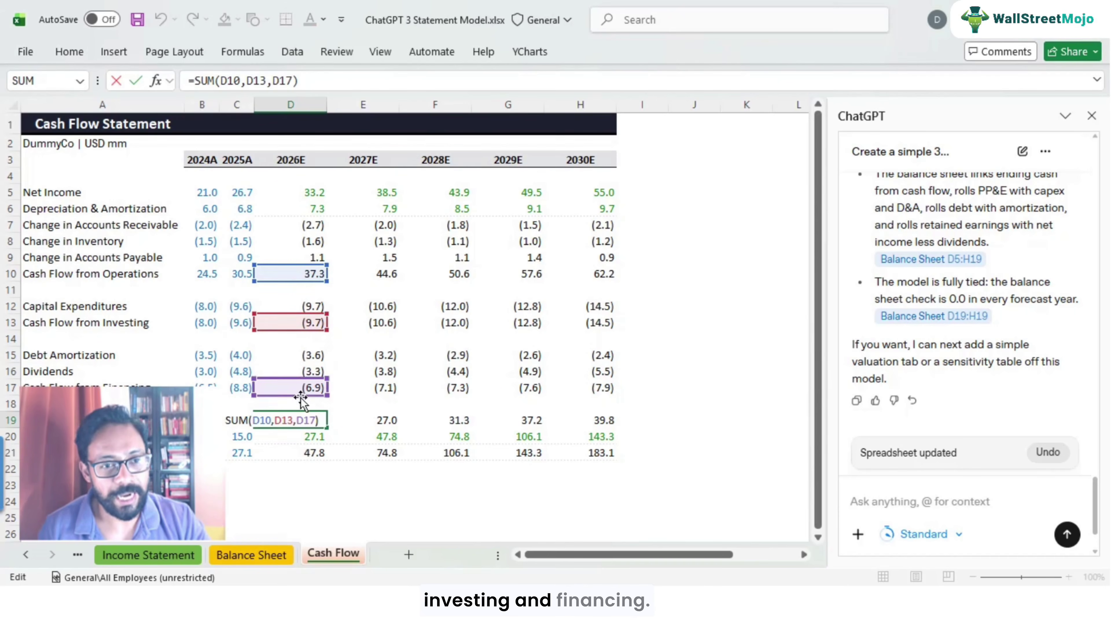
key(Escape)
Trace the 2026E beginning cash link to its source on the Balance Sheet and return to the Cash Flow sheet
key(Down)
key(F2)
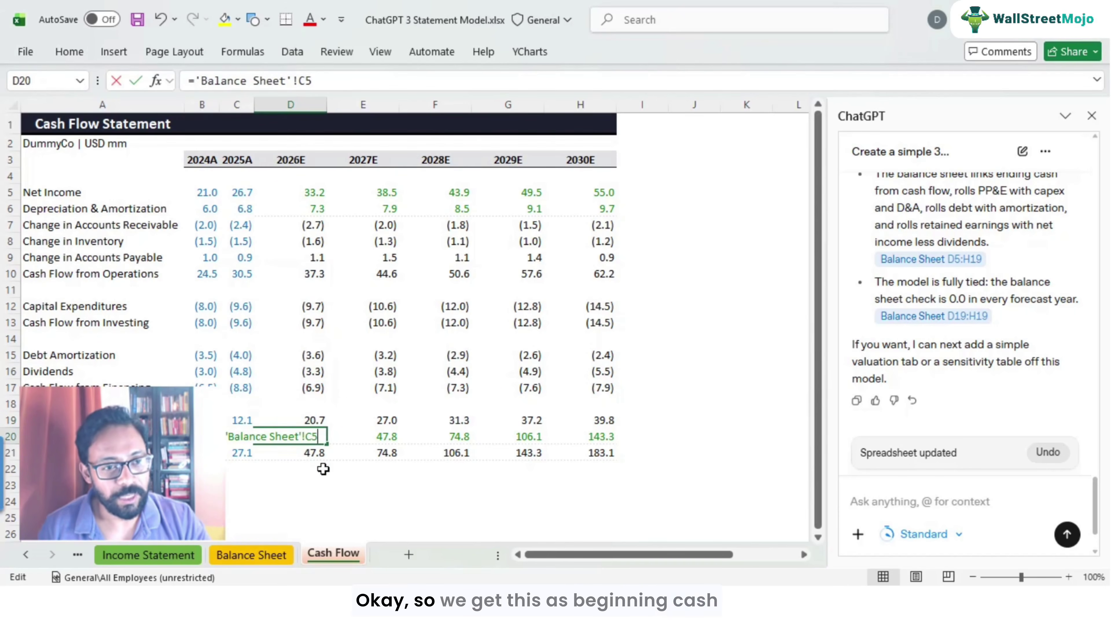
key(Escape)
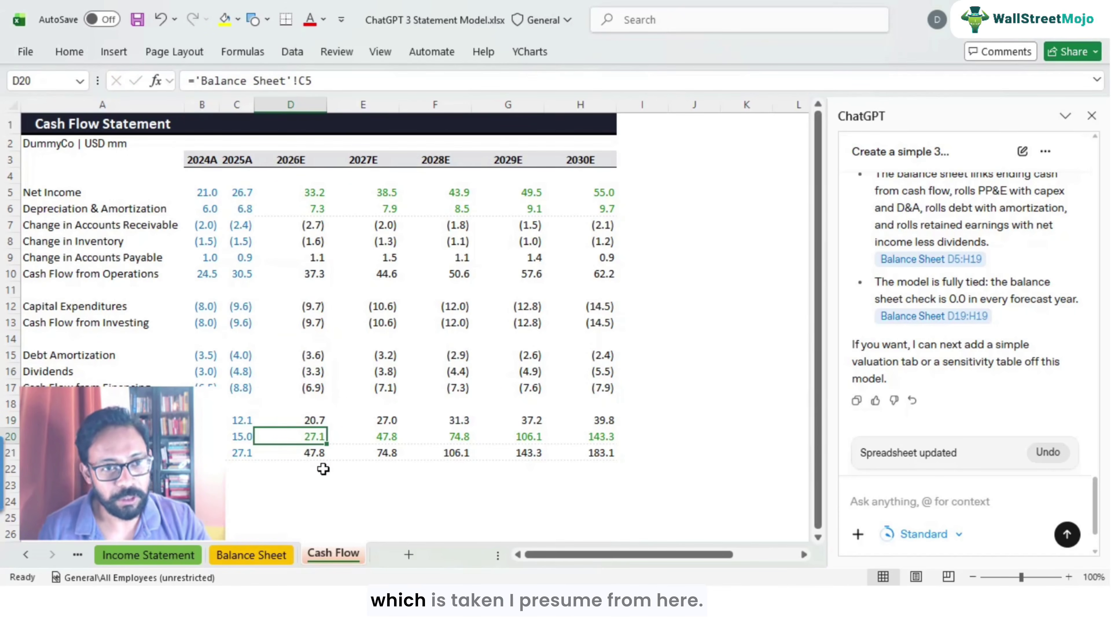
key(ctrl+bracketleft)
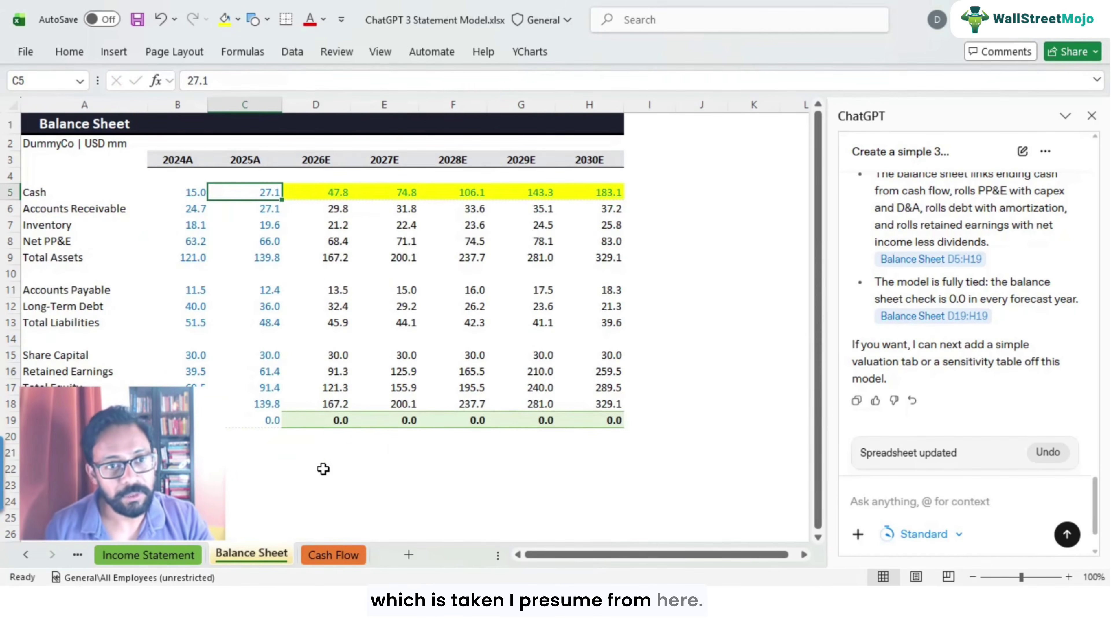
key(F5)
key(Return)
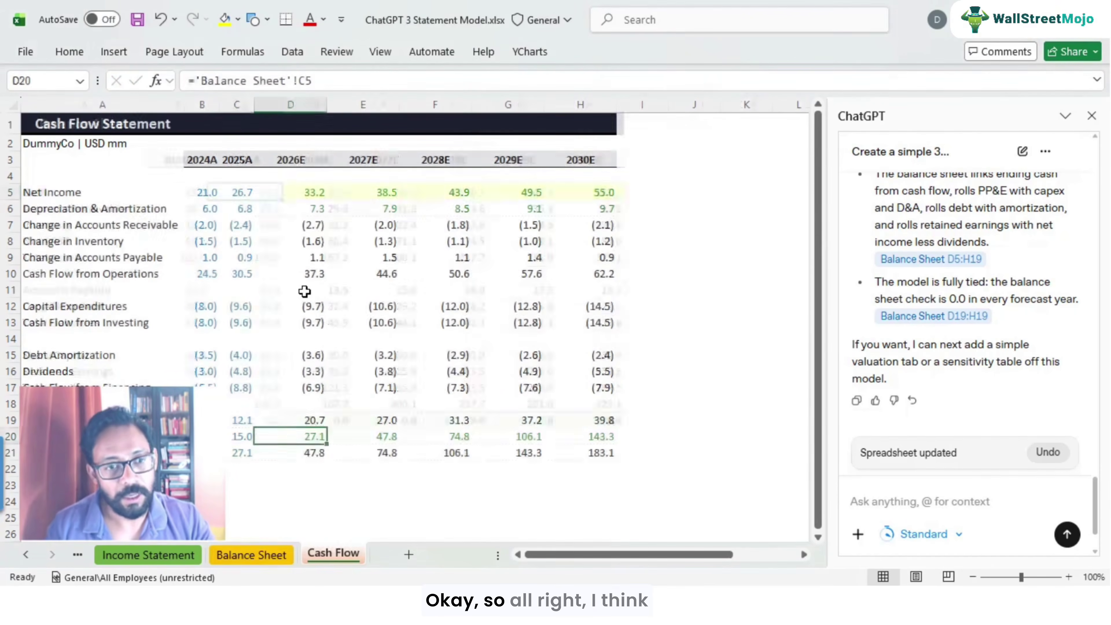
Check the 2026E ending cash formula in D21 and recheck the beginning cash link above it
click(312, 453)
key(F2)
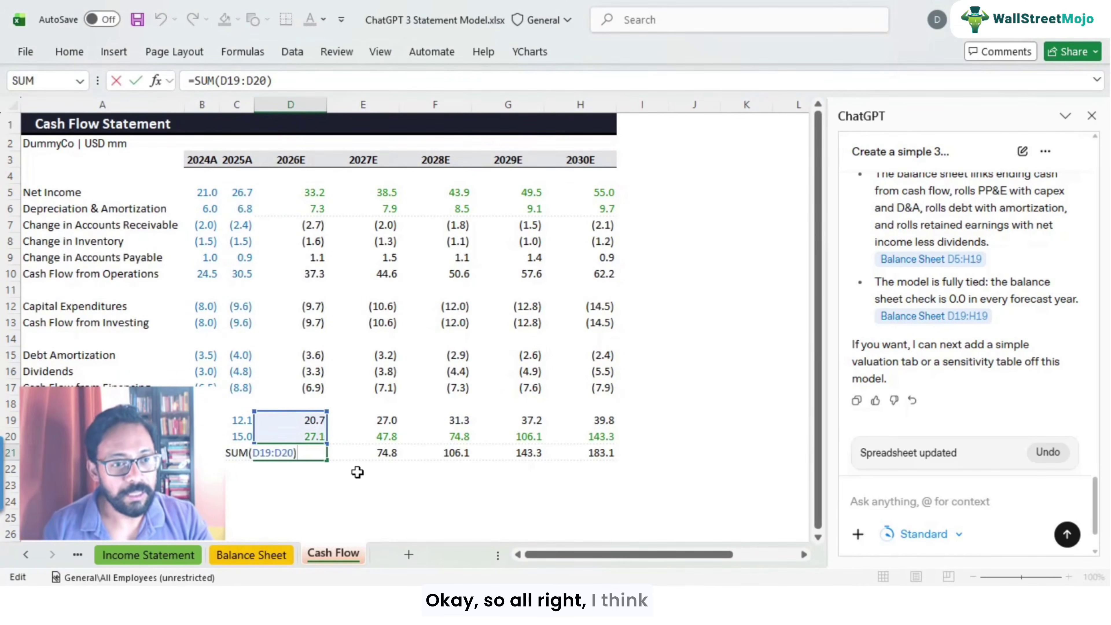
key(Escape)
key(Up)
key(F2)
key(Escape)
Go back up the 2026E column of the Cash Flow sheet to the Change in Accounts Receivable formula
key(Up)
key(Up)
key(Up)
key(Up)
key(Up)
key(Up)
key(Up)
key(Up)
key(Up)
key(Up)
key(Up)
key(Up)
key(Up)
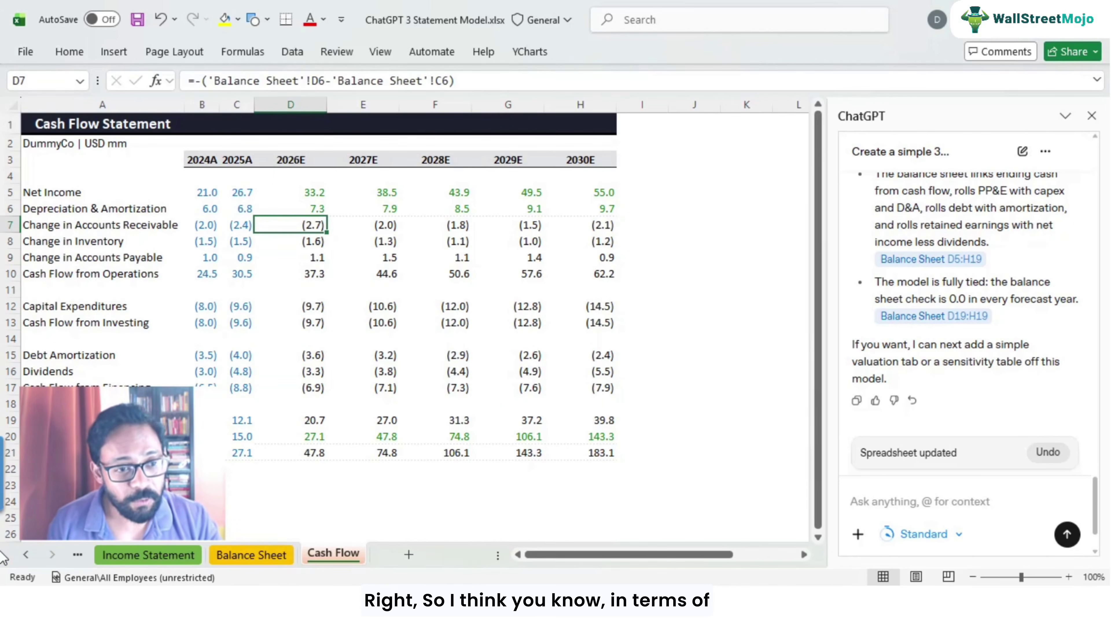
Review the forecast drivers for 2026E to 2030E on the Assumptions sheet
click(25, 555)
click(134, 554)
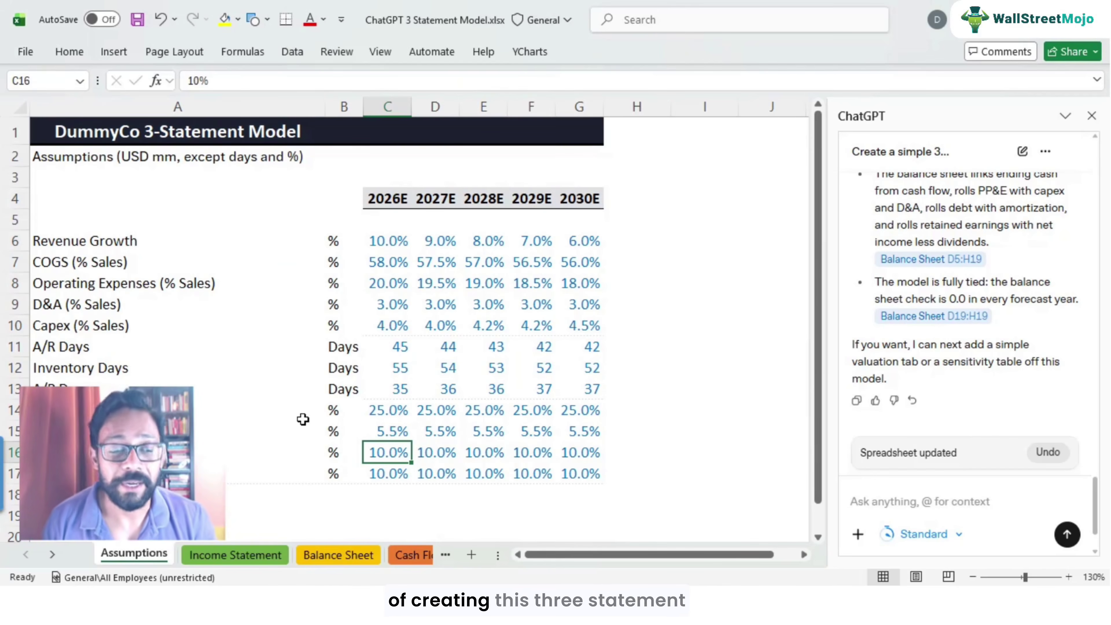
scroll(302, 419, down, 1)
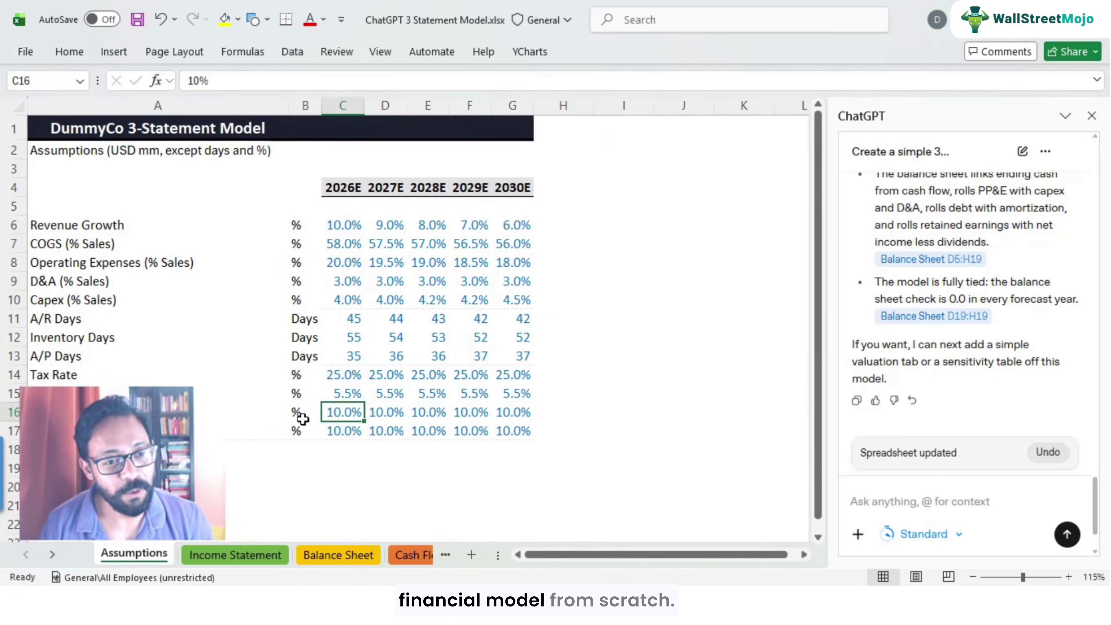
Look through the Income Statement, Balance Sheet and Cash Flow sheets, and view the 2030E formula in H19 of the Income Statement
click(249, 554)
click(315, 555)
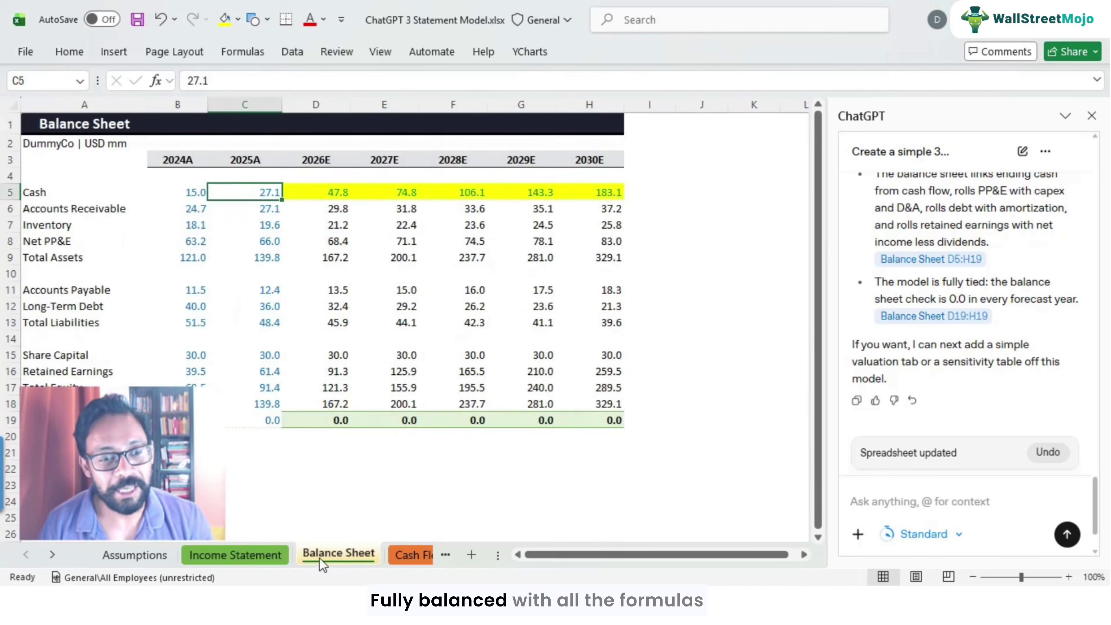
click(396, 555)
click(251, 555)
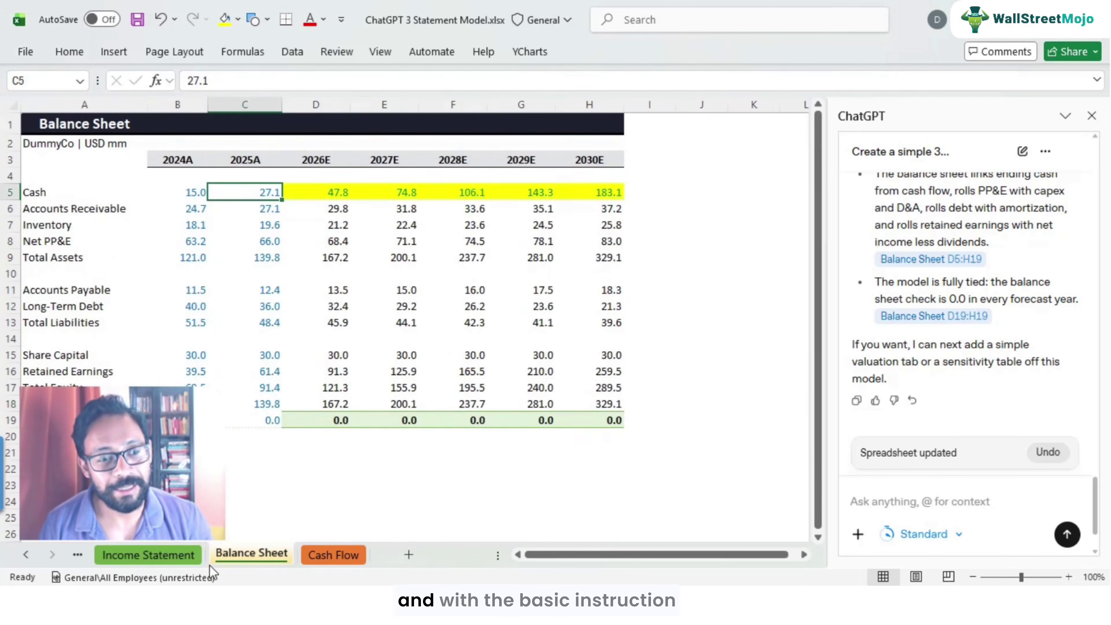
click(149, 554)
click(25, 555)
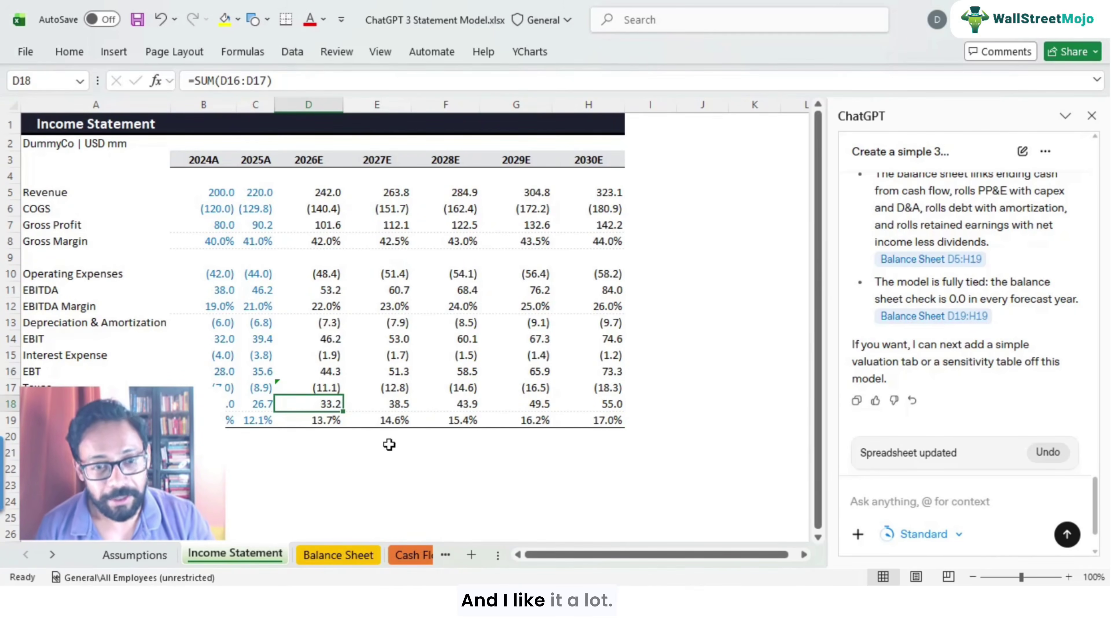
click(573, 427)
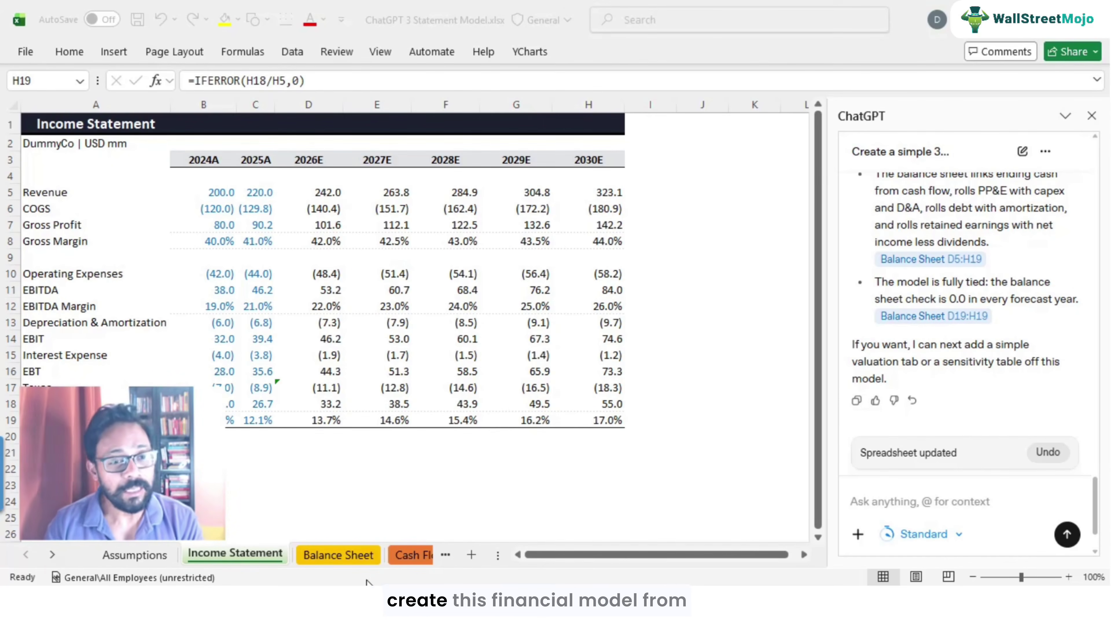
Look over the Balance Sheet and Cash Flow sheets once more and return to the Income Statement
click(333, 559)
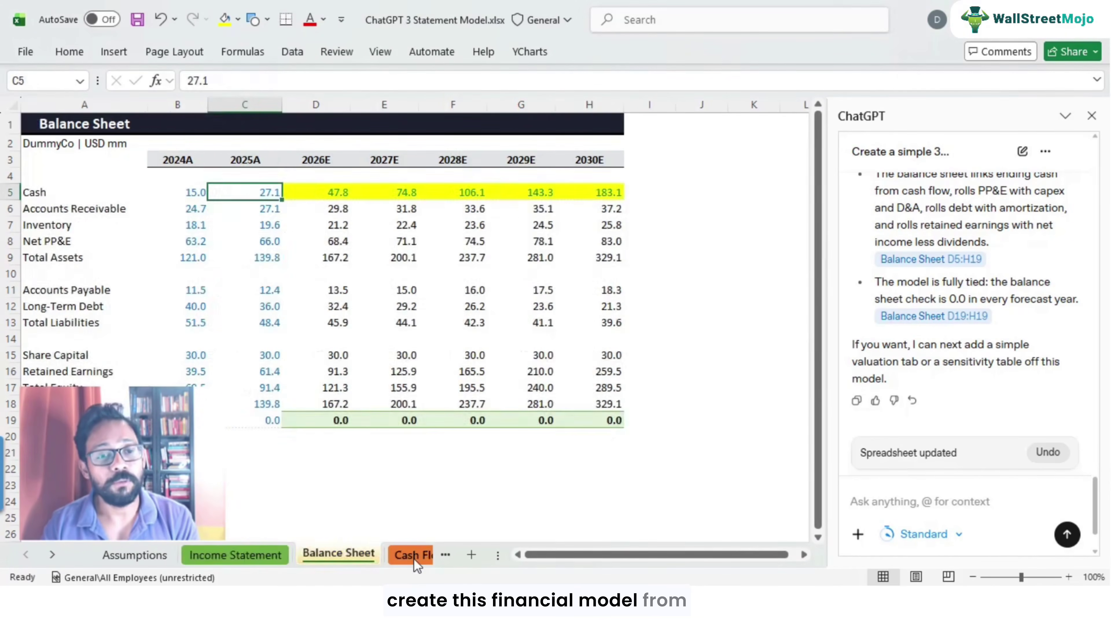
click(415, 560)
click(245, 554)
click(152, 554)
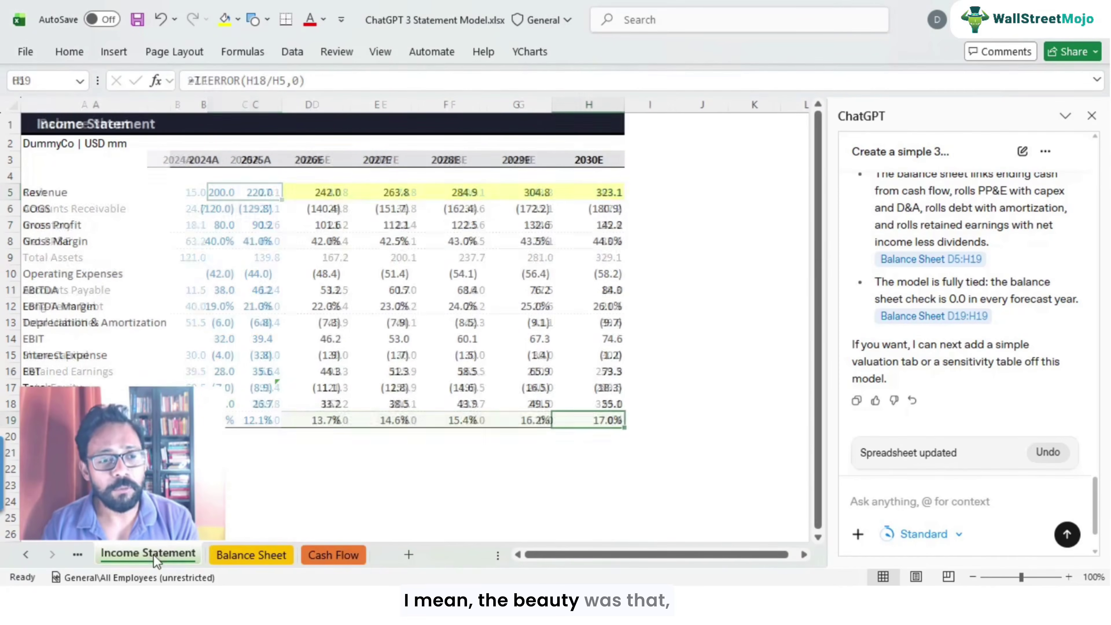
click(26, 555)
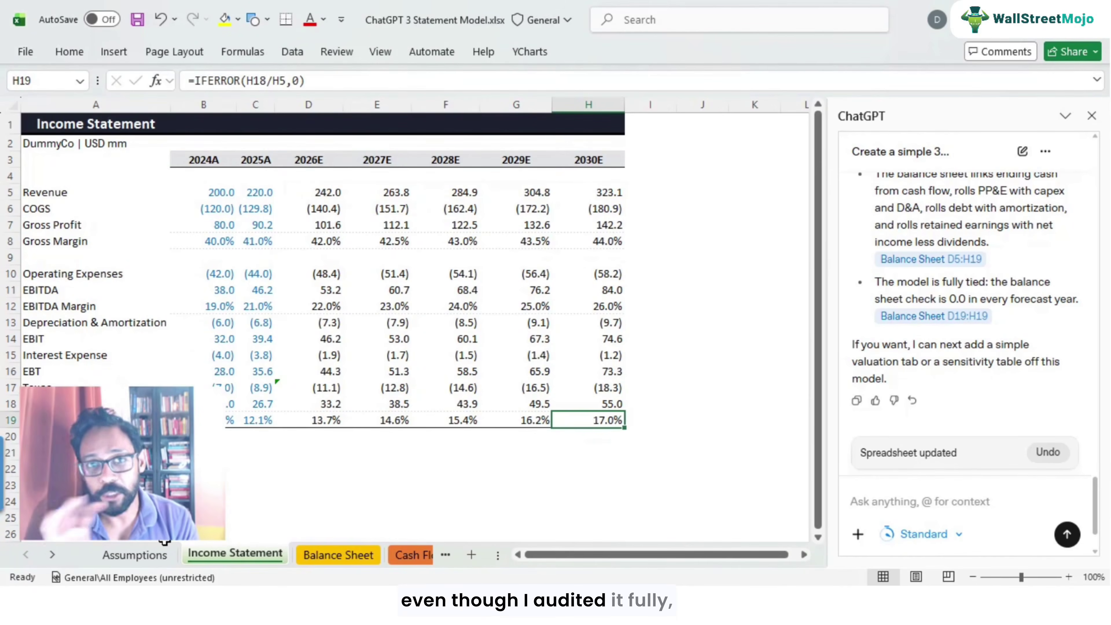